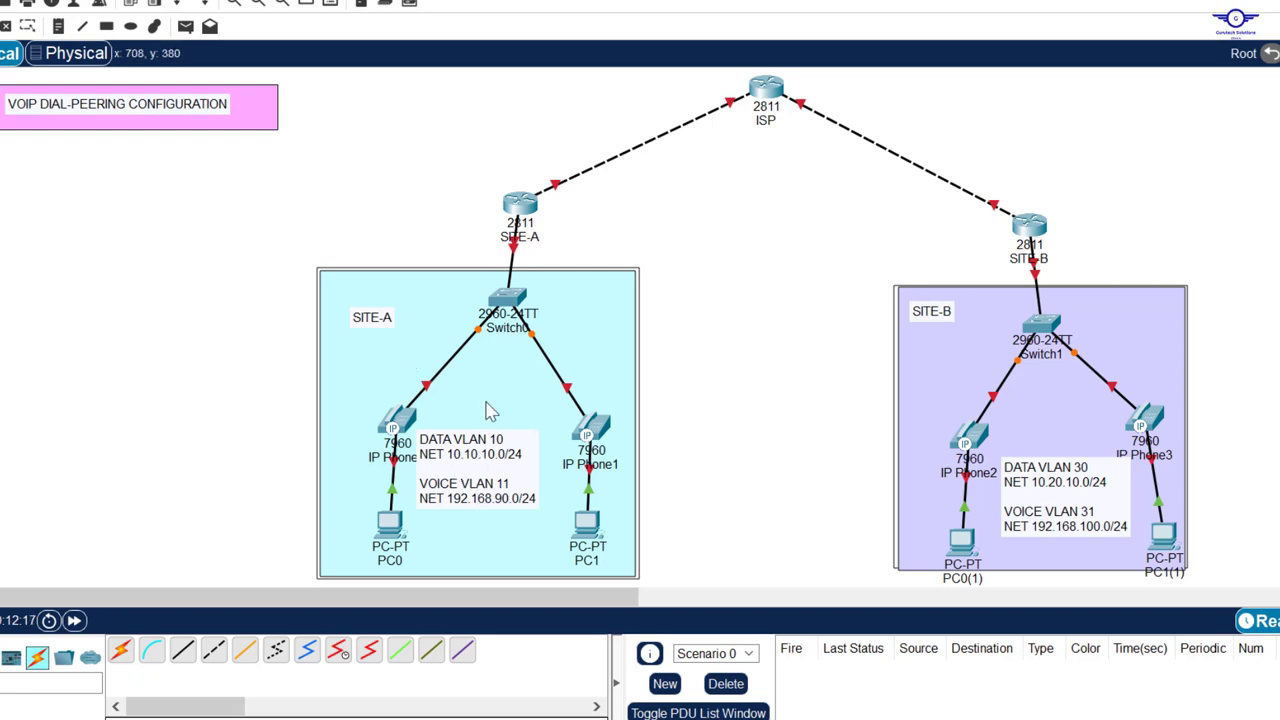
Step: Place a text note reading 1001 between the two IP phones in the SITE-A area
{"action": "left_click", "coordinate": [58, 26]}
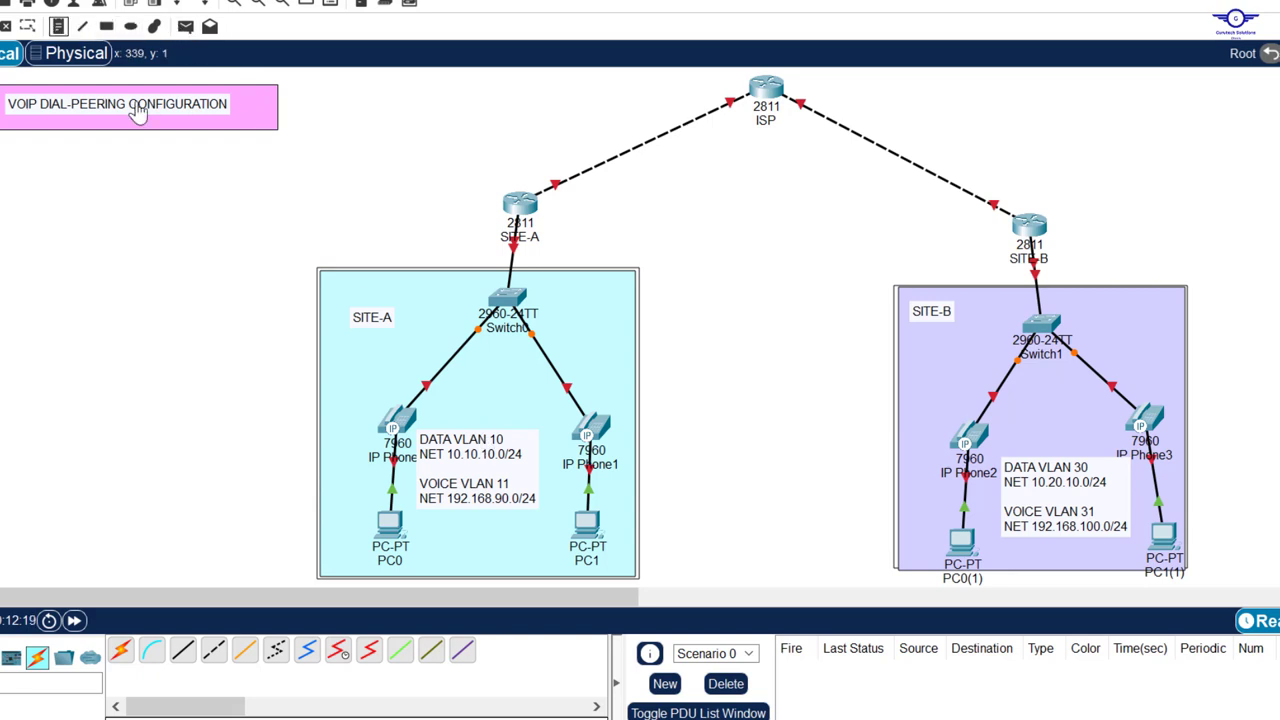
{"action": "left_click", "coordinate": [464, 399]}
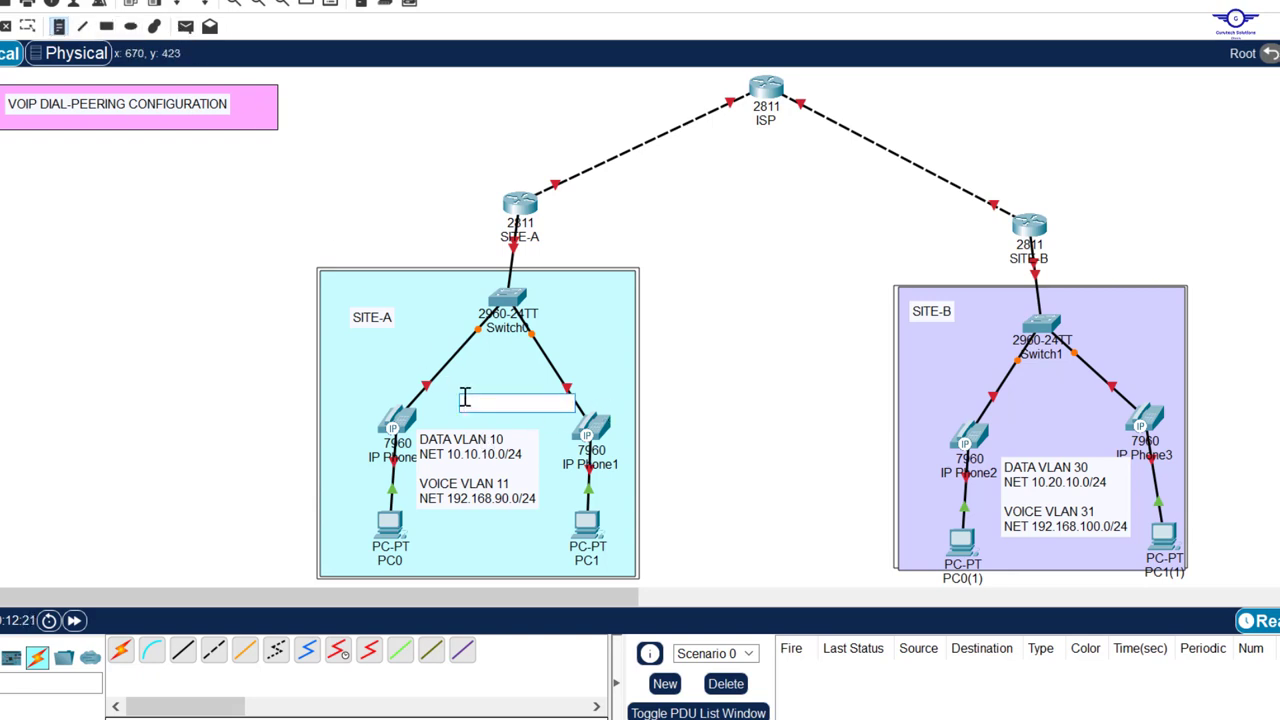
{"action": "key", "text": "Return"}
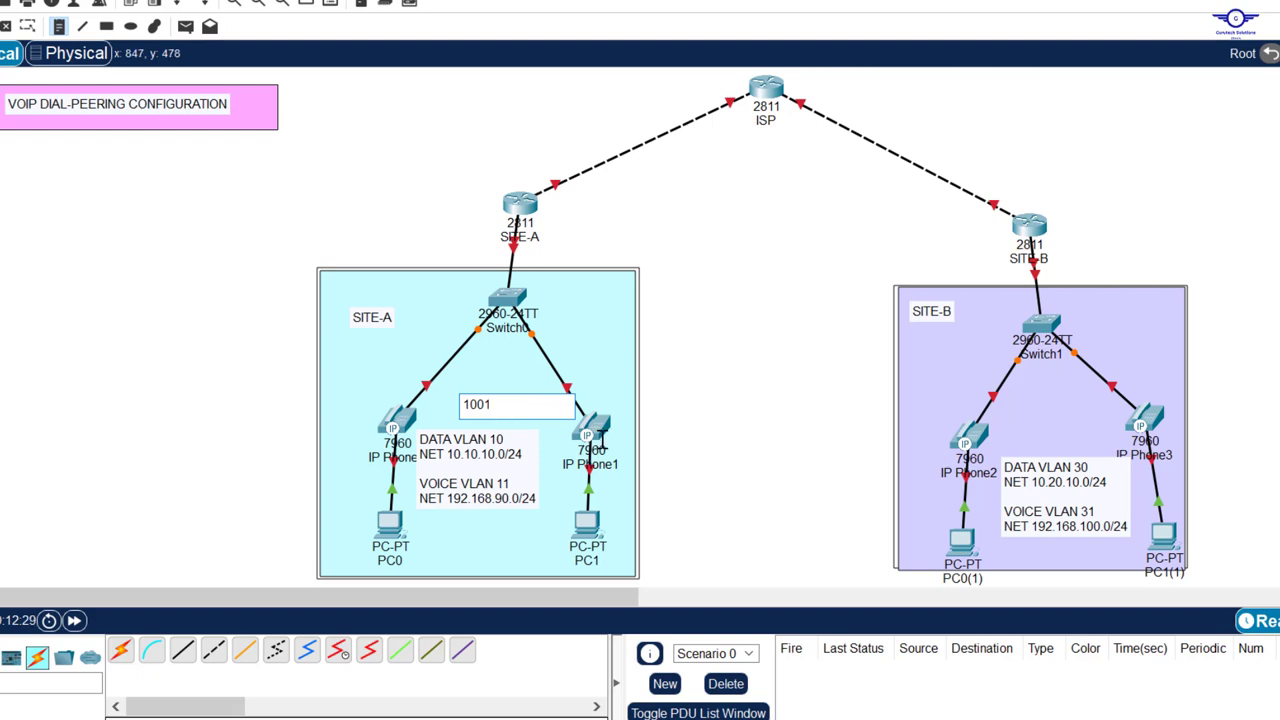
{"action": "left_click_drag", "start_coordinate": [503, 404], "coordinate": [460, 402]}
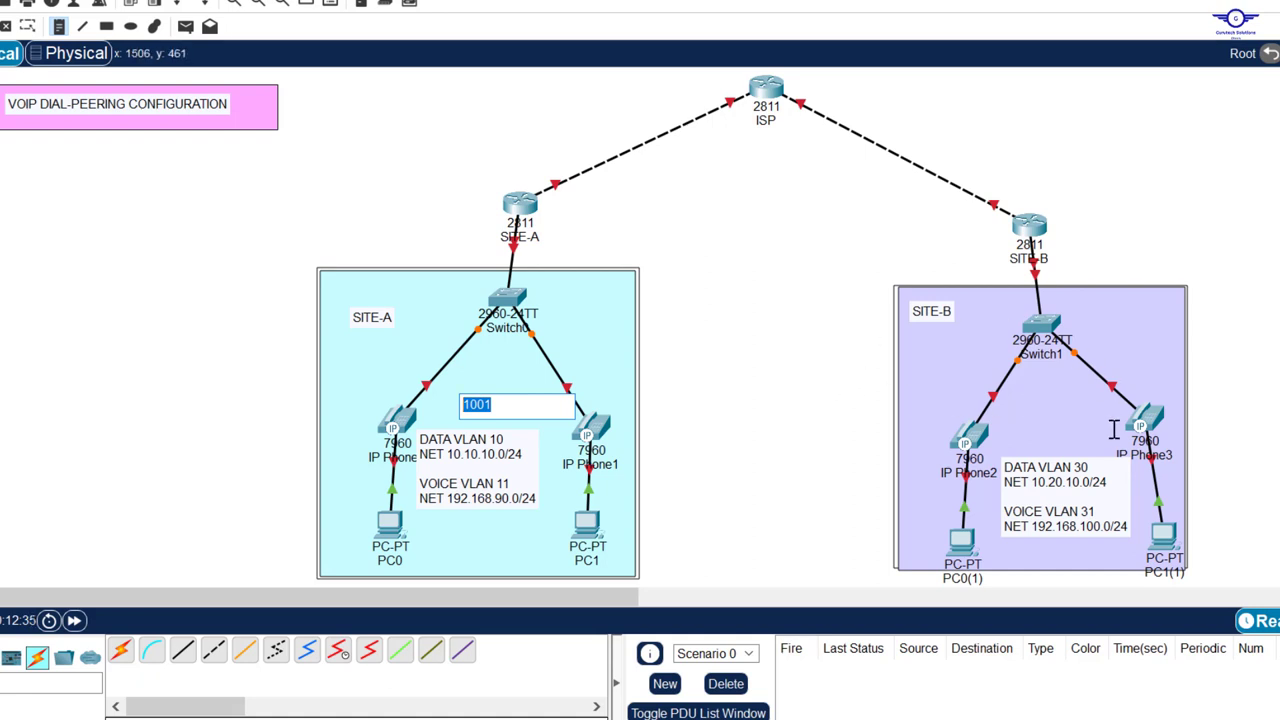
Step: Add a text note reading 2001 between the SITE-B phones and adjust the position of the 1001 note in SITE-A
{"action": "left_click", "coordinate": [1034, 402]}
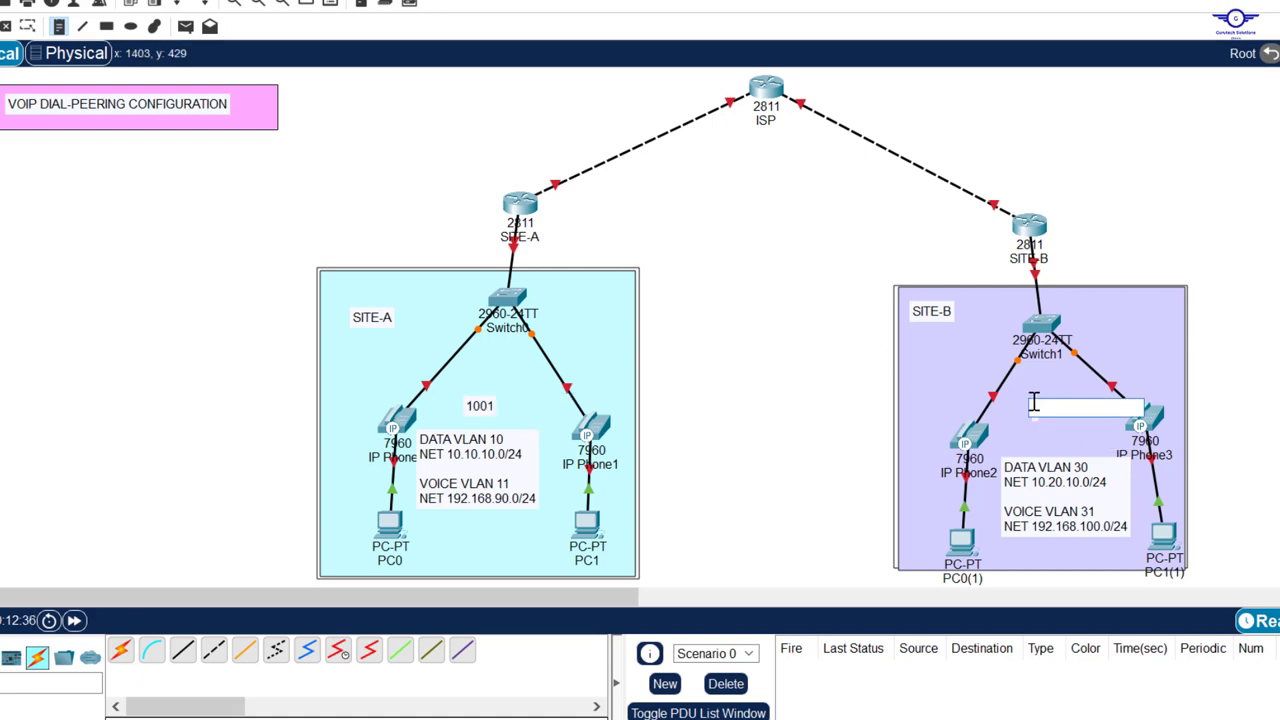
{"action": "type", "text": "20"}
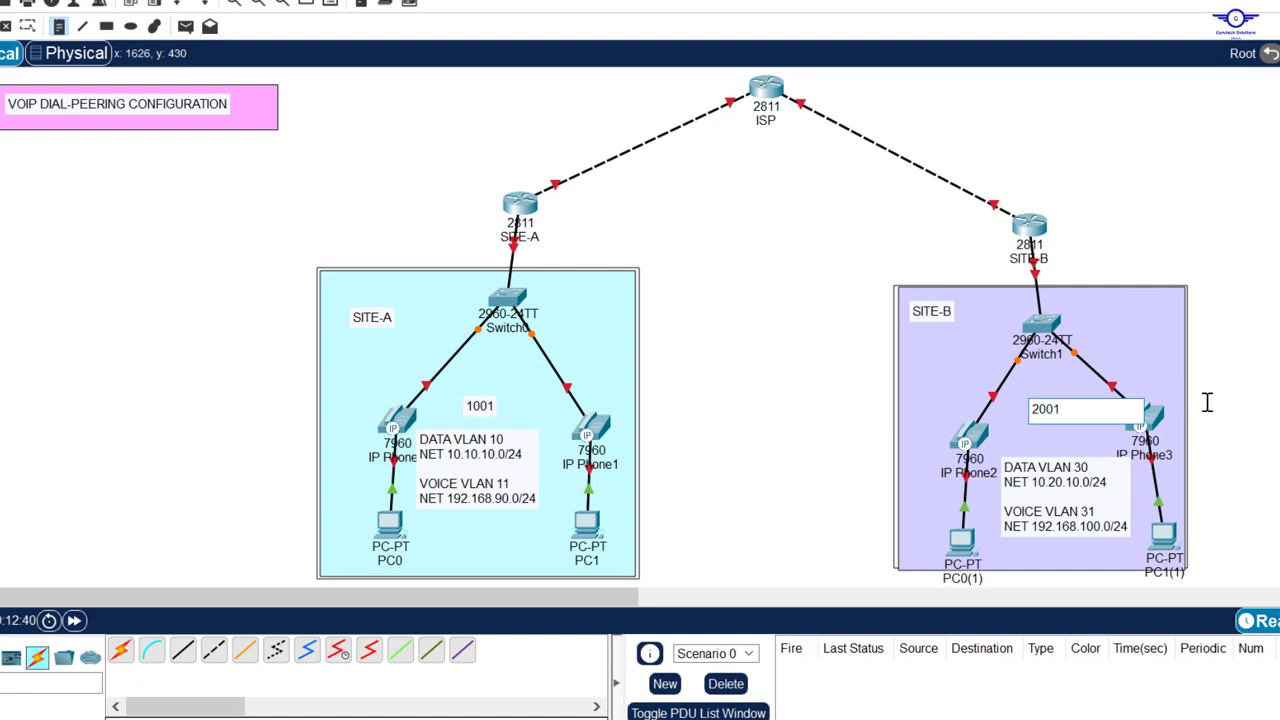
{"action": "type", "text": "01"}
{"action": "left_click", "coordinate": [480, 406]}
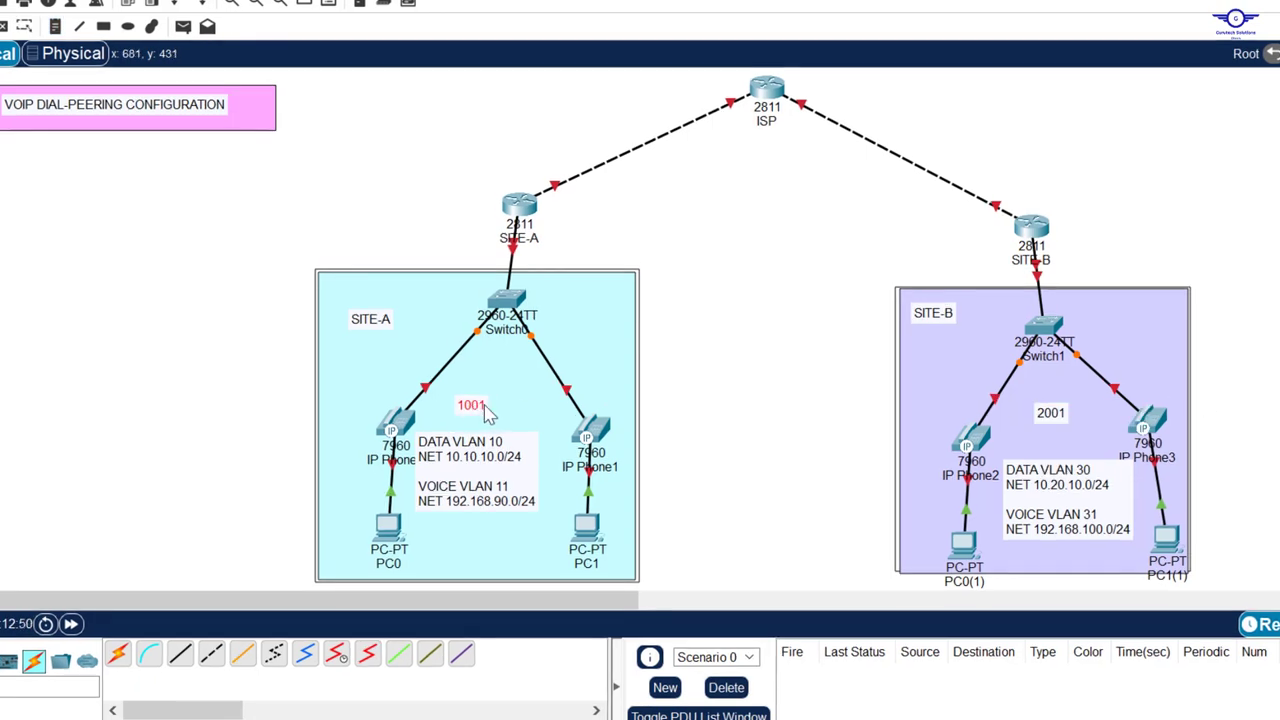
{"action": "left_click_drag", "start_coordinate": [487, 415], "coordinate": [498, 415]}
{"action": "left_click_drag", "start_coordinate": [486, 413], "coordinate": [483, 410]}
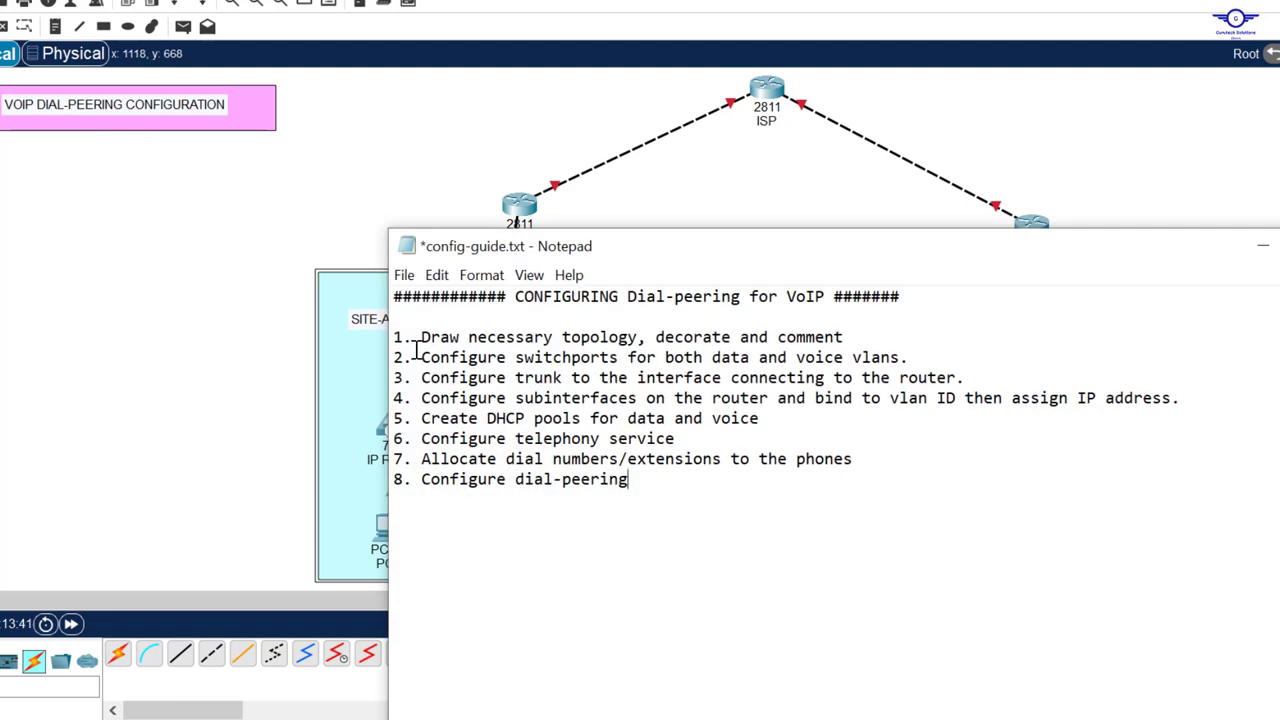
Step: Review the title and first item of the Notepad configuration guide, and examine the SITE-A, SITE-B and ISP parts of the topology
{"action": "left_click_drag", "start_coordinate": [527, 297], "coordinate": [815, 296]}
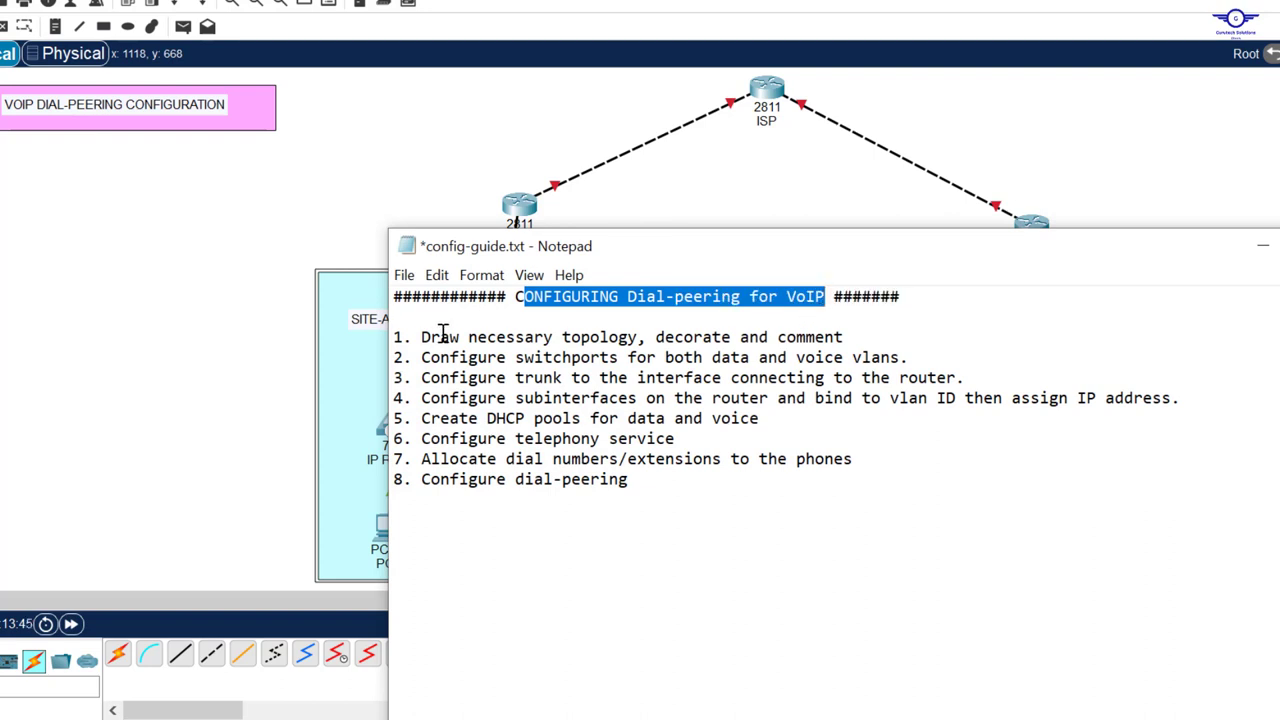
{"action": "left_click_drag", "start_coordinate": [416, 337], "coordinate": [860, 343]}
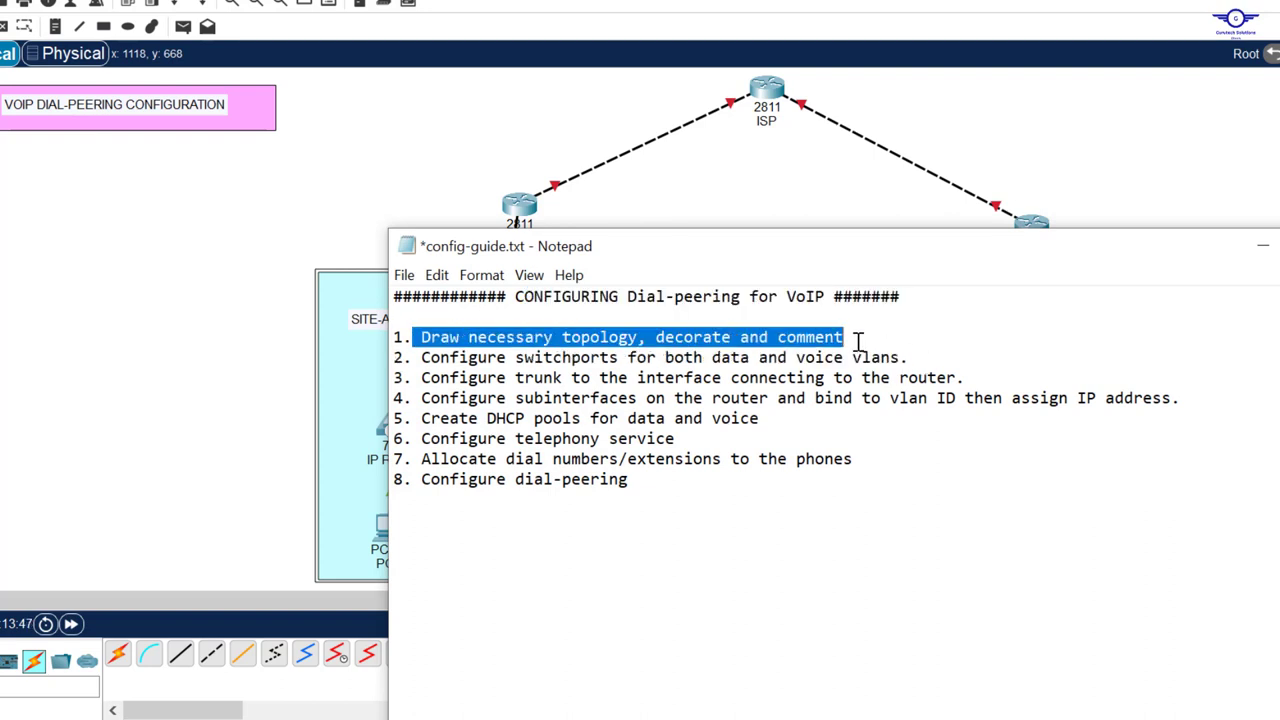
{"action": "left_click", "coordinate": [725, 167]}
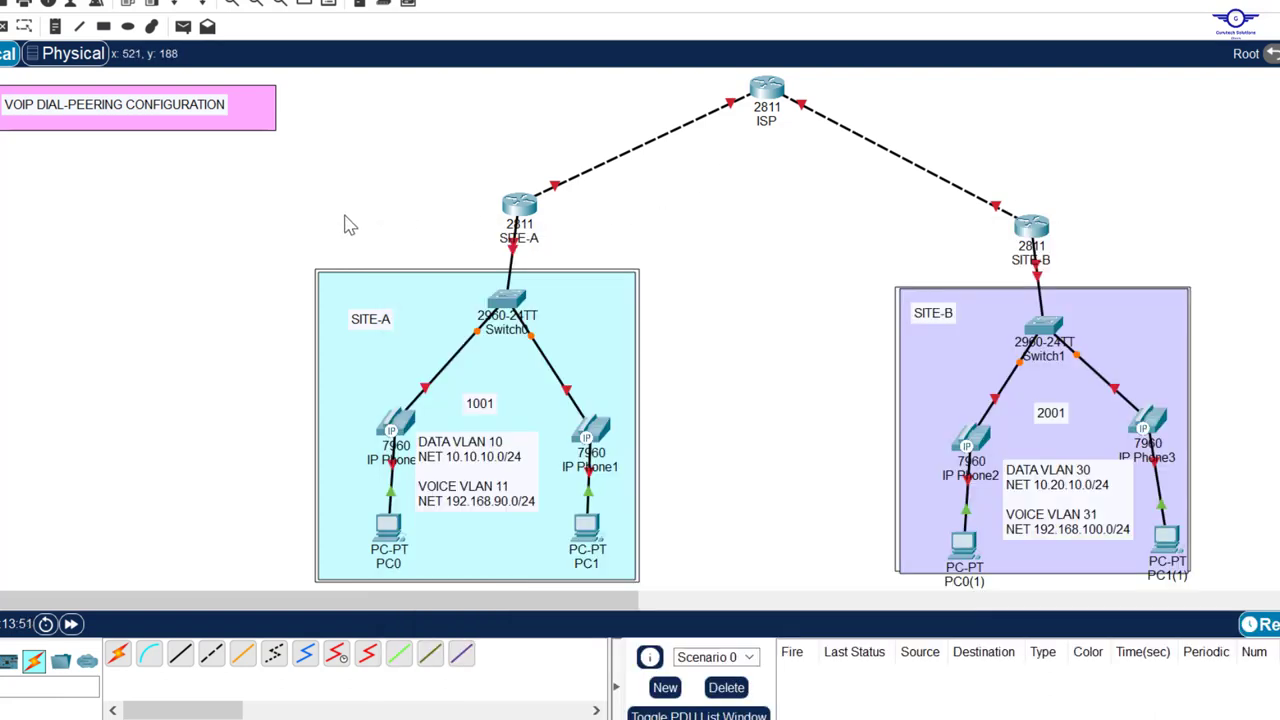
{"action": "left_click_drag", "start_coordinate": [305, 211], "coordinate": [681, 597]}
{"action": "left_click_drag", "start_coordinate": [845, 203], "coordinate": [1240, 604]}
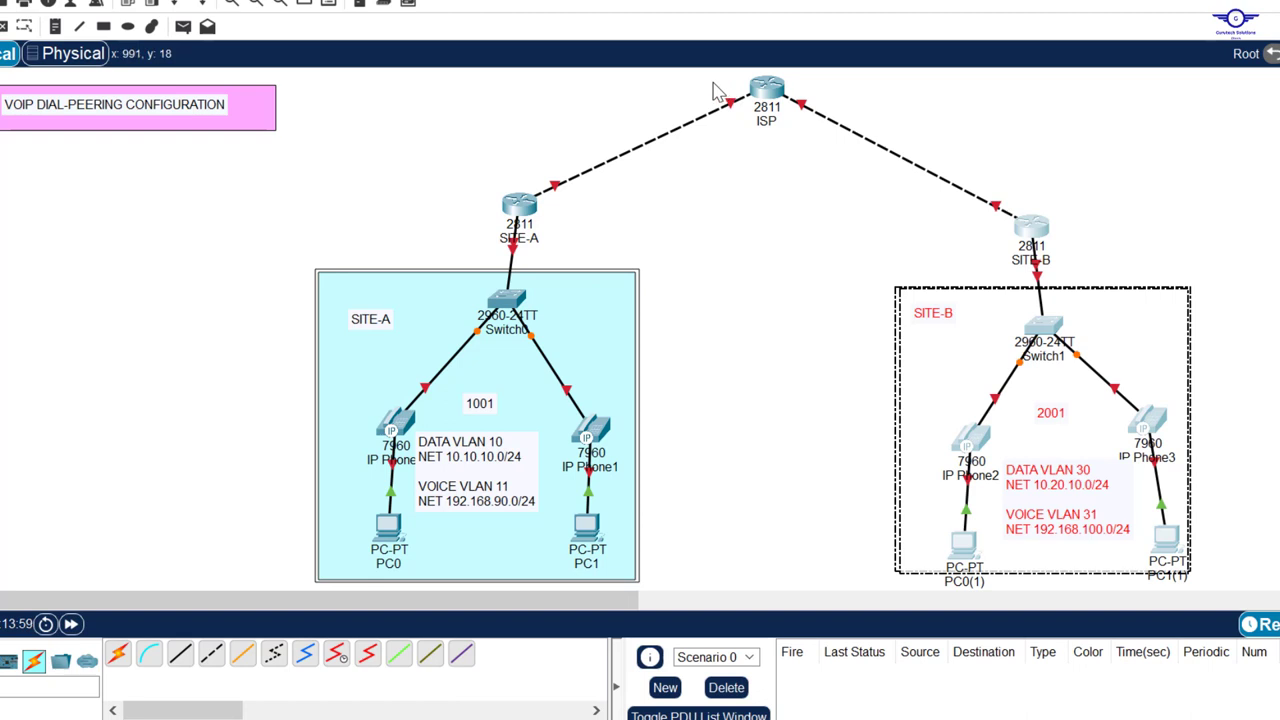
{"action": "left_click_drag", "start_coordinate": [712, 81], "coordinate": [836, 172]}
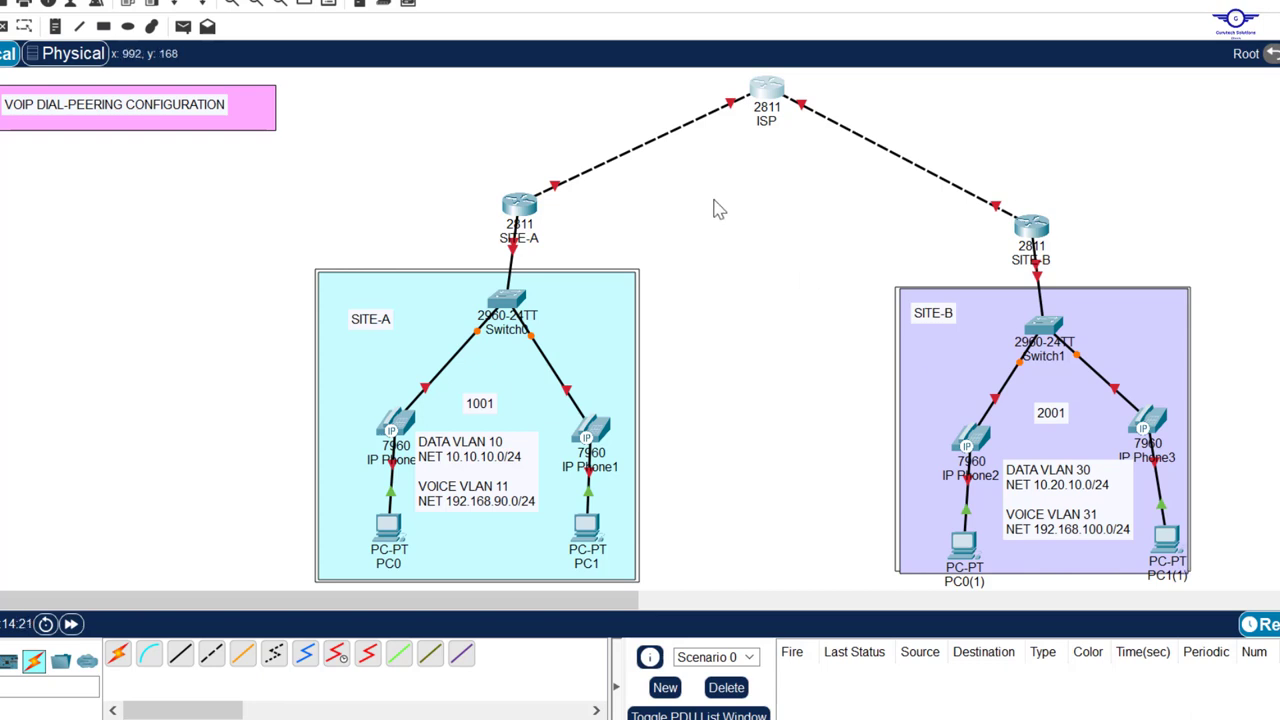
Step: Label the link between the SITE-A and ISP routers 20.20.20.0/30 and copy the label text
{"action": "left_click", "coordinate": [55, 28]}
{"action": "left_click", "coordinate": [601, 147]}
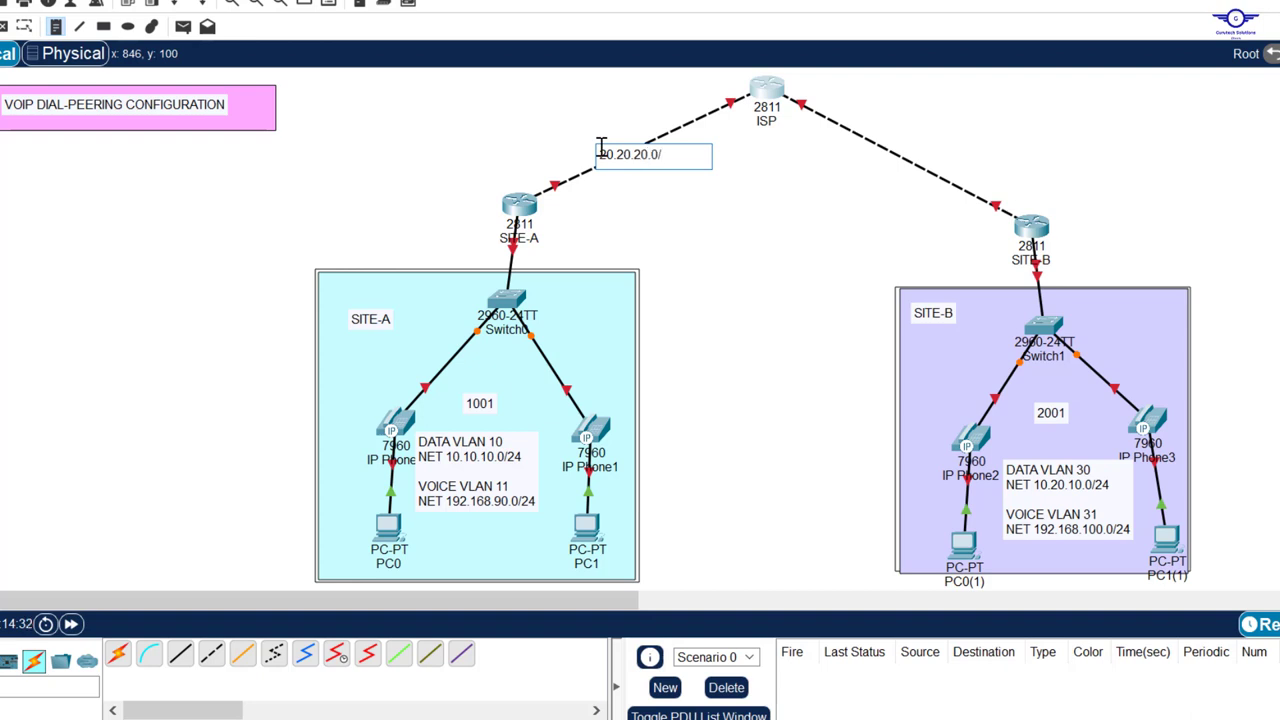
{"action": "key", "text": "ctrl+a"}
{"action": "key", "text": "ctrl+c"}
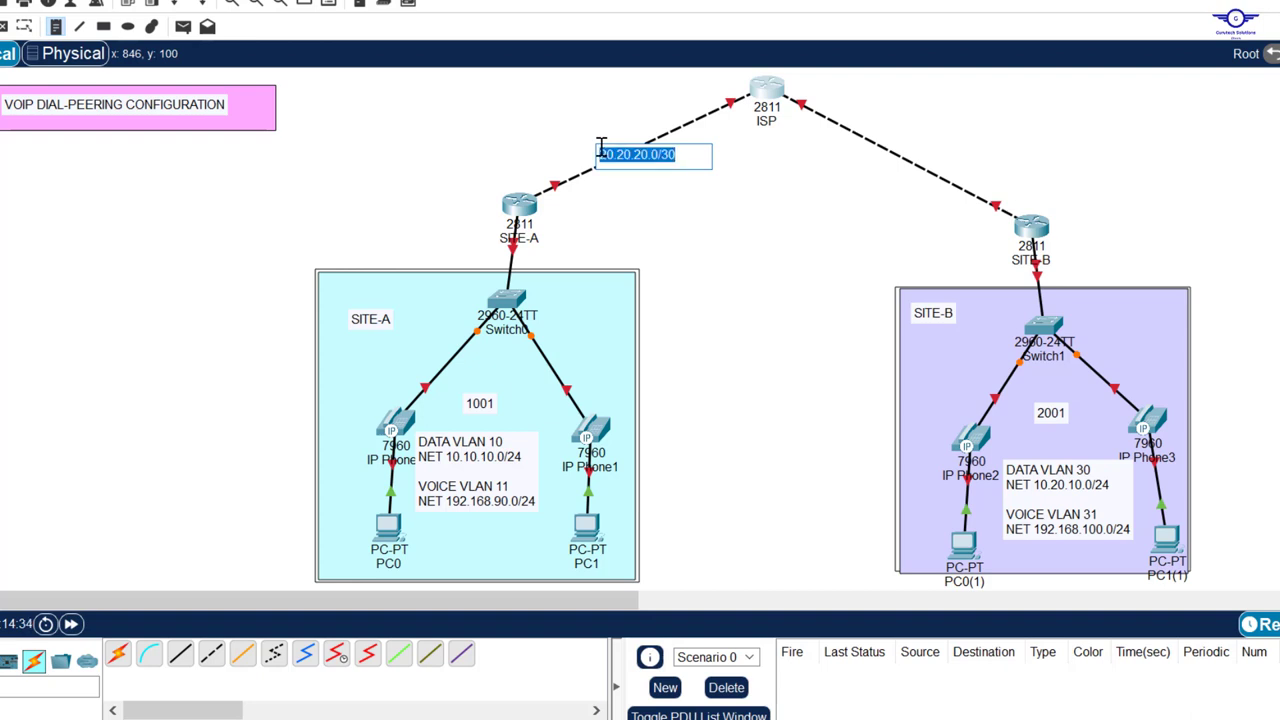
Step: Label the link between the ISP and SITE-B routers 30.30.30.0/30 by reusing the copied network text
{"action": "left_click", "coordinate": [863, 143]}
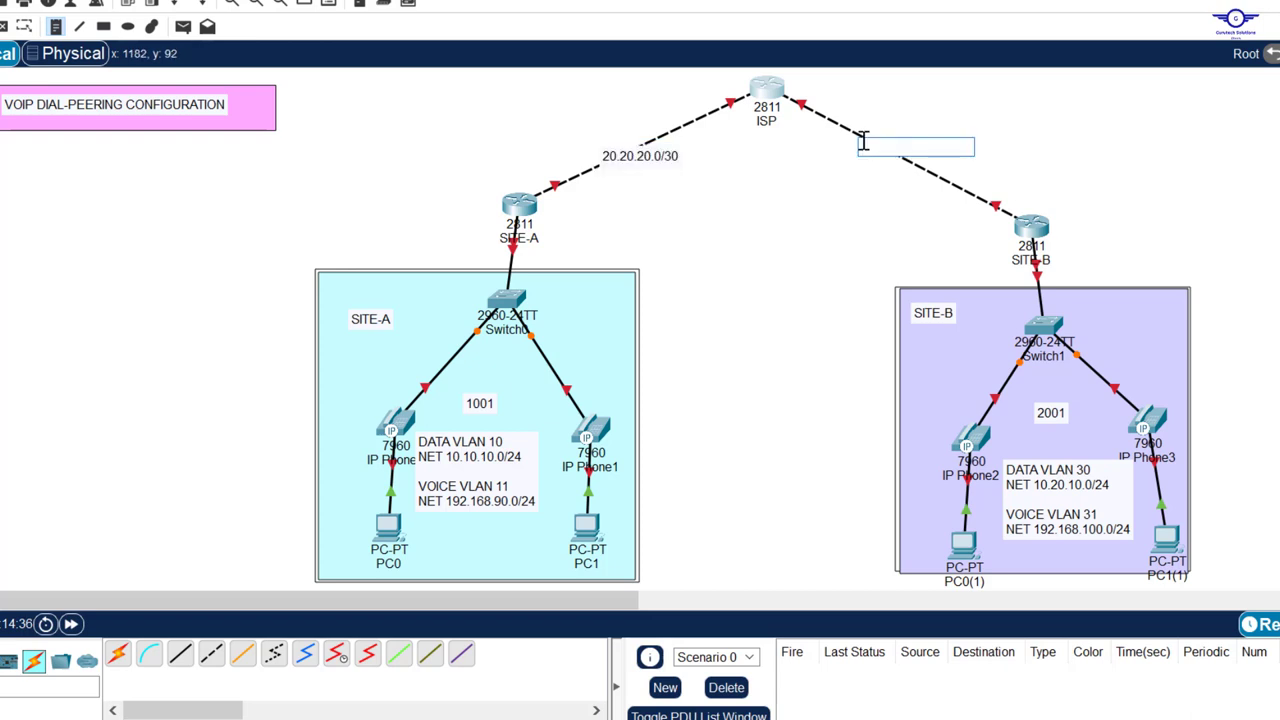
{"action": "key", "text": "ctrl+v"}
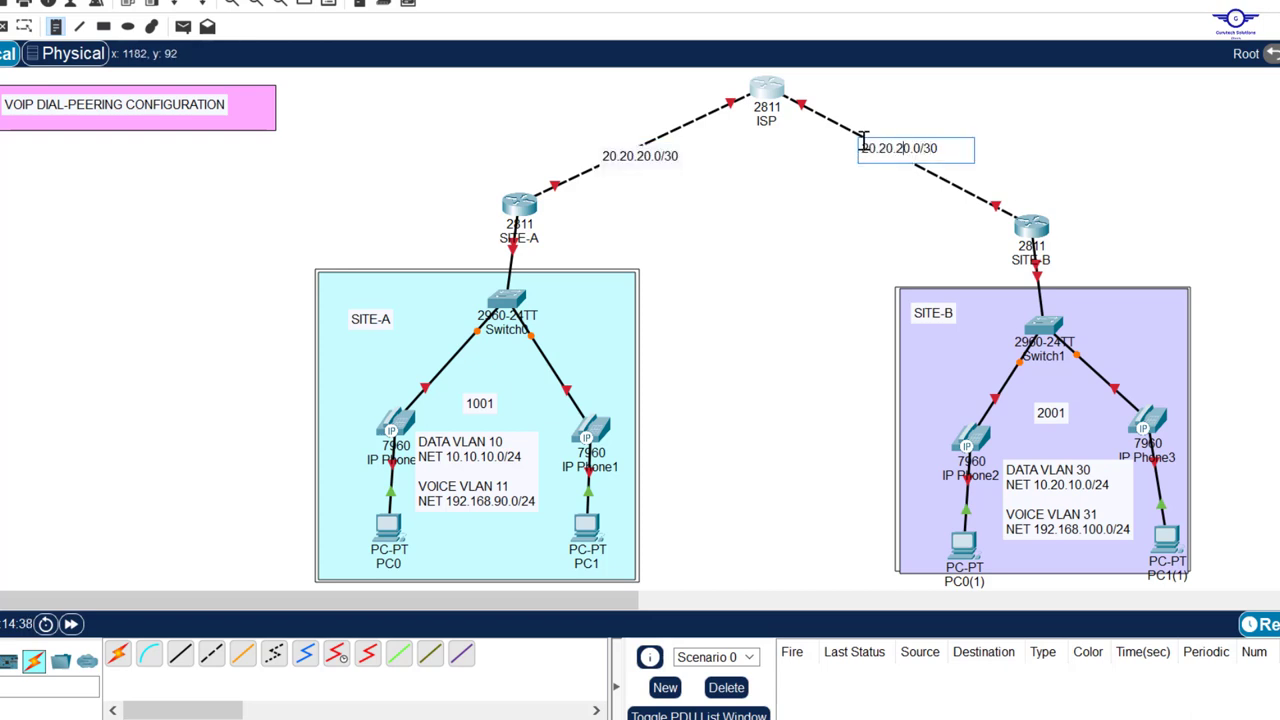
{"action": "key", "text": "BackSpace"}
{"action": "type", "text": "3"}
{"action": "key", "text": "Left"}
{"action": "key", "text": "Left"}
{"action": "key", "text": "Left"}
{"action": "key", "text": "BackSpace"}
{"action": "type", "text": "3"}
{"action": "key", "text": "Left"}
{"action": "key", "text": "Left"}
{"action": "key", "text": "Left"}
{"action": "key", "text": "BackSpace"}
{"action": "type", "text": "3"}
{"action": "key", "text": "Escape"}
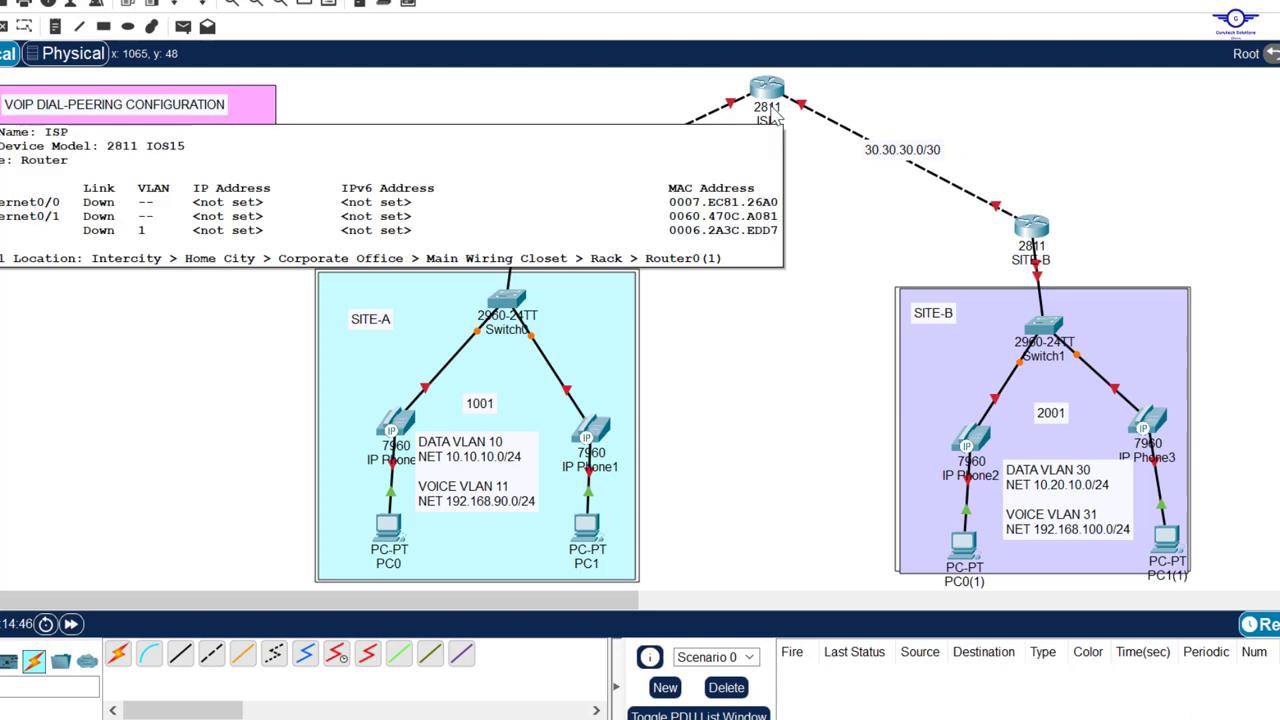
Step: Shift the SITE-A router slightly to tidy its placement above Switch0
{"action": "mouse_move", "coordinate": [772, 114]}
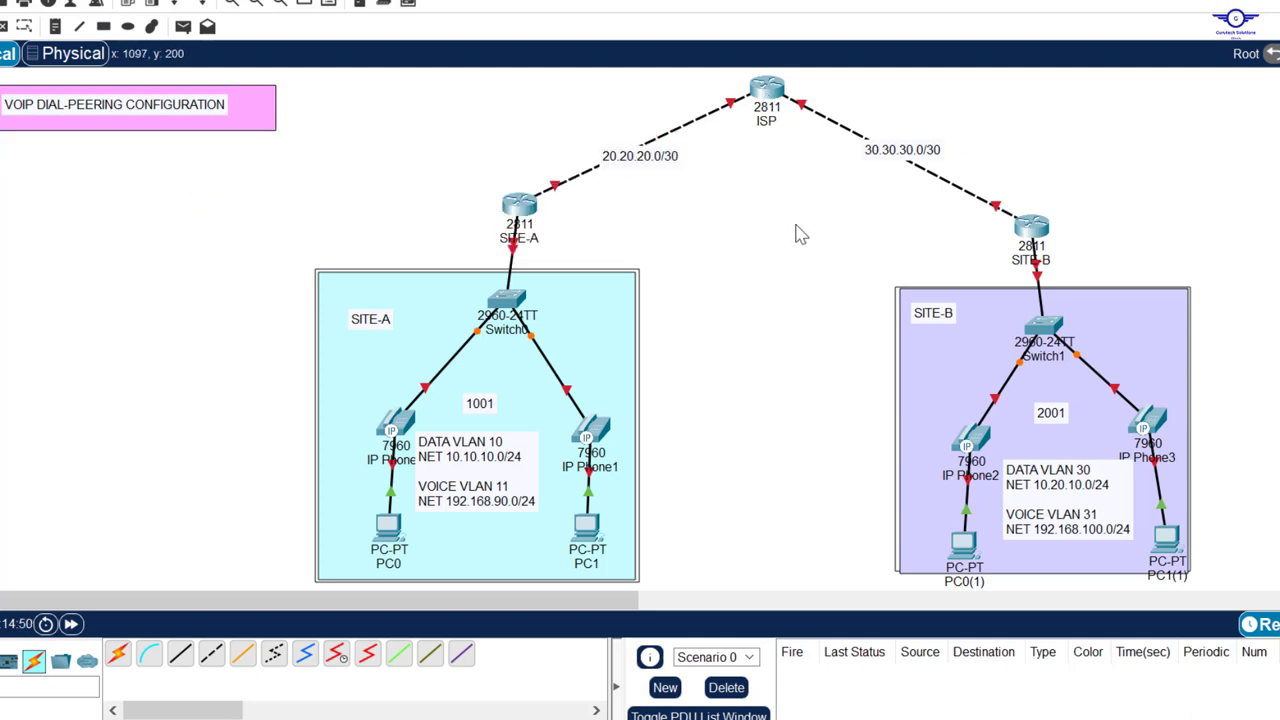
{"action": "mouse_move", "coordinate": [527, 210]}
{"action": "left_mouse_down"}
{"action": "mouse_move", "coordinate": [539, 202]}
{"action": "mouse_move", "coordinate": [523, 207]}
{"action": "left_mouse_up"}
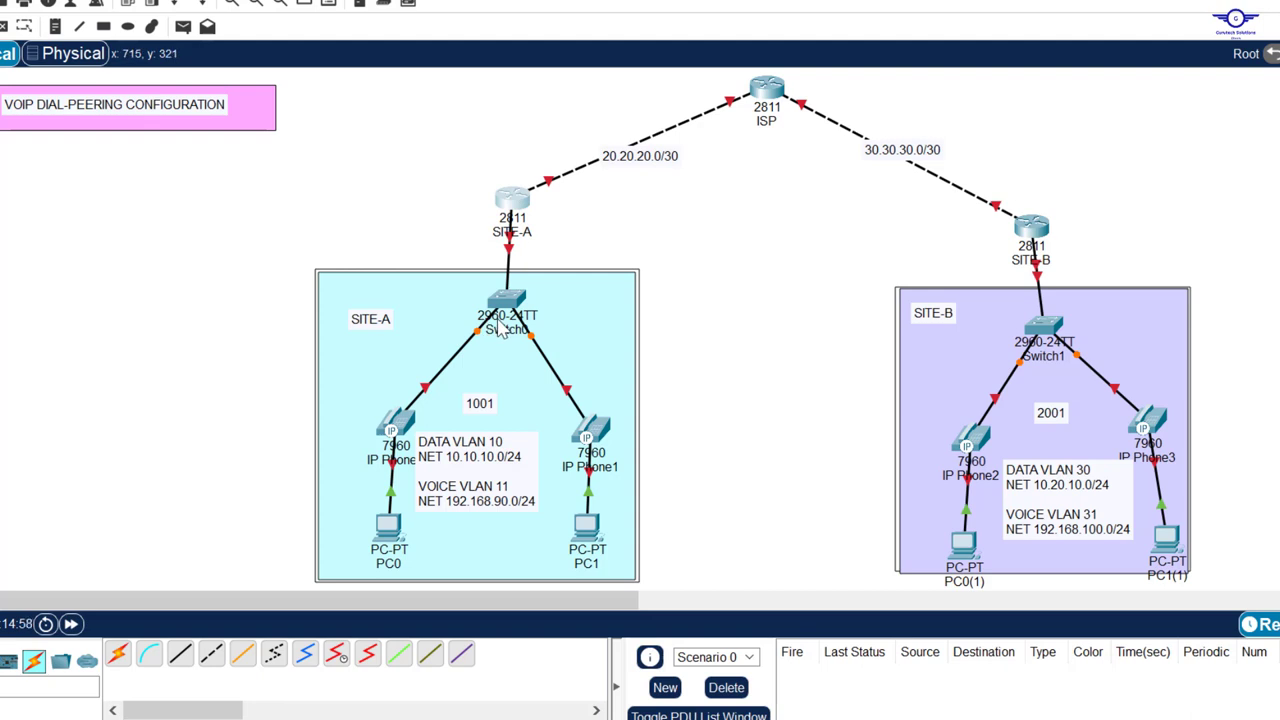
Step: Install the IP_PHONE_POWER_ADAPTER module in the power port of IP Phone0
{"action": "left_click", "coordinate": [402, 428]}
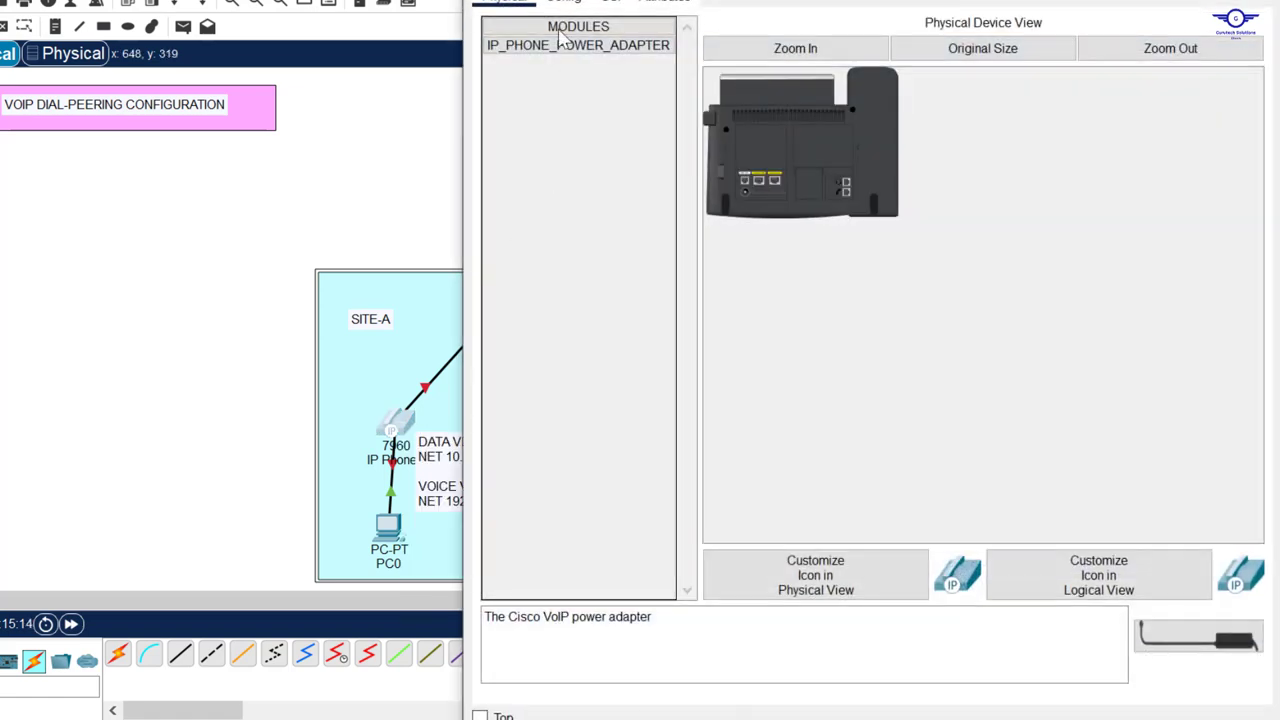
{"action": "left_click_drag", "start_coordinate": [586, 0], "coordinate": [578, 66]}
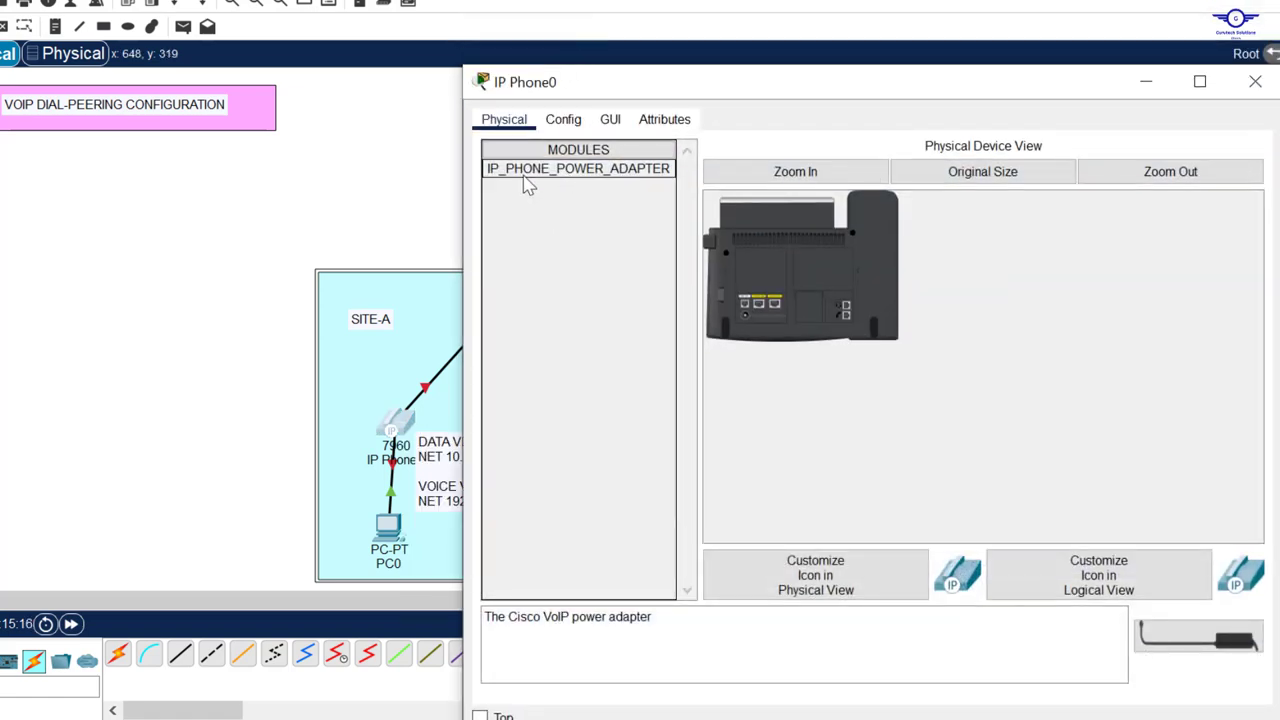
{"action": "left_click_drag", "start_coordinate": [527, 184], "coordinate": [745, 318]}
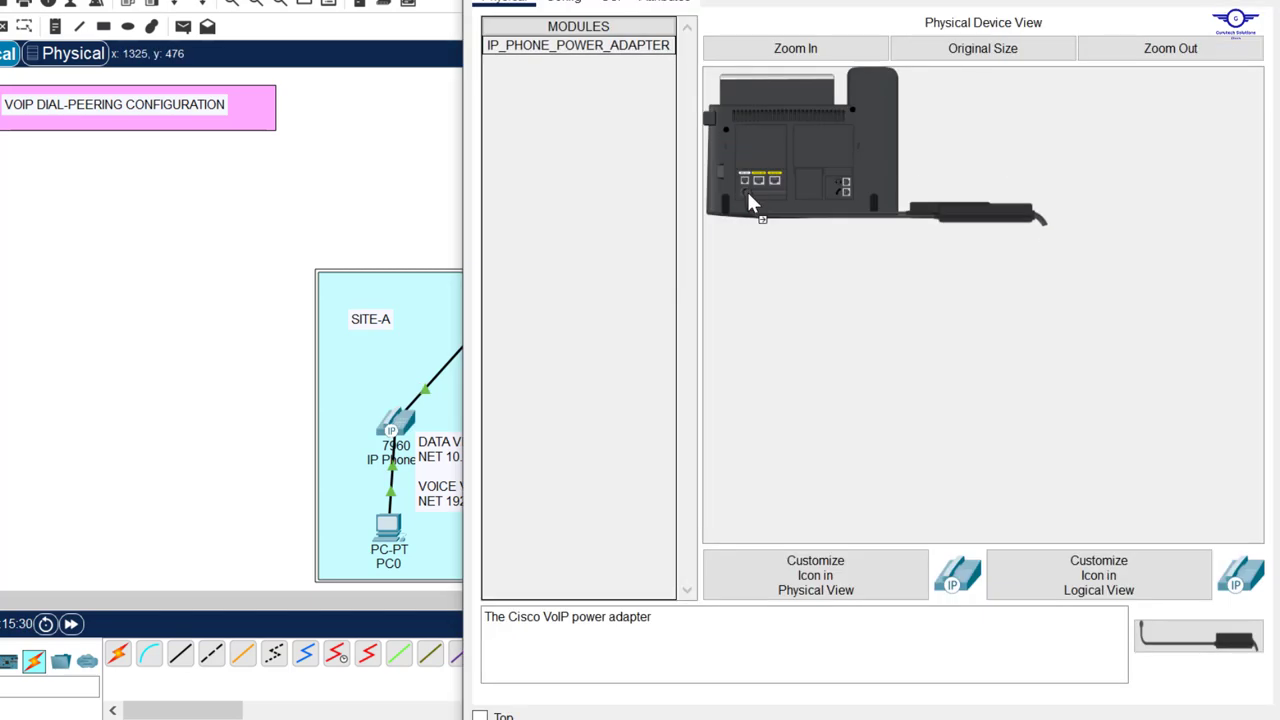
{"action": "left_click", "coordinate": [772, 152]}
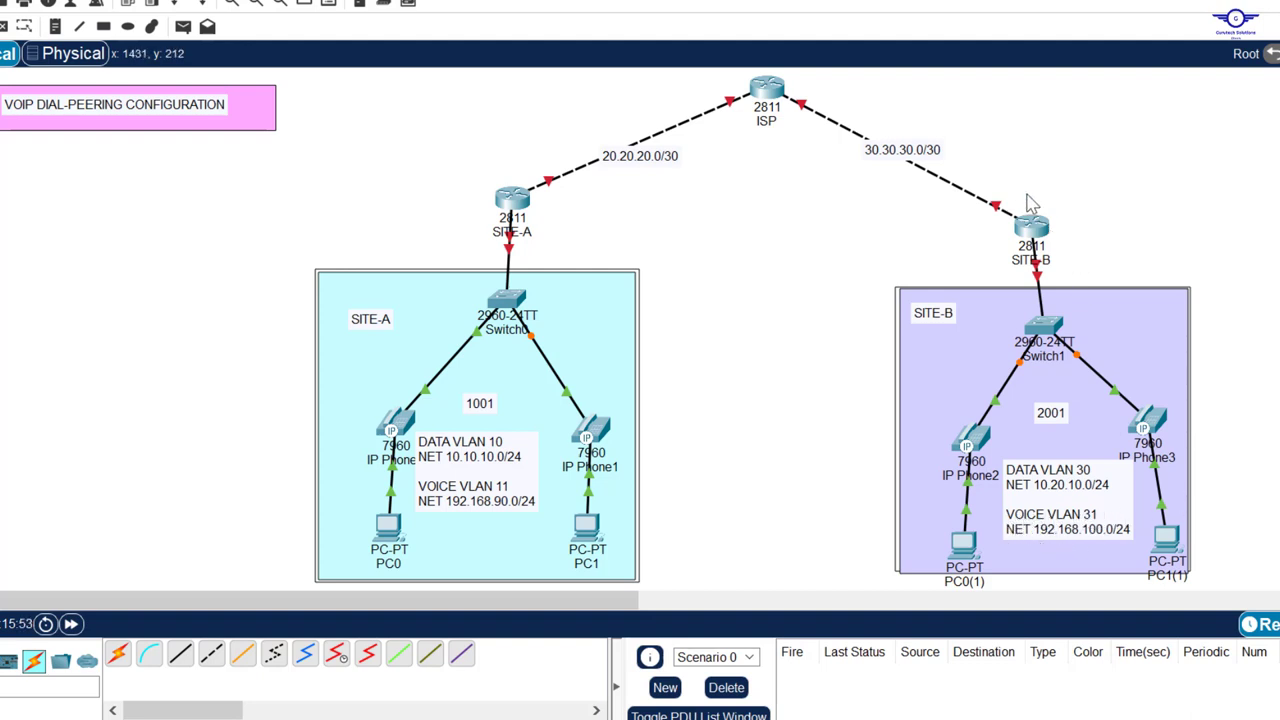
Step: Shift the SITE-B router slightly toward the ISP and read item 2 of the Notepad guide on data and voice VLAN switchports
{"action": "left_click_drag", "start_coordinate": [1030, 228], "coordinate": [1019, 207]}
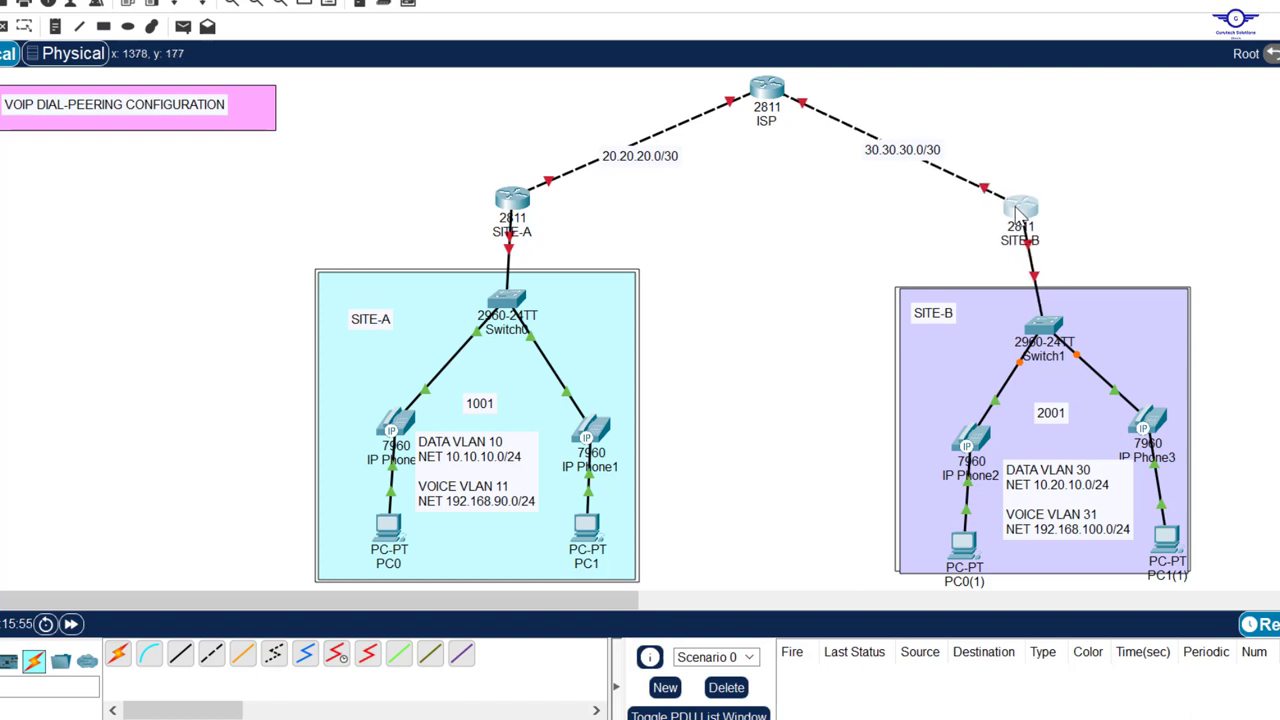
{"action": "key", "text": "alt+Tab"}
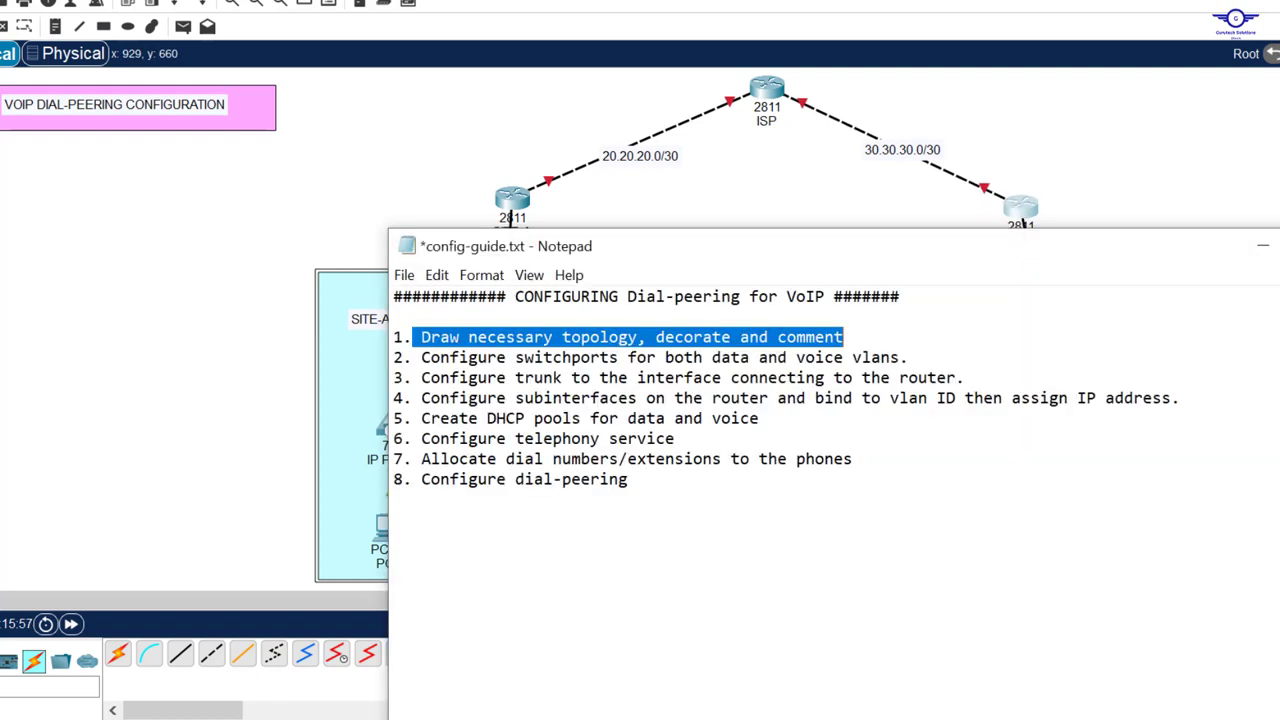
{"action": "left_click_drag", "start_coordinate": [419, 362], "coordinate": [927, 360]}
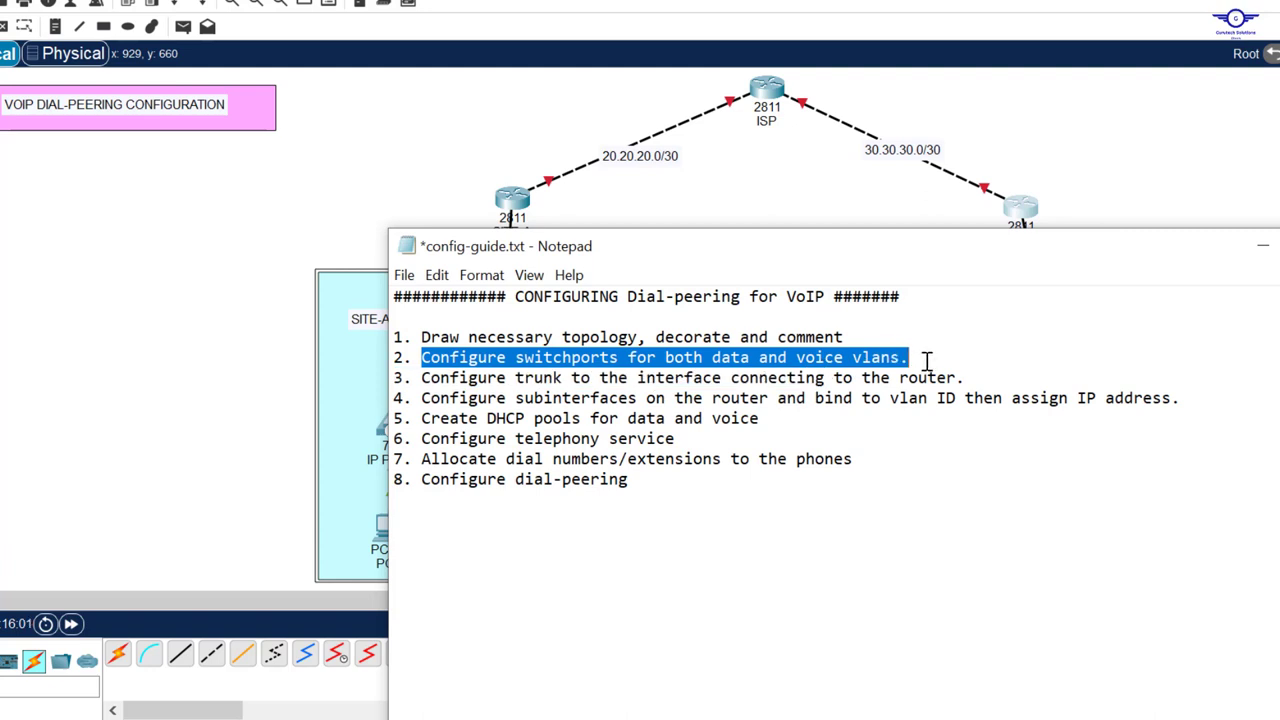
{"action": "left_click", "coordinate": [745, 192]}
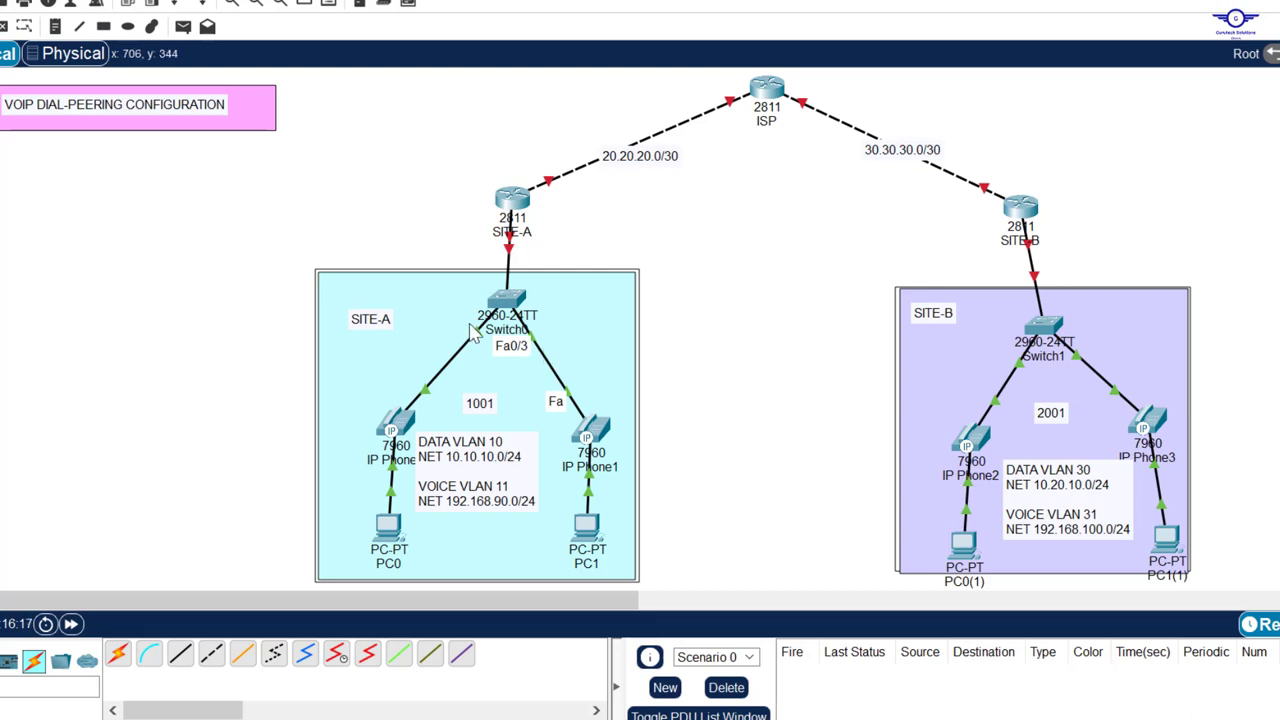
Step: Open the command line of Switch0 in SITE-A and enter global configuration mode with en and conf t
{"action": "left_click", "coordinate": [503, 300]}
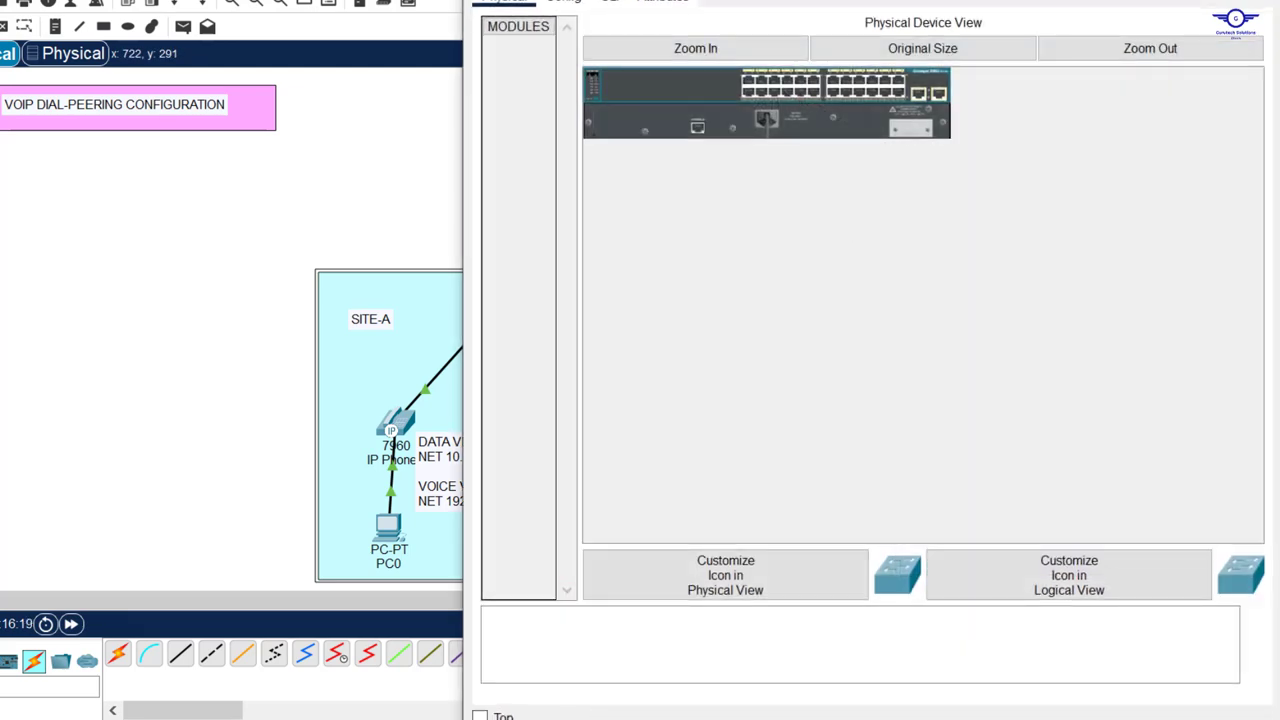
{"action": "left_click", "coordinate": [609, 171]}
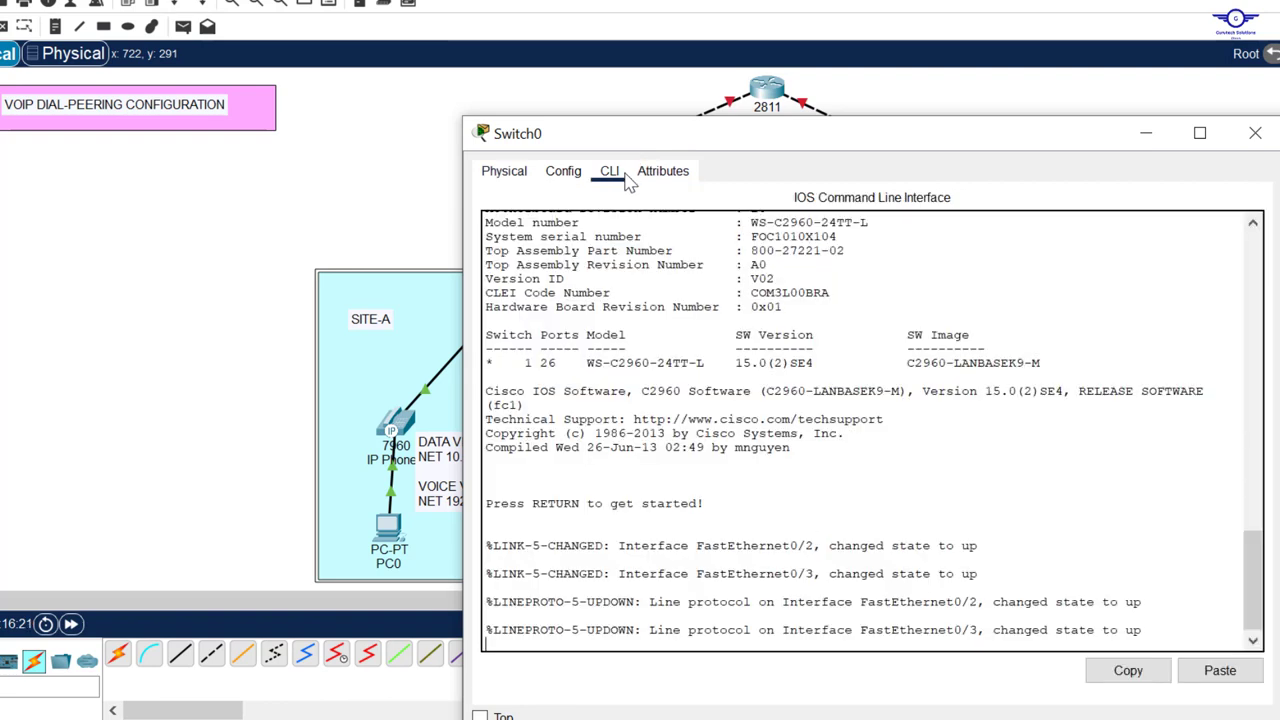
{"action": "key", "text": "Return"}
{"action": "key", "text": "Return"}
{"action": "key", "text": "Return"}
{"action": "type", "text": "en"}
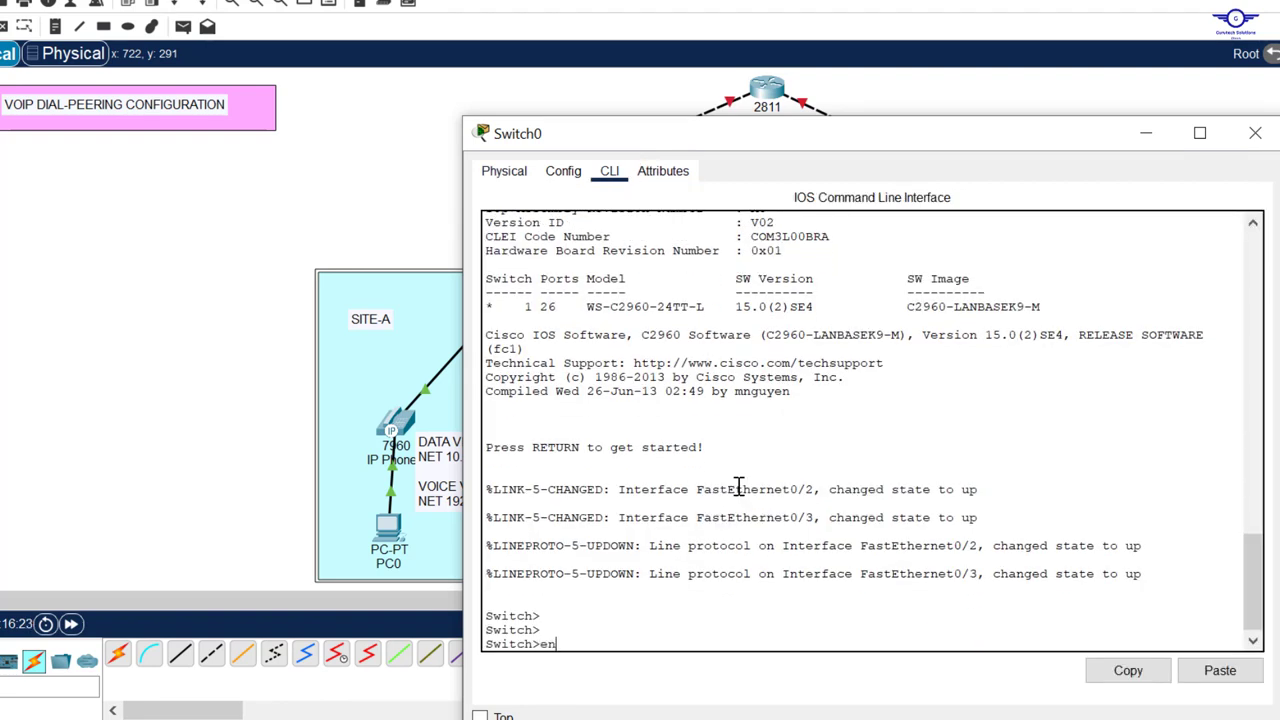
{"action": "key", "text": "Return"}
{"action": "type", "text": "ch#c"}
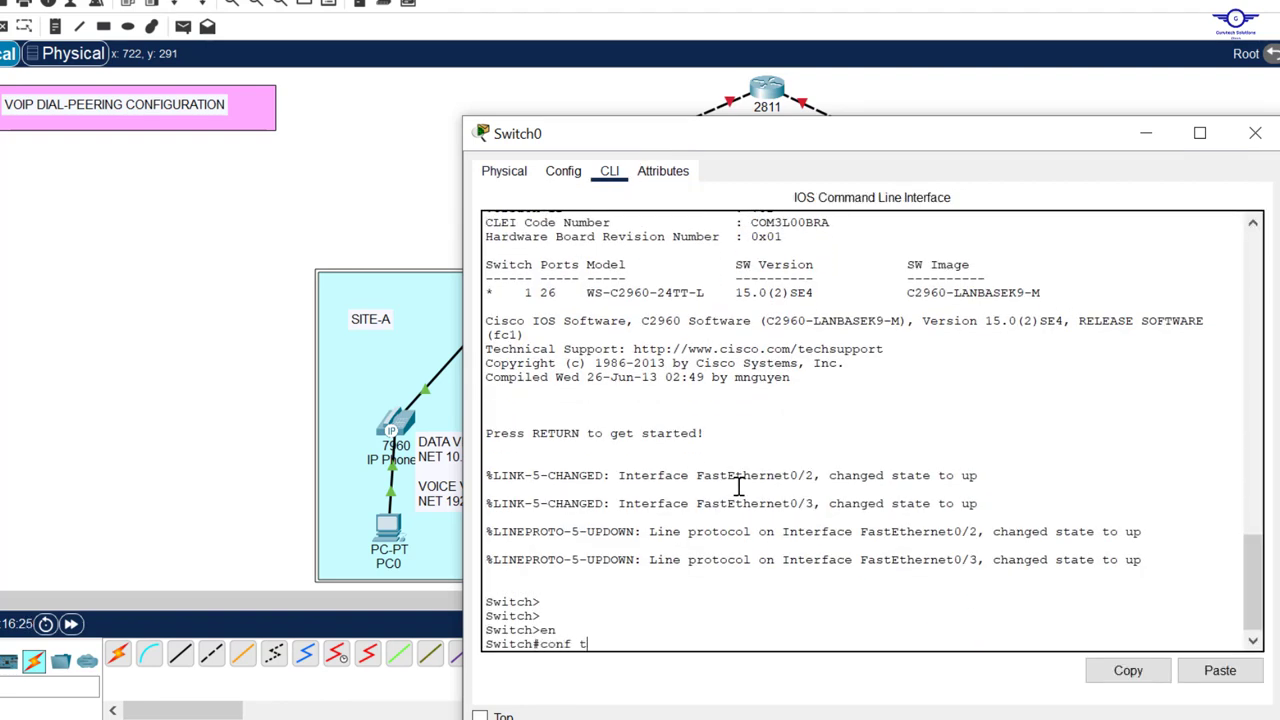
{"action": "type", "text": "onf t"}
{"action": "key", "text": "Return"}
Step: Select switch interfaces FastEthernet 0/2 and 0/3 for configuration with int range fa0/2-3
{"action": "left_click_drag", "start_coordinate": [742, 144], "coordinate": [824, 49]}
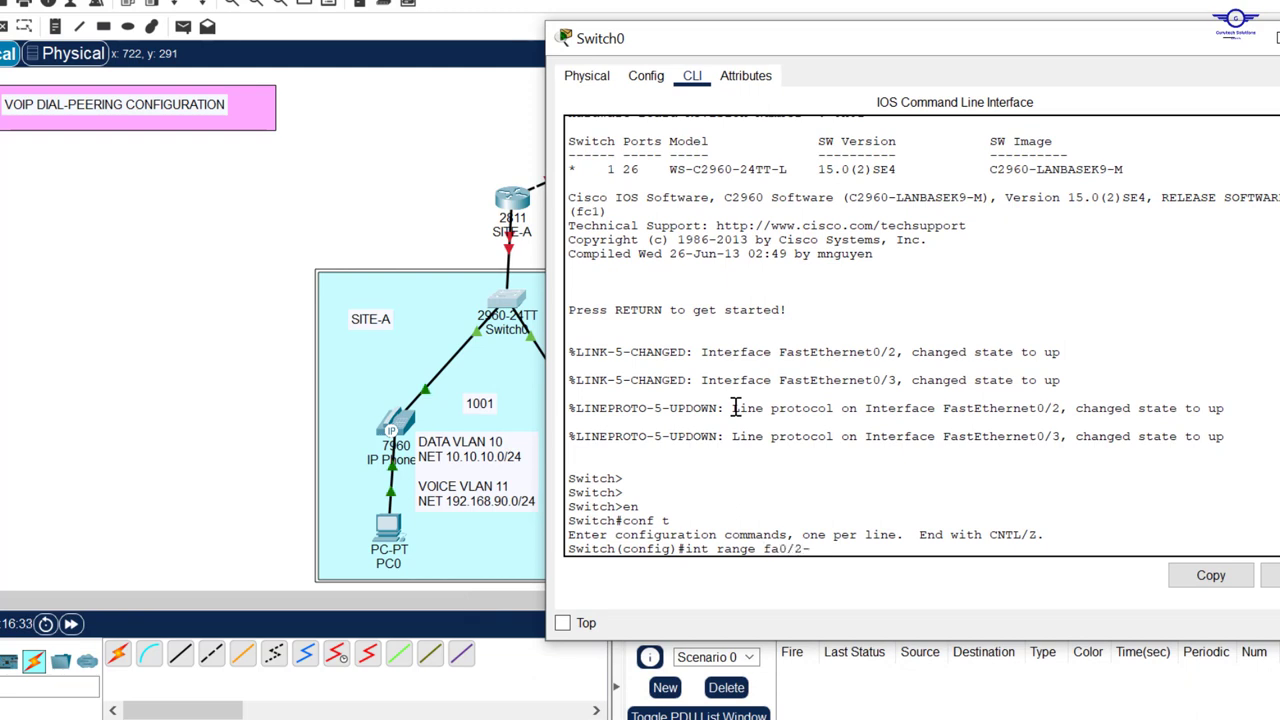
{"action": "type", "text": "int range fa0/2-"}
{"action": "key", "text": "Return"}
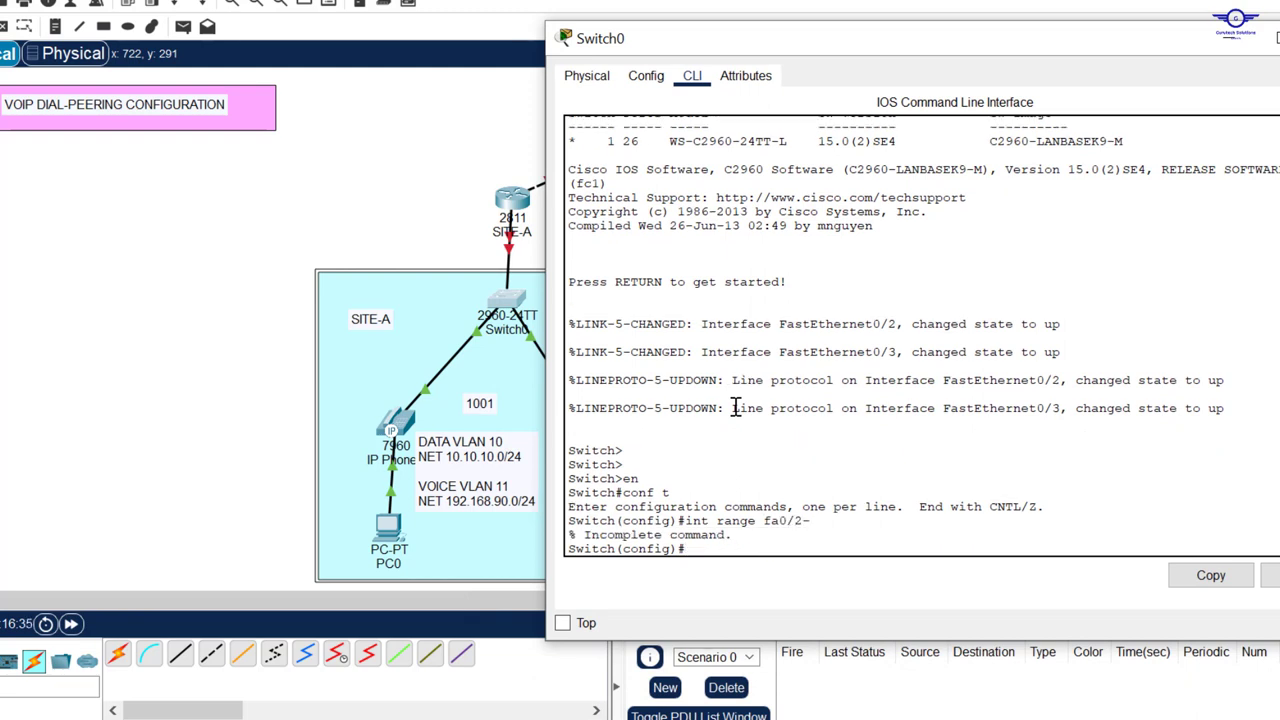
{"action": "key", "text": "Up"}
{"action": "type", "text": "3"}
{"action": "key", "text": "Return"}
{"action": "key", "text": "Return"}
{"action": "key", "text": "Return"}
{"action": "key", "text": "Return"}
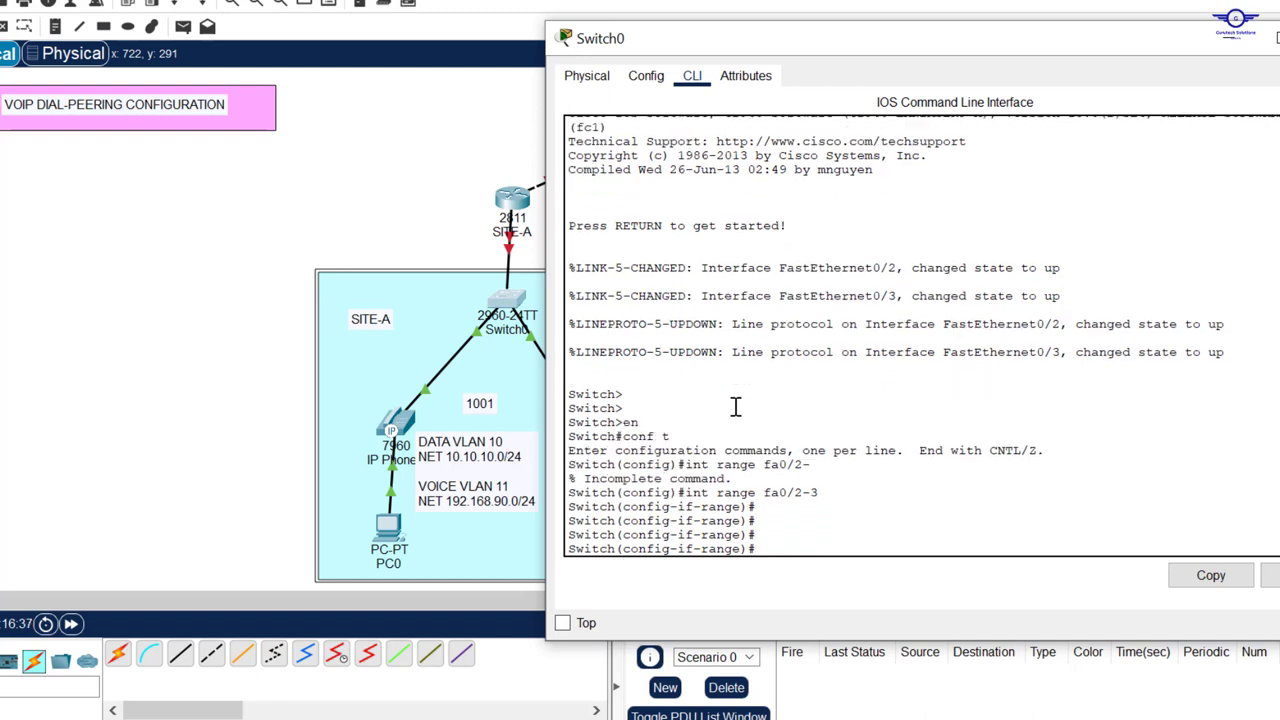
Step: Set the selected interfaces FastEthernet 0/2 and 0/3 of Switch0 to access mode with switchport mode access
{"action": "type", "text": "swit"}
{"action": "key", "text": "Tab"}
{"action": "type", "text": "m"}
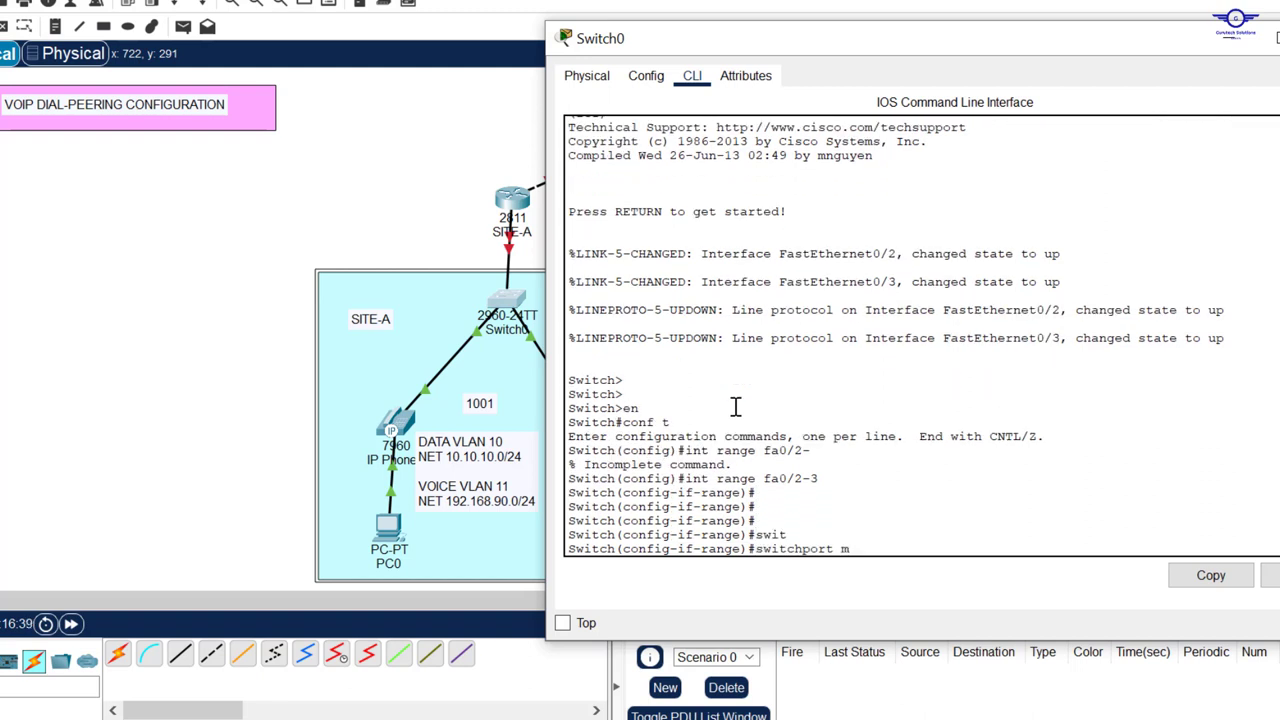
{"action": "key", "text": "Tab"}
{"action": "type", "text": "a"}
{"action": "key", "text": "Tab"}
{"action": "key", "text": "Return"}
{"action": "key", "text": "Return"}
{"action": "key", "text": "Return"}
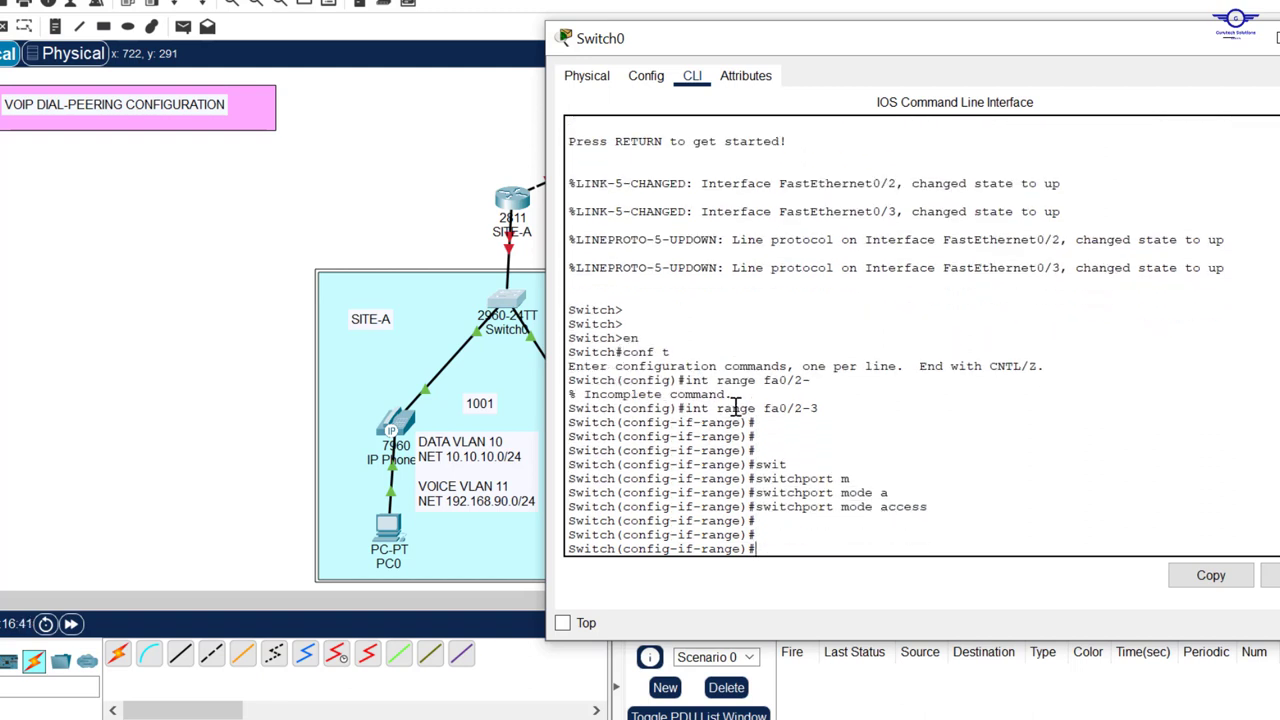
{"action": "type", "text": "sw"}
{"action": "key", "text": "Tab"}
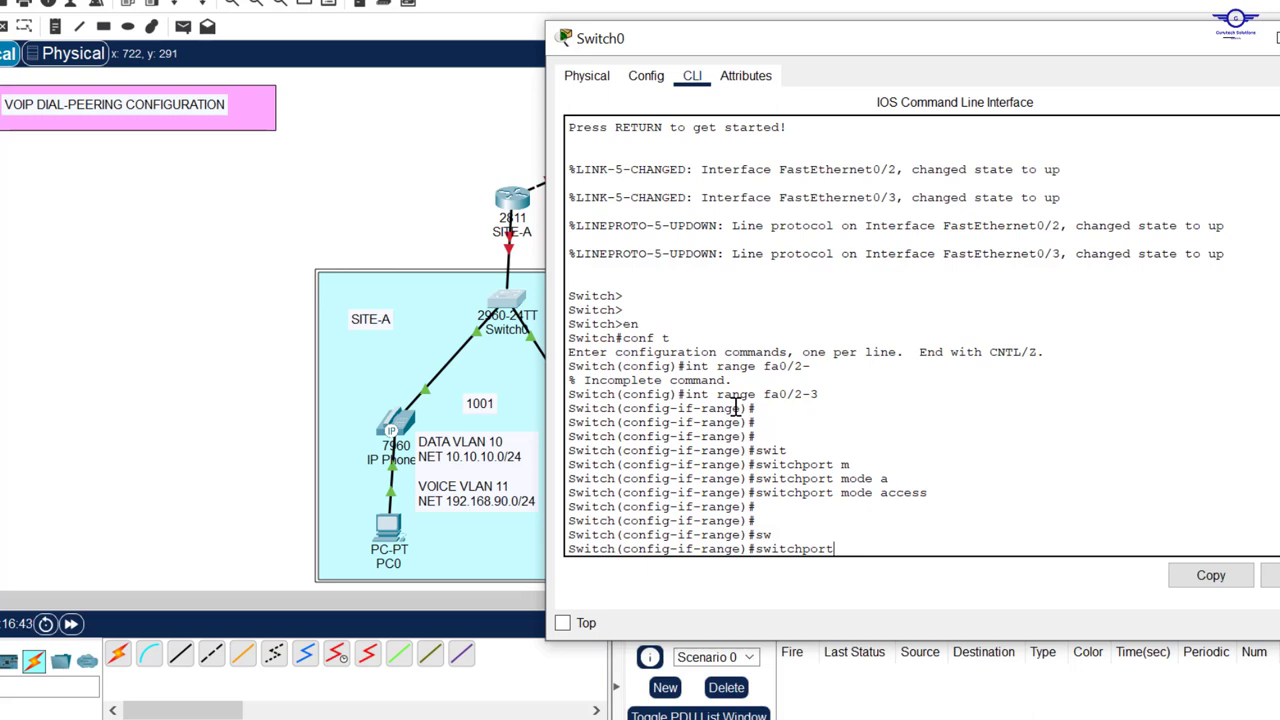
{"action": "key", "text": "BackSpace"}
{"action": "key", "text": "BackSpace"}
{"action": "key", "text": "BackSpace"}
{"action": "key", "text": "BackSpace"}
{"action": "key", "text": "BackSpace"}
{"action": "key", "text": "BackSpace"}
{"action": "key", "text": "BackSpace"}
{"action": "key", "text": "BackSpace"}
{"action": "key", "text": "BackSpace"}
{"action": "key", "text": "BackSpace"}
{"action": "key", "text": "BackSpace"}
Step: Leave interface range configuration and create VLAN 10 with the name DAT on Switch0
{"action": "type", "text": "x"}
{"action": "key", "text": "Return"}
{"action": "key", "text": "Return"}
{"action": "key", "text": "Return"}
{"action": "key", "text": "Return"}
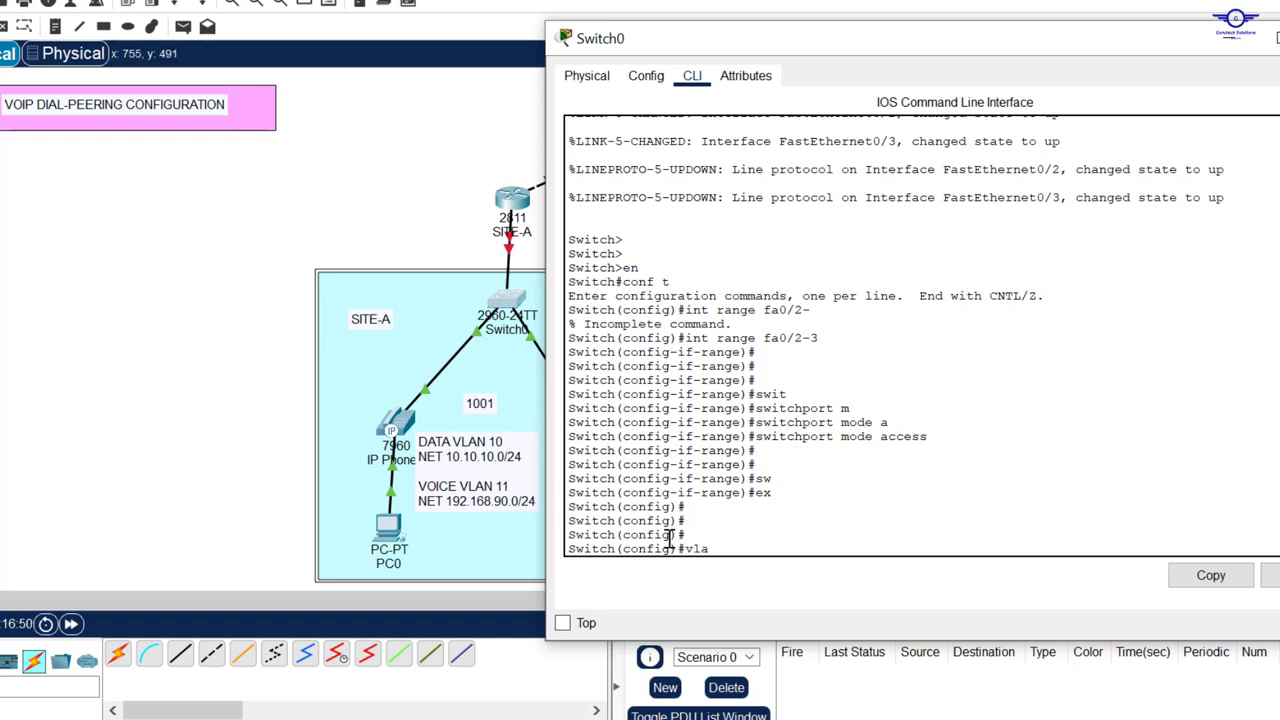
{"action": "type", "text": "vlan 10"}
{"action": "key", "text": "Return"}
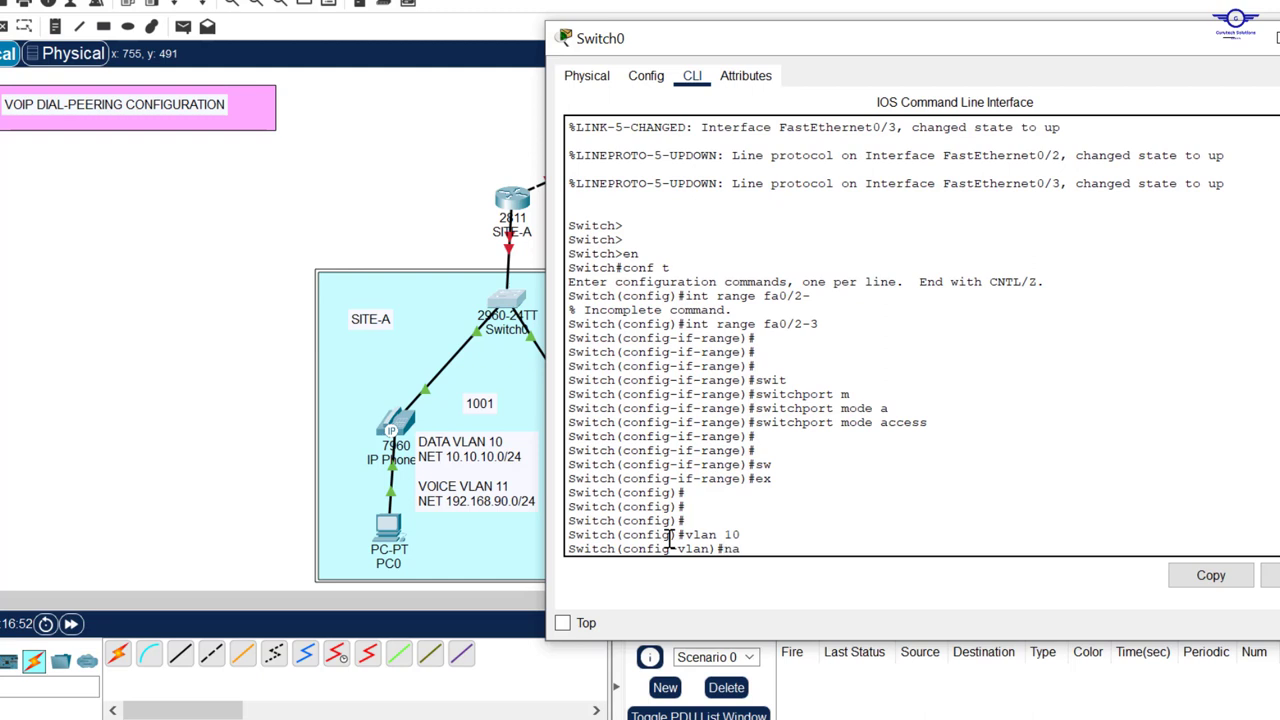
{"action": "type", "text": "name DA"}
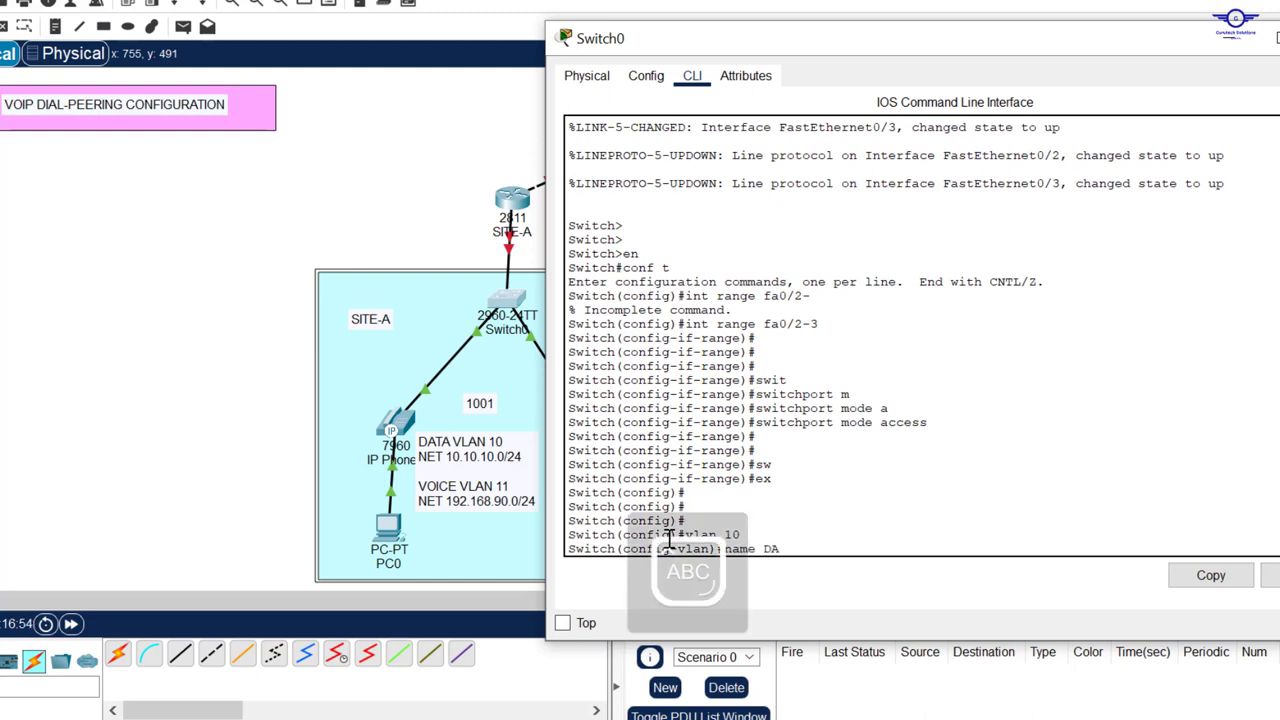
{"action": "key", "text": "Return"}
{"action": "type", "text": "EX"}
{"action": "key", "text": "Return"}
{"action": "key", "text": "Return"}
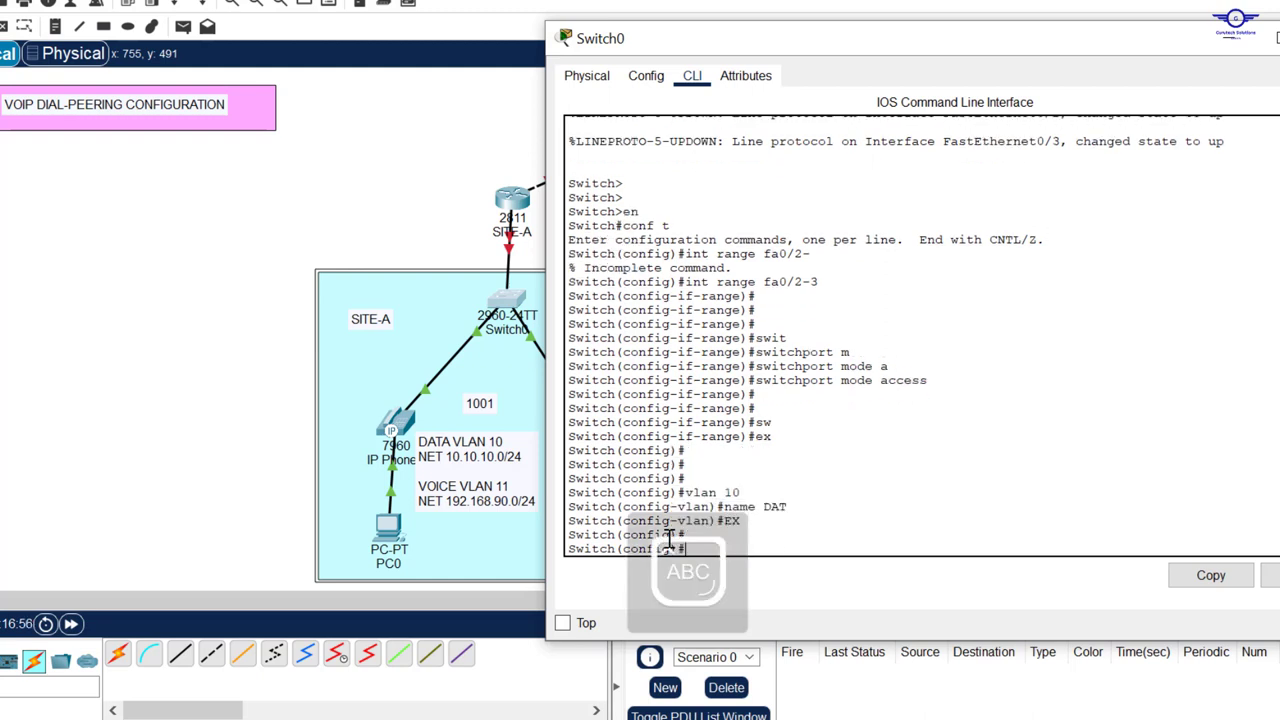
Step: Create VLAN 11 with the name VOICE on Switch0 and return to global configuration mode
{"action": "type", "text": "VLAN"}
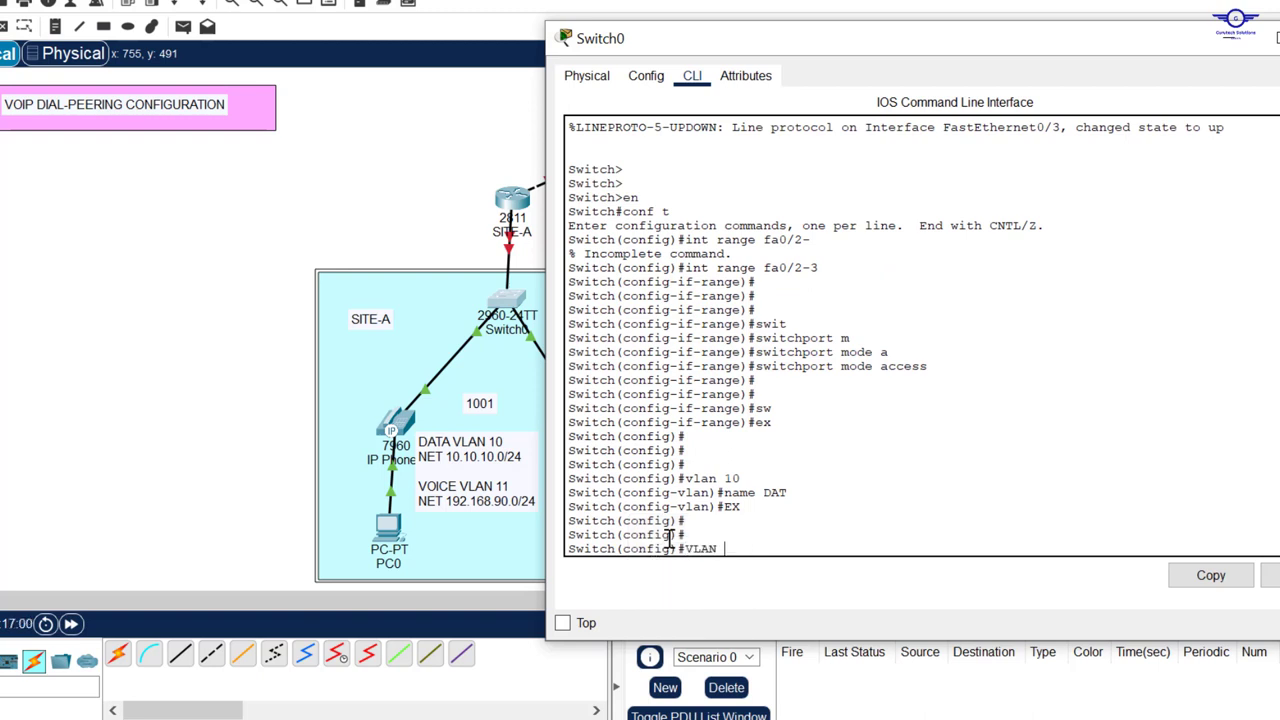
{"action": "type", "text": " 11"}
{"action": "key", "text": "Return"}
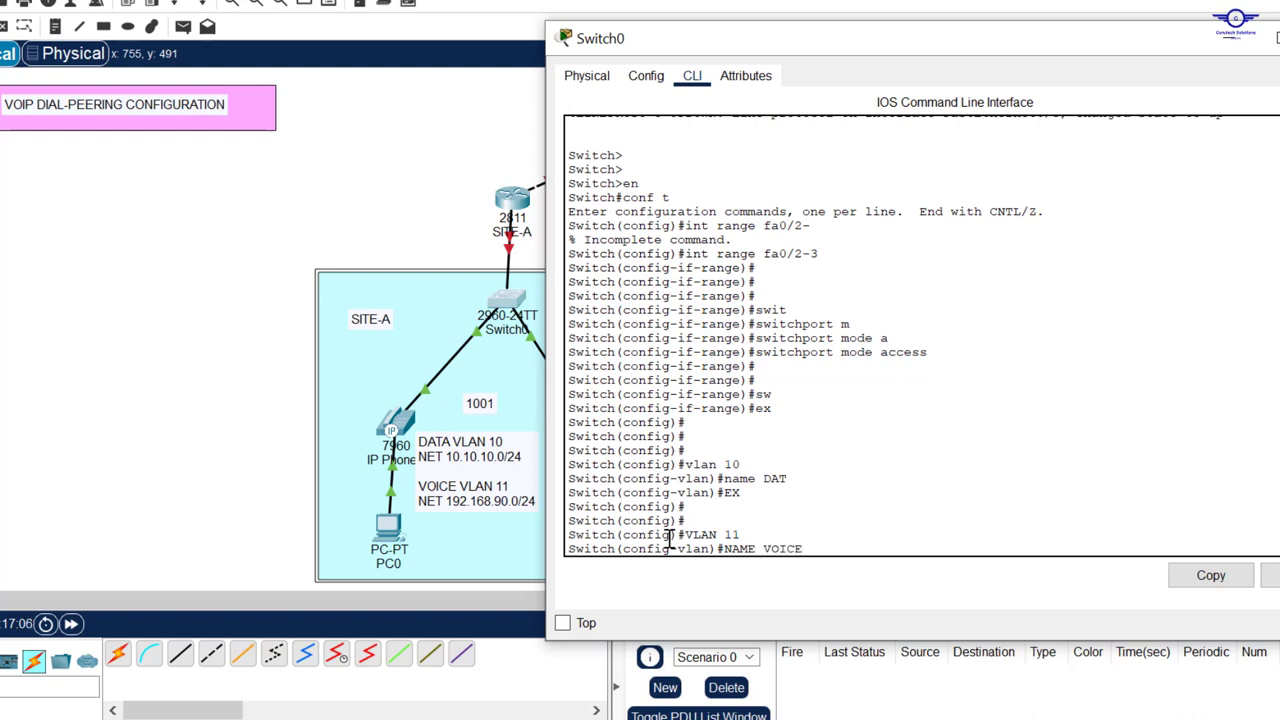
{"action": "type", "text": "NAME VOICE"}
{"action": "key", "text": "Return"}
{"action": "type", "text": "EX"}
{"action": "key", "text": "Return"}
{"action": "key", "text": "Return"}
{"action": "key", "text": "Return"}
{"action": "key", "text": "Return"}
{"action": "key", "text": "Return"}
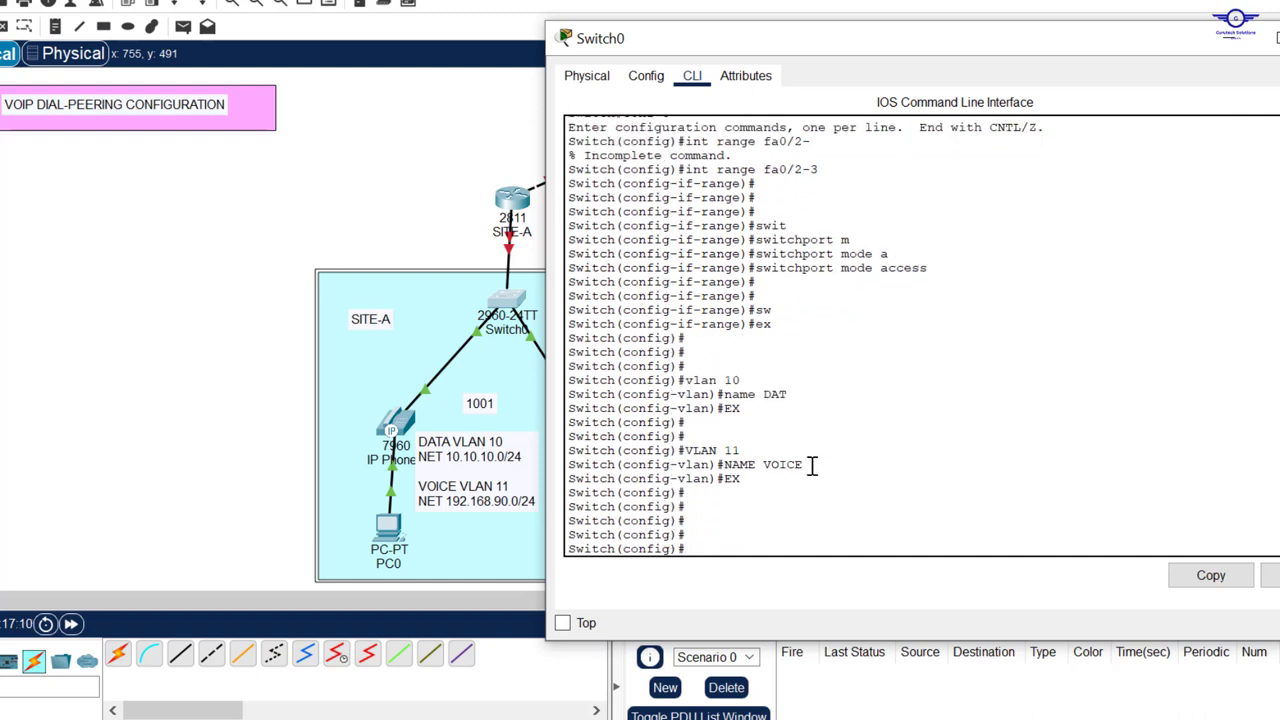
Step: Rename VLAN 10 as DATA on Switch0 and return to global configuration mode
{"action": "left_click_drag", "start_coordinate": [811, 466], "coordinate": [779, 464]}
{"action": "left_click_drag", "start_coordinate": [792, 394], "coordinate": [713, 382]}
{"action": "key", "text": "Up"}
{"action": "key", "text": "Up"}
{"action": "key", "text": "Up"}
{"action": "key", "text": "Up"}
{"action": "key", "text": "Up"}
{"action": "key", "text": "Up"}
{"action": "key", "text": "Return"}
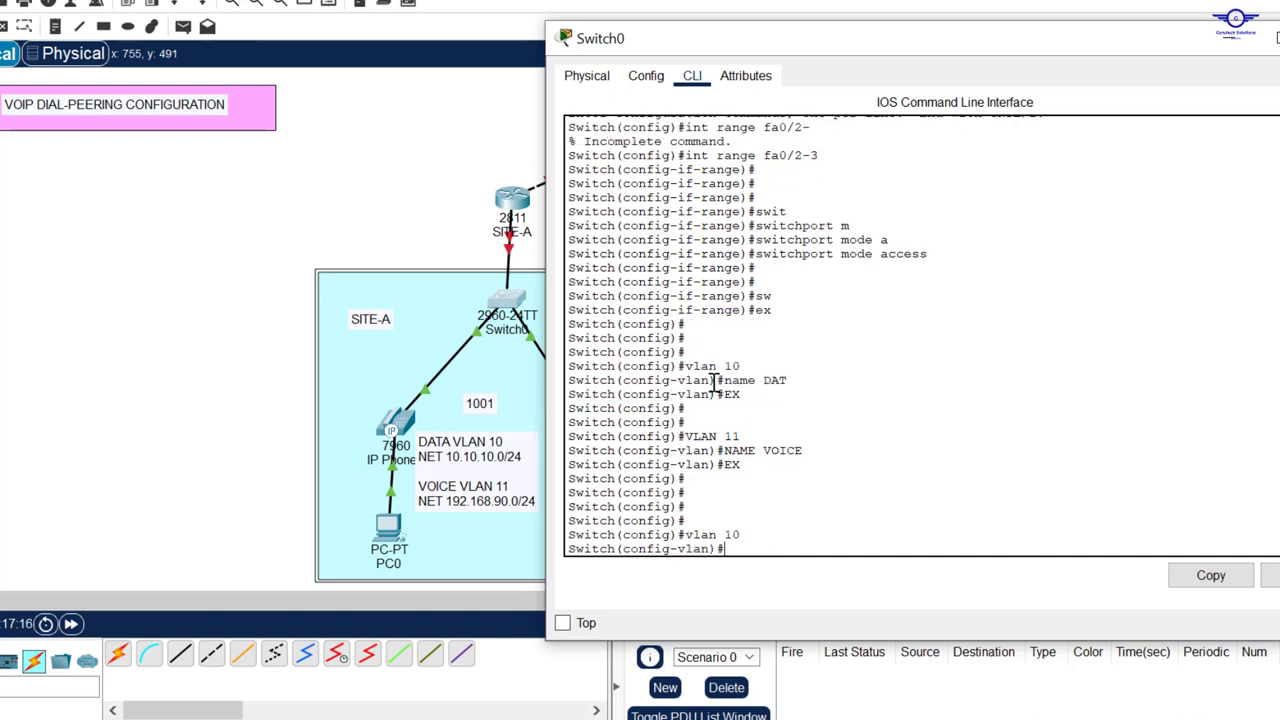
{"action": "key", "text": "Up"}
{"action": "key", "text": "Up"}
{"action": "key", "text": "Up"}
{"action": "key", "text": "Up"}
{"action": "key", "text": "Up"}
{"action": "key", "text": "Up"}
{"action": "key", "text": "Return"}
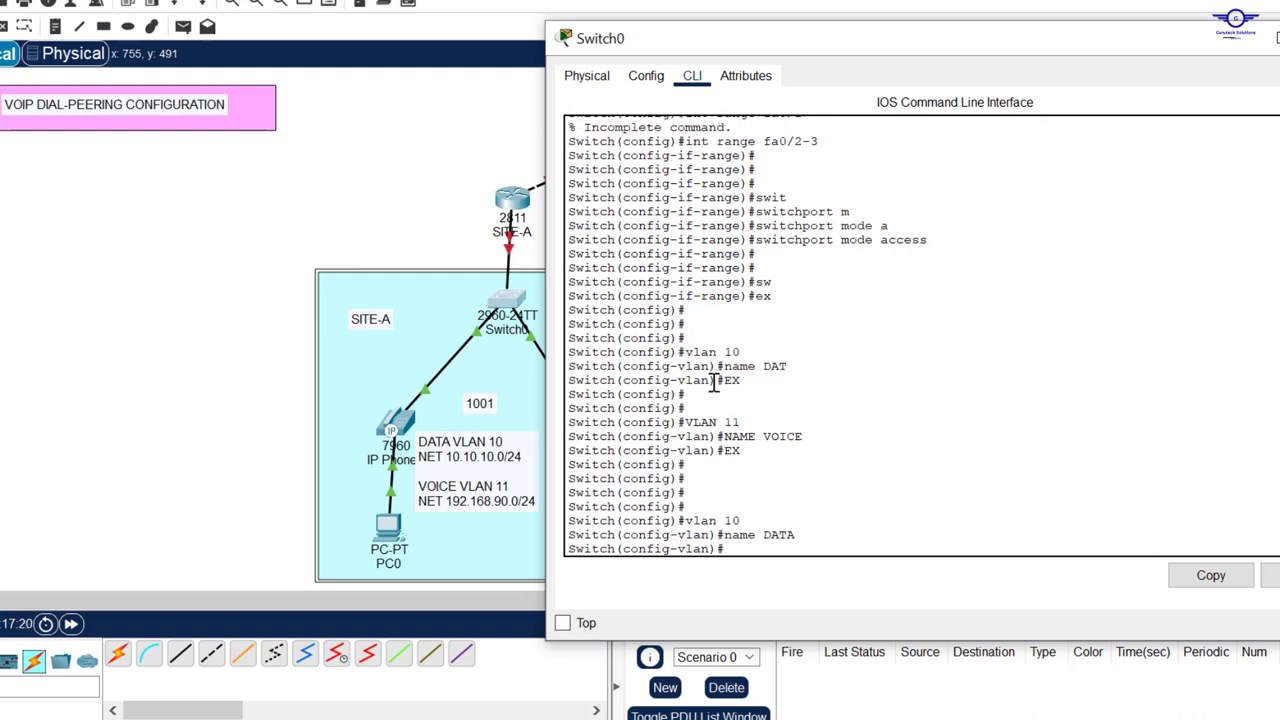
{"action": "type", "text": "EX"}
{"action": "key", "text": "Return"}
{"action": "key", "text": "Return"}
{"action": "key", "text": "Return"}
Step: Display the switch's VLAN table with DO SH VLAN and check the entries for VLANs 10 and 11
{"action": "type", "text": "DO SH VLAN"}
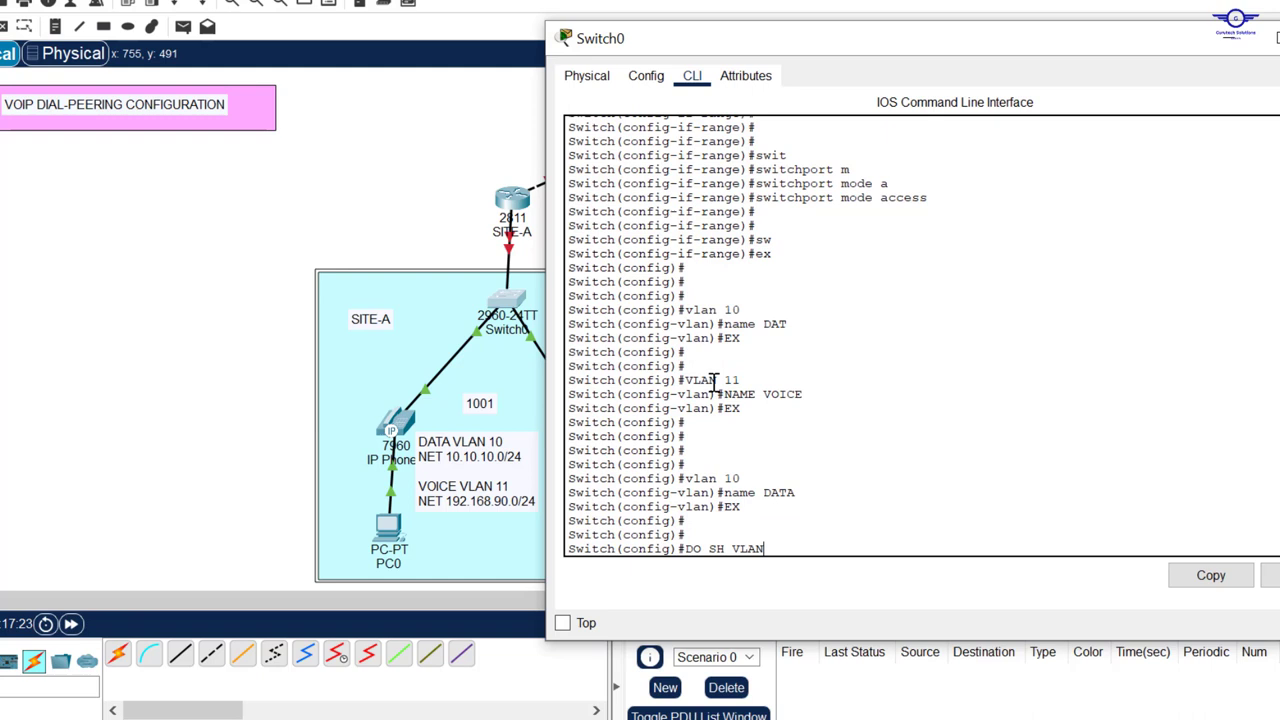
{"action": "key", "text": "Return"}
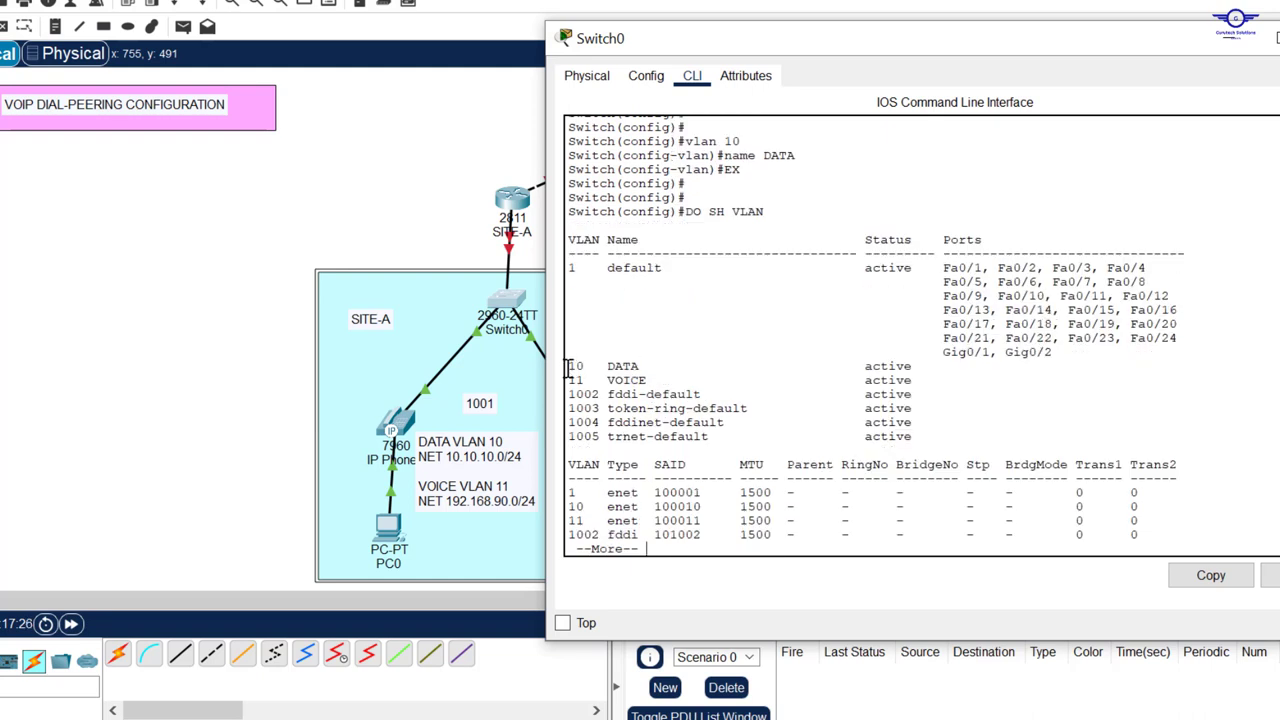
{"action": "left_click_drag", "start_coordinate": [573, 371], "coordinate": [650, 385]}
{"action": "key", "text": "Return"}
{"action": "key", "text": "Return"}
{"action": "key", "text": "Return"}
{"action": "key", "text": "Return"}
{"action": "key", "text": "Return"}
{"action": "key", "text": "Return"}
{"action": "type", "text": "F"}
{"action": "key", "text": "Return"}
{"action": "key", "text": "Return"}
{"action": "key", "text": "Return"}
{"action": "key", "text": "Return"}
{"action": "key", "text": "Return"}
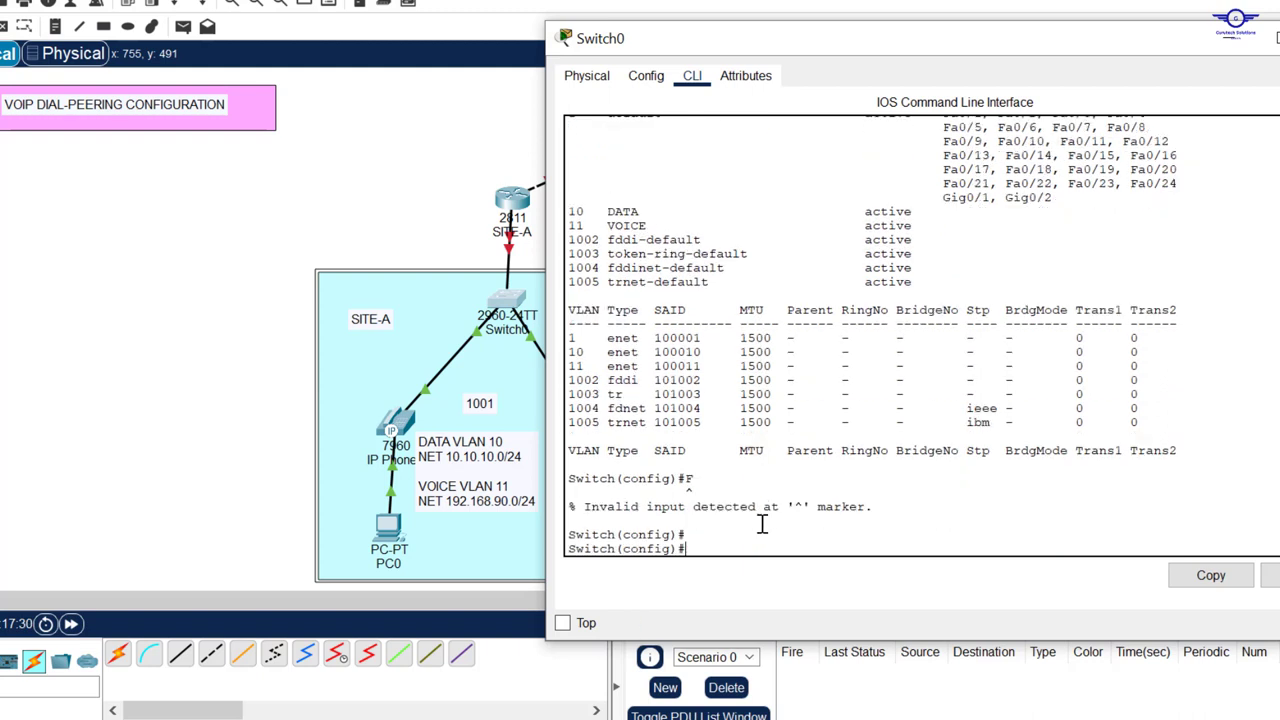
{"action": "key", "text": "Return"}
{"action": "key", "text": "Return"}
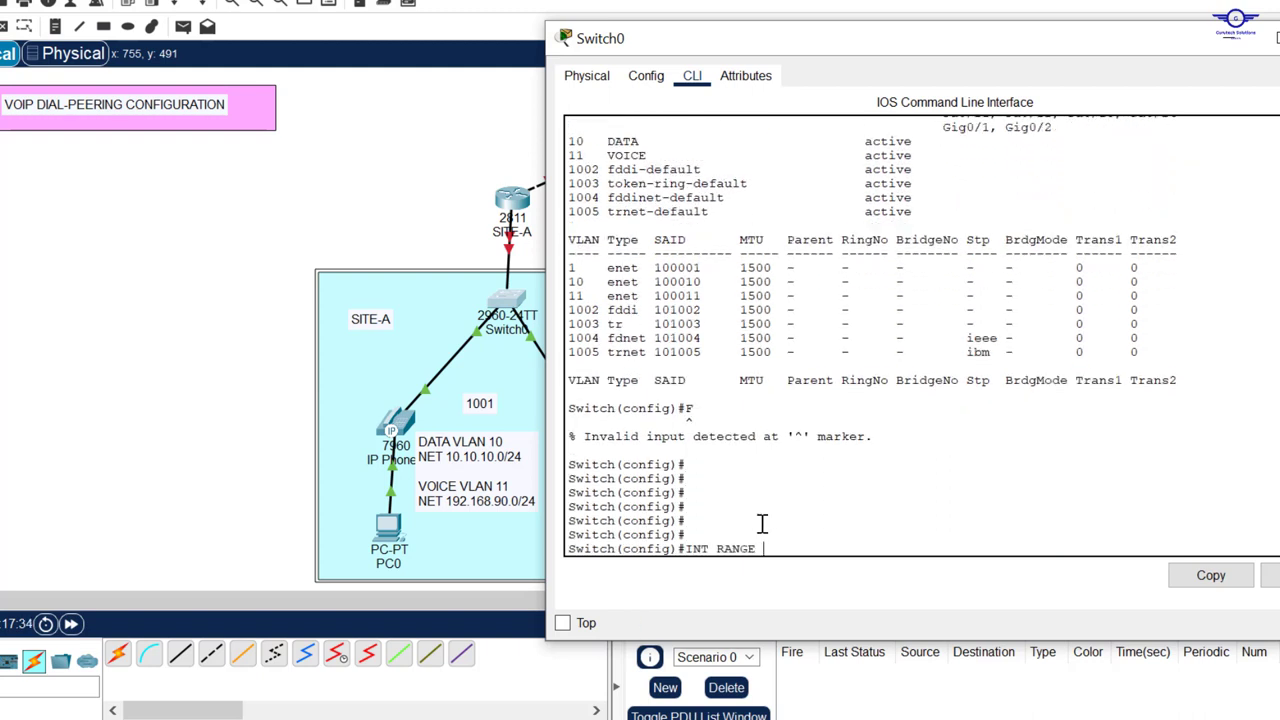
Step: Select interface range fa0/2-3 on Switch0 and apply switchport mode access to it
{"action": "type", "text": "INT RANGE"}
{"action": "key", "text": "Caps_Lock"}
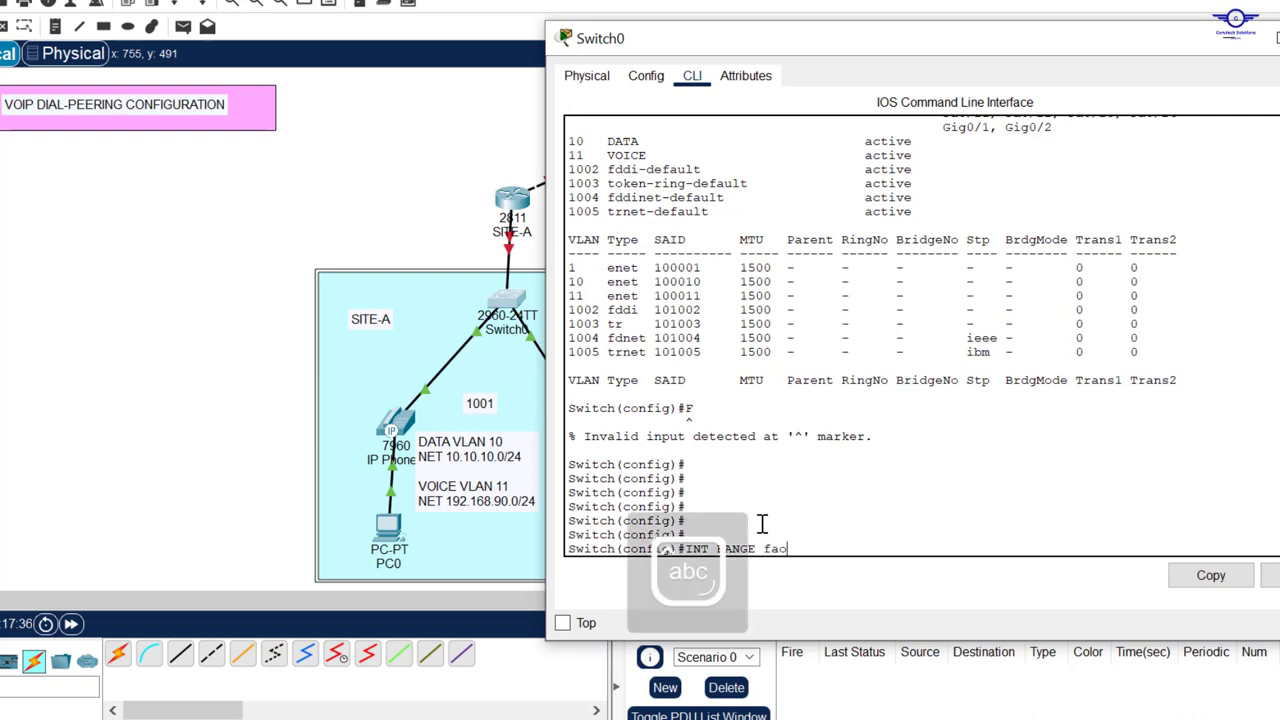
{"action": "type", "text": "fa0/2-3"}
{"action": "key", "text": "Return"}
{"action": "key", "text": "Return"}
{"action": "key", "text": "Return"}
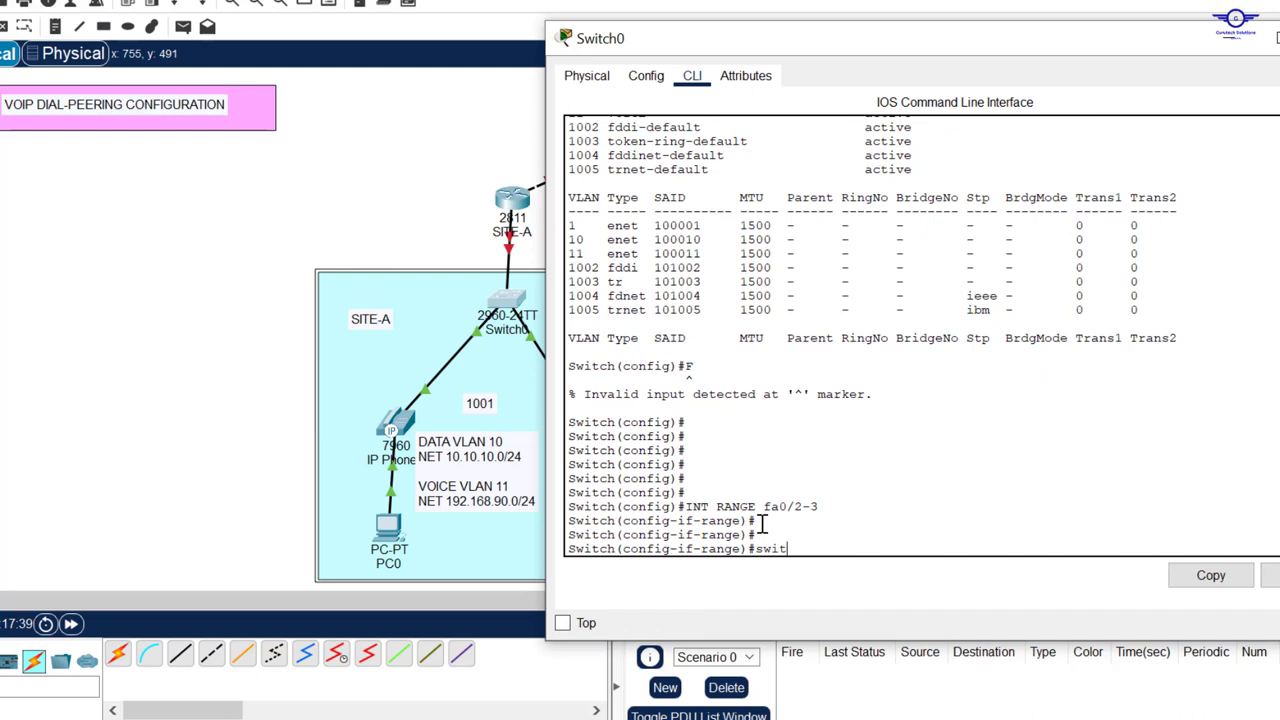
{"action": "type", "text": "swit"}
{"action": "key", "text": "Tab"}
{"action": "type", "text": "m"}
{"action": "key", "text": "Tab"}
{"action": "type", "text": "a"}
{"action": "key", "text": "Tab"}
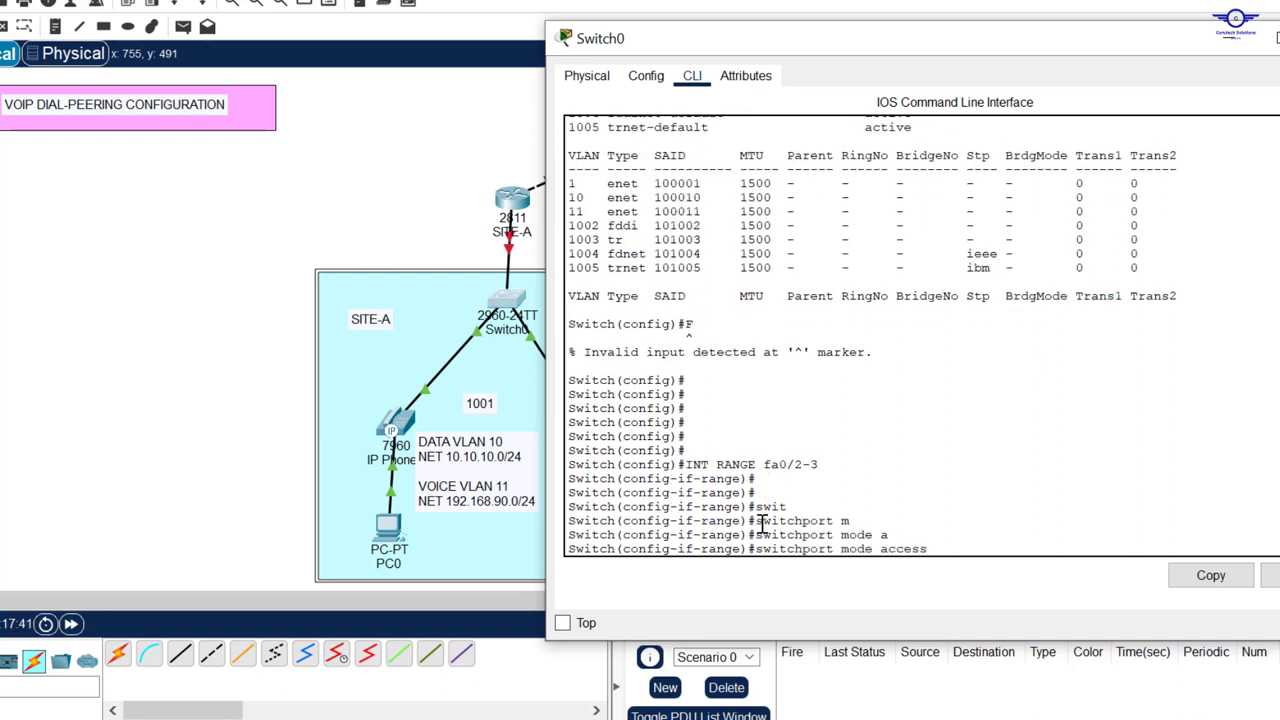
{"action": "key", "text": "Return"}
Step: Assign data VLAN 10 to the selected ports with switchport access vlan 10
{"action": "type", "text": "sw"}
{"action": "key", "text": "Tab"}
{"action": "type", "text": "a"}
{"action": "key", "text": "Tab"}
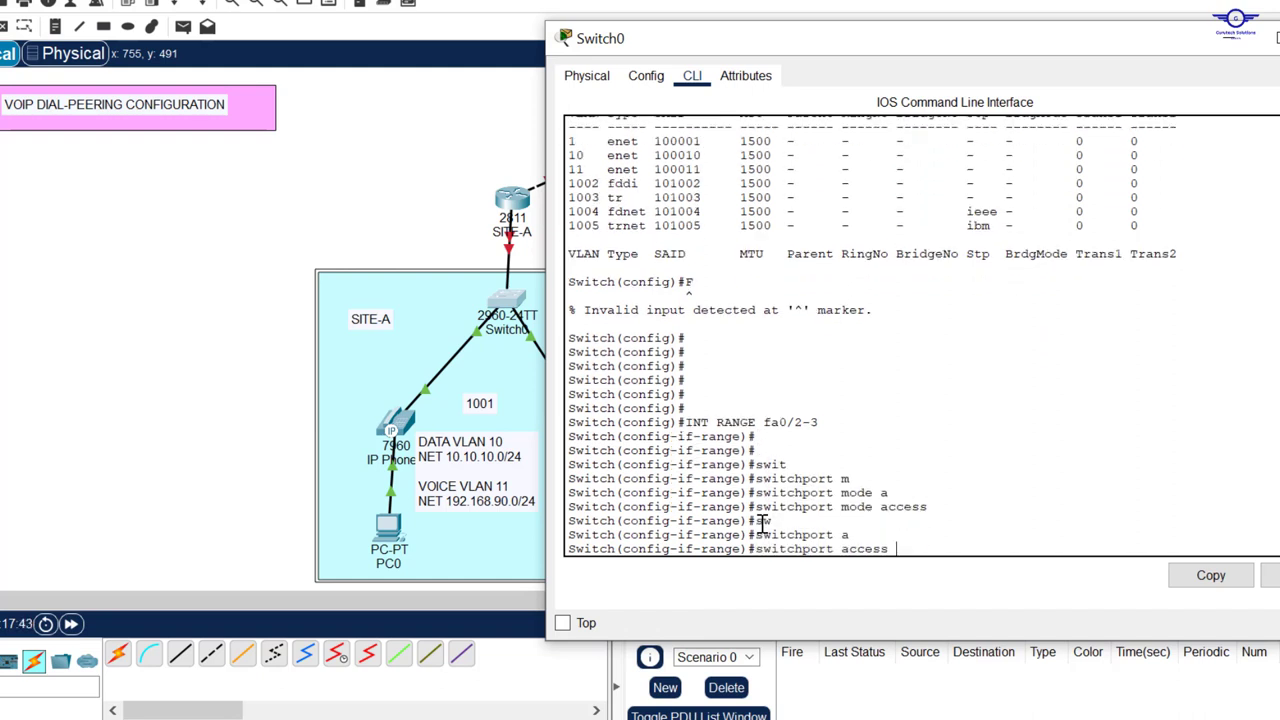
{"action": "type", "text": "v"}
{"action": "key", "text": "Tab"}
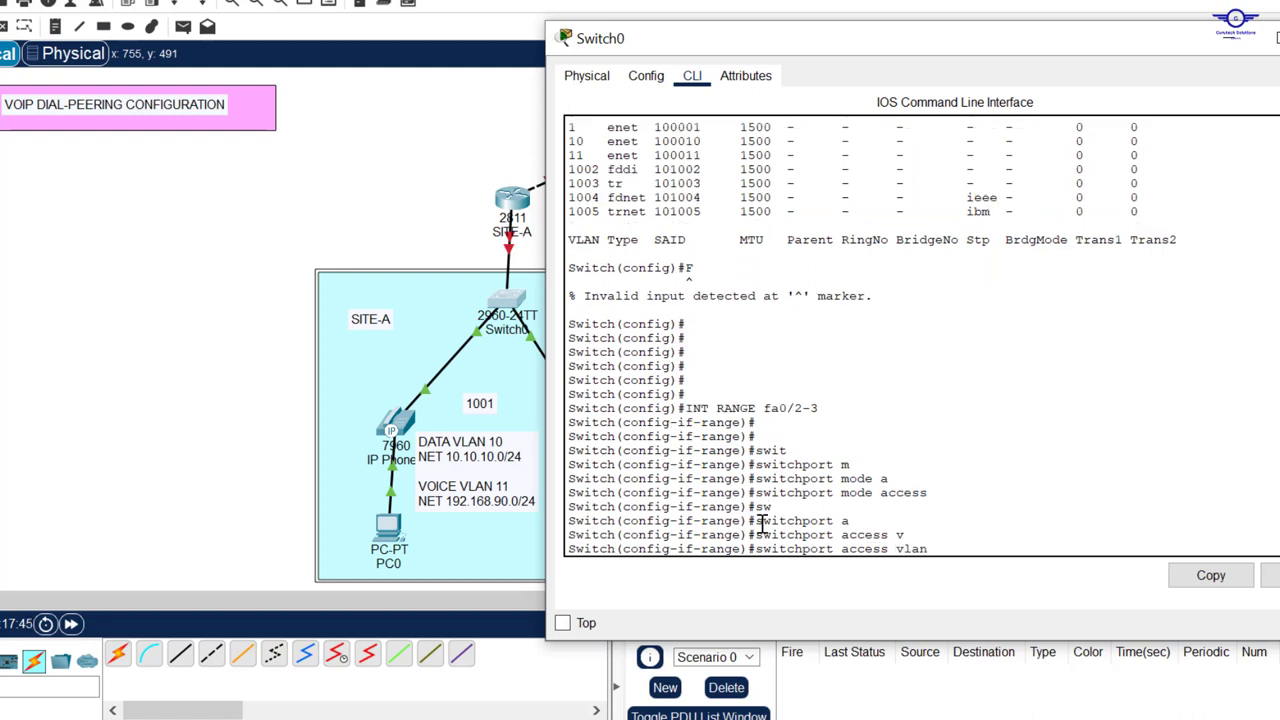
{"action": "type", "text": "10"}
{"action": "key", "text": "Return"}
{"action": "key", "text": "Return"}
{"action": "key", "text": "Return"}
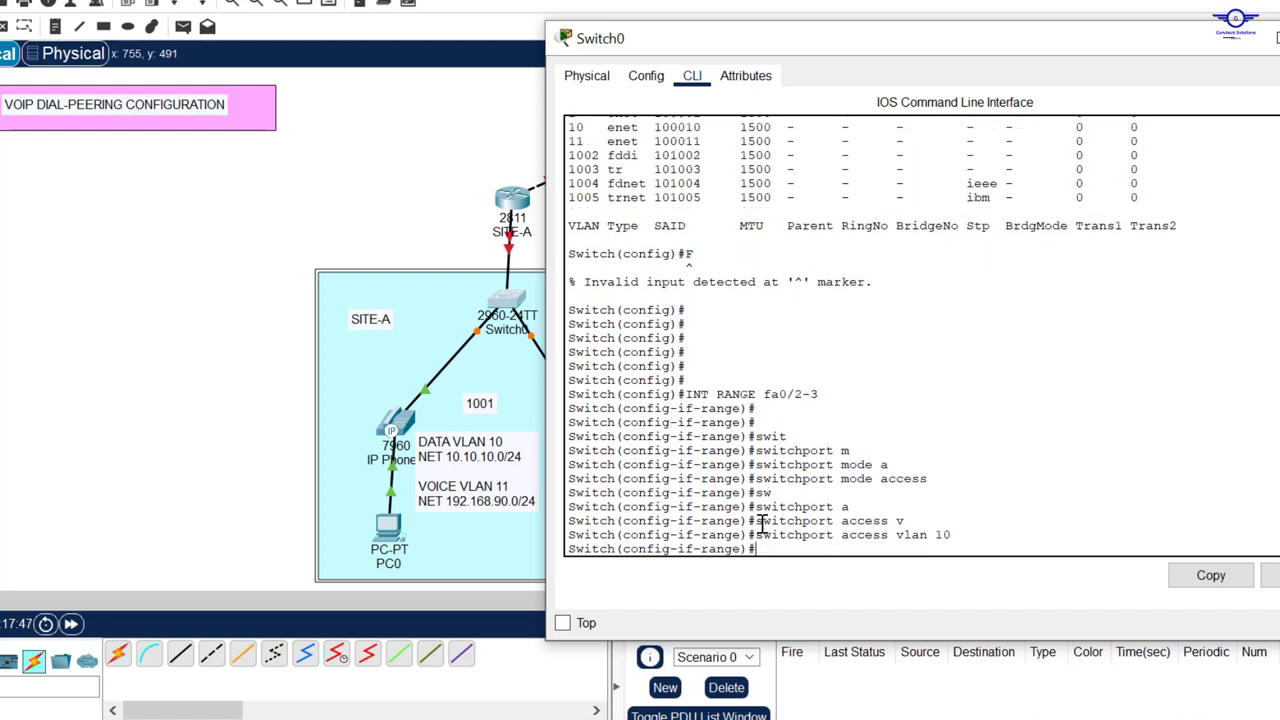
Step: Assign voice VLAN 11 to the selected ports with switchport voice vlan 11 and exit interface configuration
{"action": "type", "text": "swi"}
{"action": "key", "text": "Tab"}
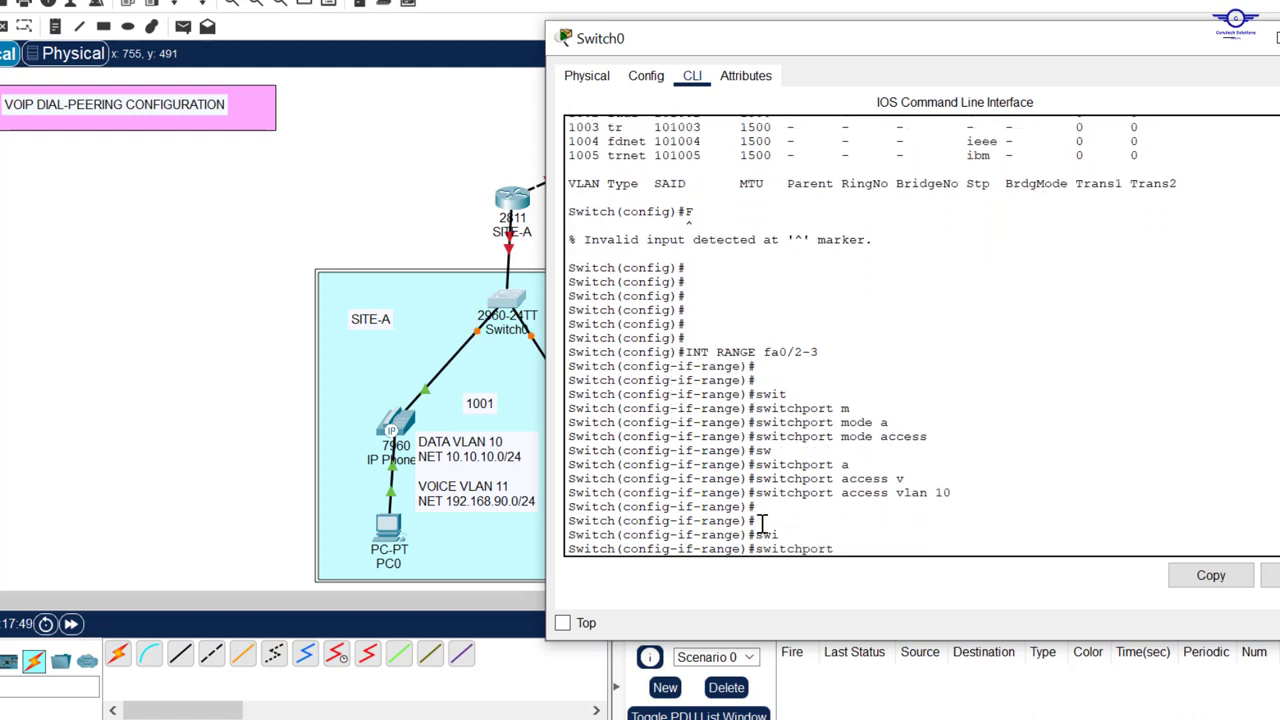
{"action": "type", "text": "v"}
{"action": "key", "text": "Tab"}
{"action": "type", "text": "v"}
{"action": "key", "text": "Tab"}
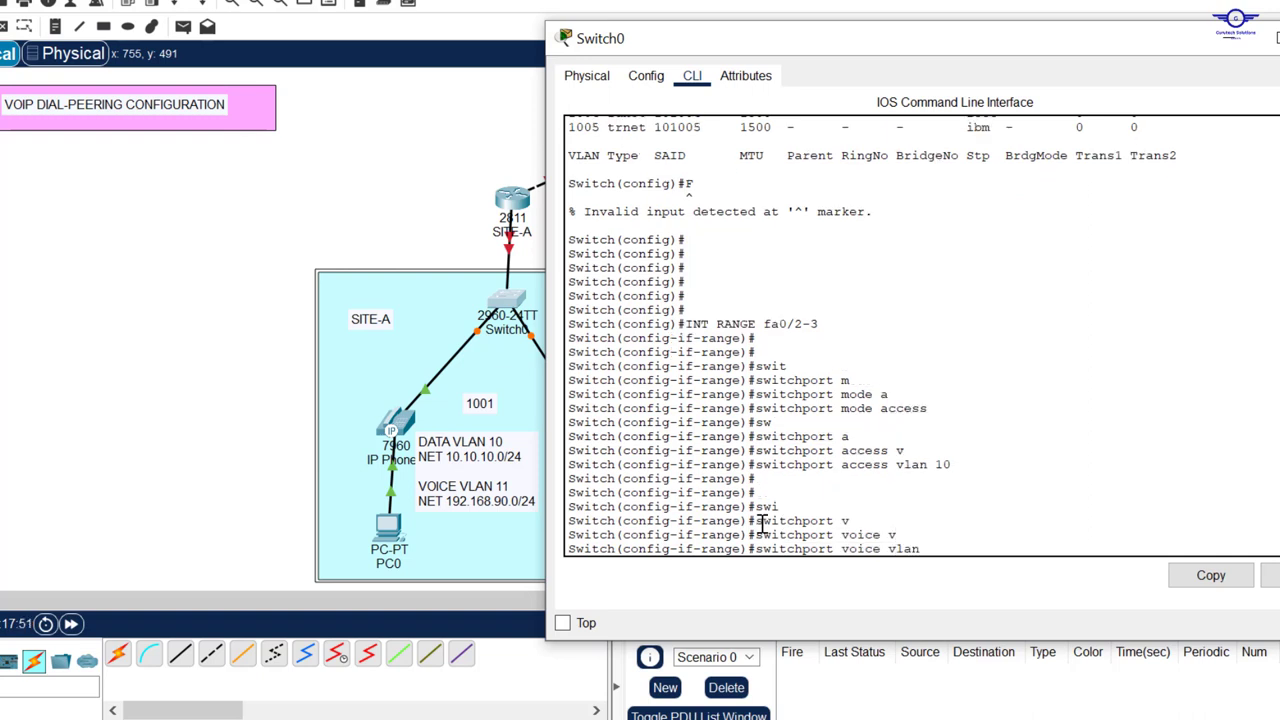
{"action": "type", "text": "11"}
{"action": "key", "text": "Return"}
{"action": "type", "text": "ex"}
{"action": "key", "text": "Return"}
{"action": "key", "text": "Return"}
{"action": "key", "text": "Return"}
{"action": "key", "text": "Return"}
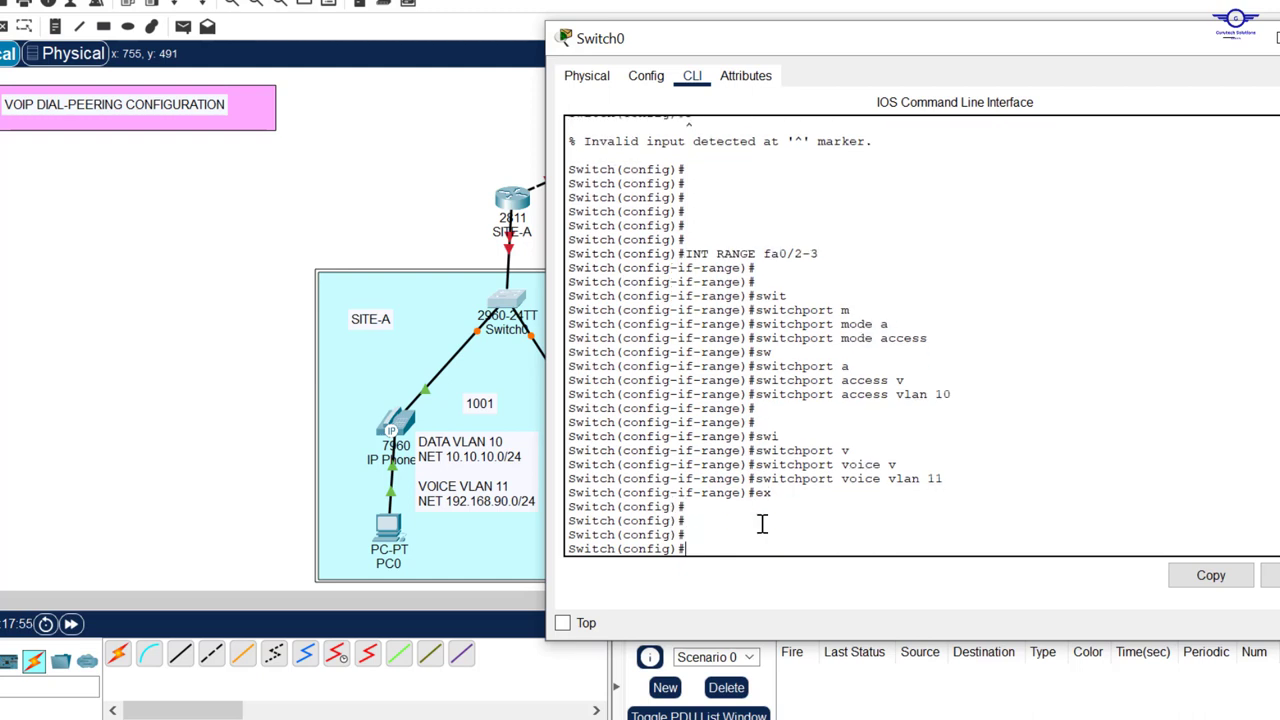
Step: Save the running configuration of Switch0 with do wr
{"action": "type", "text": "do wr"}
{"action": "key", "text": "Return"}
{"action": "key", "text": "Return"}
{"action": "key", "text": "Return"}
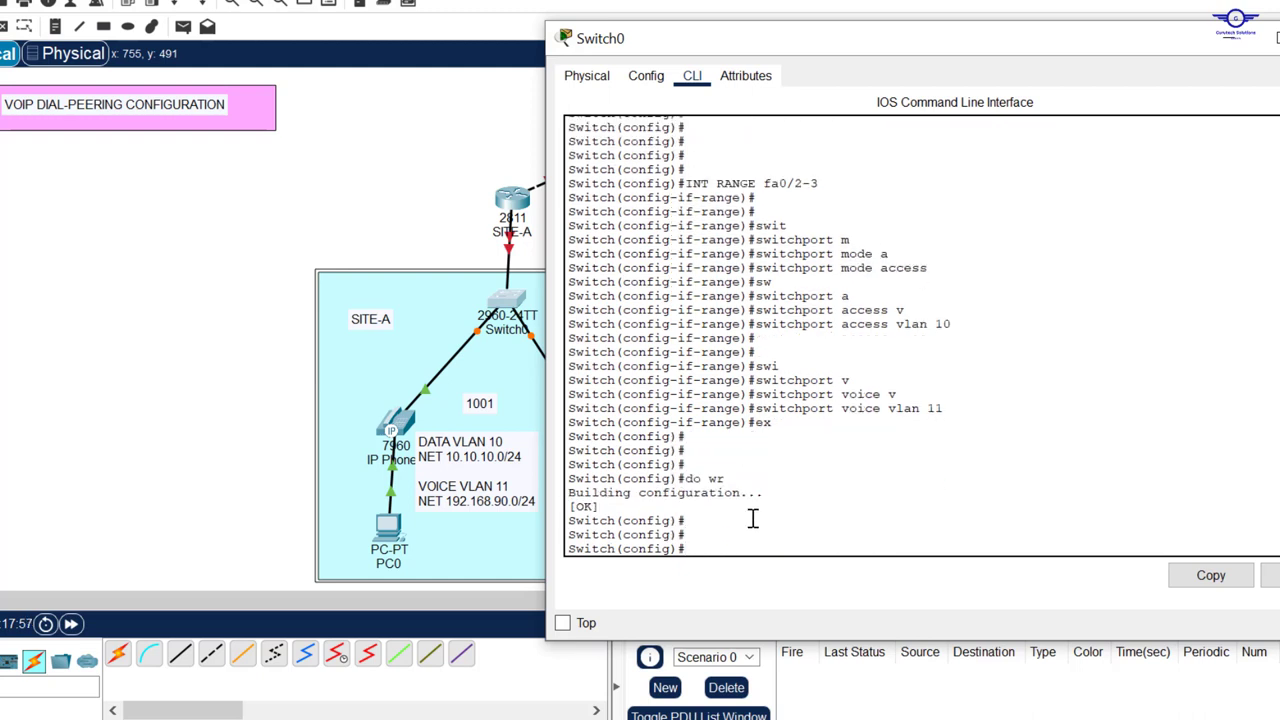
Step: Switch to the Notepad config guide, read item 3 on the trunk toward the router, and return to the Packet Tracer topology
{"action": "key", "text": "alt+Tab"}
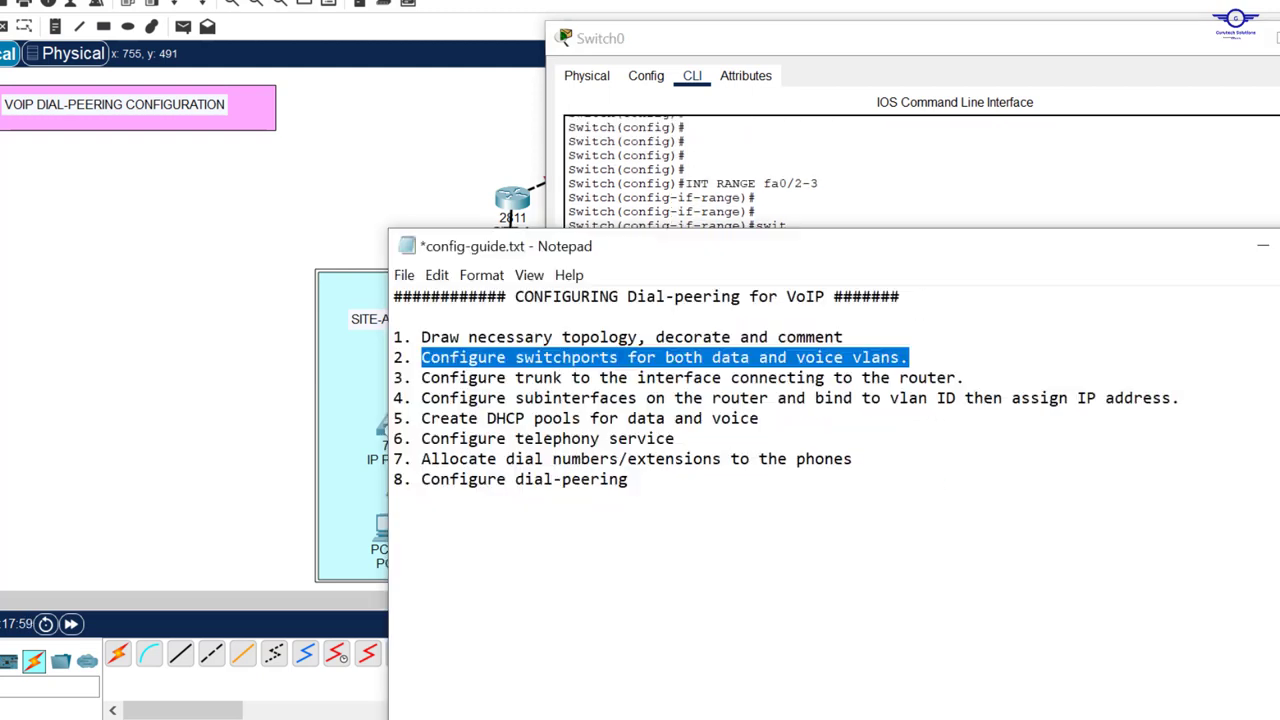
{"action": "left_click", "coordinate": [428, 380]}
{"action": "left_click_drag", "start_coordinate": [428, 380], "coordinate": [965, 378]}
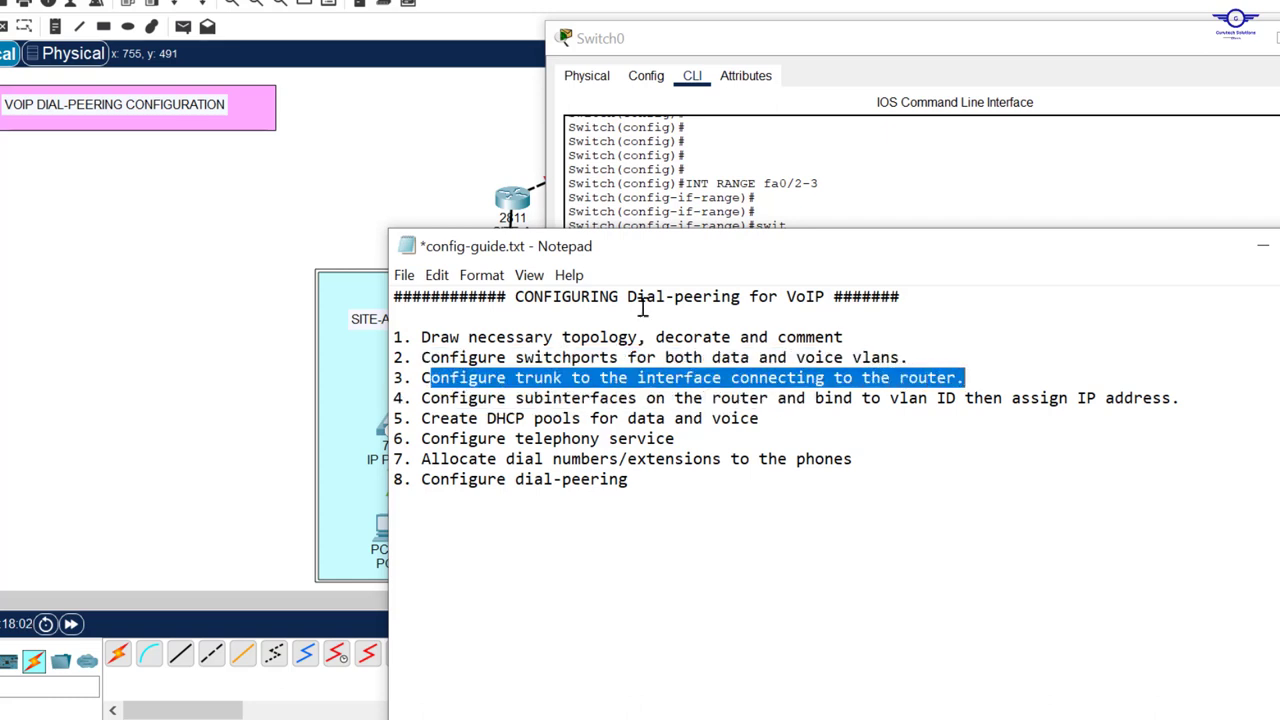
{"action": "left_click", "coordinate": [356, 192]}
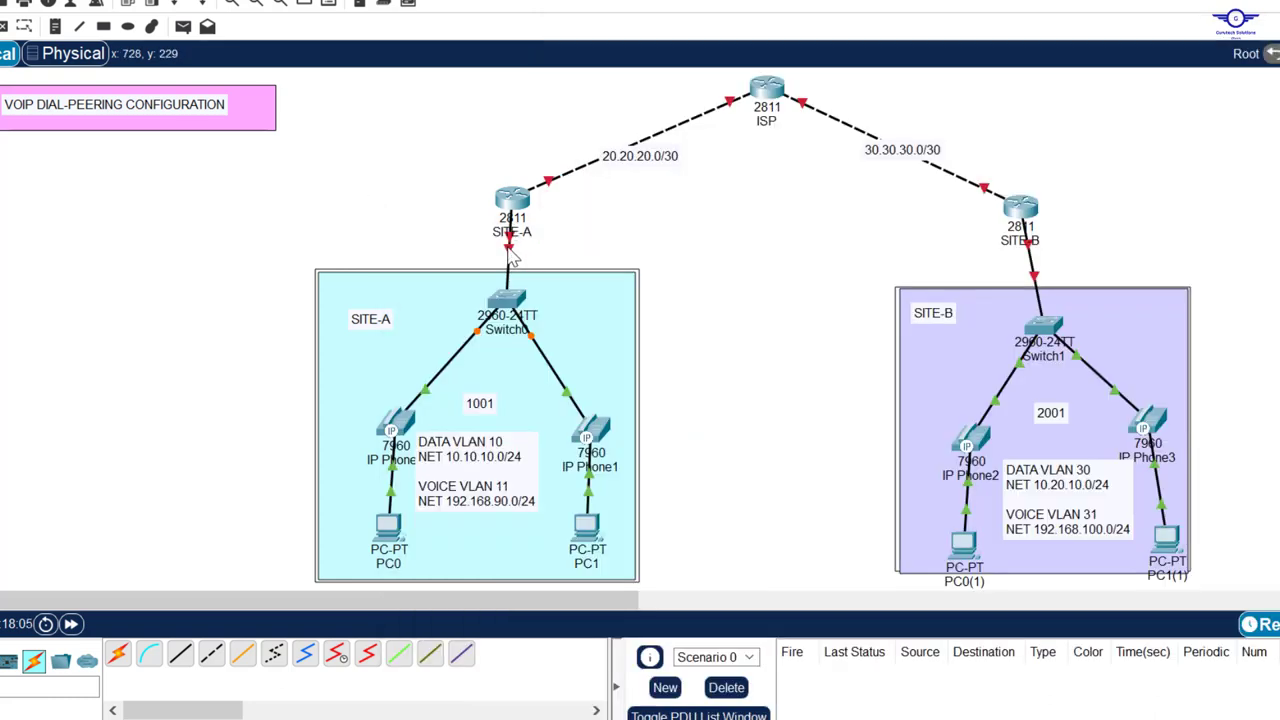
Step: Reopen Switch0 and set its interface fa0/1 to trunk mode with switchport mode trunk, then exit to global configuration mode
{"action": "left_click", "coordinate": [508, 303]}
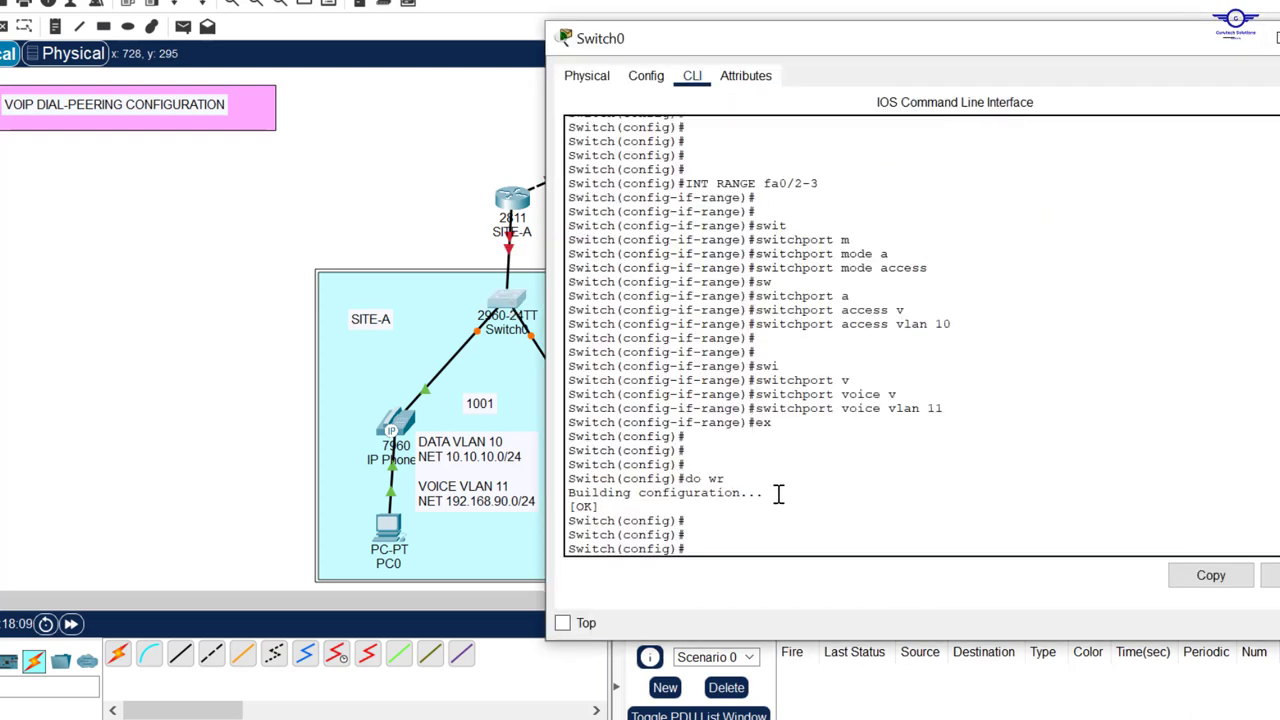
{"action": "type", "text": "int fa0"}
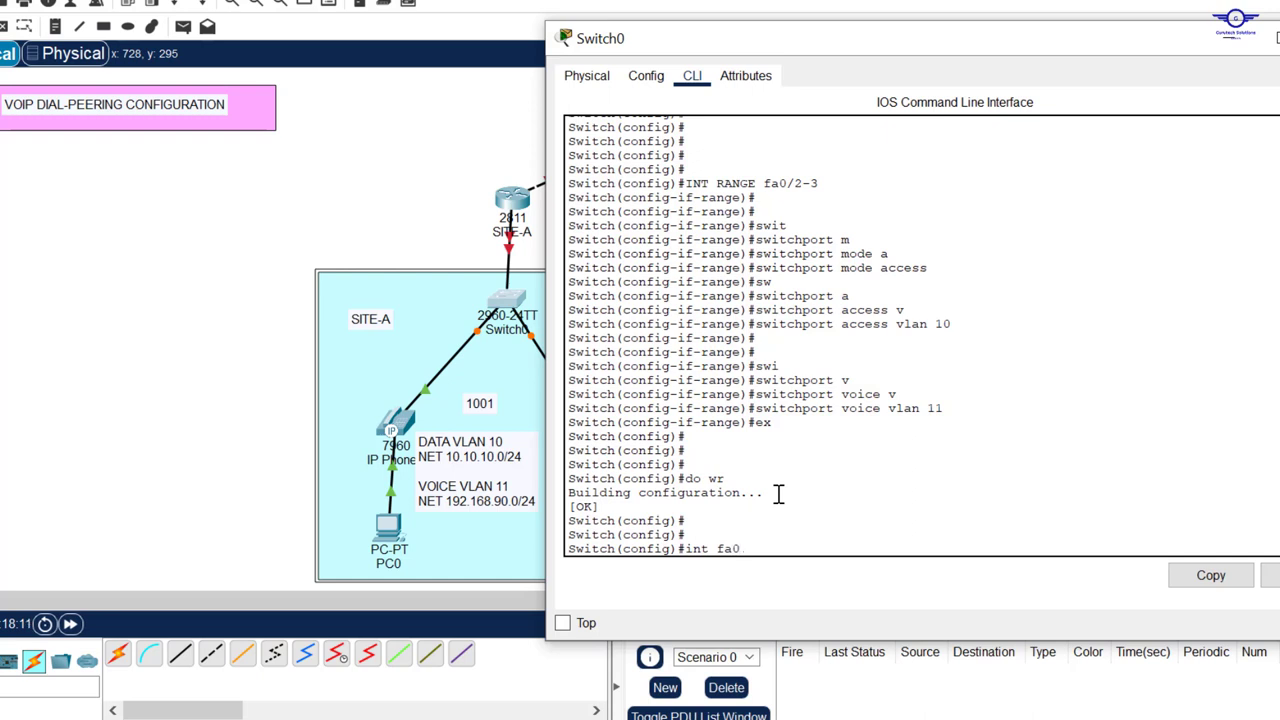
{"action": "type", "text": "/1"}
{"action": "key", "text": "Return"}
{"action": "key", "text": "Return"}
{"action": "type", "text": "s"}
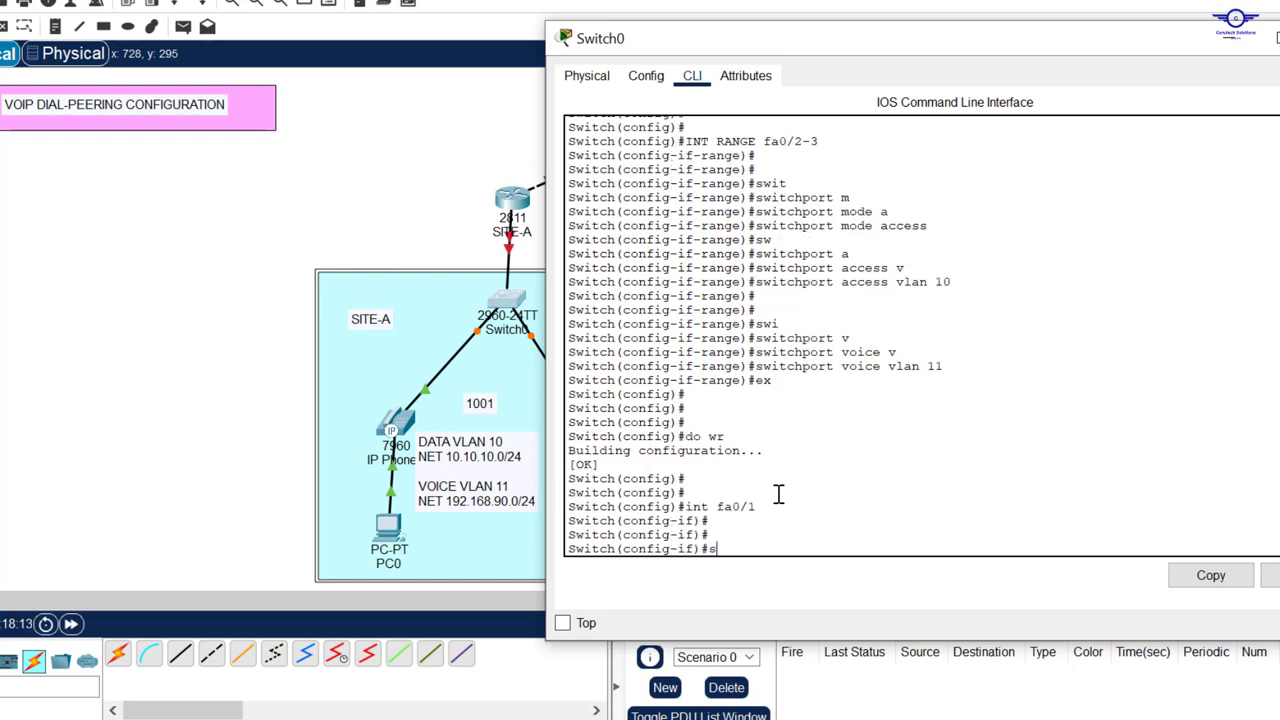
{"action": "type", "text": "wit"}
{"action": "key", "text": "Tab"}
{"action": "type", "text": "m"}
{"action": "key", "text": "Tab"}
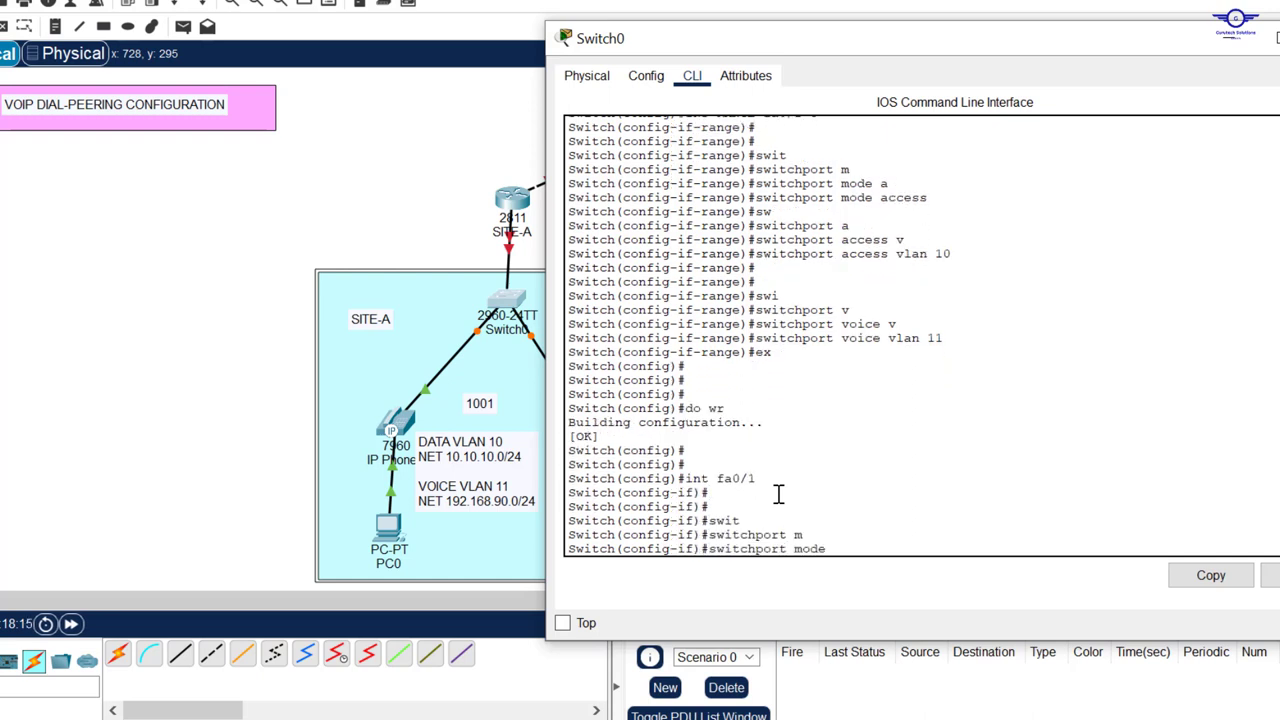
{"action": "type", "text": "tr"}
{"action": "key", "text": "Tab"}
{"action": "key", "text": "Return"}
{"action": "type", "text": "ex"}
{"action": "key", "text": "Return"}
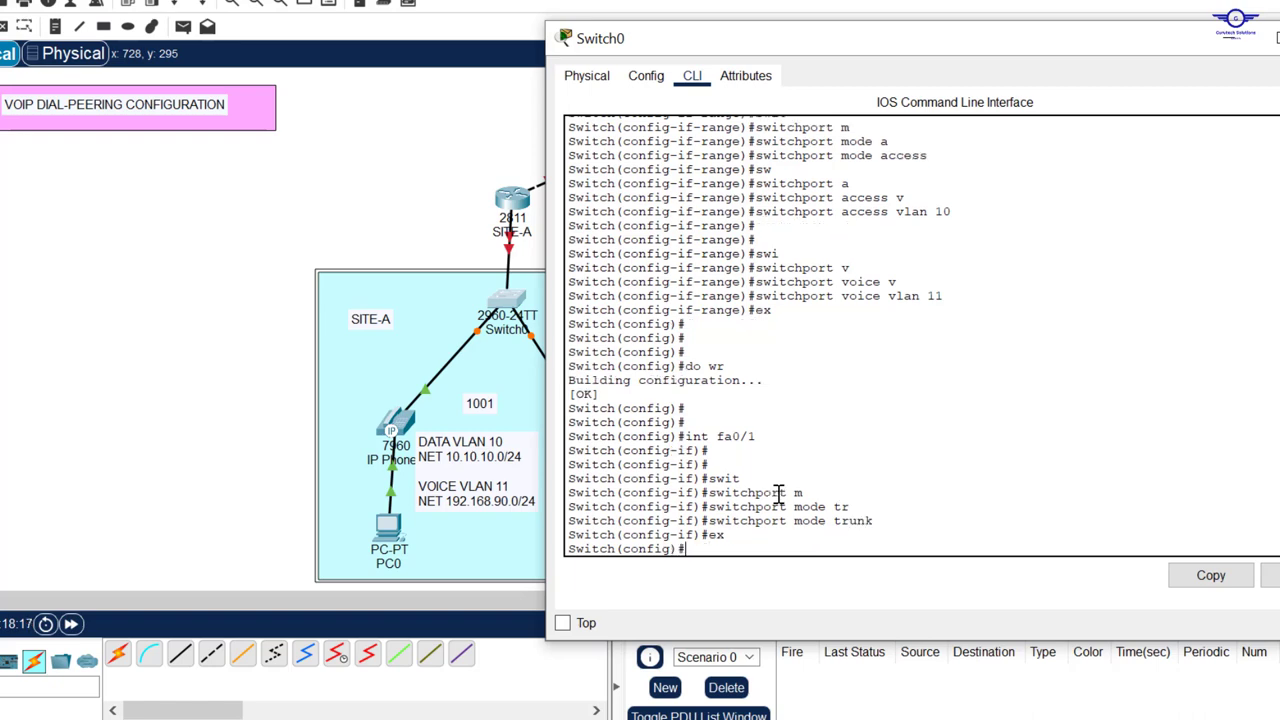
{"action": "key", "text": "Return"}
{"action": "key", "text": "Return"}
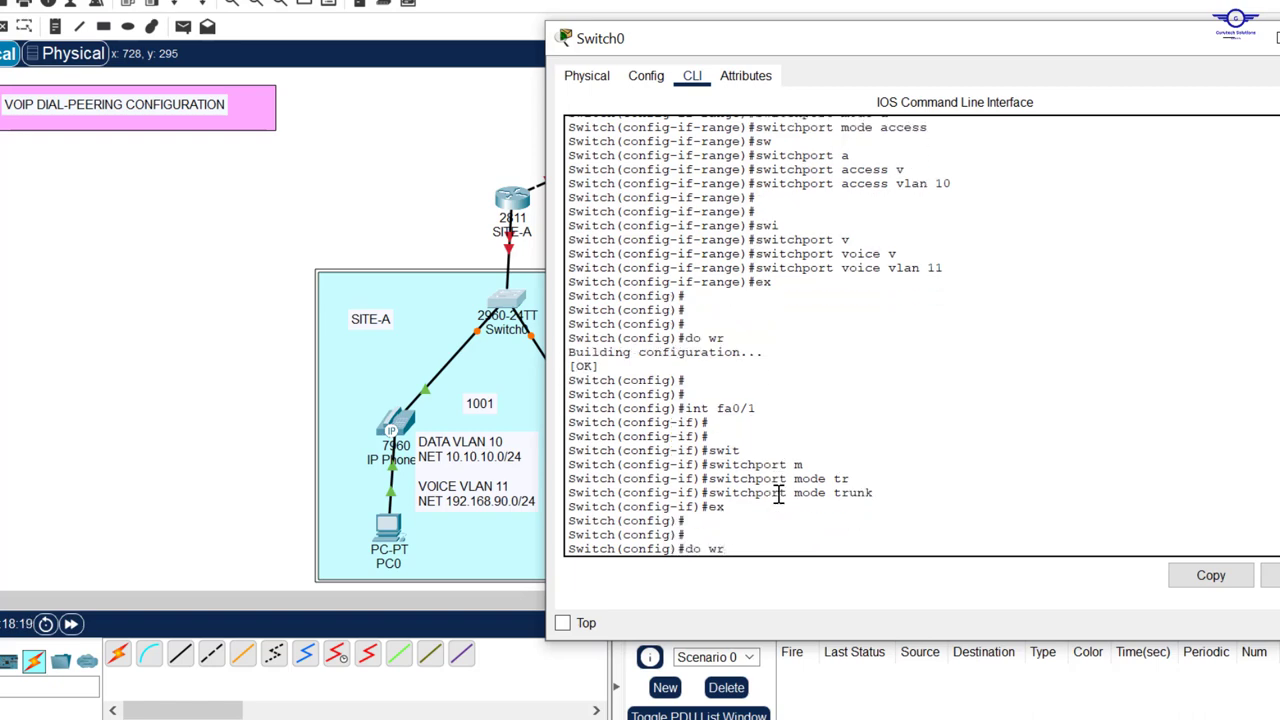
Step: Save Switch0's running configuration with do wr and close its window
{"action": "type", "text": "do wr"}
{"action": "key", "text": "Return"}
{"action": "left_click", "coordinate": [1276, 38]}
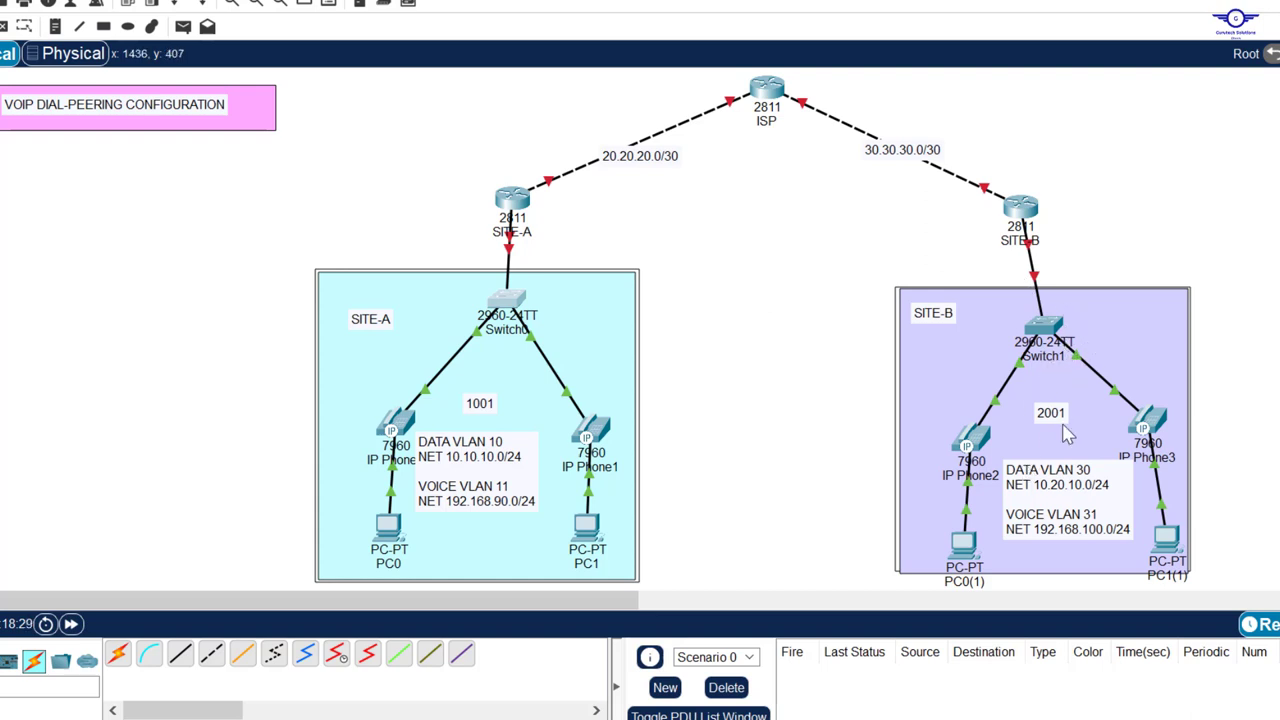
Step: Open the CLI of SITE-B's switch and create VLAN 30 named DATA from global configuration mode
{"action": "mouse_move", "coordinate": [1025, 370]}
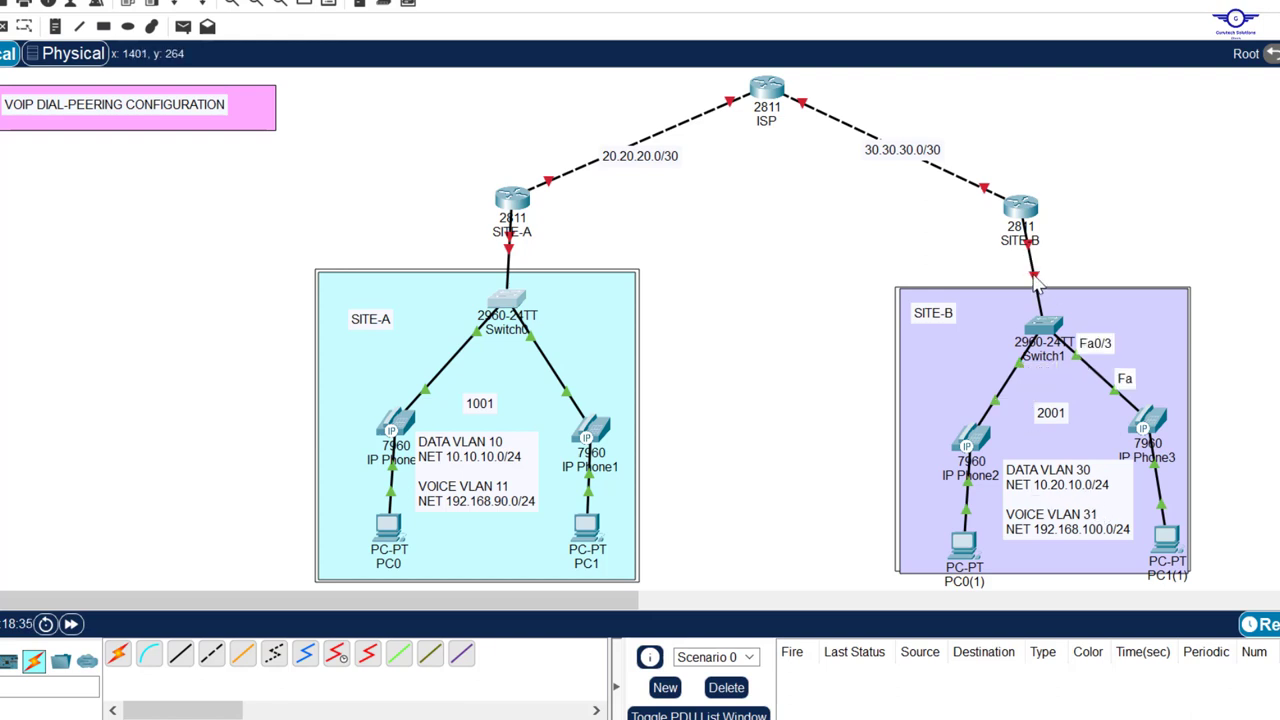
{"action": "mouse_move", "coordinate": [1036, 284]}
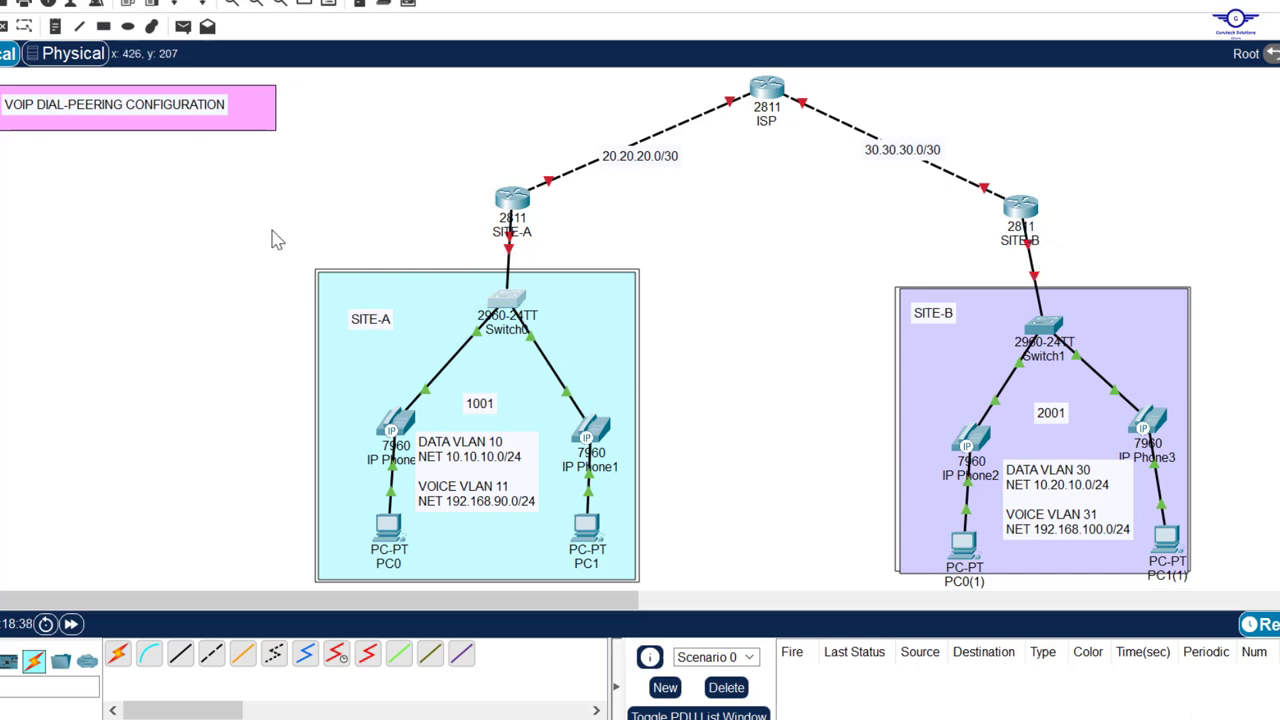
{"action": "left_click_drag", "start_coordinate": [272, 230], "coordinate": [728, 559]}
{"action": "left_click", "coordinate": [733, 571]}
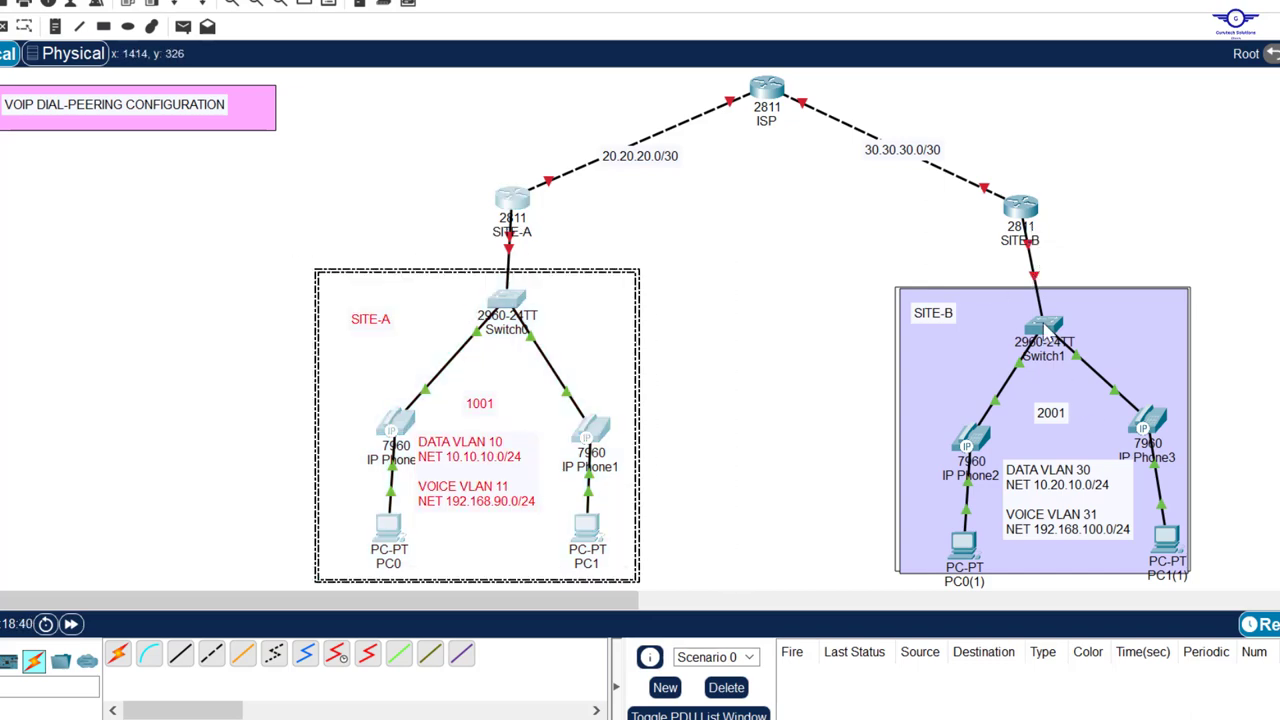
{"action": "left_click", "coordinate": [1044, 330]}
{"action": "left_click", "coordinate": [875, 83]}
{"action": "type", "text": "vlan 30"}
{"action": "key", "text": "Return"}
{"action": "type", "text": "name DATA"}
{"action": "key", "text": "Return"}
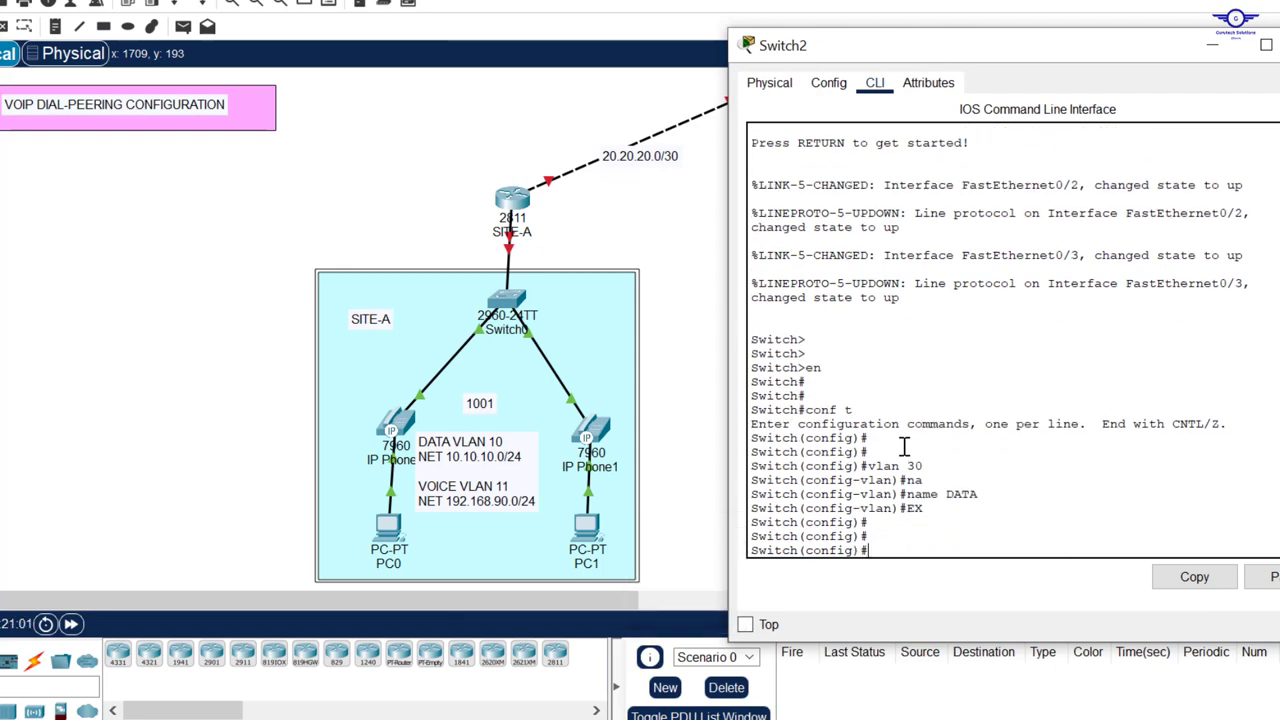
Step: Create VLAN 31 named VOICE and set ports fa0/2-3 to access mode in VLAN 30
{"action": "type", "text": "vlan 31"}
{"action": "key", "text": "Return"}
{"action": "type", "text": "name VOICE EX   int range fa0/2-3   switchport mode access   switchport access vlan 30 "}
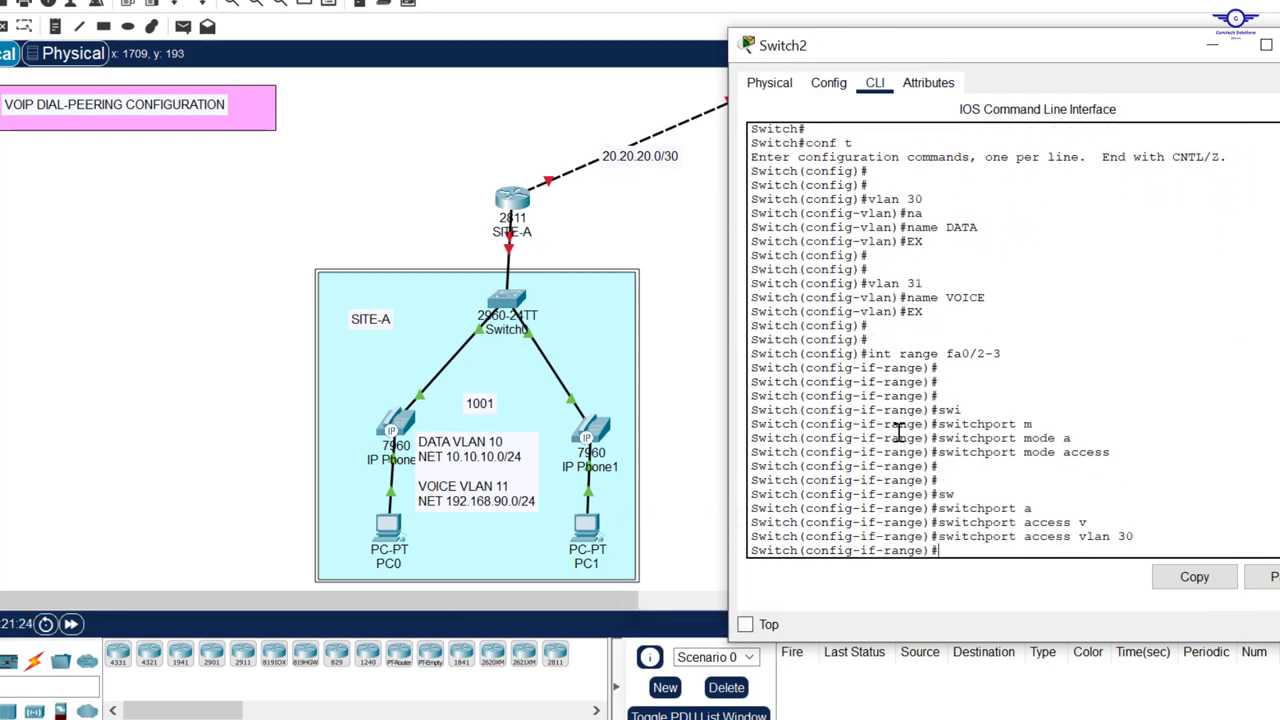
Step: Assign voice VLAN 31 to fa0/2-3, set fa0/1 to trunk mode, and save SITE-B's switch configuration with do wr
{"action": "type", "text": "  switchport voice vlan 31 ex     int fa0/1 switchport mode trunk ex    "}
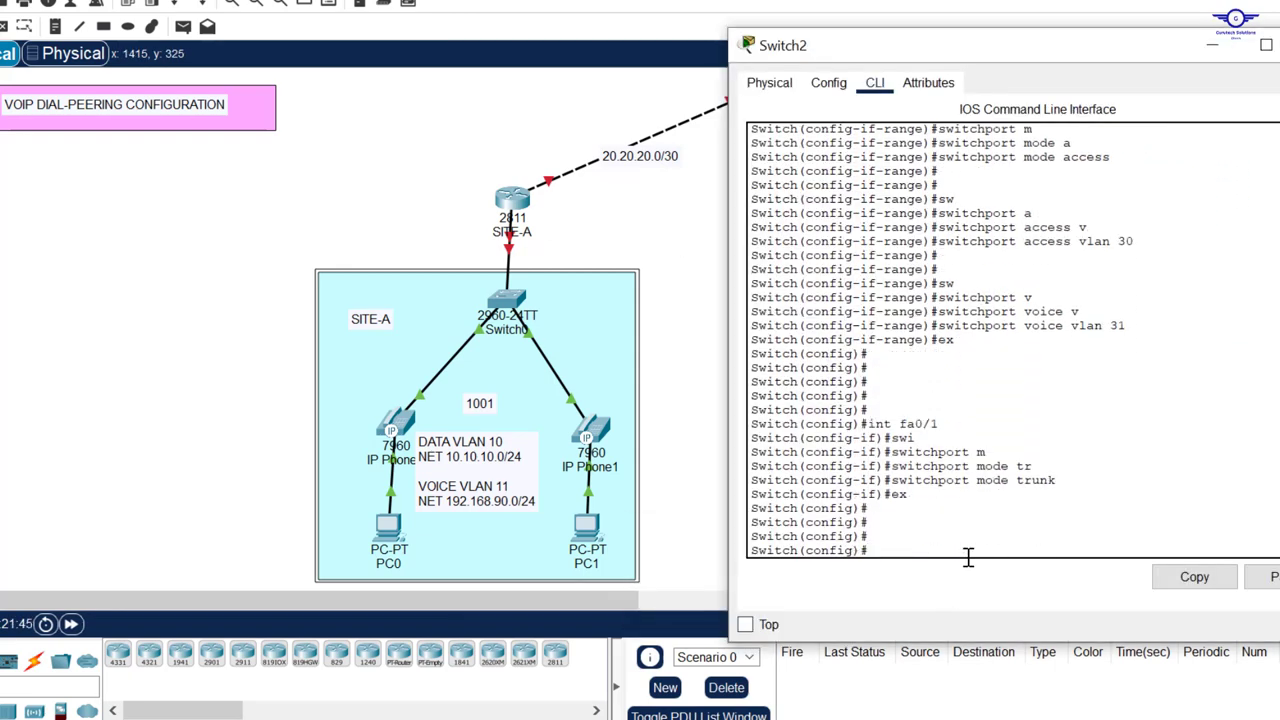
{"action": "type", "text": "do wr"}
{"action": "key", "text": "Return"}
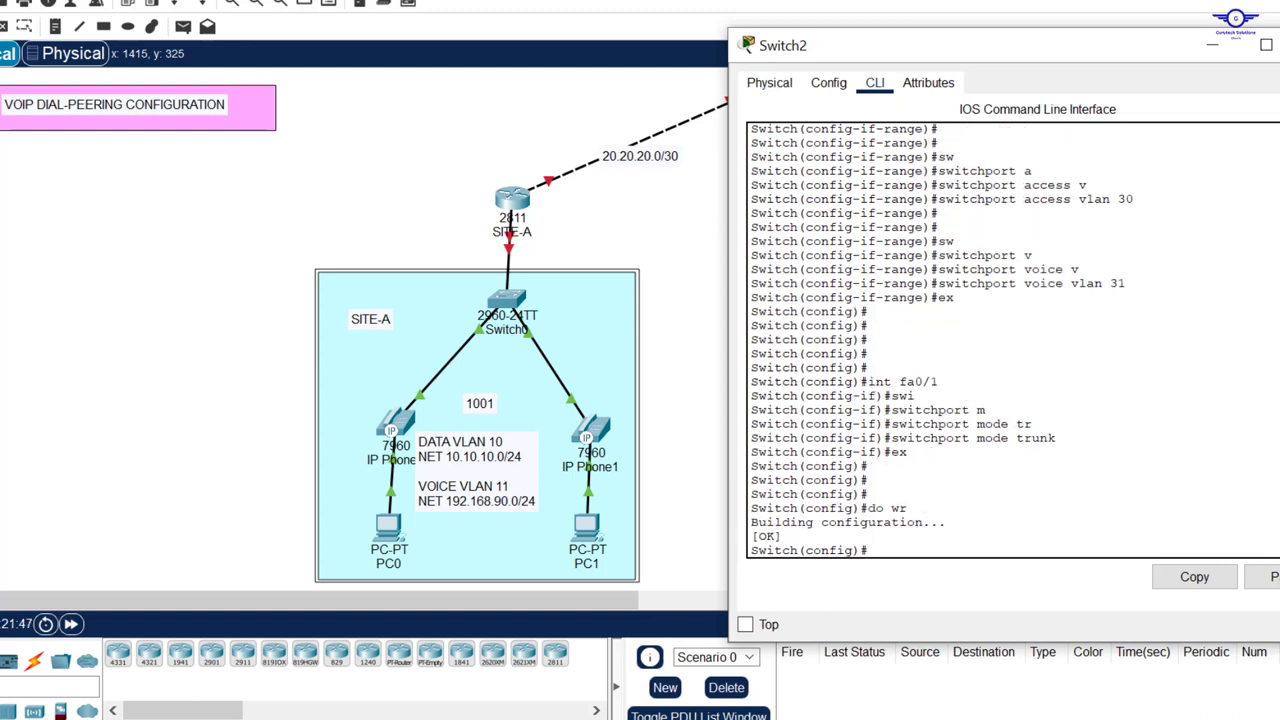
Step: Switch to the Notepad config guide, read items 2 to 4 on switchports, trunking and router subinterfaces, and return to the Packet Tracer topology
{"action": "key", "text": "alt+Tab"}
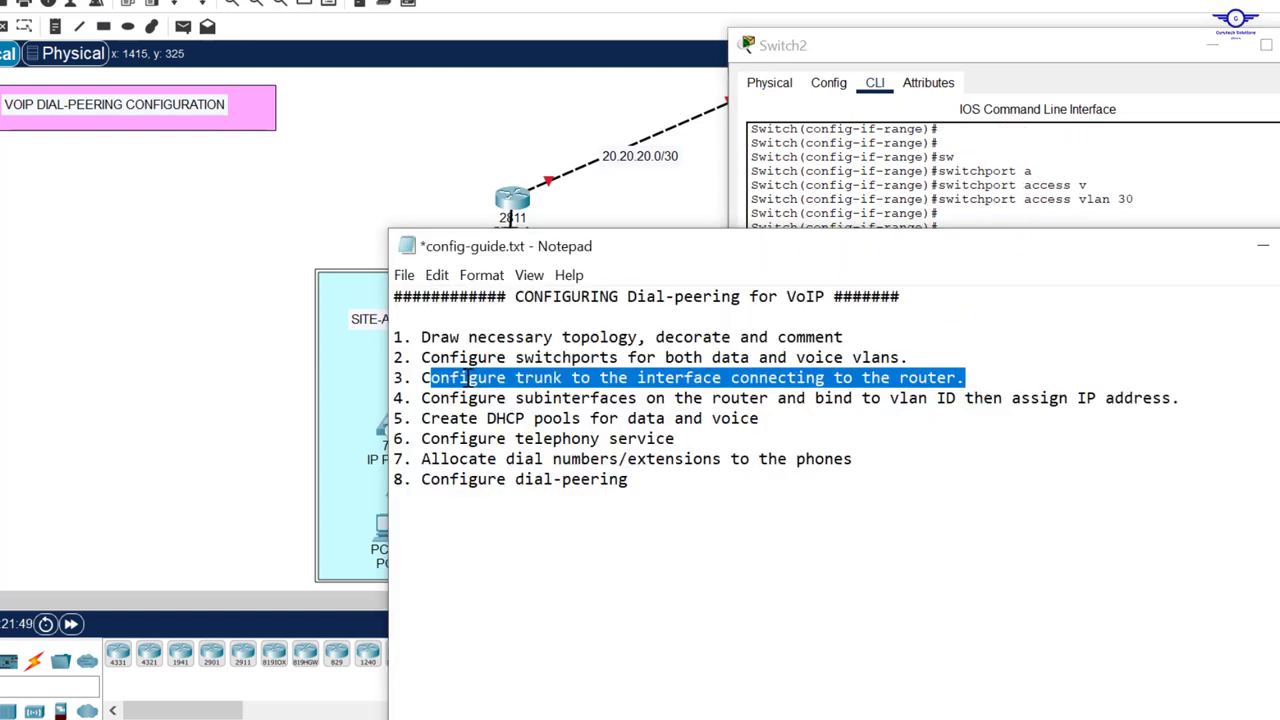
{"action": "left_click_drag", "start_coordinate": [421, 357], "coordinate": [1052, 376]}
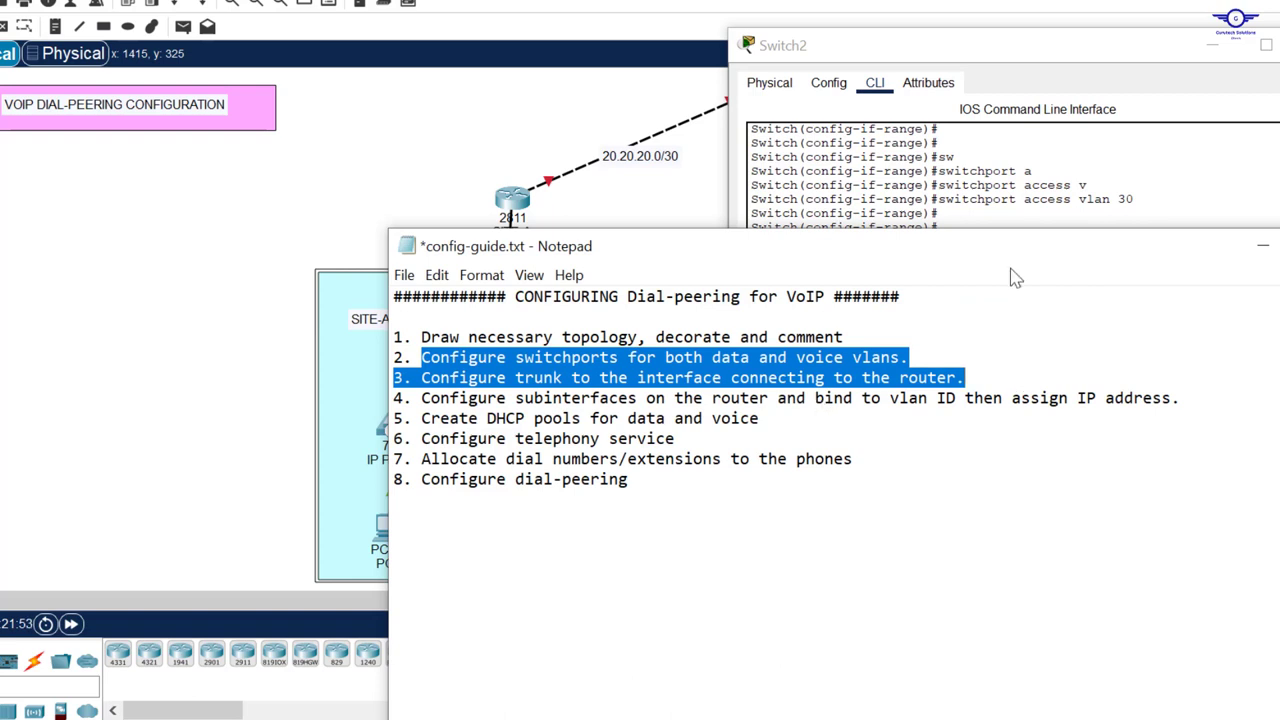
{"action": "left_click_drag", "start_coordinate": [425, 398], "coordinate": [1185, 400]}
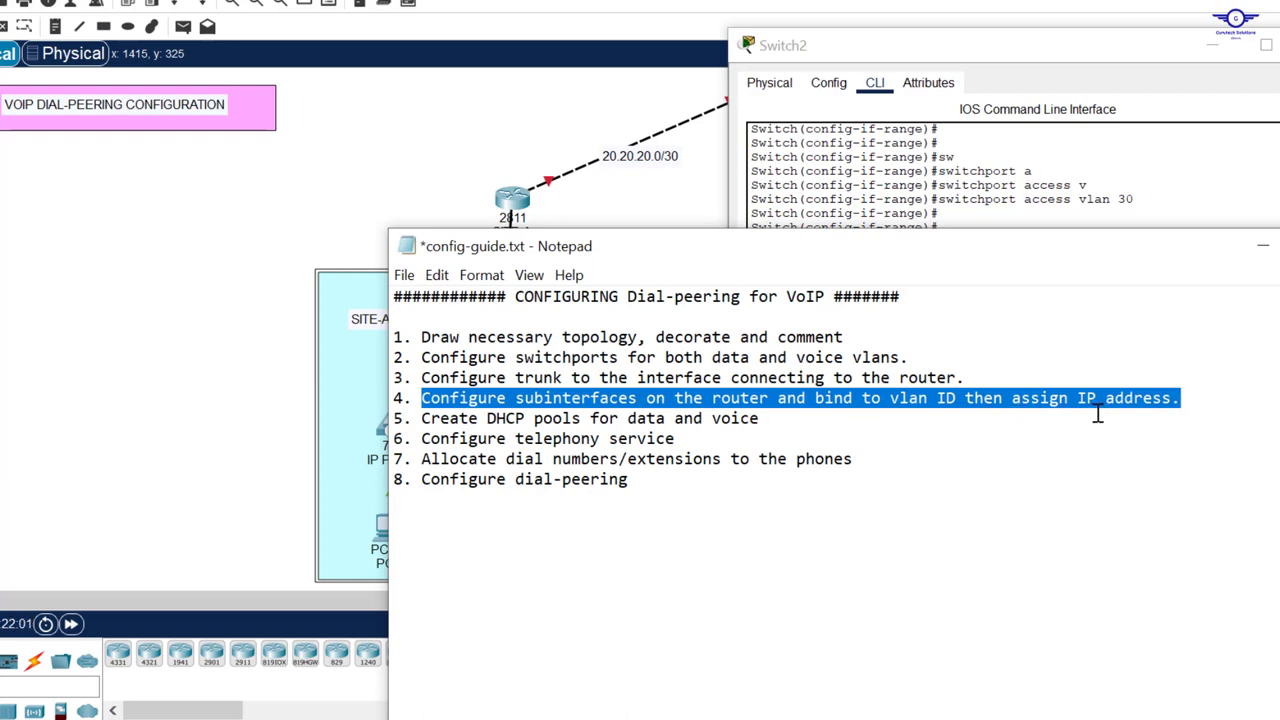
{"action": "left_click", "coordinate": [595, 210]}
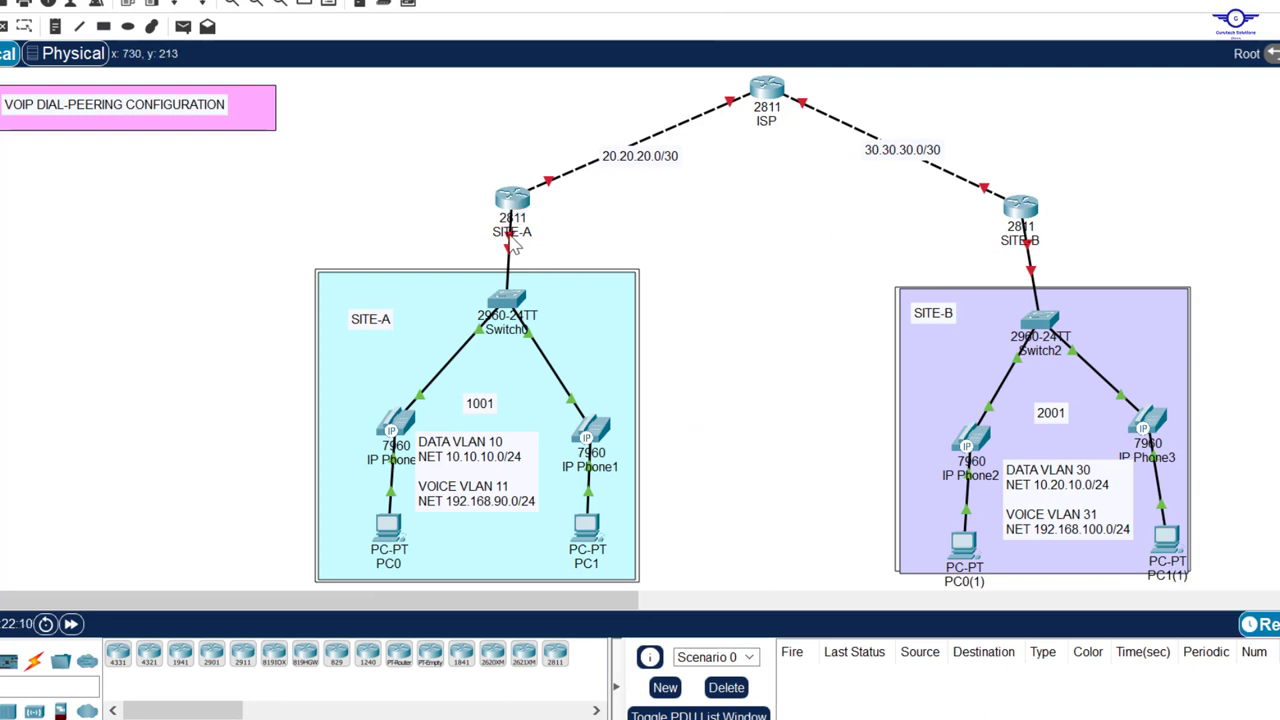
Step: Move the SITE-A router slightly higher above its switch and align the SITE-B router directly above its own switch
{"action": "mouse_move", "coordinate": [512, 246]}
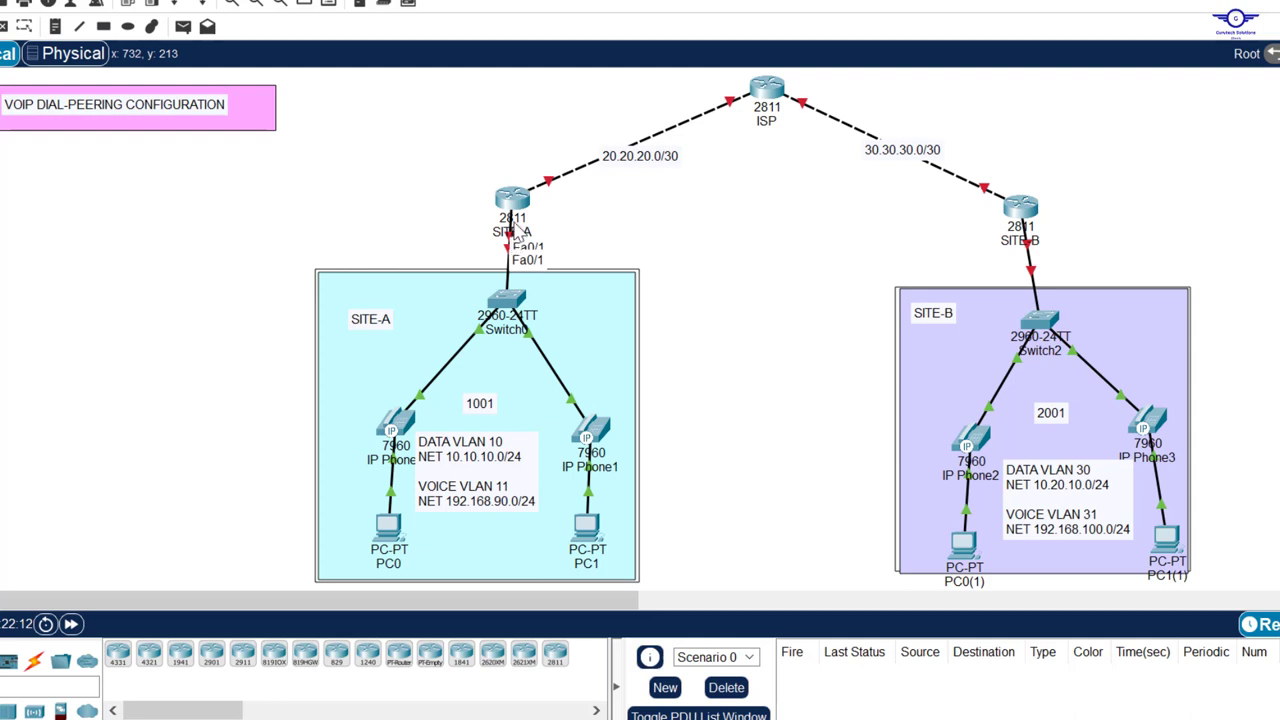
{"action": "left_click_drag", "start_coordinate": [516, 202], "coordinate": [518, 180]}
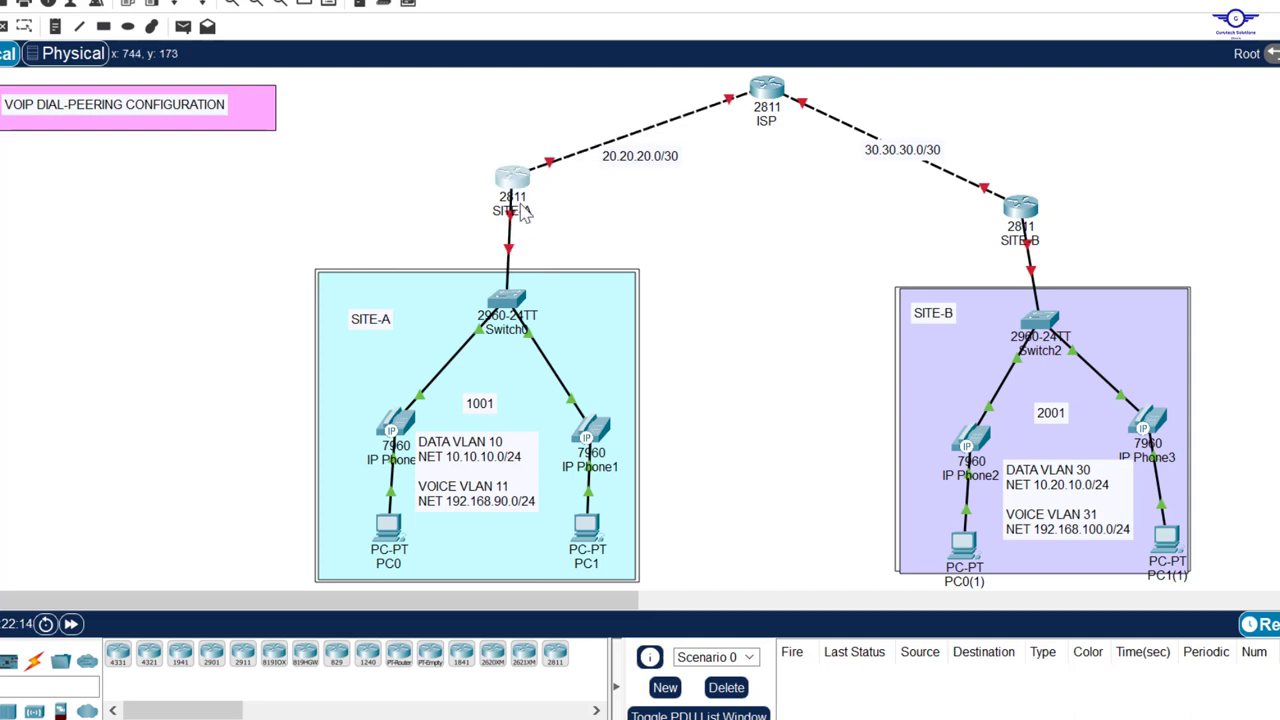
{"action": "mouse_move", "coordinate": [512, 222]}
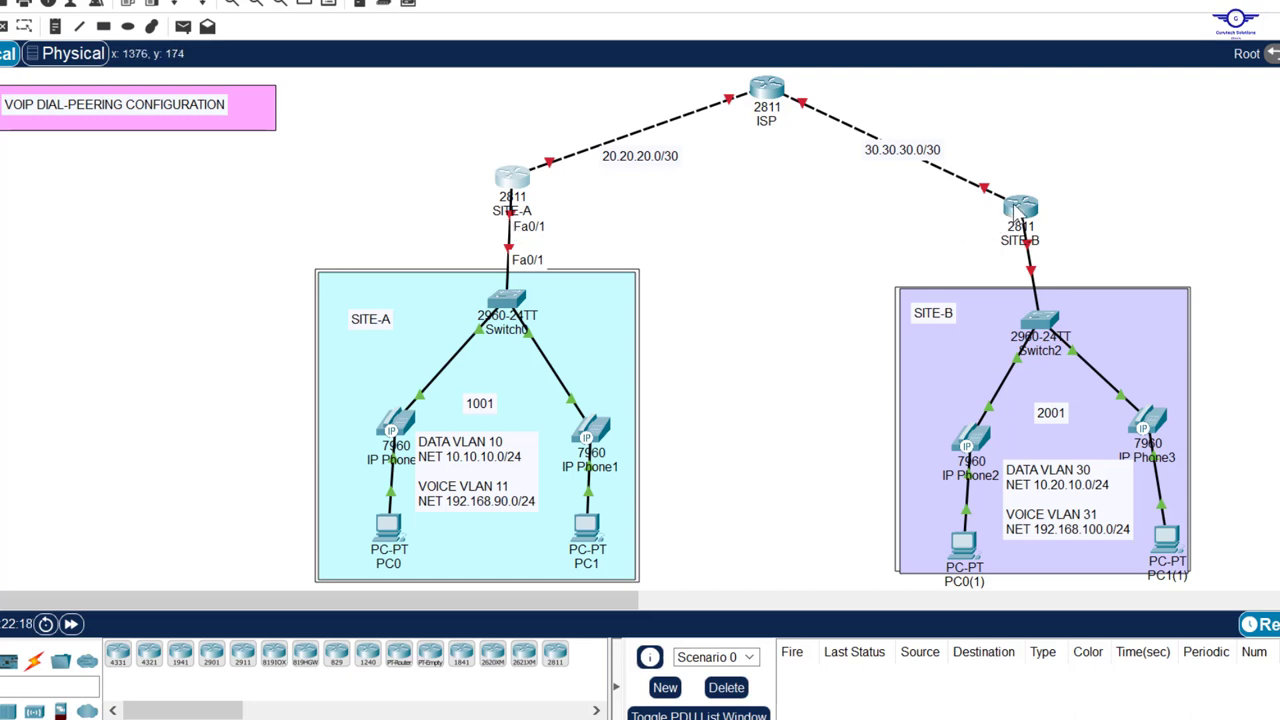
{"action": "left_click_drag", "start_coordinate": [1013, 208], "coordinate": [1035, 199]}
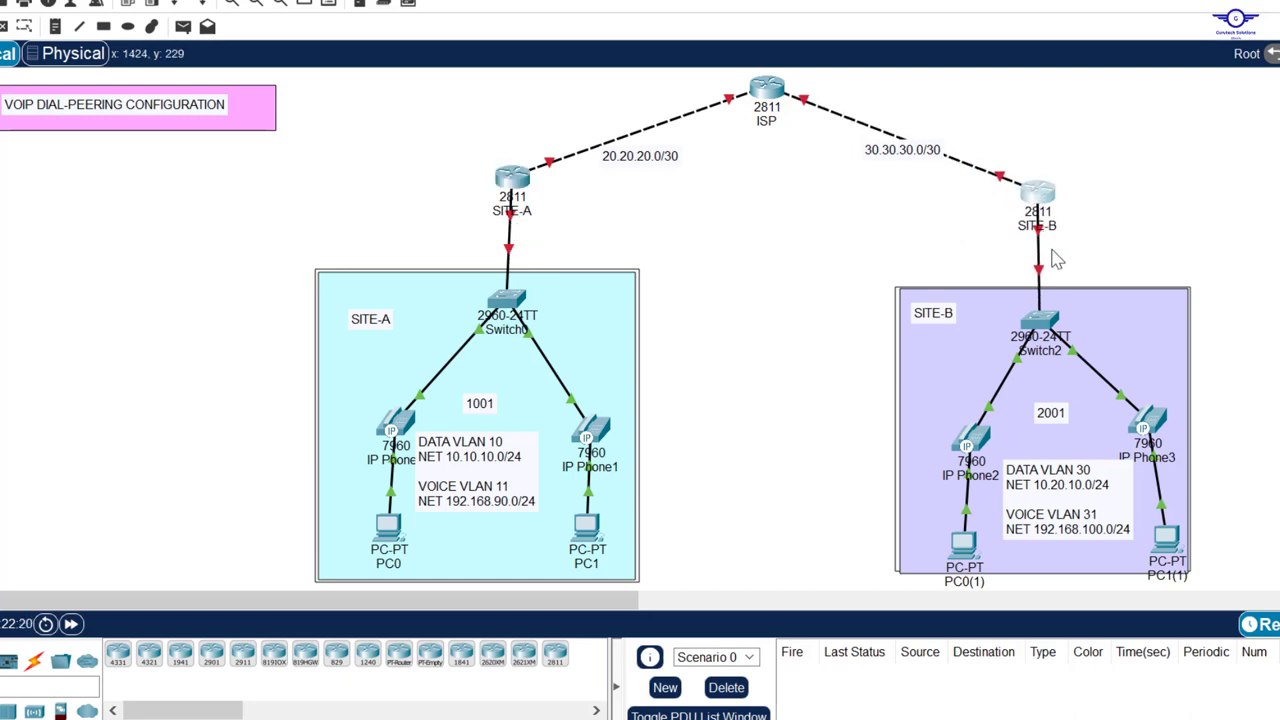
Step: Open the SITE-A router's command line, then reposition and widen its window so the topology's SITE-A area stays visible
{"action": "left_click", "coordinate": [513, 182]}
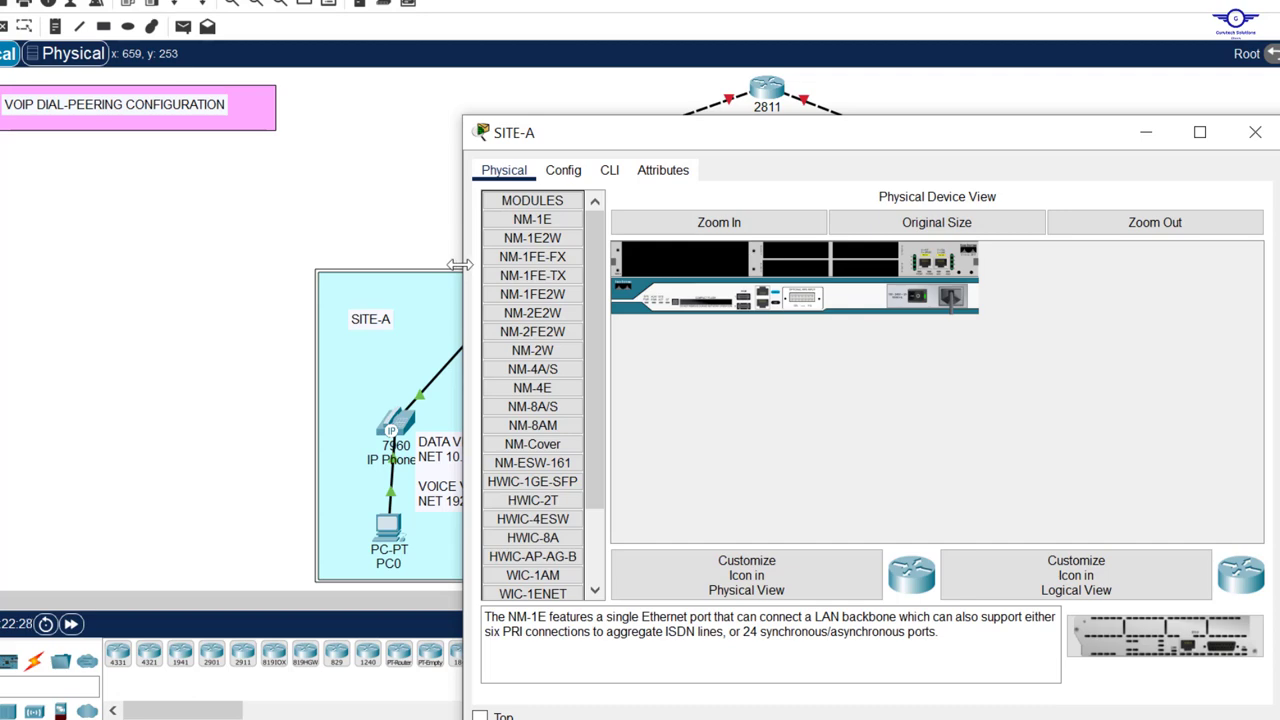
{"action": "left_click_drag", "start_coordinate": [462, 264], "coordinate": [732, 264]}
{"action": "left_click", "coordinate": [880, 174]}
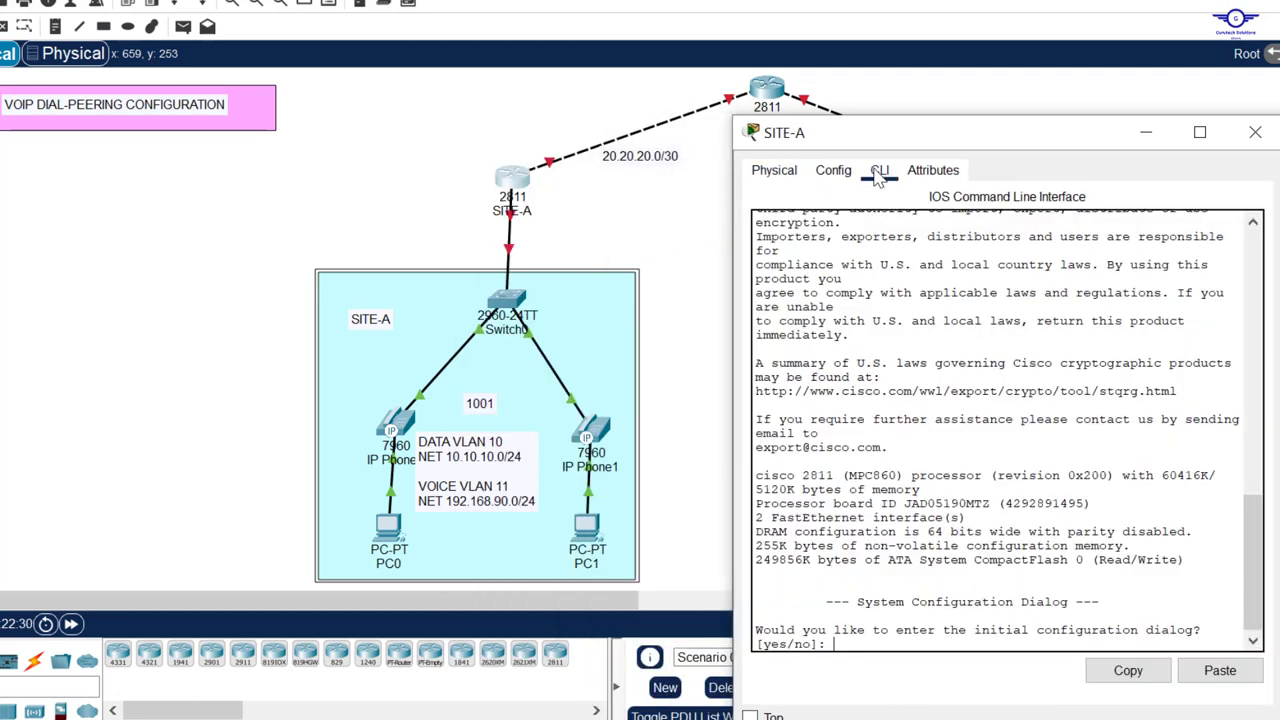
{"action": "left_click_drag", "start_coordinate": [911, 136], "coordinate": [835, 35]}
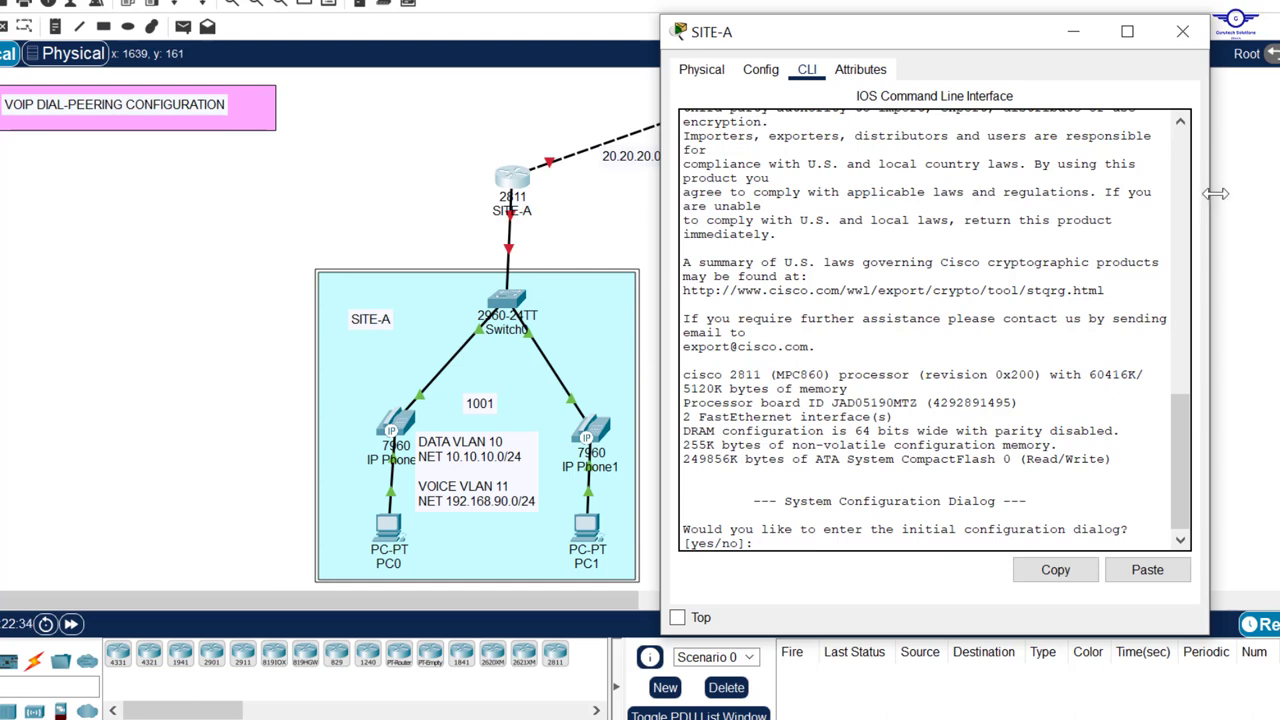
{"action": "left_click_drag", "start_coordinate": [1213, 203], "coordinate": [1279, 205]}
Step: Decline the SITE-A router's initial configuration dialog with n and start its command prompt
{"action": "left_click", "coordinate": [942, 355]}
{"action": "key", "text": "Return"}
{"action": "key", "text": "Return"}
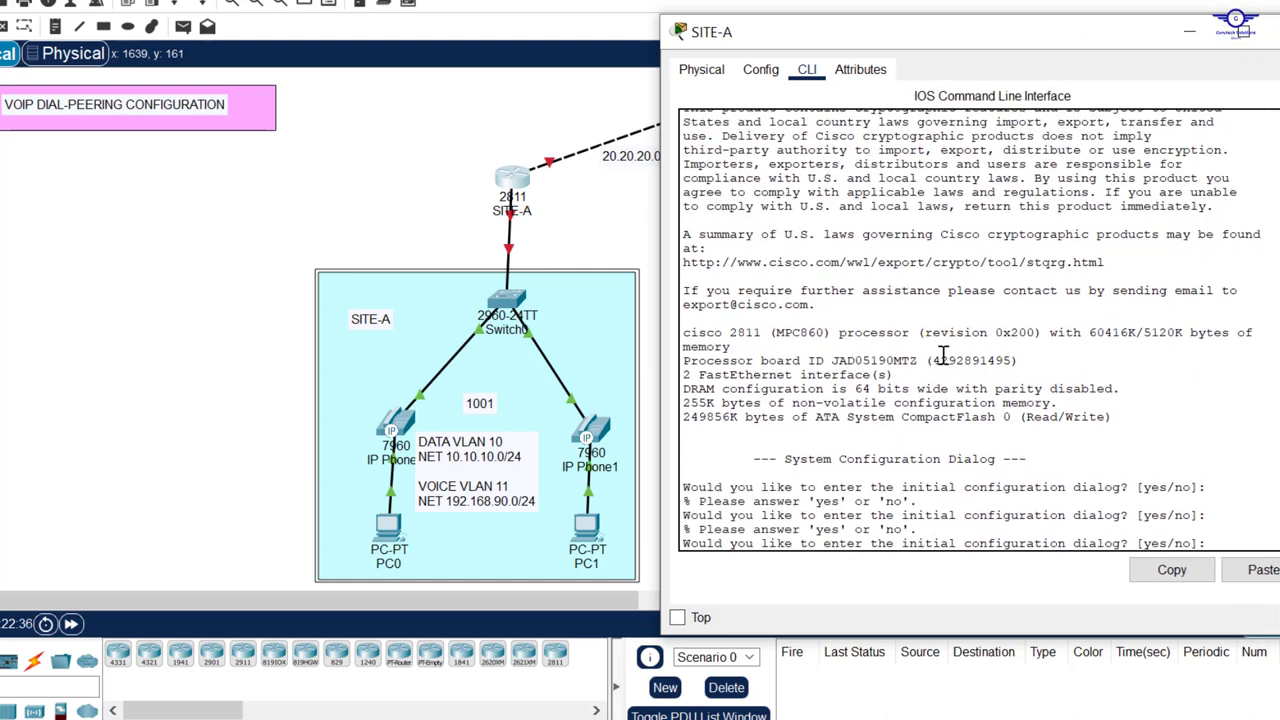
{"action": "type", "text": "n"}
{"action": "key", "text": "Return"}
{"action": "key", "text": "Return"}
{"action": "key", "text": "Return"}
{"action": "key", "text": "Return"}
{"action": "key", "text": "Return"}
Step: Enter privileged mode with en and global configuration mode with conf t on the SITE-A router
{"action": "type", "text": "en"}
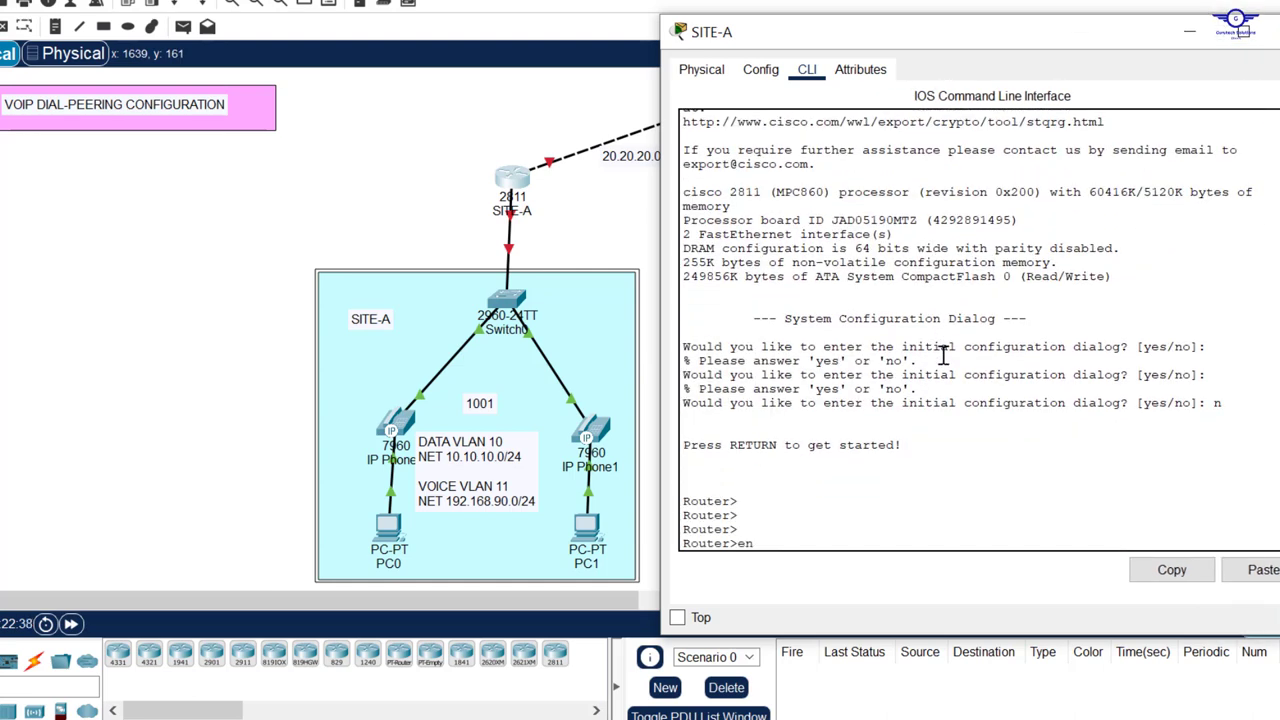
{"action": "key", "text": "Return"}
{"action": "key", "text": "Return"}
{"action": "type", "text": "conf t"}
{"action": "key", "text": "Return"}
{"action": "key", "text": "Return"}
{"action": "key", "text": "Return"}
{"action": "key", "text": "Return"}
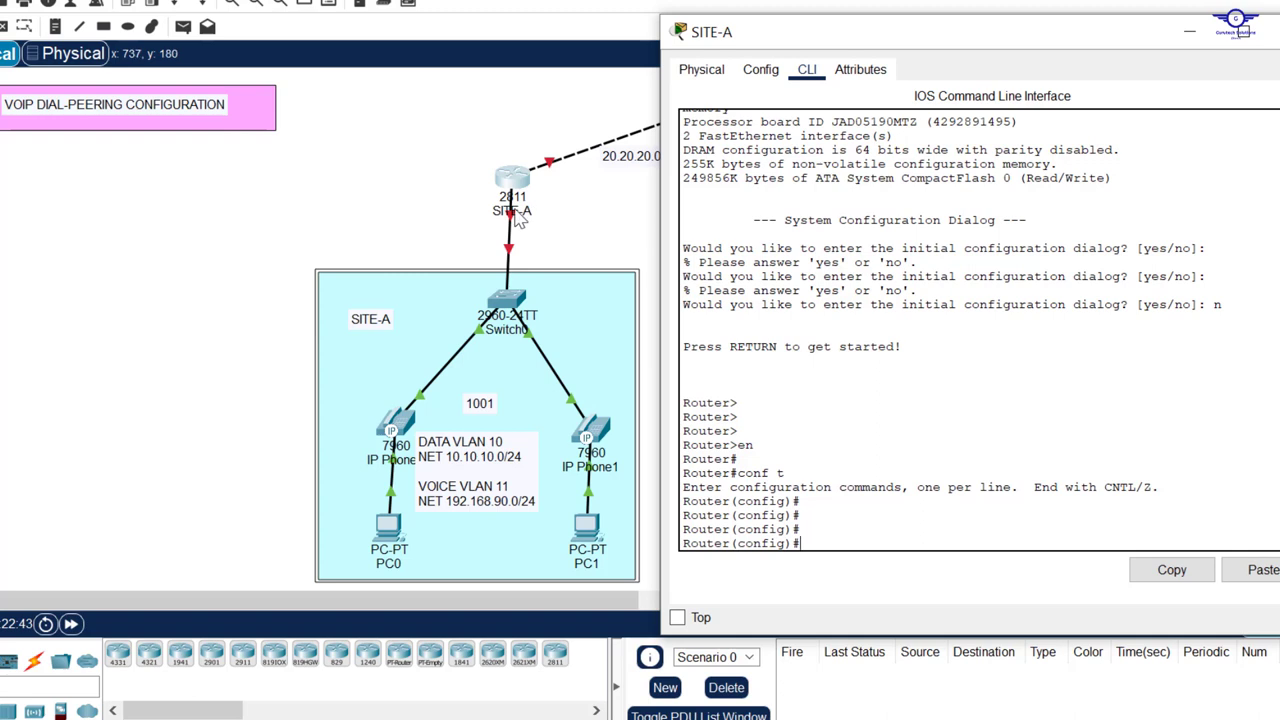
Step: Enable the SITE-A router's interface fa0/1 with no shut and exit to global configuration mode
{"action": "type", "text": "int fa0/1"}
{"action": "key", "text": "Return"}
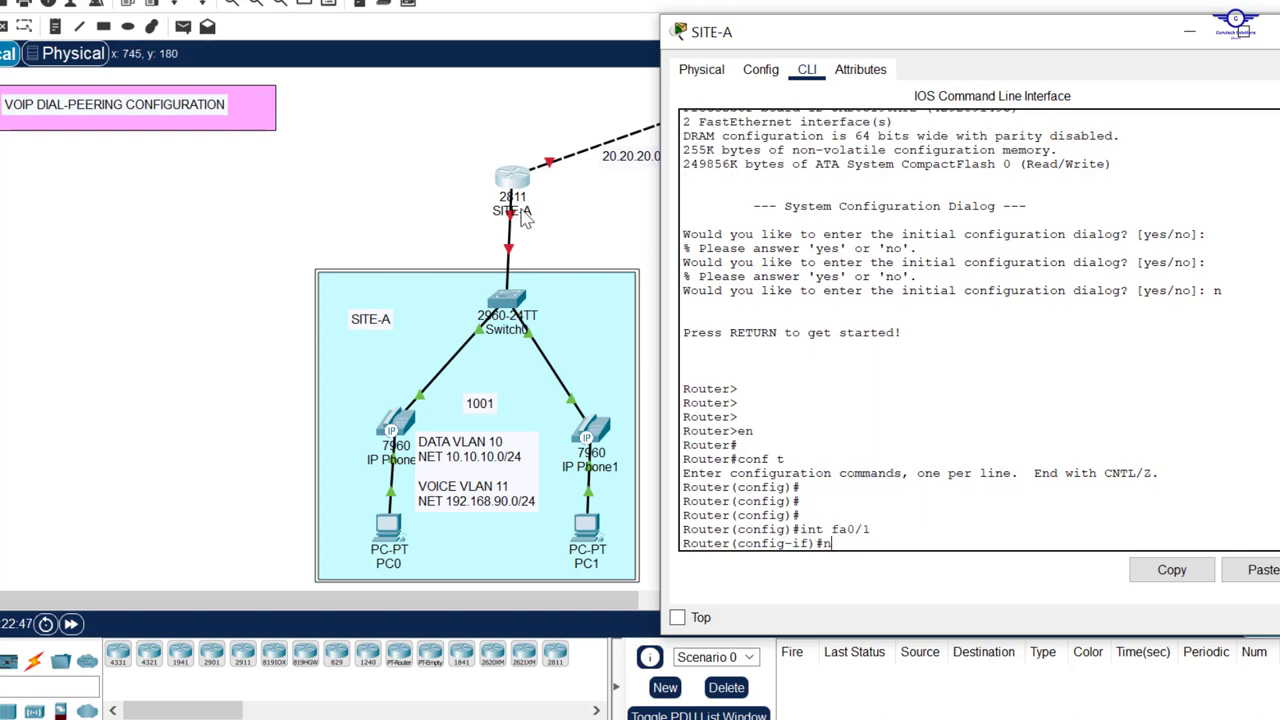
{"action": "type", "text": "no shut"}
{"action": "key", "text": "Return"}
{"action": "key", "text": "Return"}
{"action": "key", "text": "Return"}
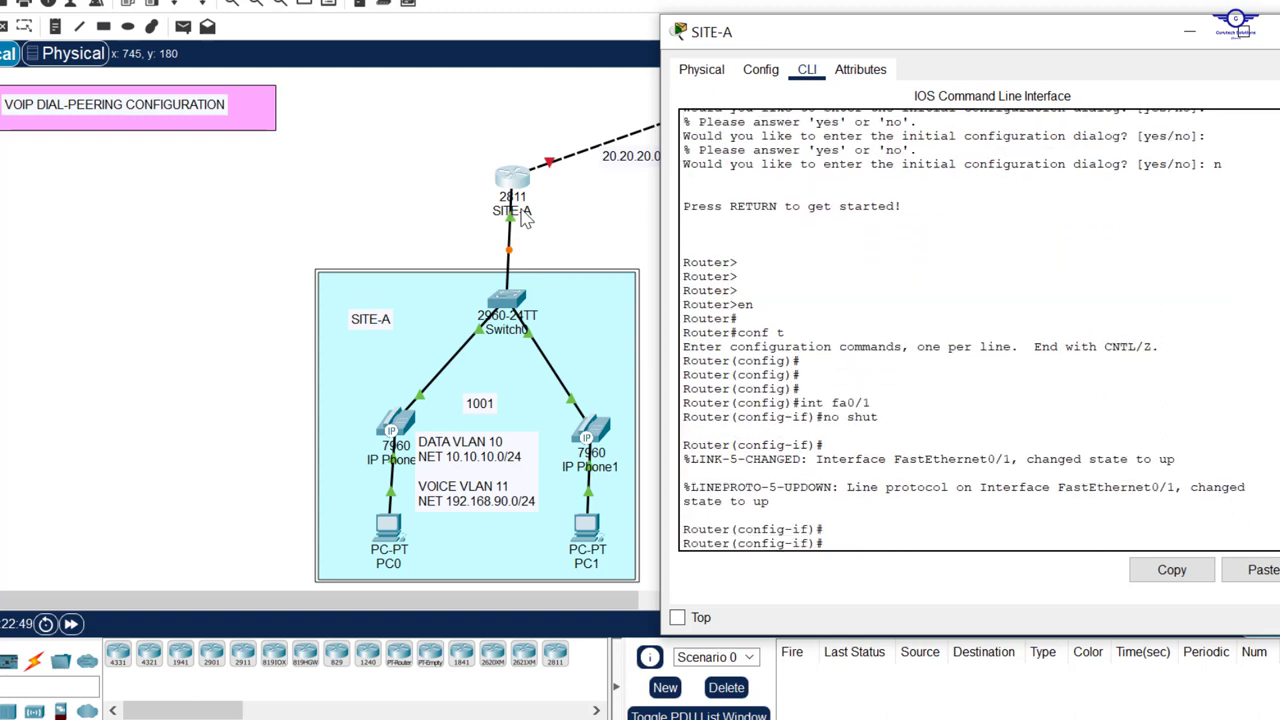
{"action": "key", "text": "Return"}
{"action": "type", "text": "ex"}
{"action": "key", "text": "Return"}
{"action": "key", "text": "Return"}
{"action": "key", "text": "Return"}
{"action": "key", "text": "Return"}
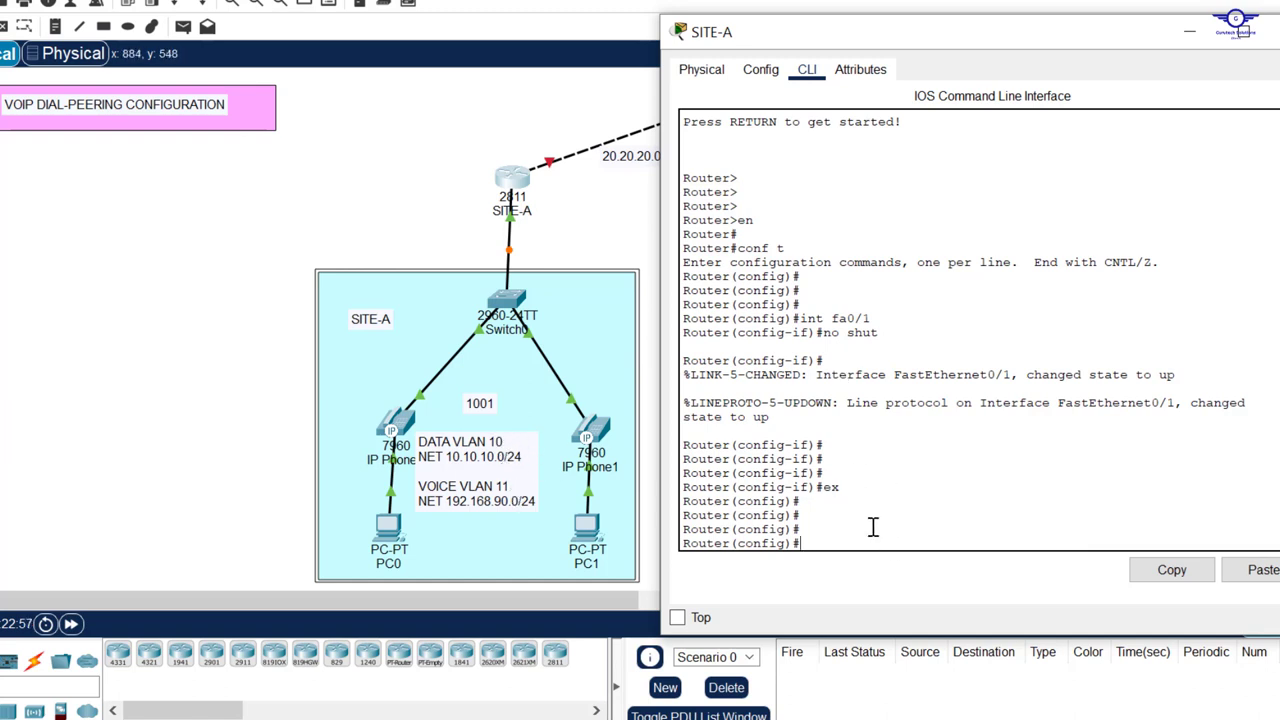
Step: Create subinterface fa0/1.10 on the SITE-A router and bind it to data VLAN 10 with encapsulation dot1Q 10
{"action": "key", "text": "Up"}
{"action": "key", "text": "Up"}
{"action": "key", "text": "Up"}
{"action": "type", "text": ".10"}
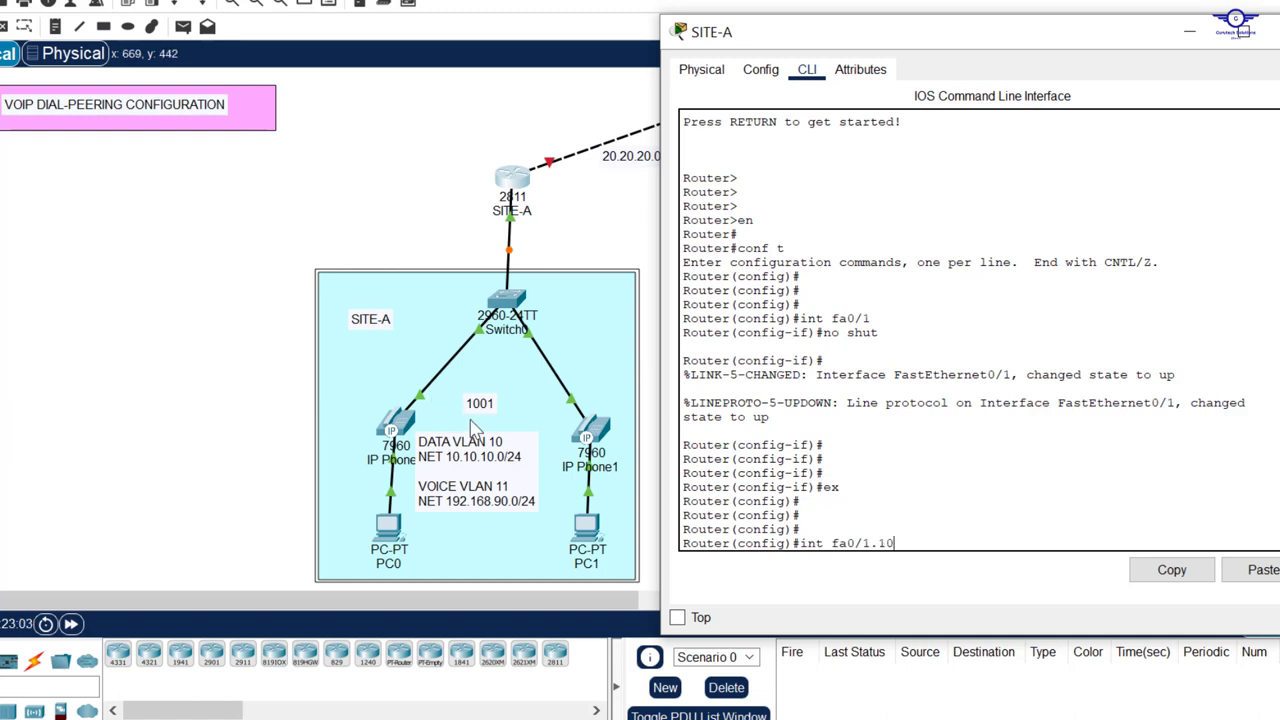
{"action": "key", "text": "Return"}
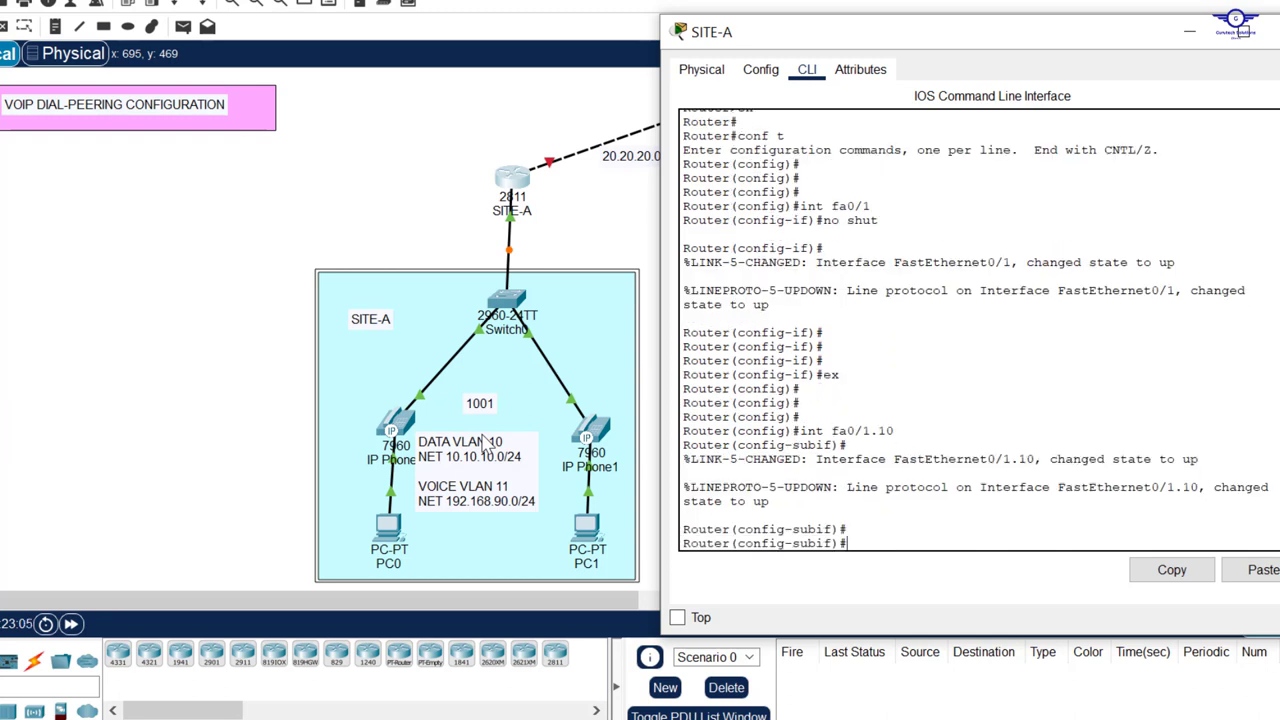
{"action": "type", "text": "enc"}
{"action": "key", "text": "Tab"}
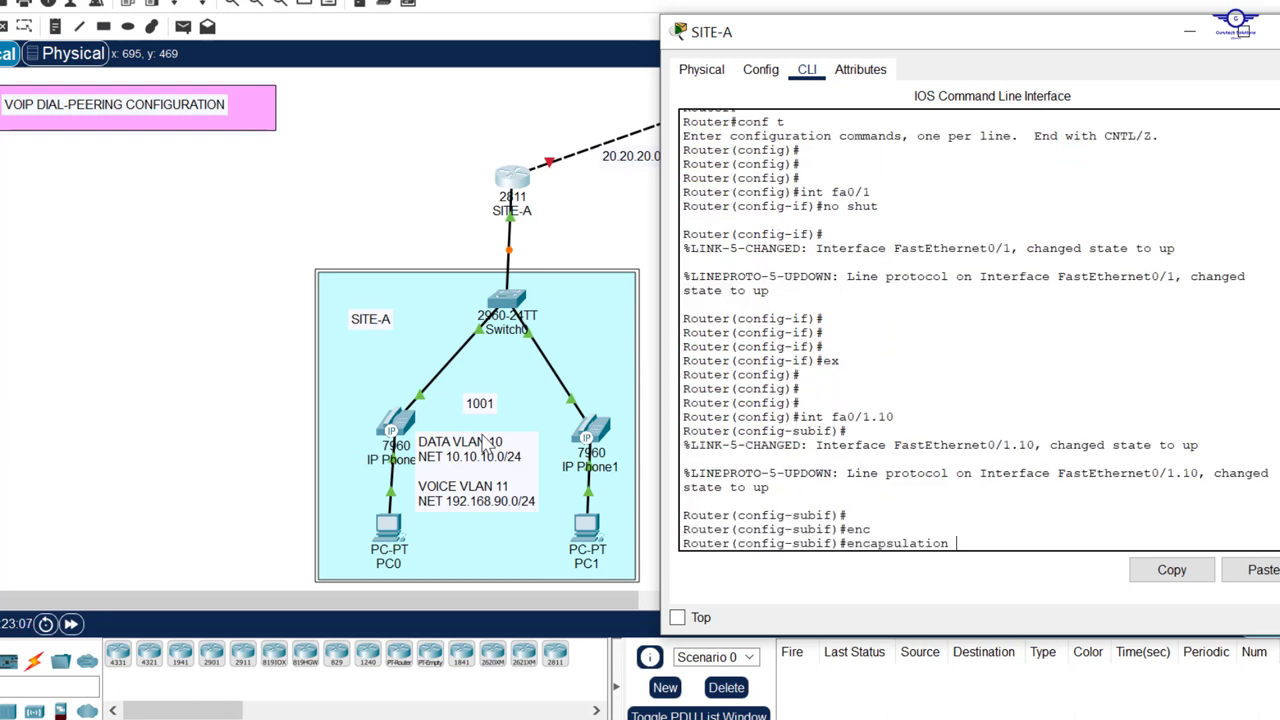
{"action": "type", "text": "d"}
{"action": "key", "text": "Tab"}
{"action": "type", "text": "10"}
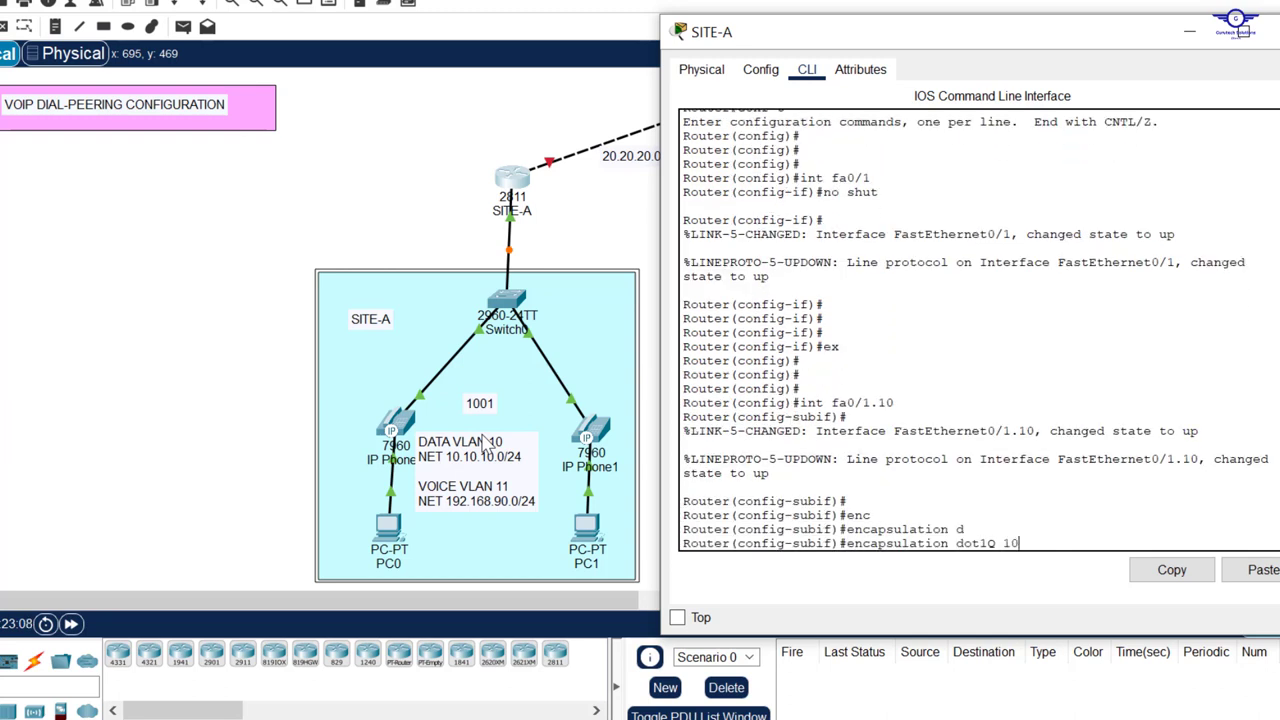
{"action": "key", "text": "Return"}
{"action": "key", "text": "Return"}
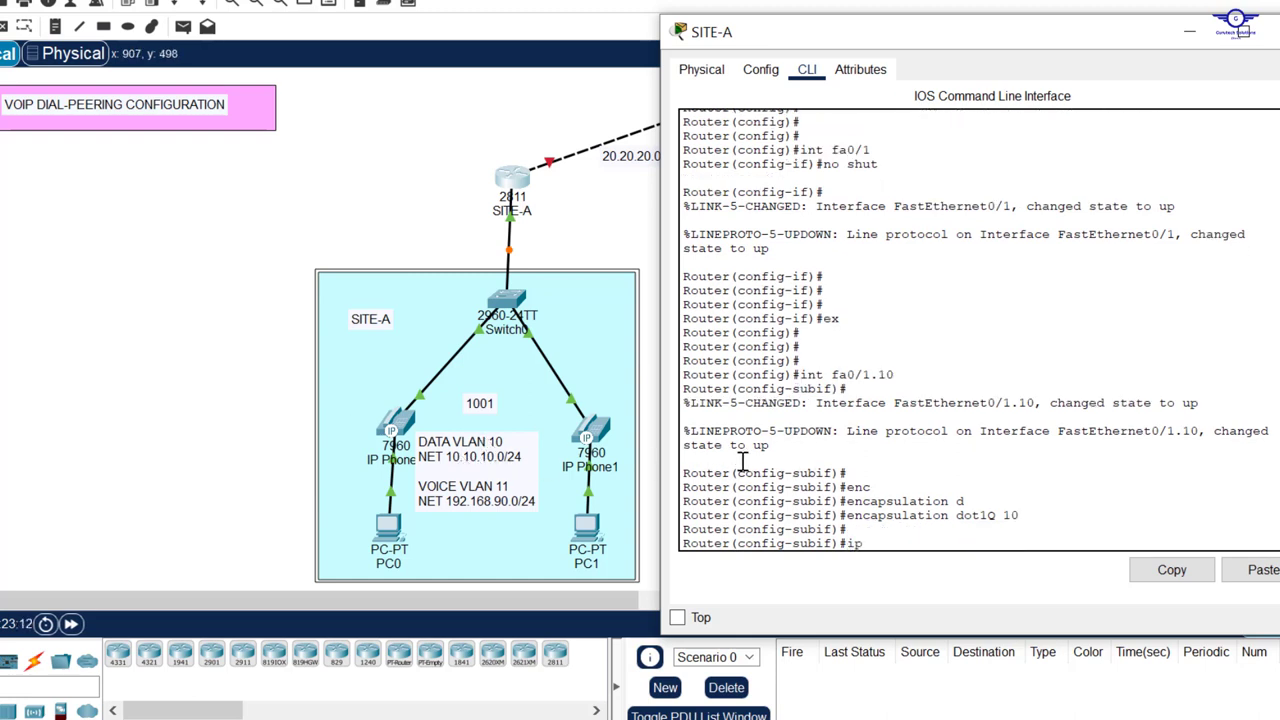
Step: Assign IP address 10.10.10.1 with mask 255.255.255.0 to subinterface fa0/1.10 and exit to global configuration mode
{"action": "type", "text": "ip add 10.10.10.1 255.255.255"}
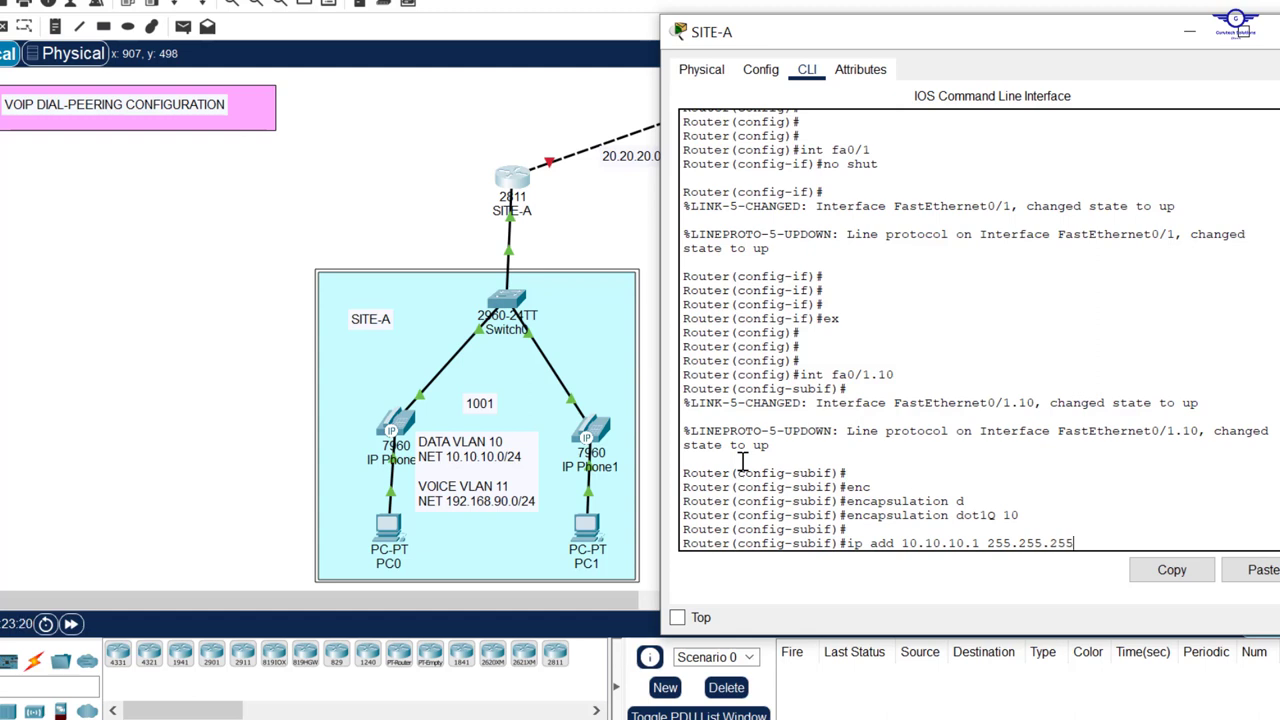
{"action": "type", "text": ".0"}
{"action": "key", "text": "Return"}
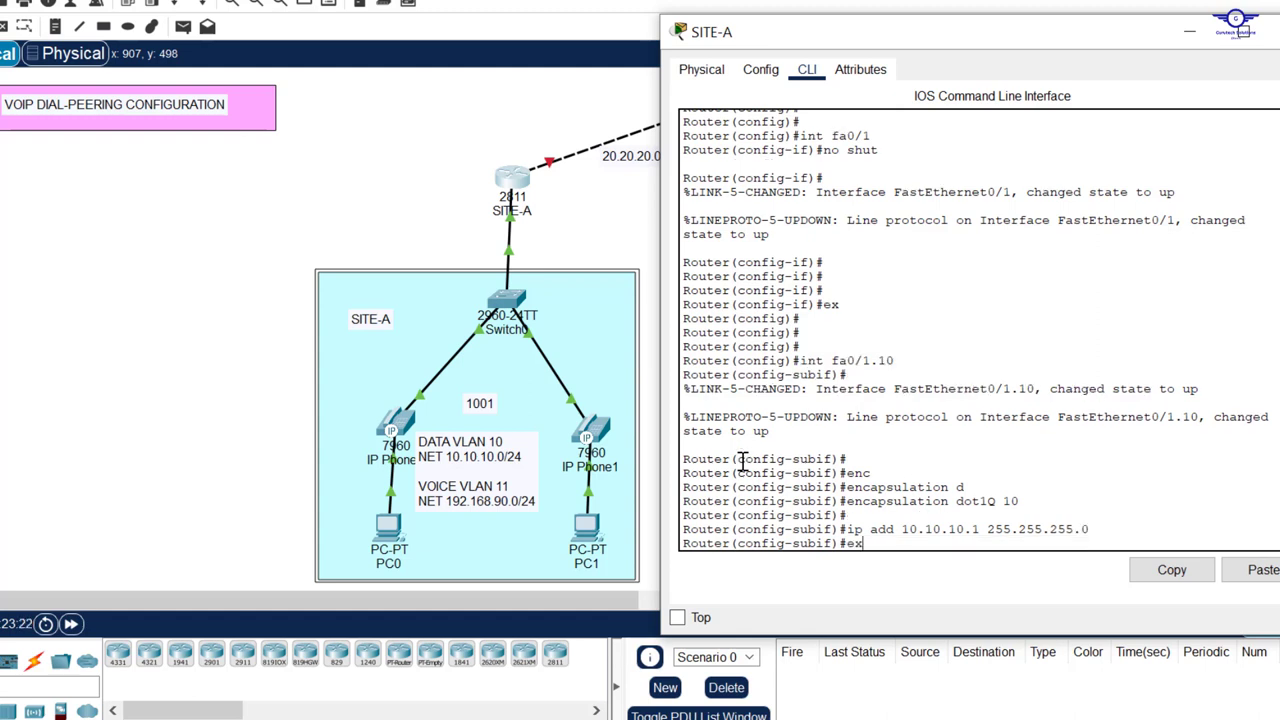
{"action": "type", "text": "ex"}
{"action": "key", "text": "Return"}
{"action": "key", "text": "Return"}
{"action": "key", "text": "Return"}
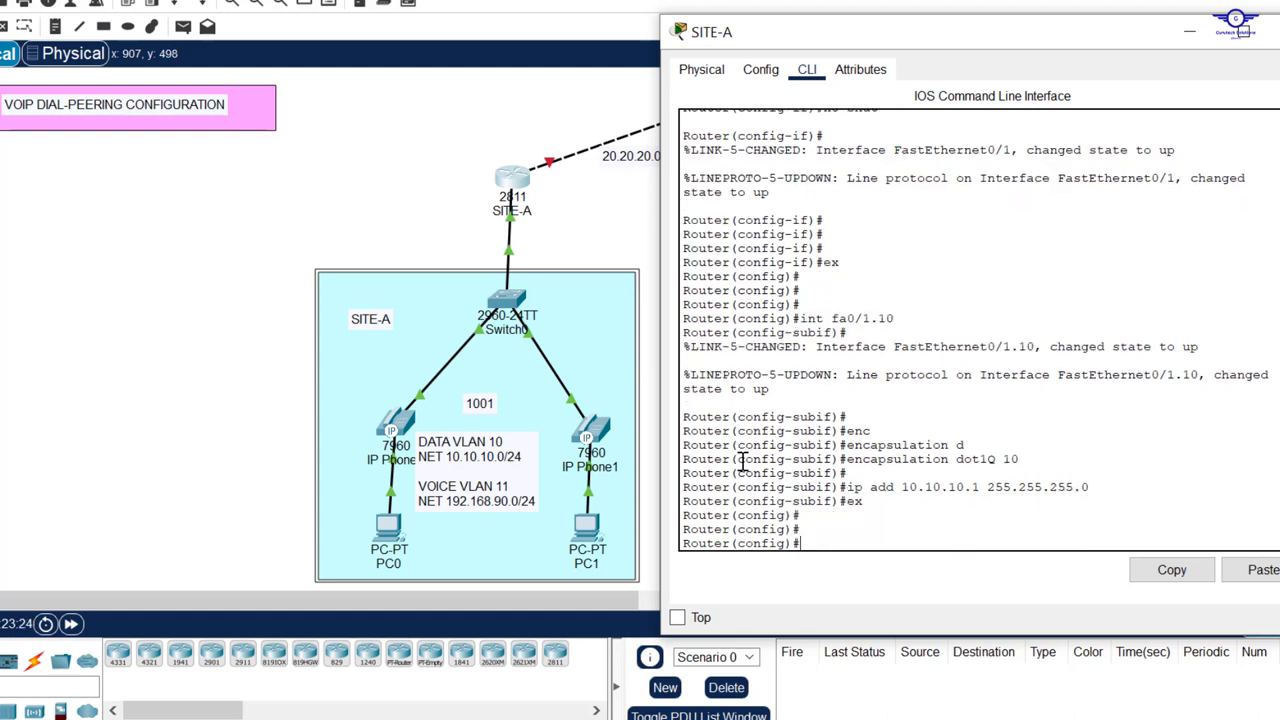
Step: Create subinterface fa0/1.11 on the SITE-A router for the voice VLAN
{"action": "key", "text": "Up"}
{"action": "key", "text": "Up"}
{"action": "key", "text": "Up"}
{"action": "key", "text": "Up"}
{"action": "key", "text": "Down"}
{"action": "key", "text": "Down"}
{"action": "key", "text": "Down"}
{"action": "key", "text": "Up"}
{"action": "key", "text": "Up"}
{"action": "key", "text": "Up"}
{"action": "type", "text": "1"}
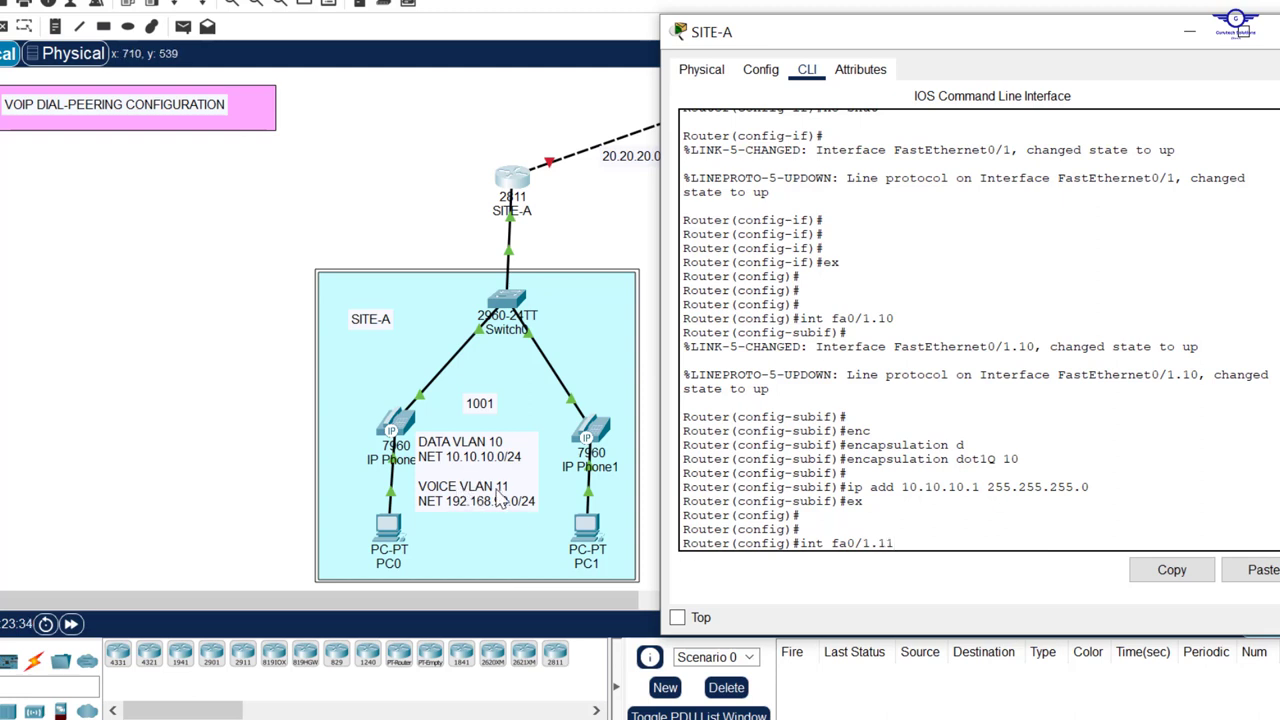
{"action": "key", "text": "Return"}
{"action": "key", "text": "Return"}
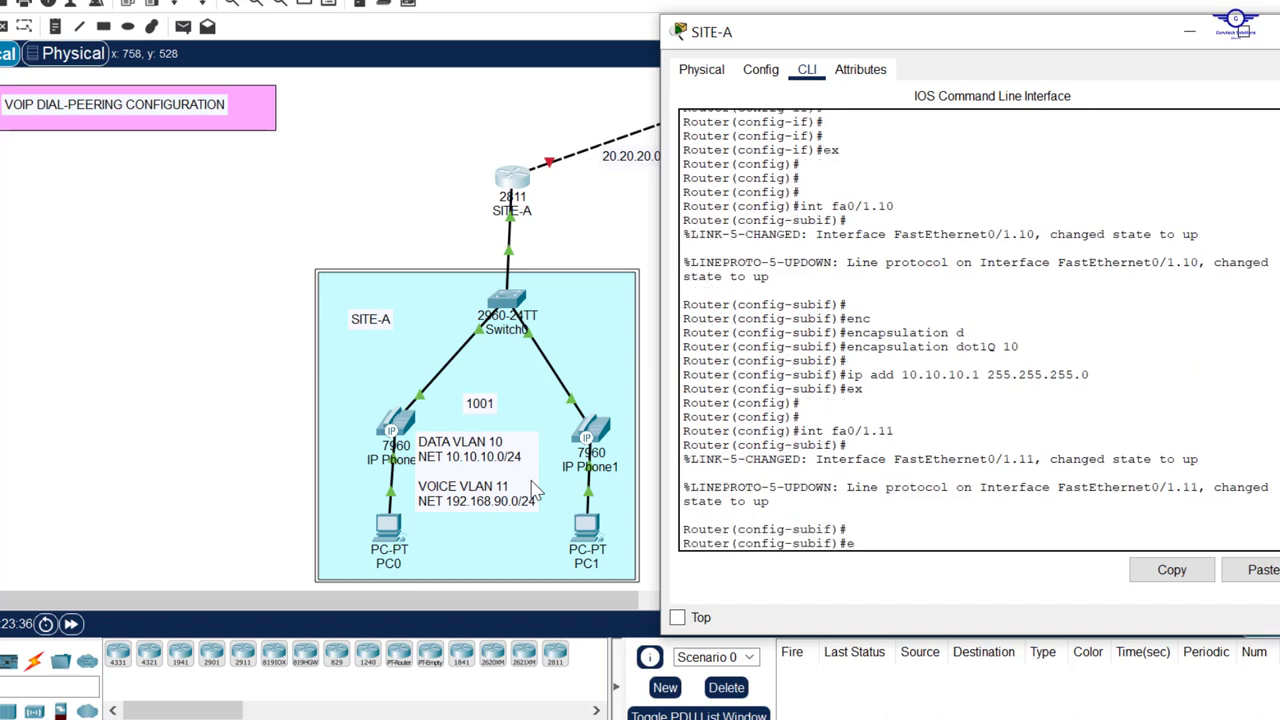
Step: Bind subinterface fa0/1.11 to voice VLAN 11 with encapsulation dot1Q 11
{"action": "type", "text": "en"}
{"action": "key", "text": "Tab"}
{"action": "type", "text": "d"}
{"action": "key", "text": "Tab"}
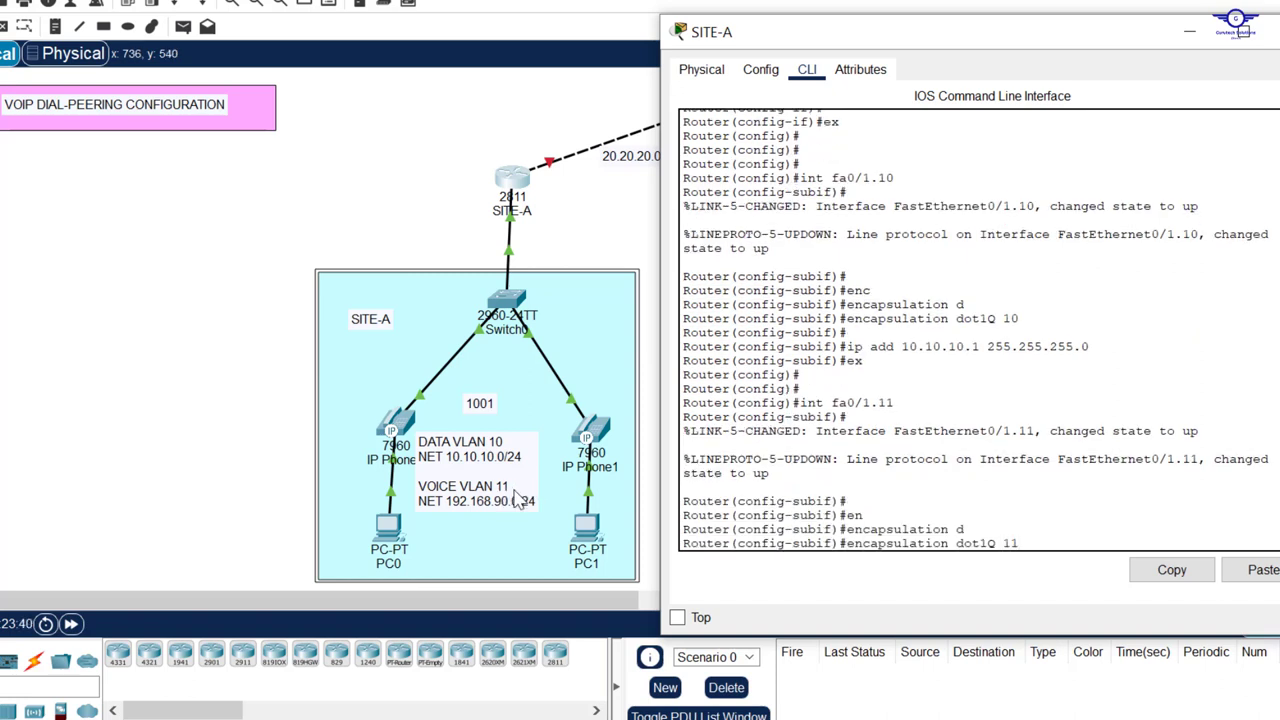
{"action": "key", "text": "Return"}
{"action": "key", "text": "Return"}
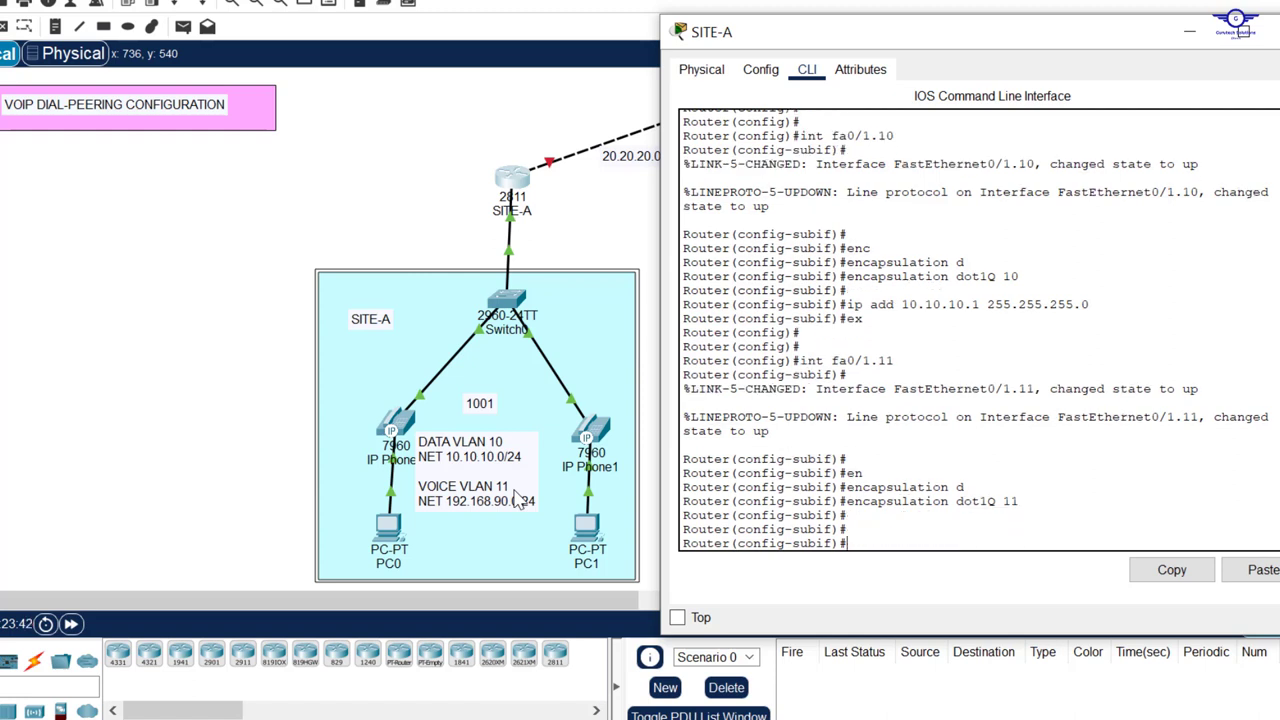
Step: Assign IP address 192.168.90.1 with mask 255.255.255.0 to subinterface fa0/1.11 and exit to global configuration mode
{"action": "type", "text": "ip add 192.168.90"}
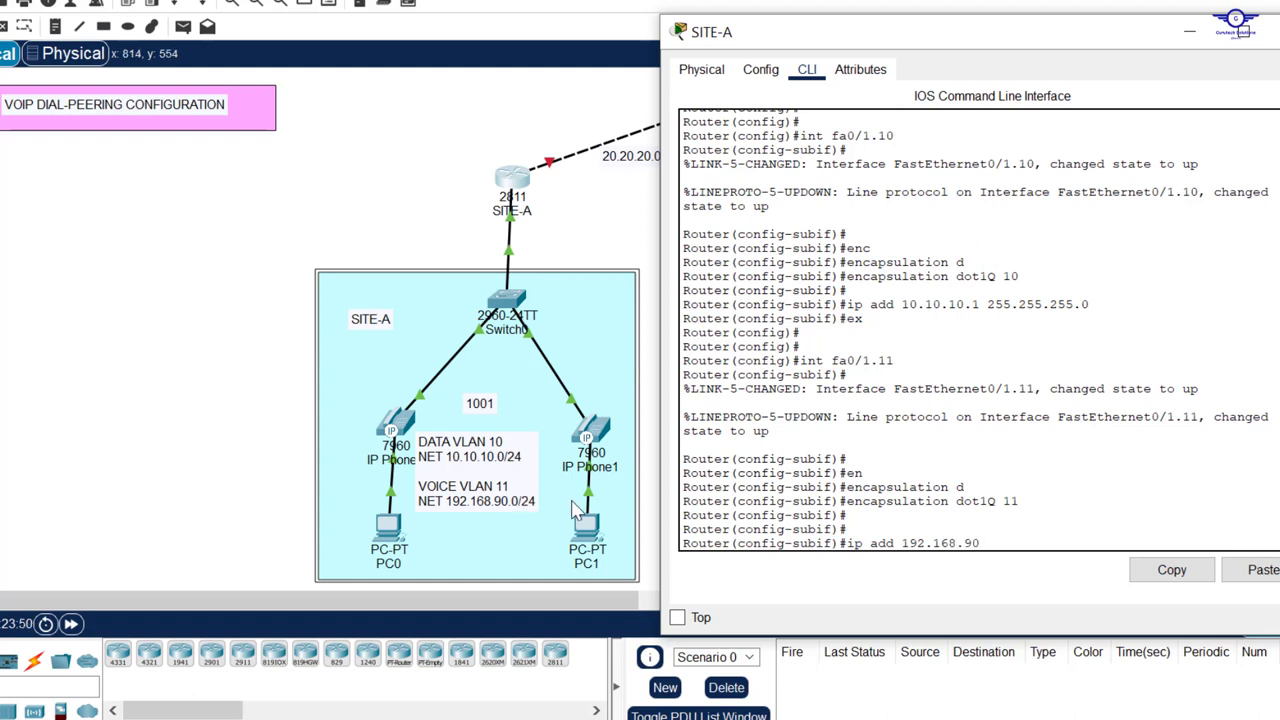
{"action": "type", "text": ".1 255.255.255.0"}
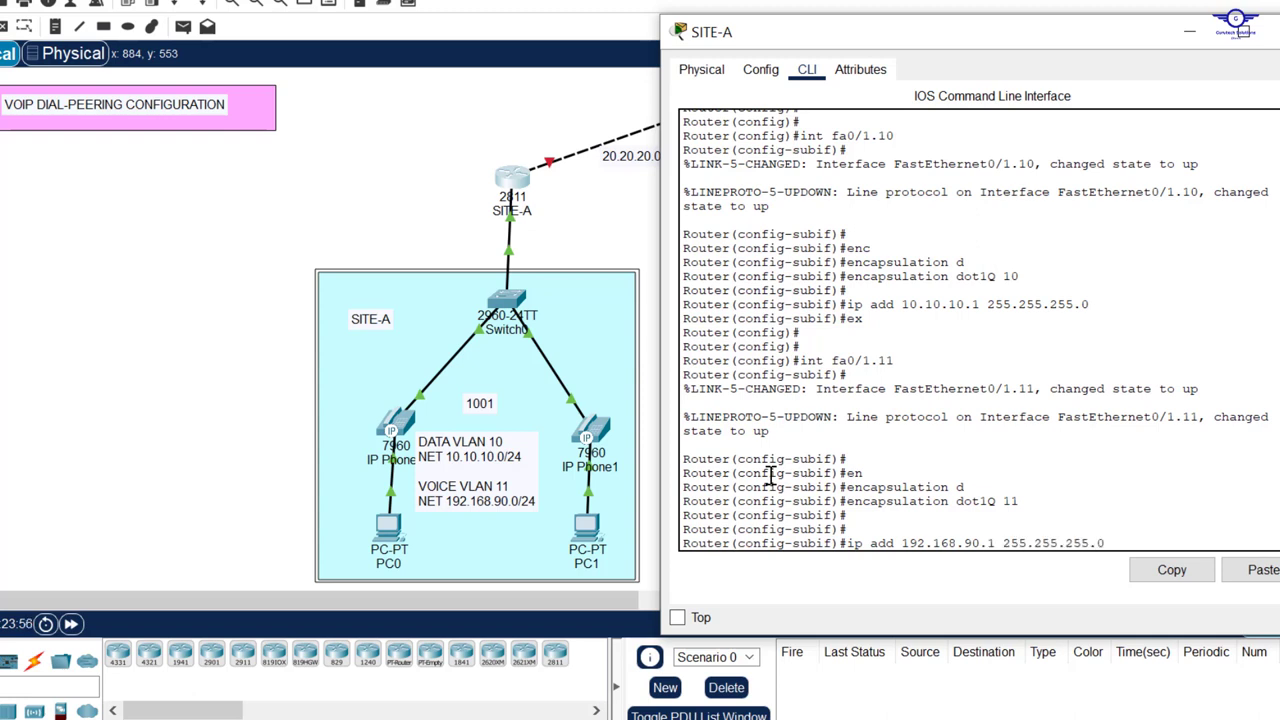
{"action": "key", "text": "Return"}
{"action": "type", "text": "ex"}
{"action": "key", "text": "Return"}
{"action": "key", "text": "Return"}
{"action": "key", "text": "Return"}
{"action": "key", "text": "Return"}
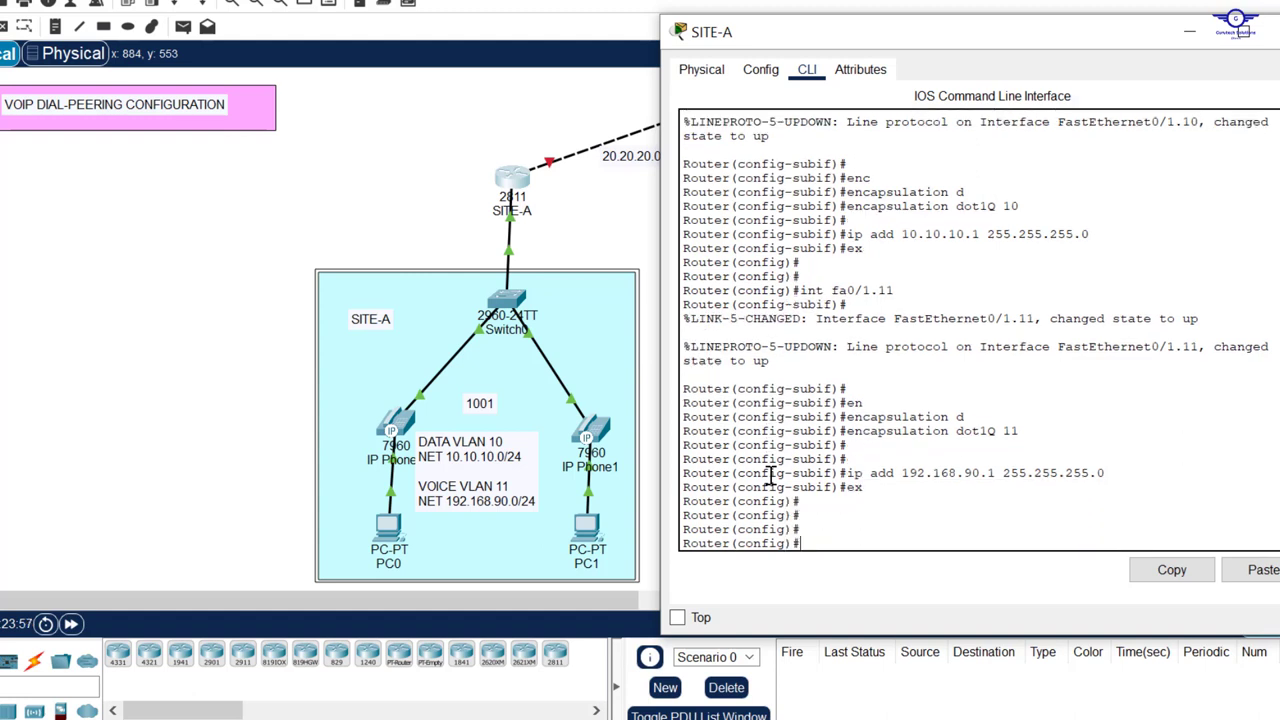
Step: Save the SITE-A router's configuration with do wr and close its window
{"action": "type", "text": "do wr"}
{"action": "key", "text": "Return"}
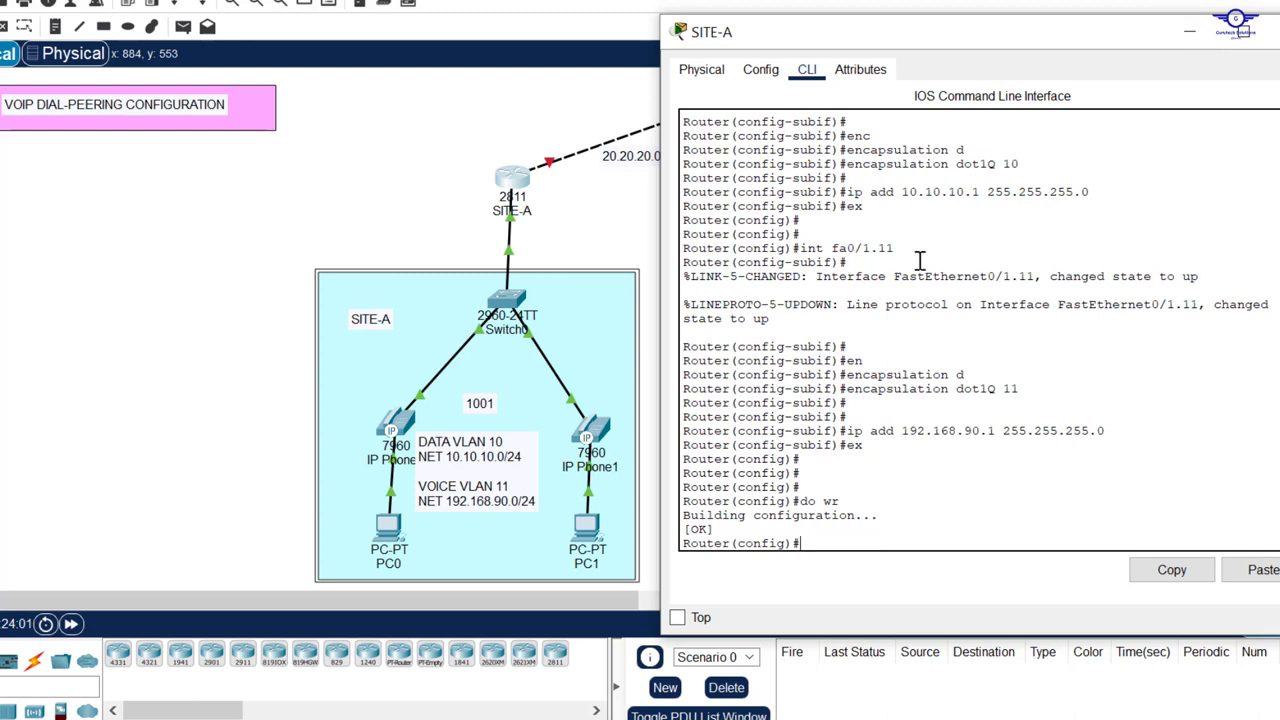
{"action": "left_click", "coordinate": [1279, 32]}
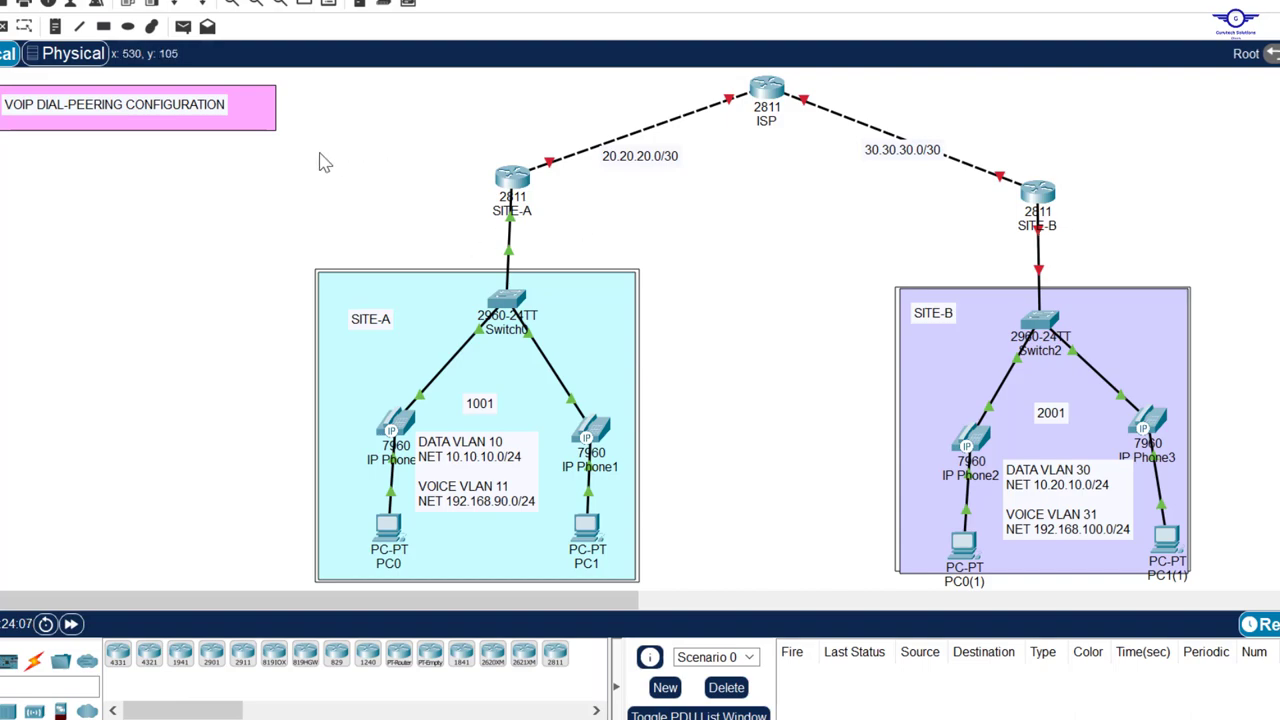
Step: Open the SITE-B router's command line and enter global configuration mode with en and conf t
{"action": "left_click", "coordinate": [1043, 189]}
{"action": "left_click", "coordinate": [619, 5]}
{"action": "key", "text": "Return"}
{"action": "type", "text": "en"}
{"action": "key", "text": "Return"}
{"action": "type", "text": "conf t"}
{"action": "key", "text": "Return"}
{"action": "key", "text": "Return"}
{"action": "key", "text": "Return"}
Step: Enable the SITE-B router's interface fa0/1 with no shu and exit to global configuration mode
{"action": "type", "text": "int fa0/1"}
{"action": "key", "text": "Return"}
{"action": "key", "text": "Return"}
{"action": "key", "text": "Return"}
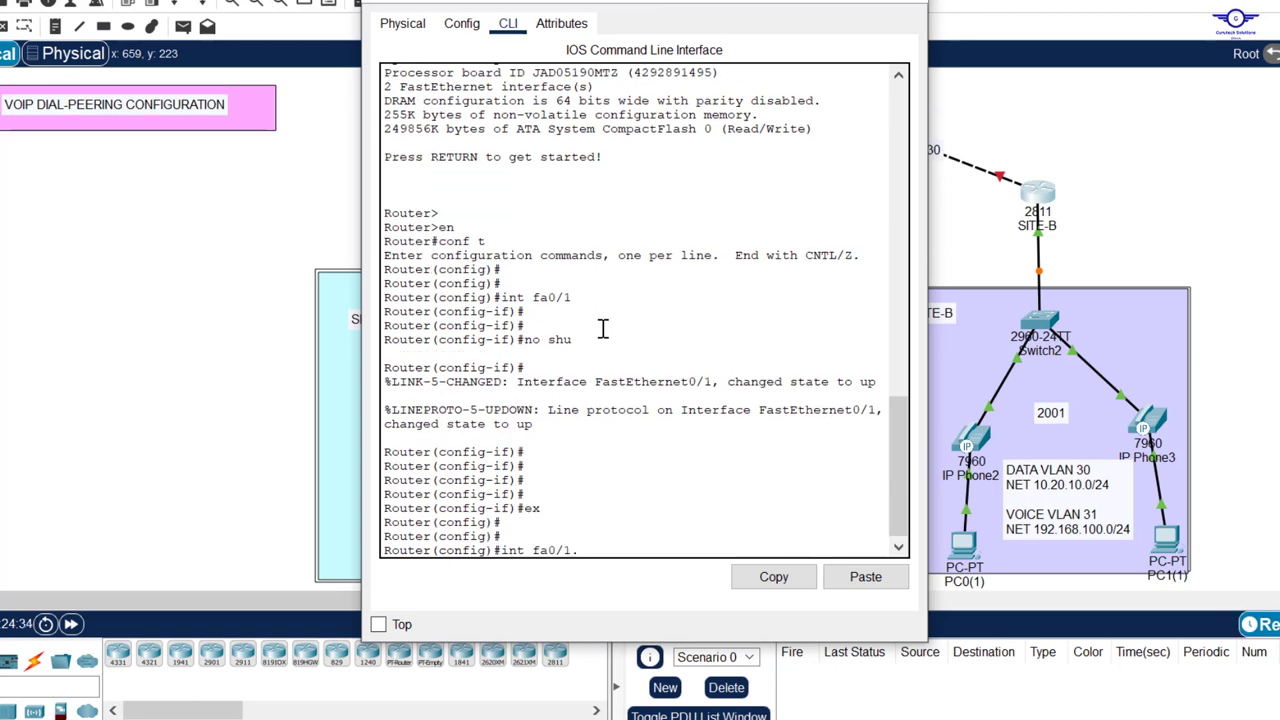
Step: Configure subinterface fa0/1.30 on the SITE-B router with encapsulation dot1Q 30 and IP address 10.20.10.1 255.255.255.0, and exit to global configuration mode
{"action": "type", "text": "30   enc"}
{"action": "key", "text": "Tab"}
{"action": "type", "text": "d"}
{"action": "key", "text": "Tab"}
{"action": "type", "text": "30   ip add 10.20.10.1 255.255.255.0"}
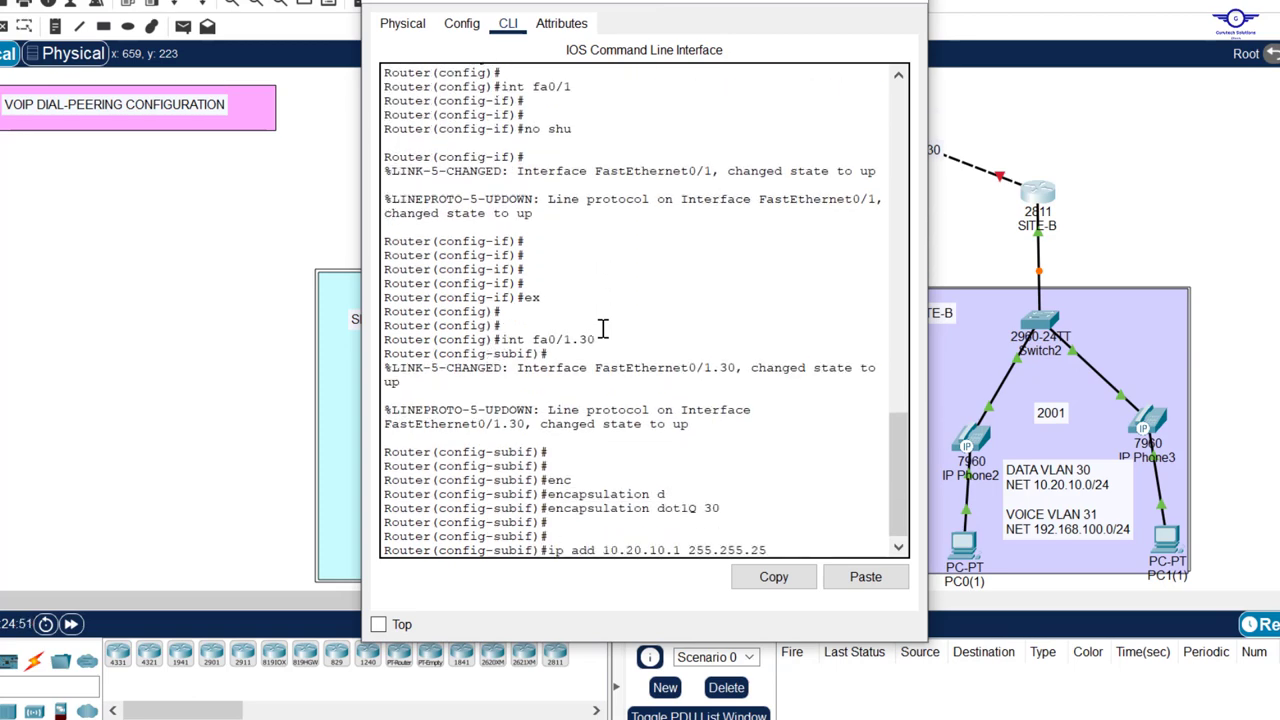
{"action": "key", "text": "Return"}
{"action": "type", "text": "ex"}
{"action": "key", "text": "Return"}
{"action": "key", "text": "Return"}
{"action": "key", "text": "Return"}
Step: Configure subinterface fa0/1.31 on the SITE-B router with encapsulation dot1Q 31 and IP address 192.168.100.1 255.255.255.0, and exit to global configuration mode
{"action": "key", "text": "Up"}
{"action": "key", "text": "Up"}
{"action": "key", "text": "Up"}
{"action": "key", "text": "Up"}
{"action": "key", "text": "BackSpace"}
{"action": "type", "text": "1  enc"}
{"action": "key", "text": "Tab"}
{"action": "type", "text": "d"}
{"action": "key", "text": "Tab"}
{"action": "type", "text": "31   ip add 192.168.100.1 255.255.255.0"}
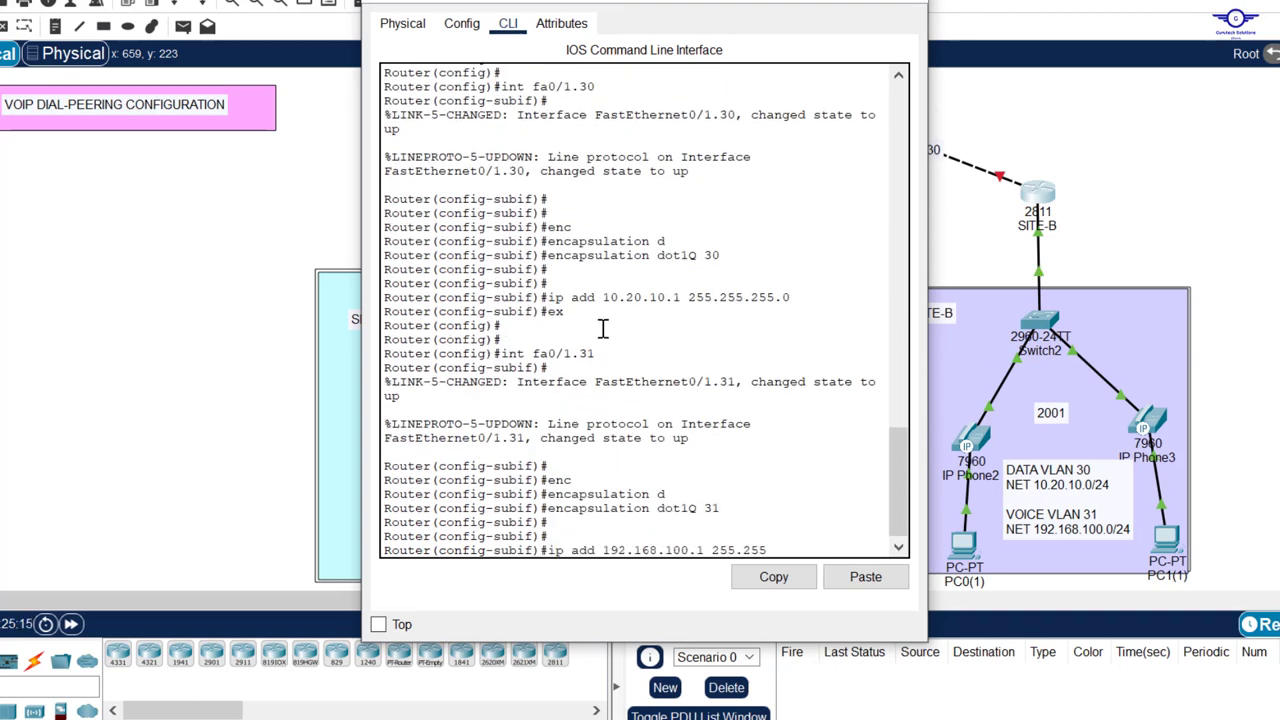
{"action": "key", "text": "Return"}
{"action": "type", "text": "ex"}
{"action": "key", "text": "Return"}
{"action": "key", "text": "Return"}
{"action": "key", "text": "Return"}
{"action": "key", "text": "Return"}
Step: Save the SITE-B router's configuration with do wr and close its window
{"action": "type", "text": "do"}
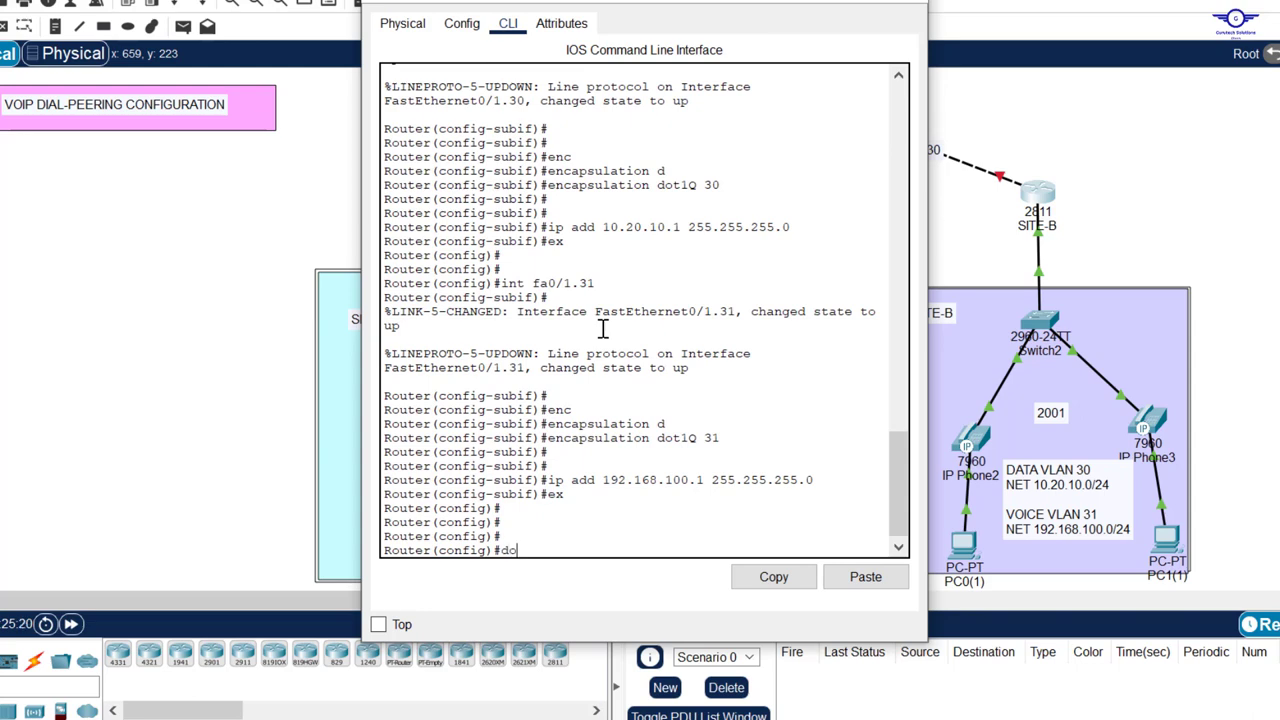
{"action": "type", "text": " wr"}
{"action": "key", "text": "Return"}
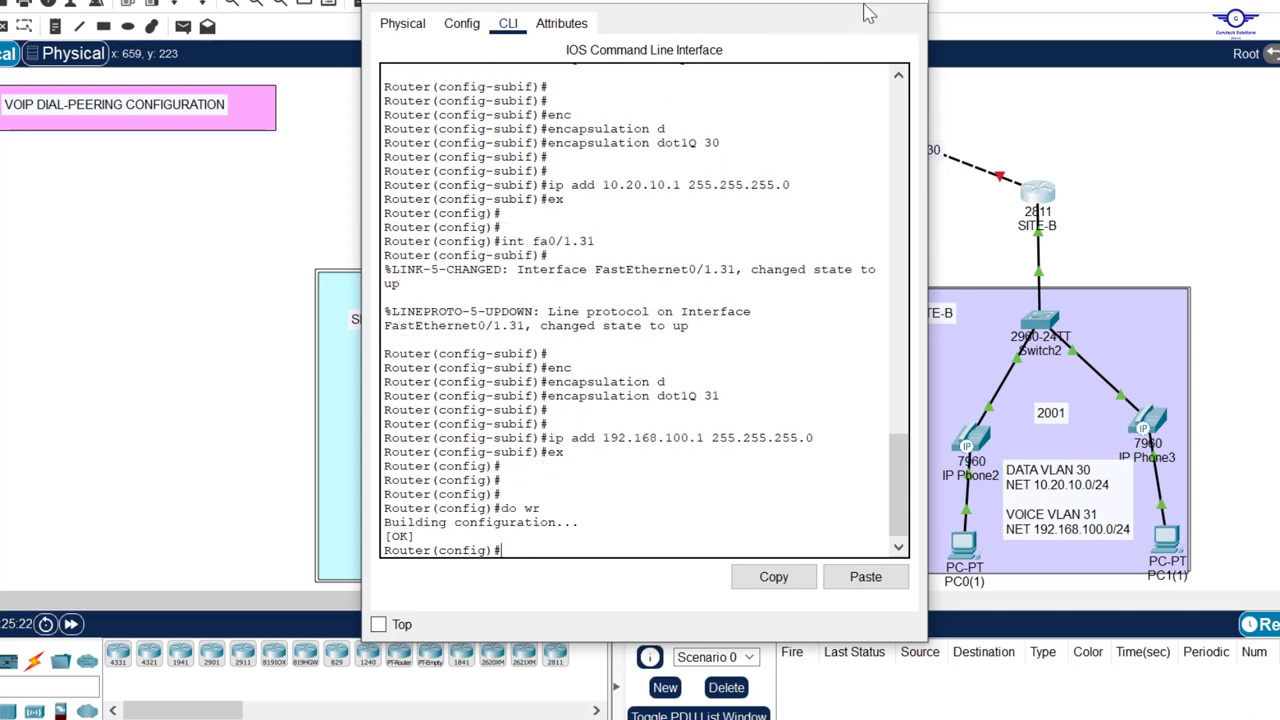
{"action": "key", "text": "alt+F4"}
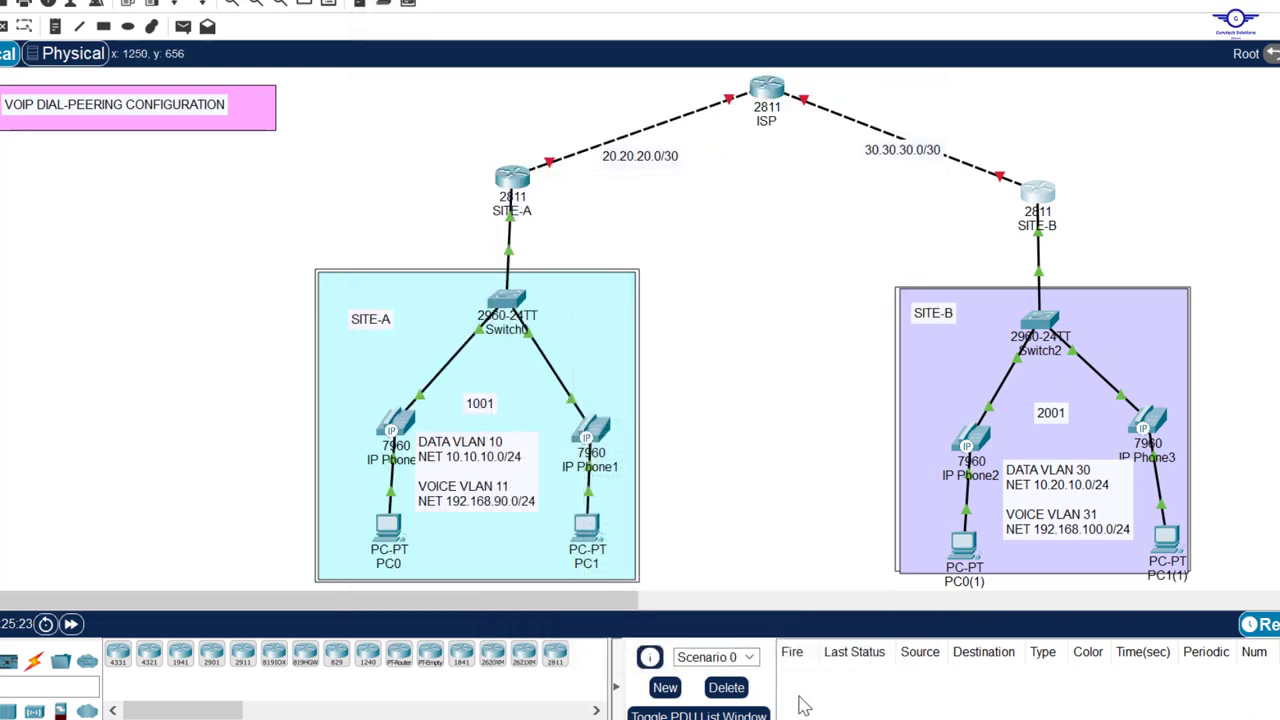
Step: Switch to config-guide.txt in Notepad, highlight item 5 about creating DHCP pools for data and voice, and return to the topology in Packet Tracer
{"action": "key", "text": "alt+Tab"}
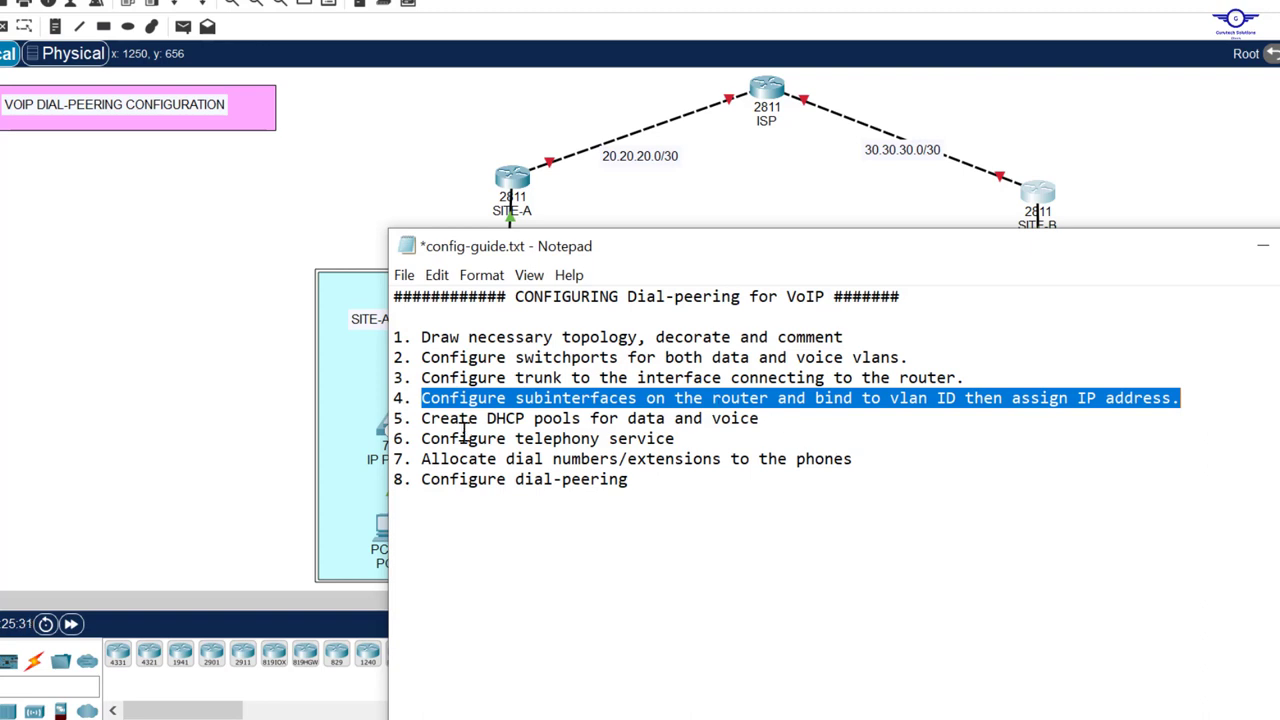
{"action": "left_click_drag", "start_coordinate": [426, 418], "coordinate": [817, 421]}
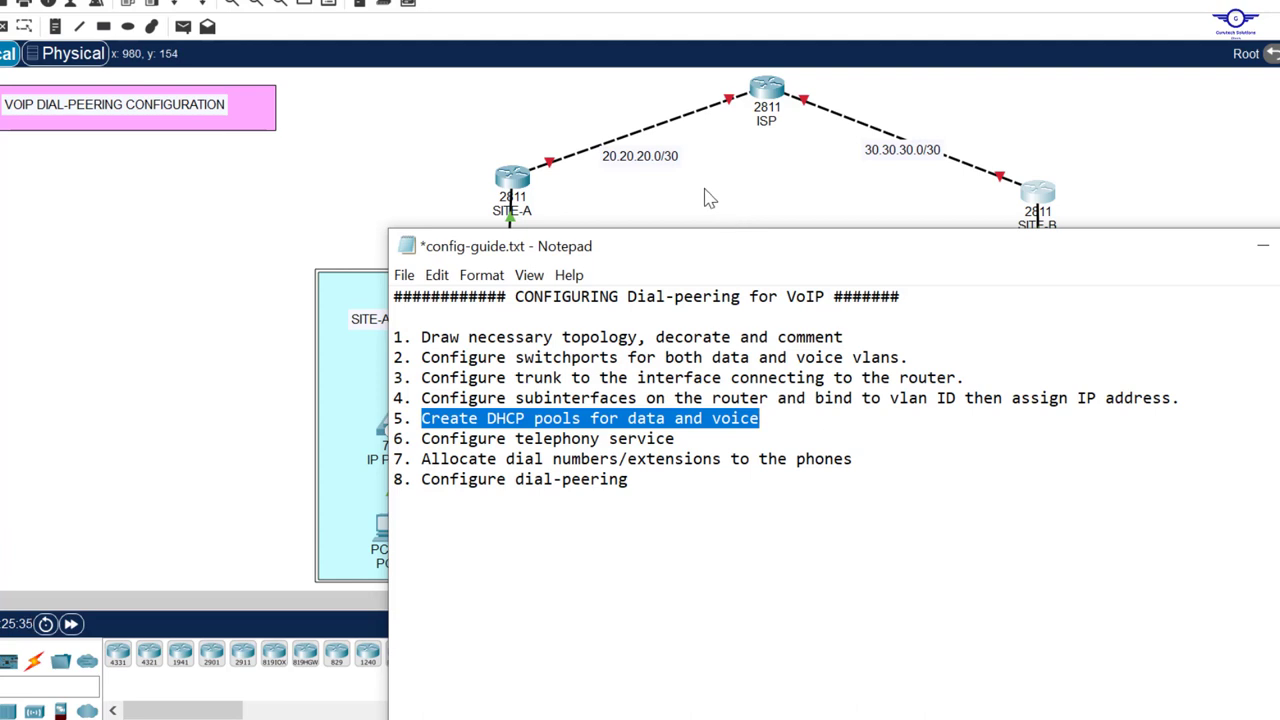
{"action": "left_click", "coordinate": [683, 193]}
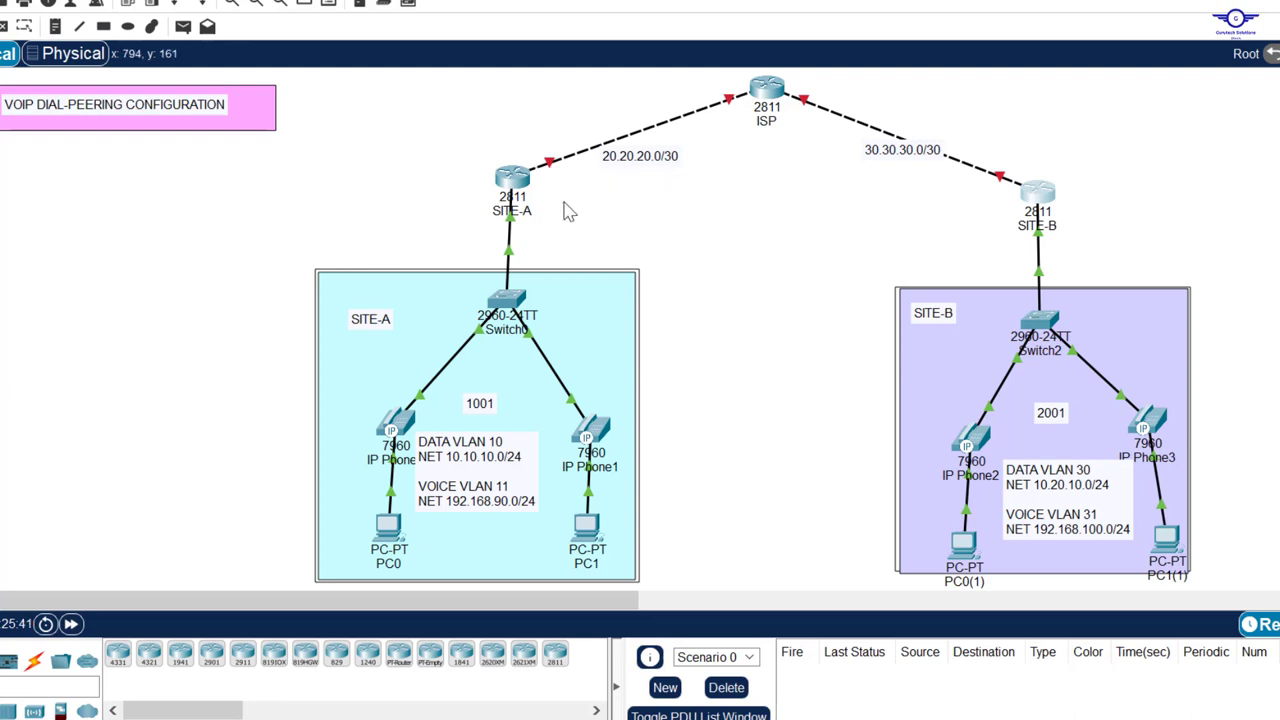
Step: Open the SITE-A router's command line and enable its DHCP service with service dhcp
{"action": "left_click", "coordinate": [520, 182]}
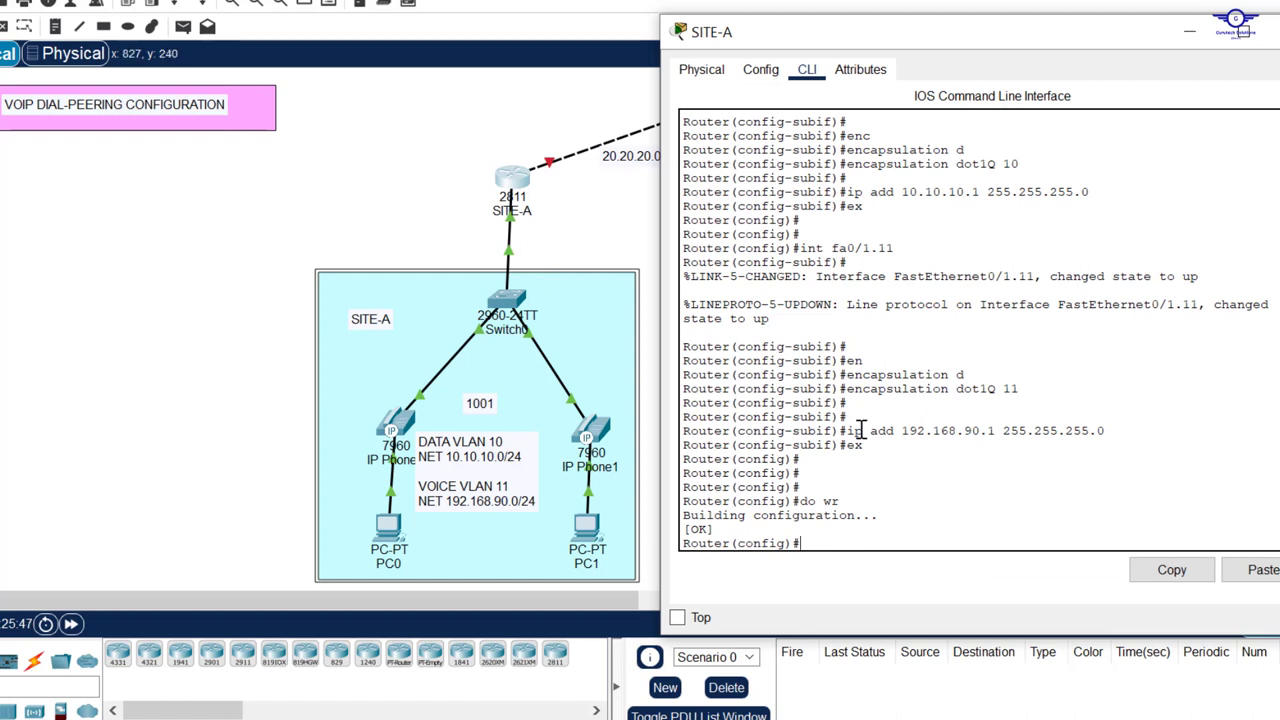
{"action": "type", "text": "serv"}
{"action": "key", "text": "Tab"}
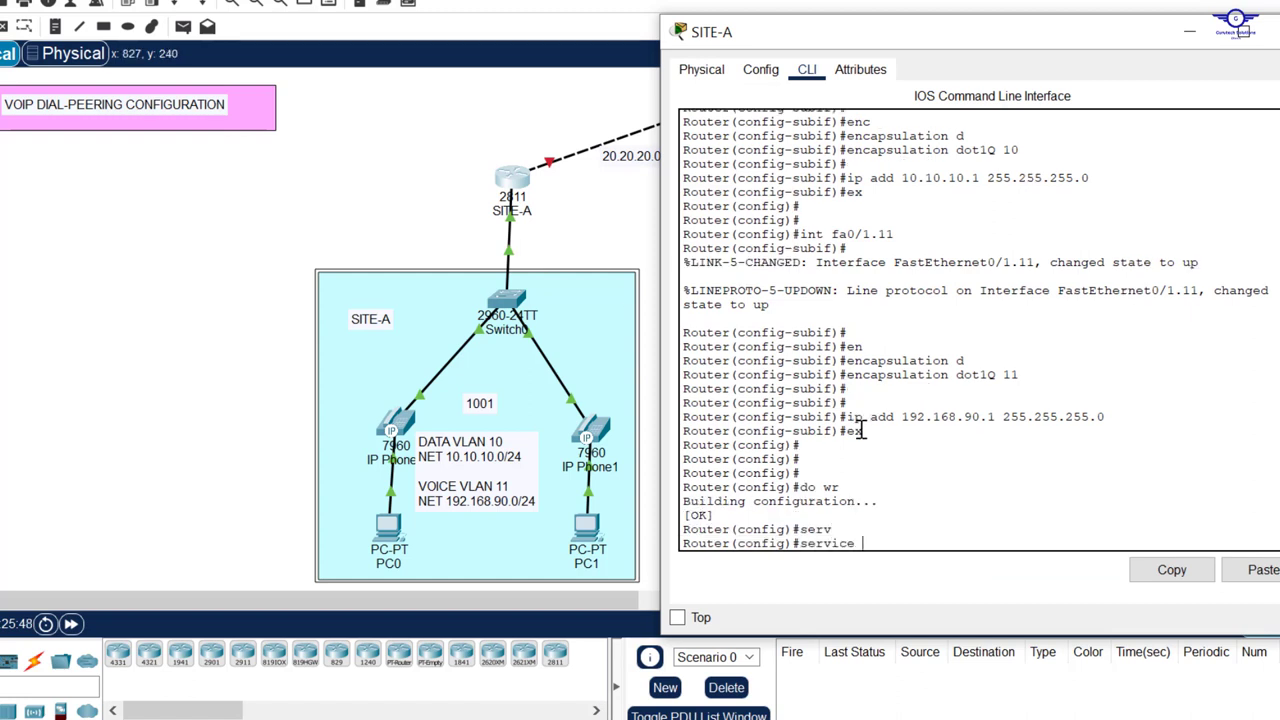
{"action": "type", "text": "dg"}
{"action": "key", "text": "Tab"}
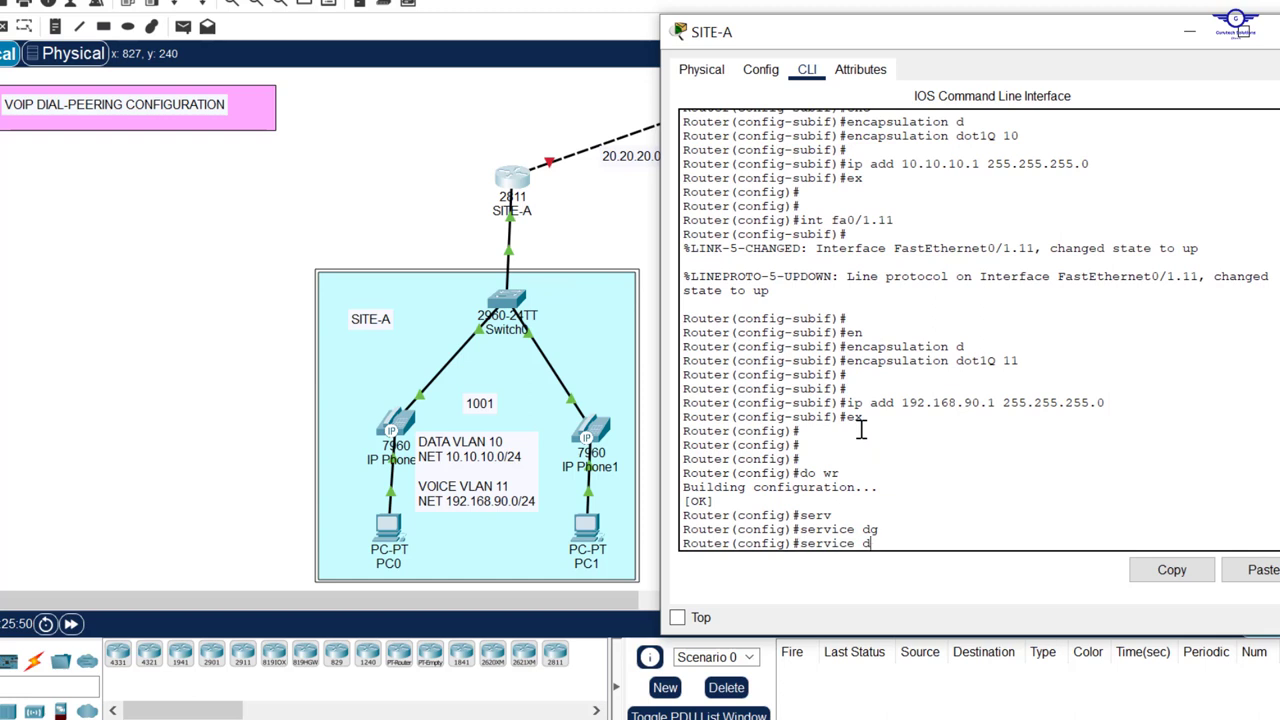
{"action": "type", "text": "h"}
{"action": "key", "text": "Tab"}
{"action": "key", "text": "Return"}
{"action": "key", "text": "Return"}
{"action": "key", "text": "Return"}
{"action": "key", "text": "Return"}
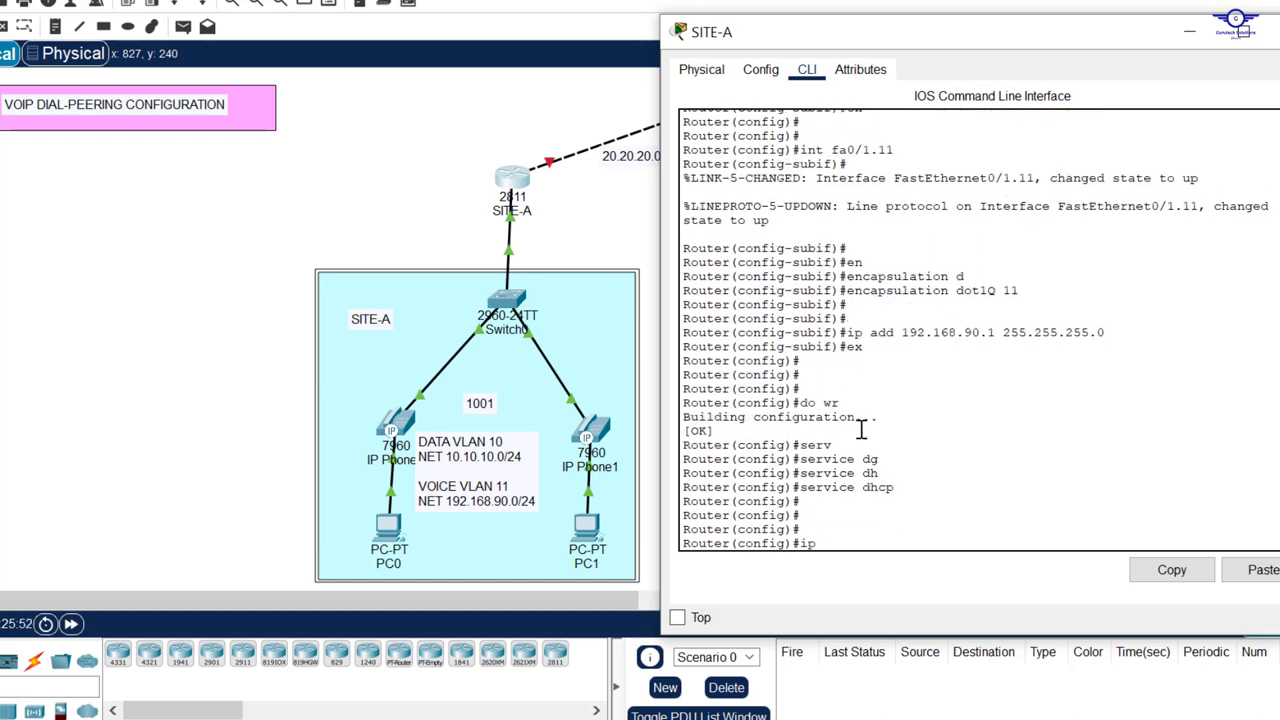
Step: Create a DHCP pool named VOICE on the SITE-A router with ip dhcp pool VOICE
{"action": "type", "text": "ip d"}
{"action": "key", "text": "Tab"}
{"action": "type", "text": "h"}
{"action": "key", "text": "Tab"}
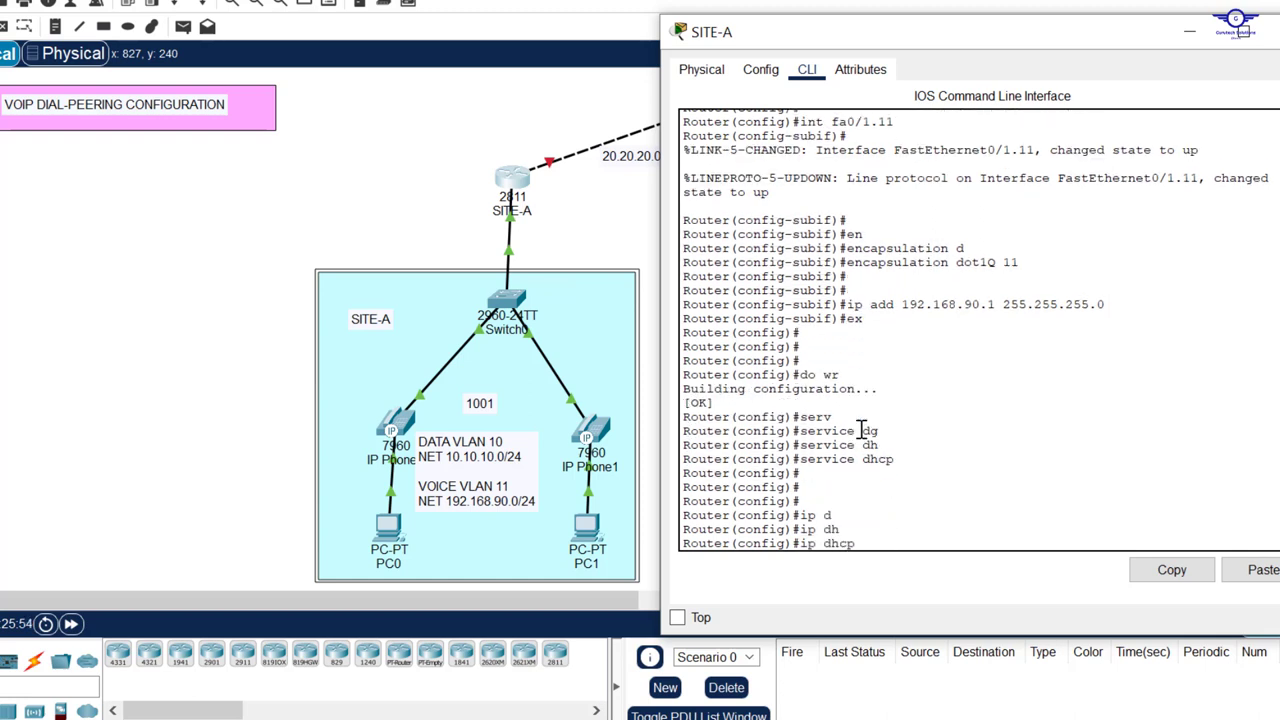
{"action": "type", "text": "p"}
{"action": "key", "text": "Tab"}
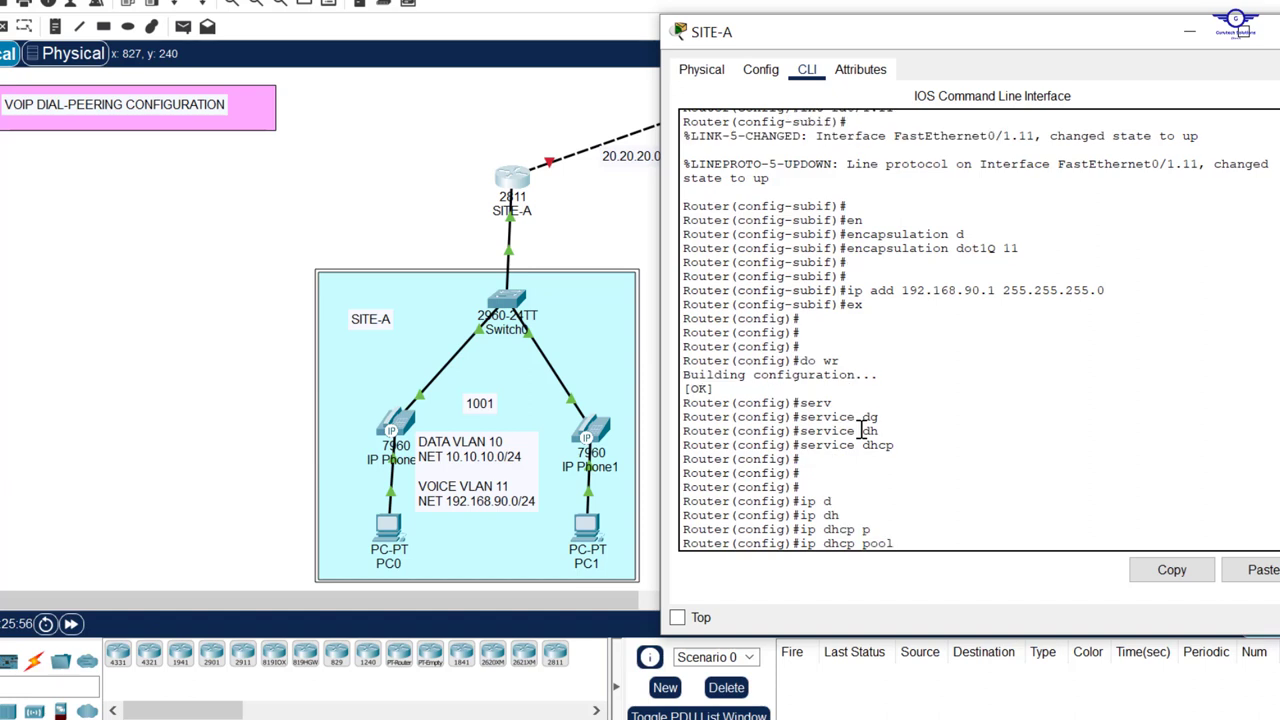
{"action": "type", "text": "VOIC"}
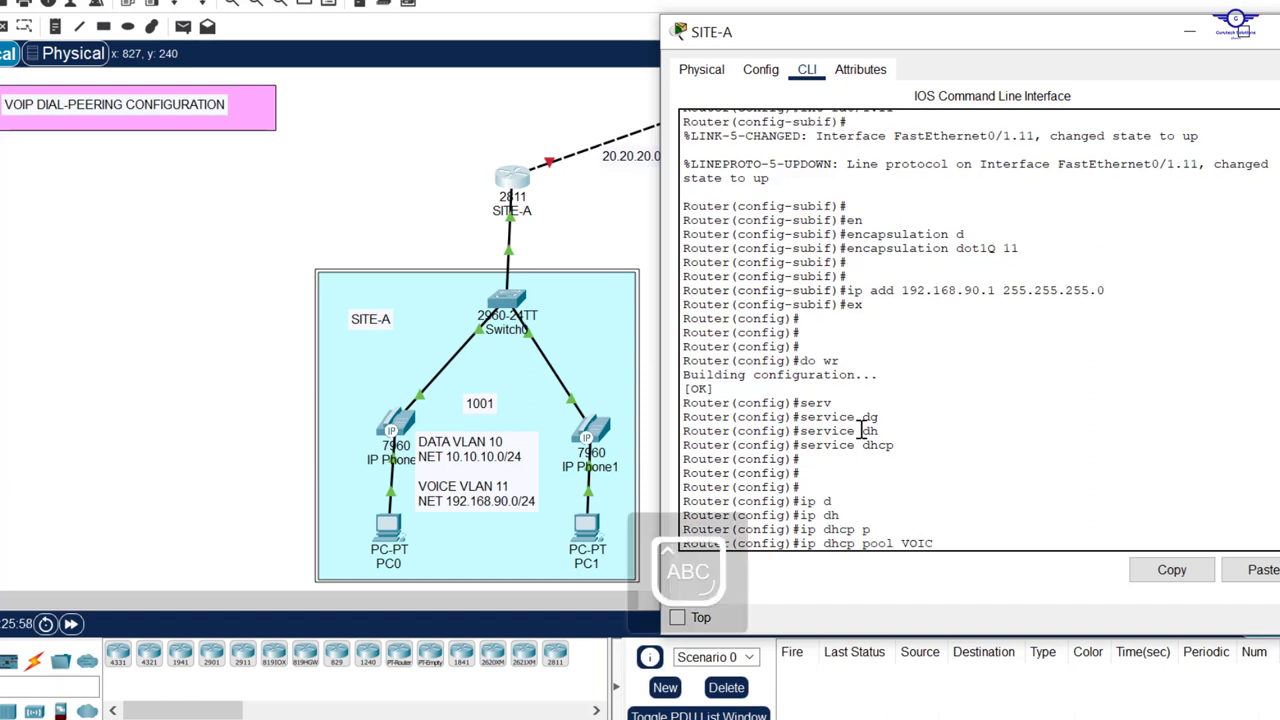
{"action": "type", "text": "E"}
{"action": "key", "text": "Return"}
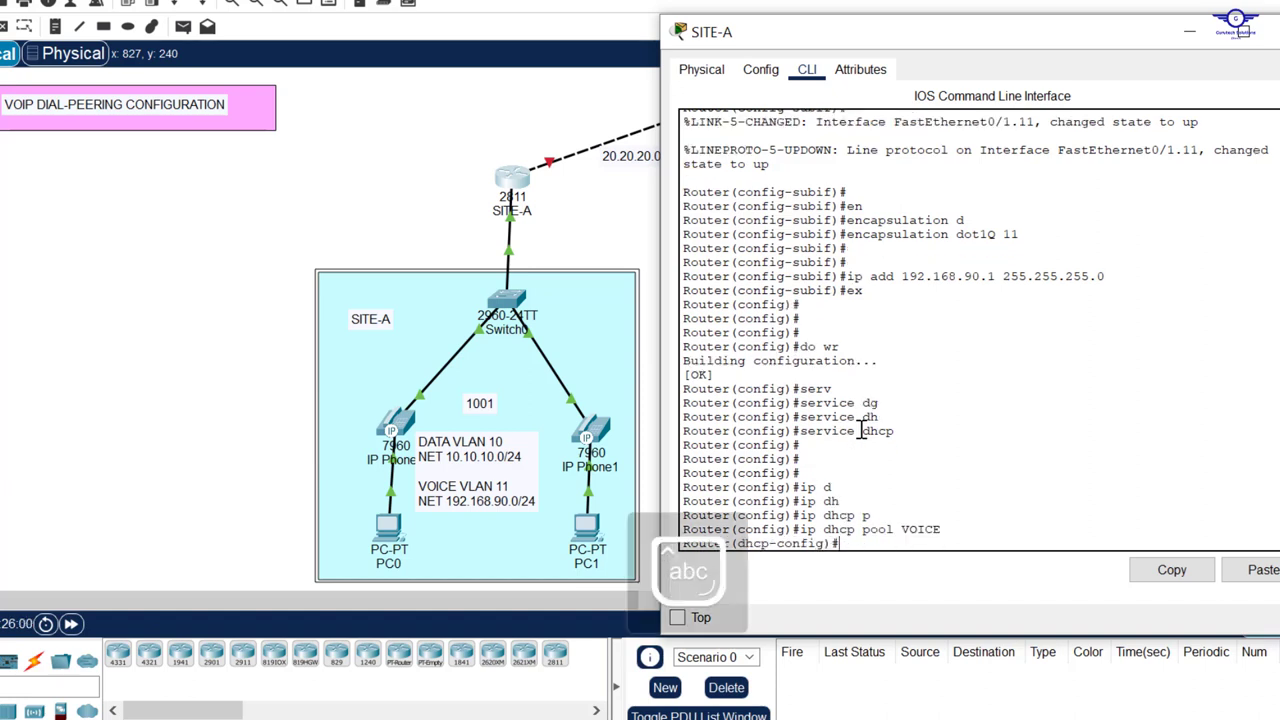
Step: Set the VOICE pool's network to 192.168.90.0 with mask 255.255.255.0
{"action": "type", "text": "ne"}
{"action": "key", "text": "Tab"}
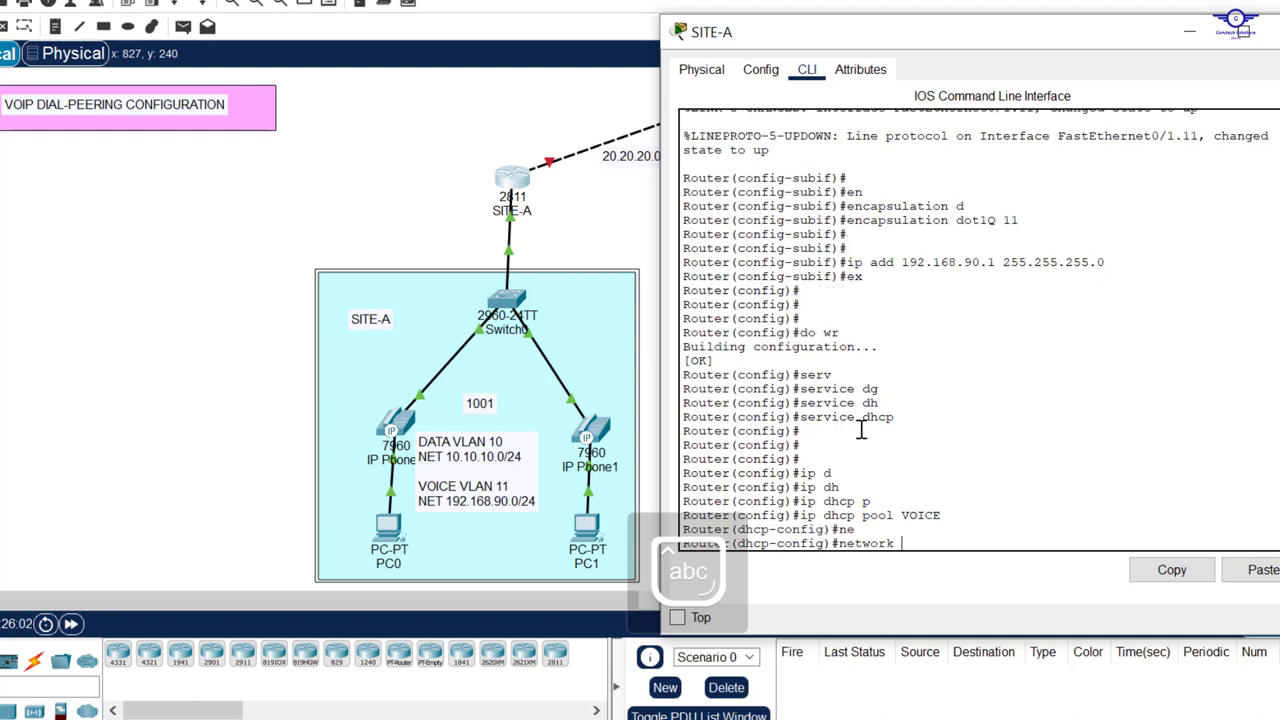
{"action": "type", "text": "1"}
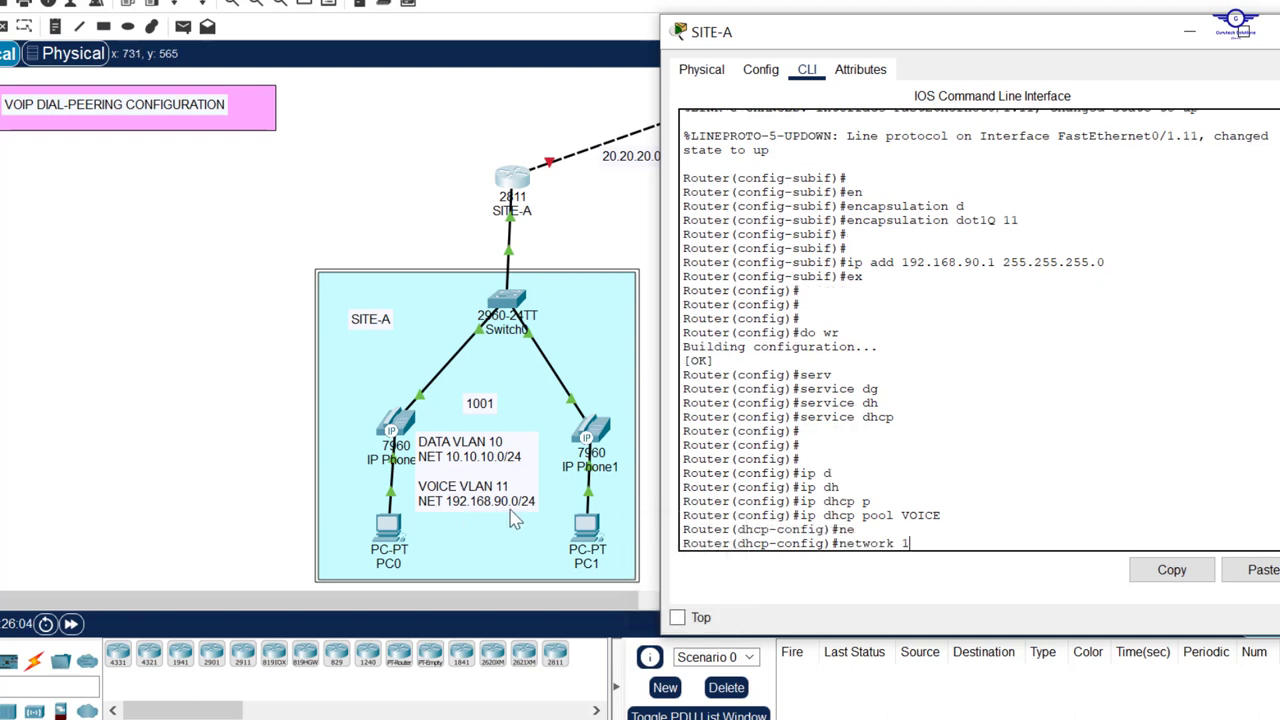
{"action": "type", "text": "92.168.90.0 255.255.255"}
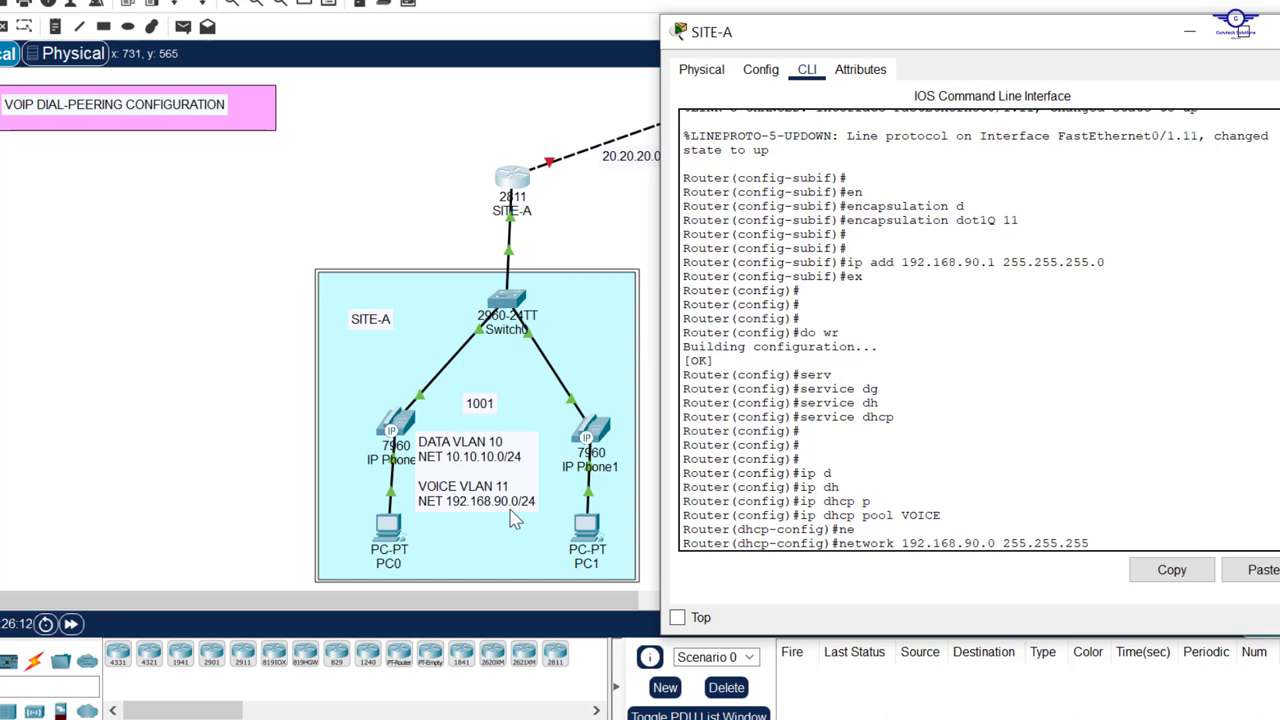
{"action": "type", "text": ".0"}
{"action": "key", "text": "Return"}
{"action": "key", "text": "Return"}
{"action": "key", "text": "Return"}
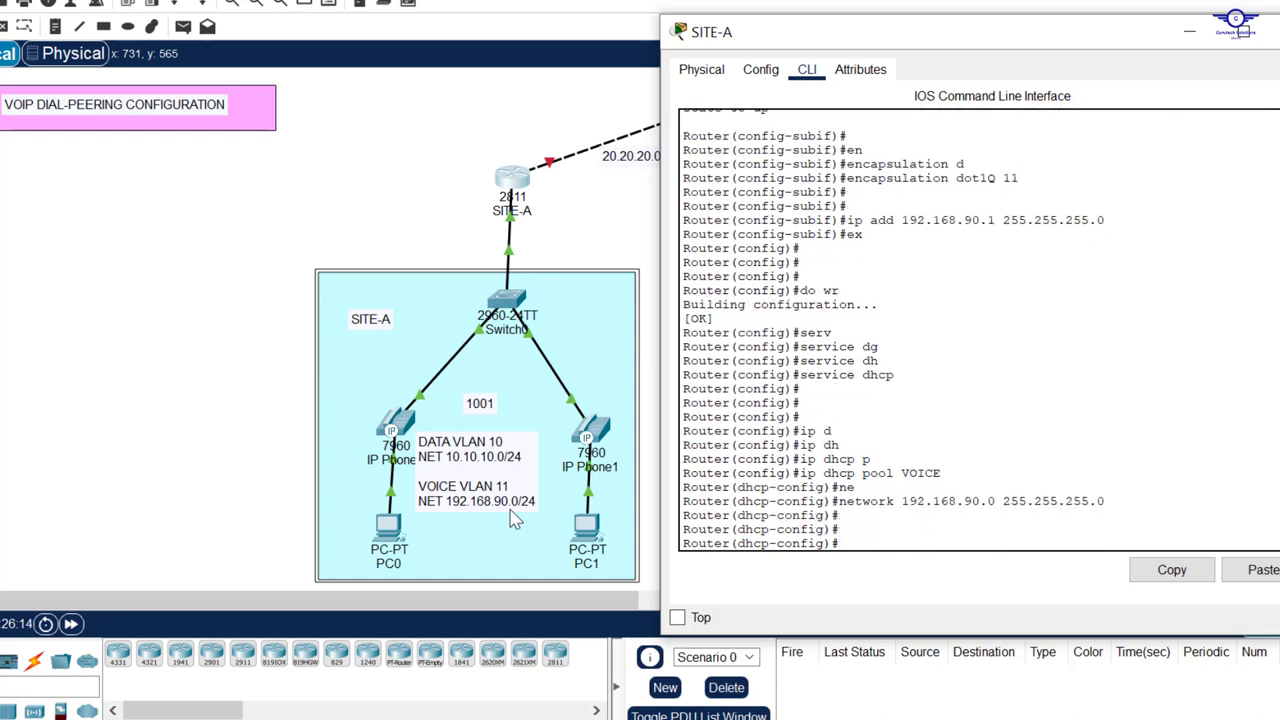
Step: Check the address of subinterface fa0/1.11 in the earlier output and set the VOICE pool's default-router to 192.168.90.1
{"action": "type", "text": "def"}
{"action": "key", "text": "Tab"}
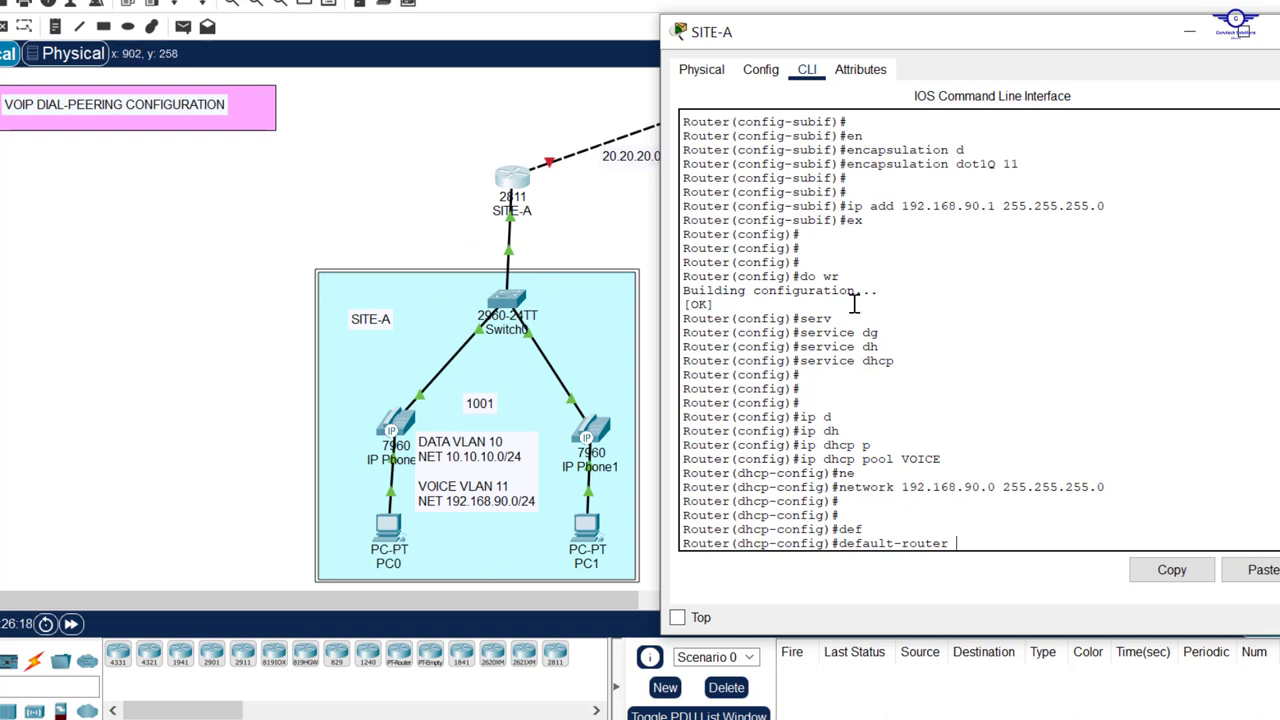
{"action": "scroll", "coordinate": [983, 294], "scroll_direction": "up", "scroll_amount": 3}
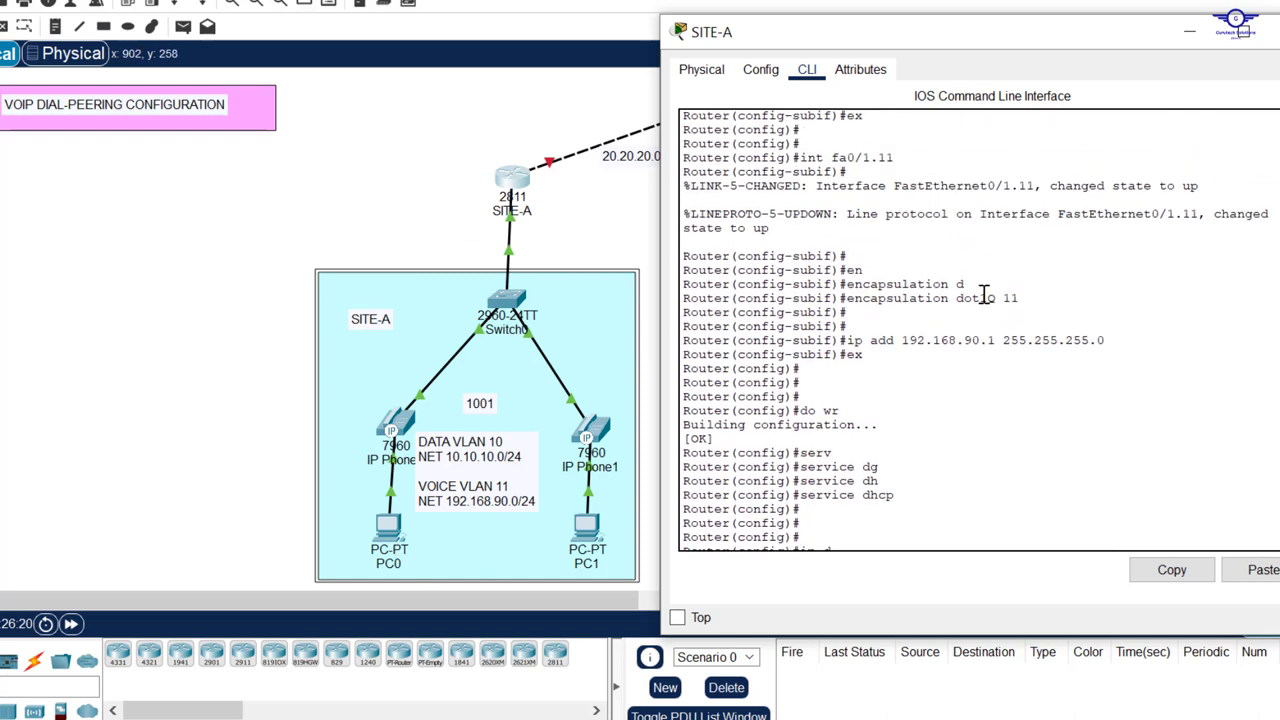
{"action": "left_click_drag", "start_coordinate": [906, 158], "coordinate": [803, 162]}
{"action": "left_click_drag", "start_coordinate": [1005, 341], "coordinate": [948, 341]}
{"action": "scroll", "coordinate": [950, 340], "scroll_direction": "down", "scroll_amount": 3}
{"action": "left_click", "coordinate": [1002, 509]}
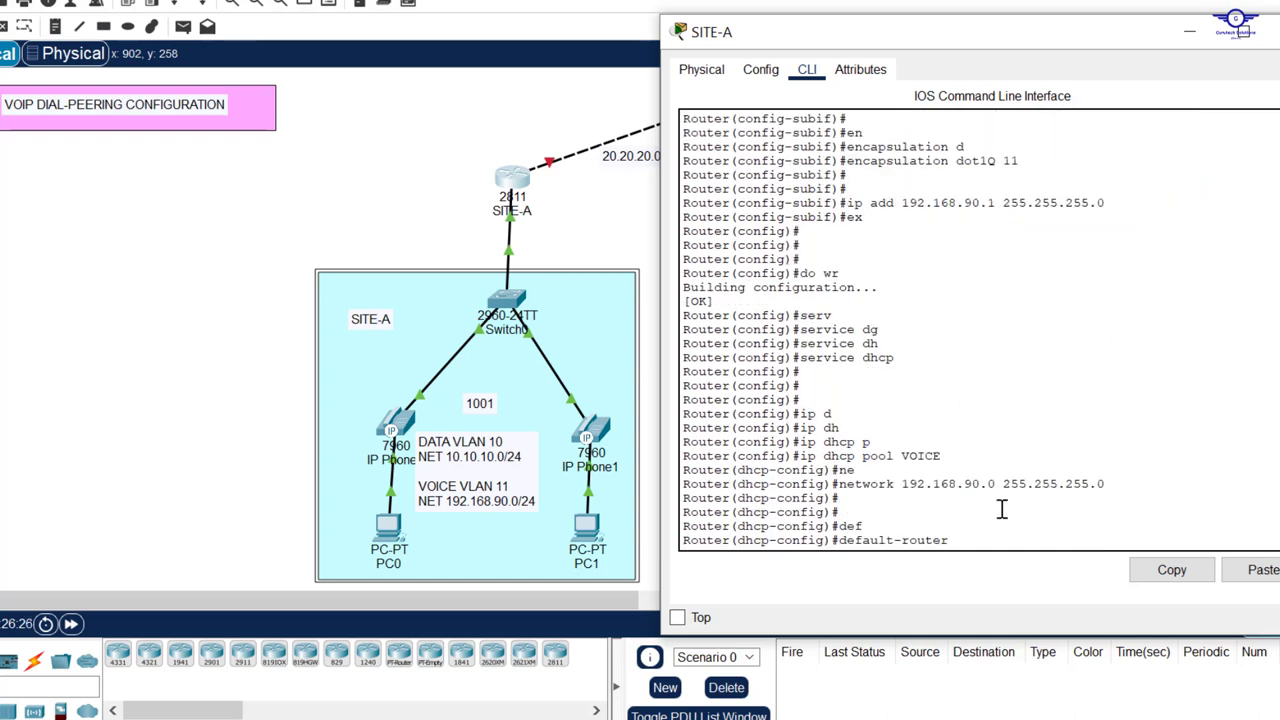
{"action": "type", "text": "192.168.90.1"}
{"action": "key", "text": "Return"}
{"action": "key", "text": "Return"}
{"action": "key", "text": "Return"}
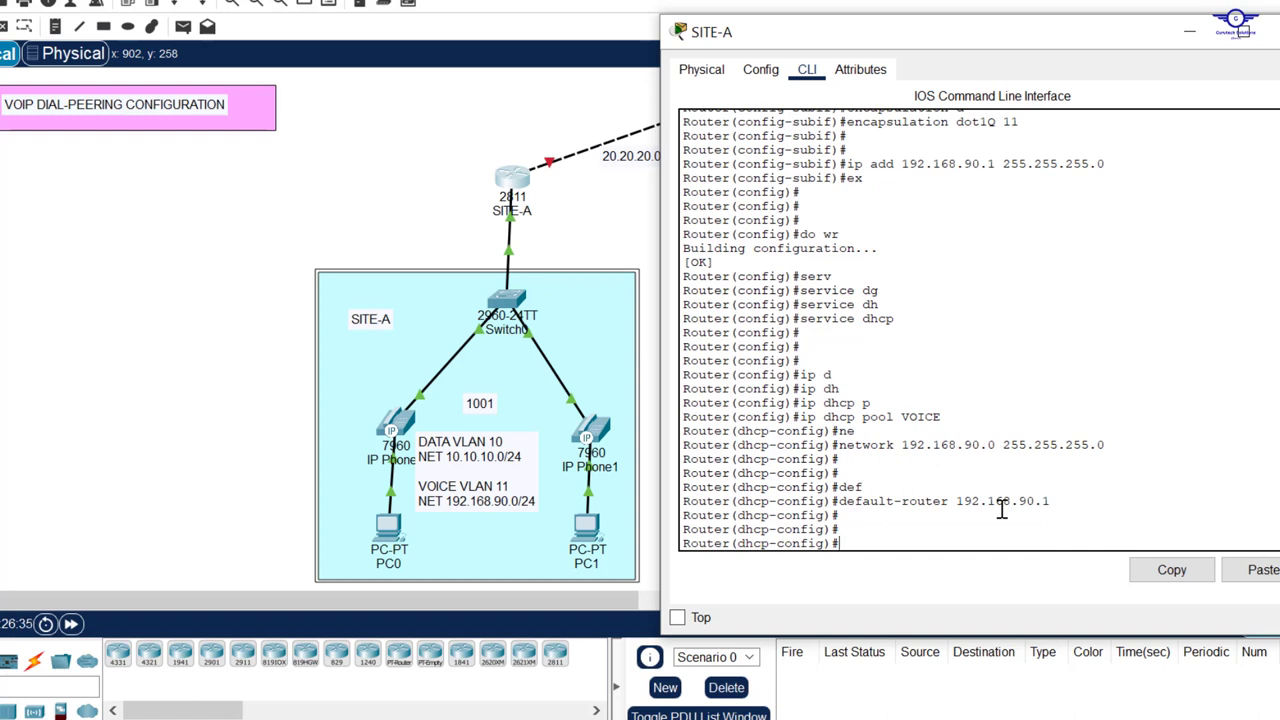
Step: Set the VOICE pool's option 150 to IP 192.168.90.1 and exit the pool configuration
{"action": "type", "text": "op"}
{"action": "key", "text": "Tab"}
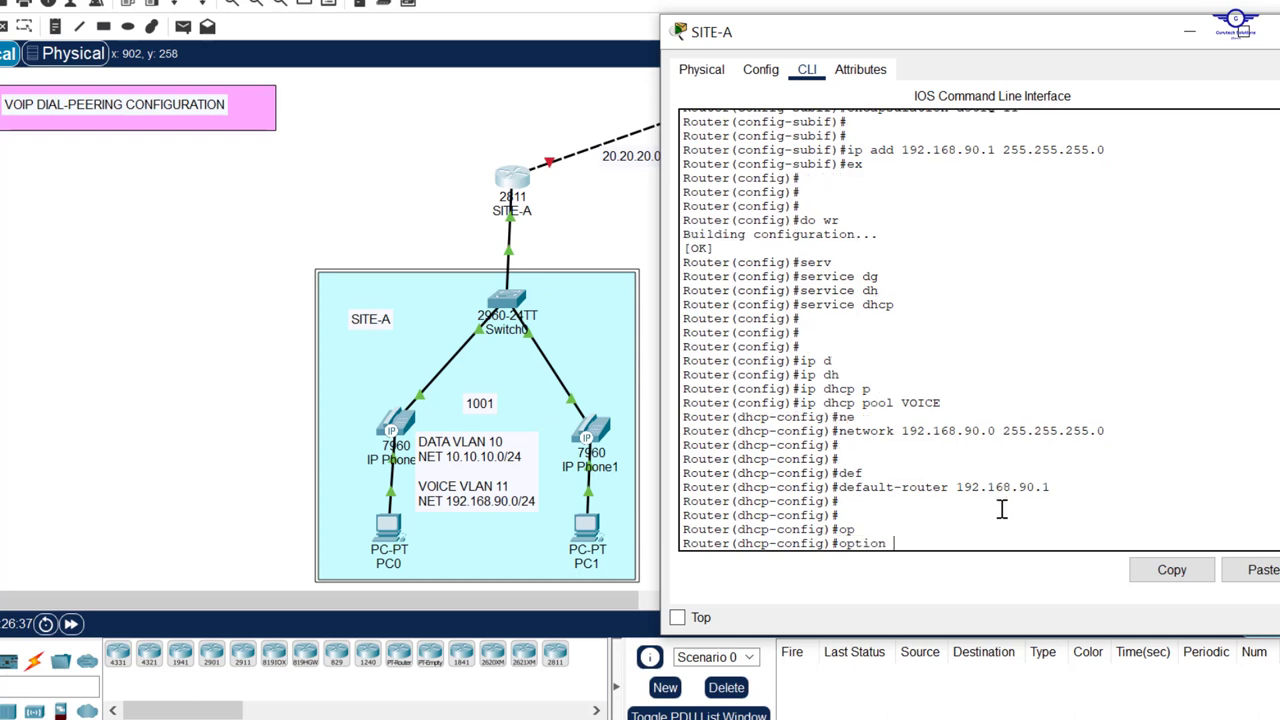
{"action": "type", "text": "150 ip"}
{"action": "key", "text": "Tab"}
{"action": "left_click_drag", "start_coordinate": [1058, 474], "coordinate": [958, 474]}
{"action": "type", "text": "19"}
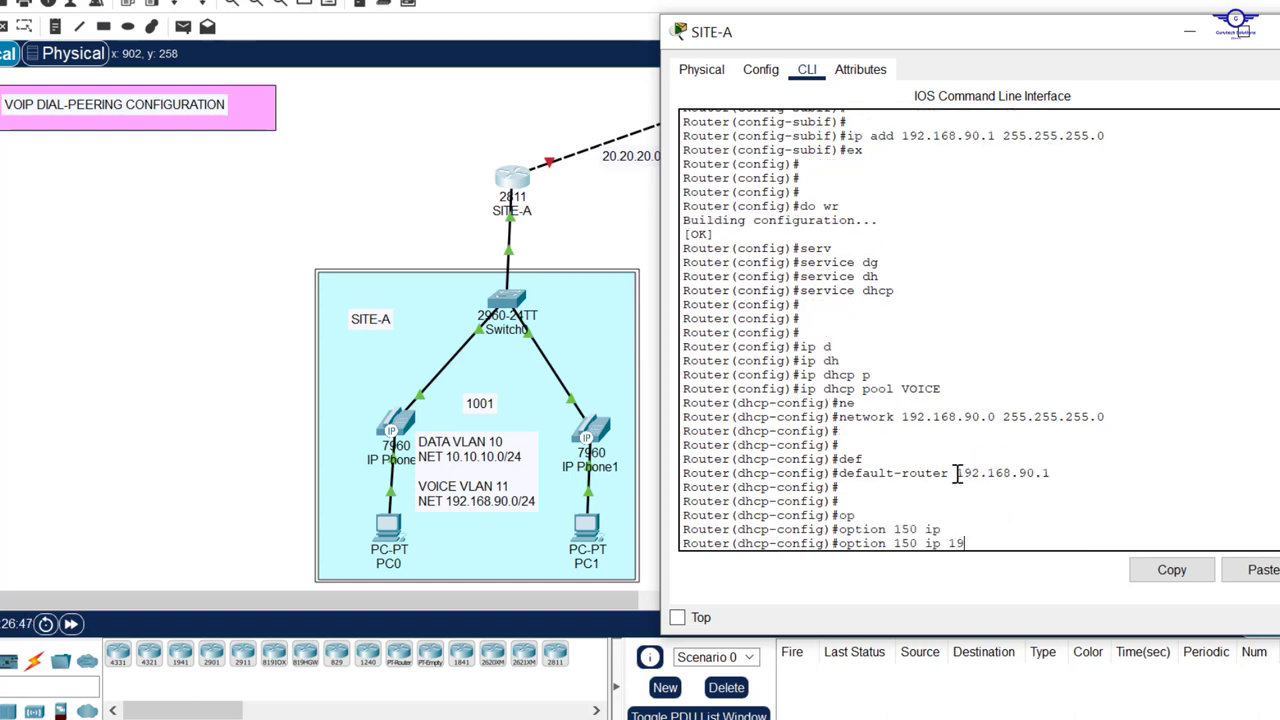
{"action": "type", "text": "2.168"}
{"action": "type", "text": ".10"}
{"action": "key", "text": "BackSpace"}
{"action": "key", "text": "BackSpace"}
{"action": "type", "text": "90.1"}
{"action": "key", "text": "Return"}
{"action": "type", "text": "ex"}
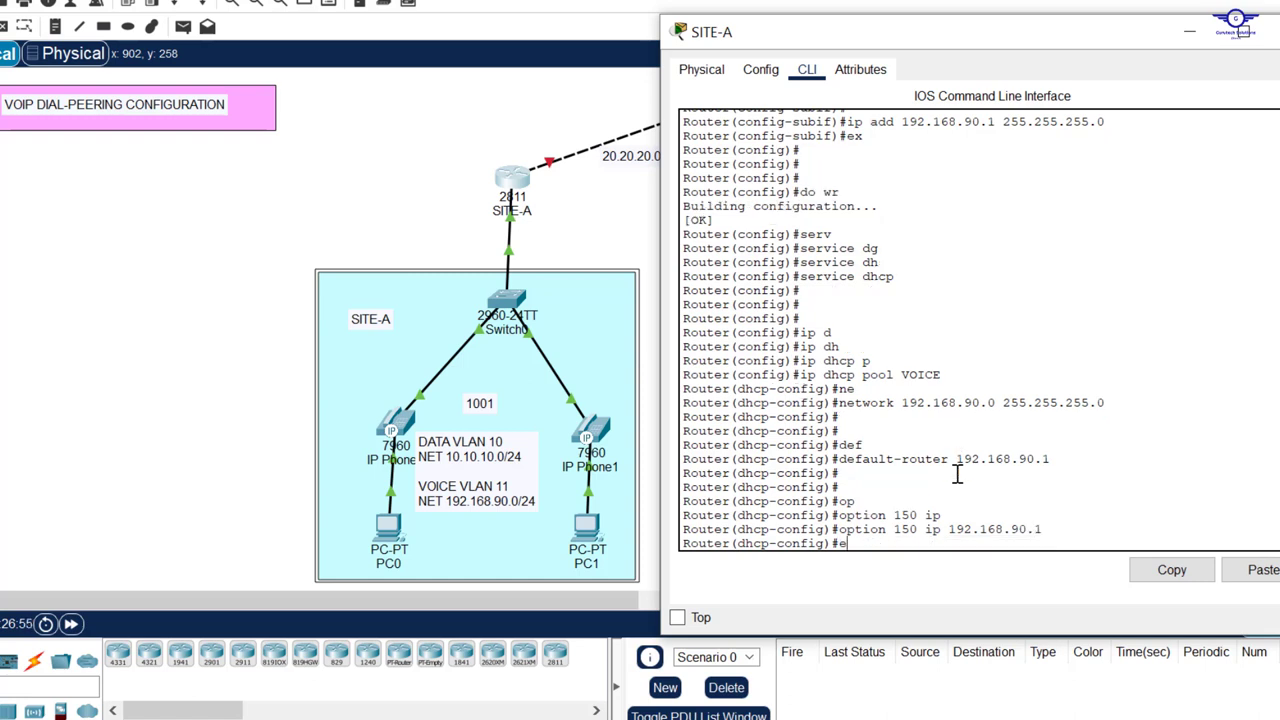
{"action": "key", "text": "Return"}
{"action": "key", "text": "Return"}
{"action": "key", "text": "Return"}
{"action": "key", "text": "Return"}
{"action": "key", "text": "Return"}
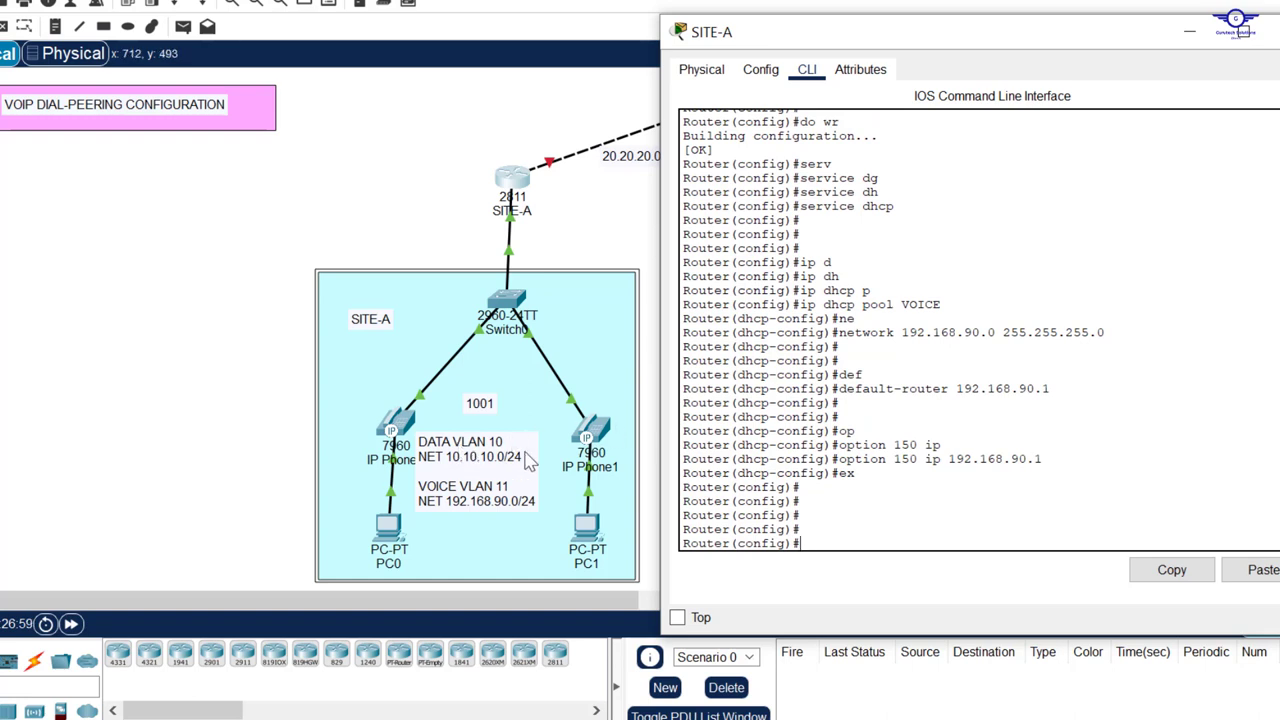
Step: Create a second DHCP pool named DATA on the SITE-A router with ip dhcp pool DATA
{"action": "key", "text": "Up"}
{"action": "key", "text": "Up"}
{"action": "key", "text": "Up"}
{"action": "key", "text": "Up"}
{"action": "key", "text": "Up"}
{"action": "key", "text": "Up"}
{"action": "key", "text": "Up"}
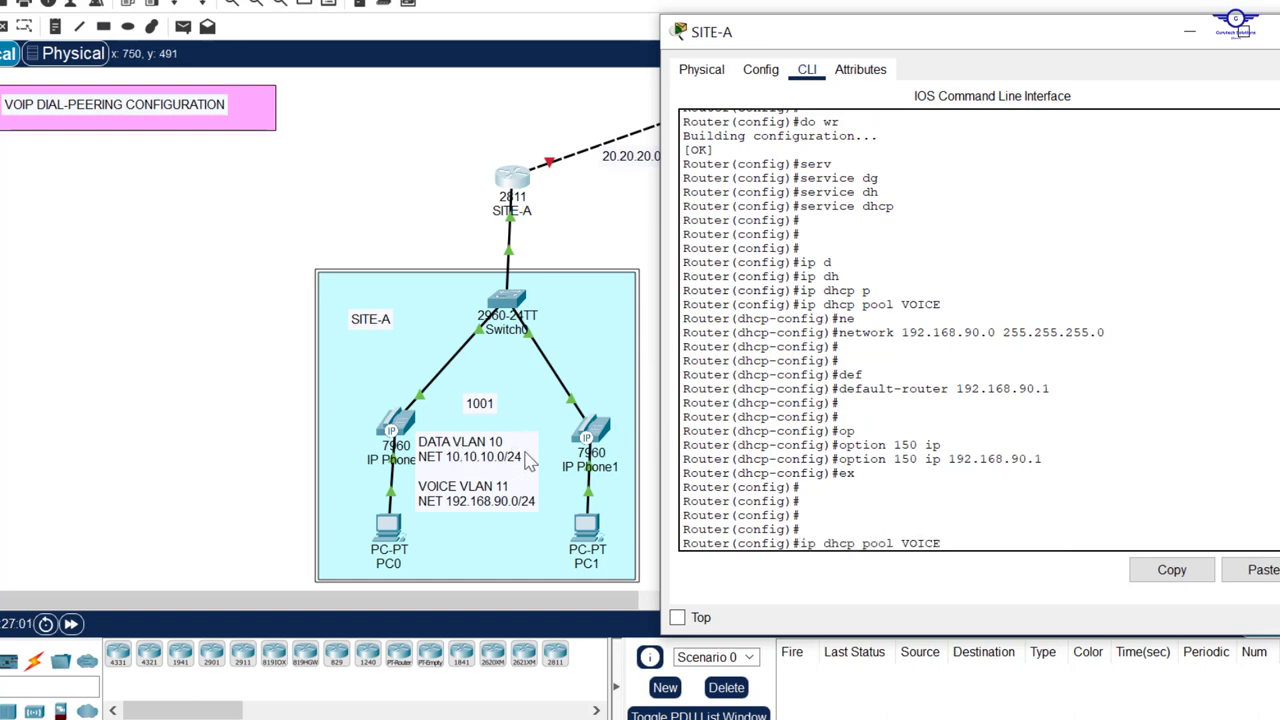
{"action": "key", "text": "BackSpace"}
{"action": "key", "text": "BackSpace"}
{"action": "type", "text": "DATA"}
{"action": "key", "text": "Return"}
{"action": "key", "text": "Return"}
{"action": "key", "text": "Return"}
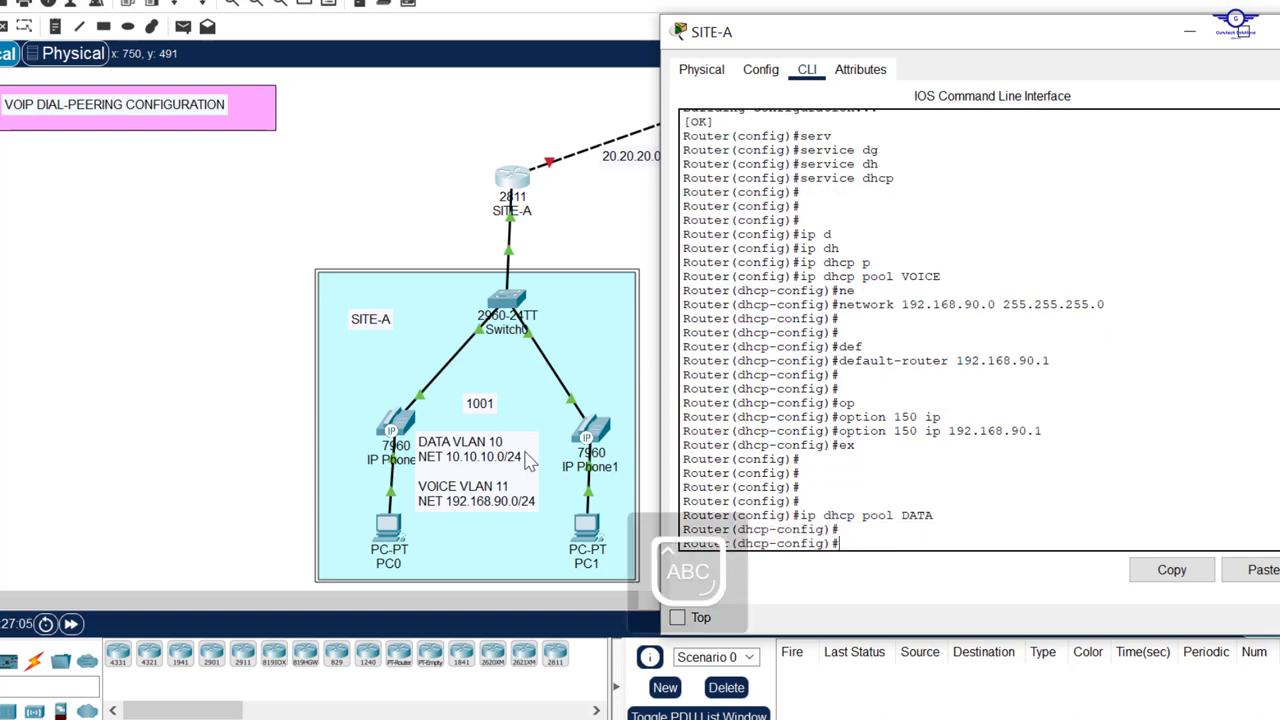
Step: Set the DATA pool's network to 10.10.10.0 with mask 255.255.255.0
{"action": "type", "text": "net"}
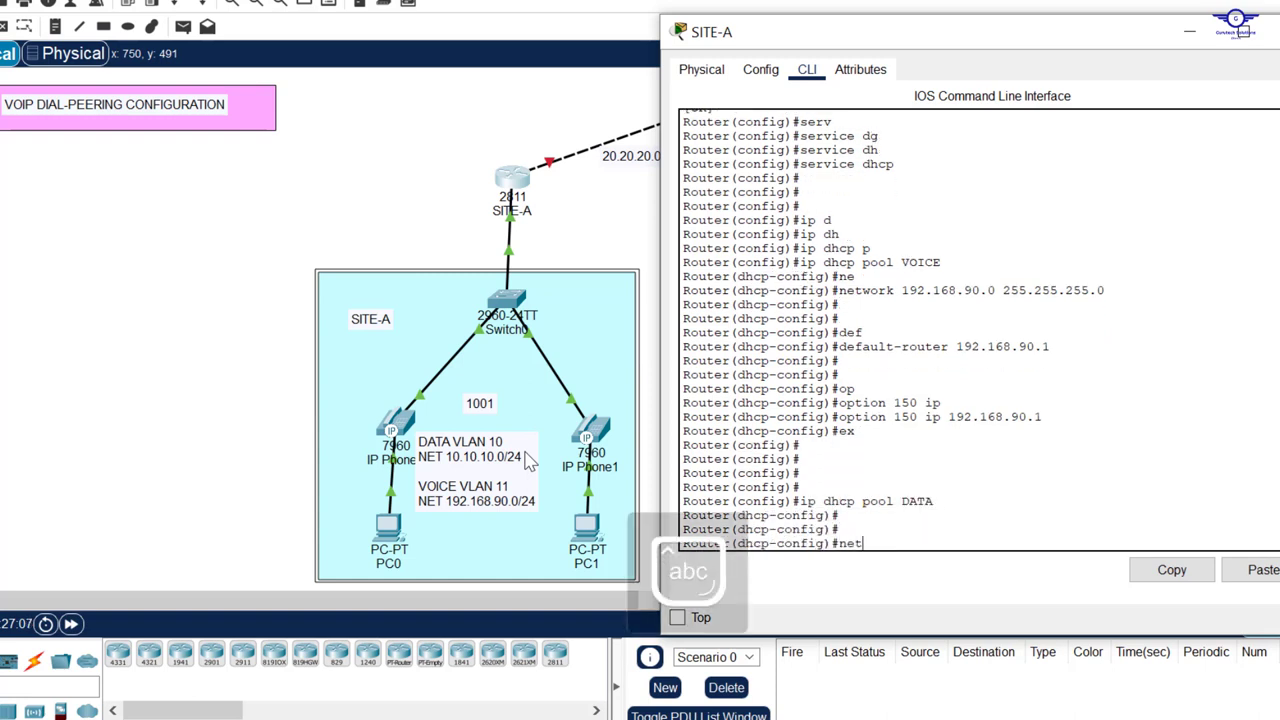
{"action": "key", "text": "Tab"}
{"action": "type", "text": "10.10"}
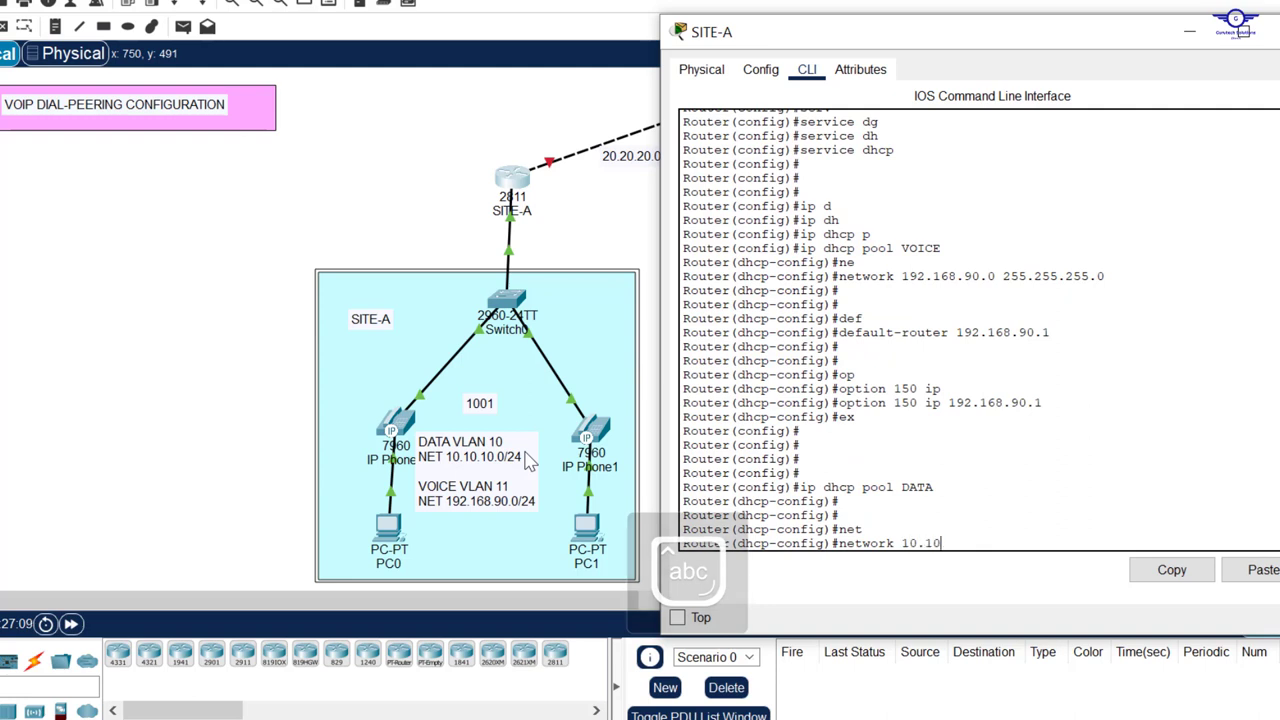
{"action": "type", "text": ".10.0 "}
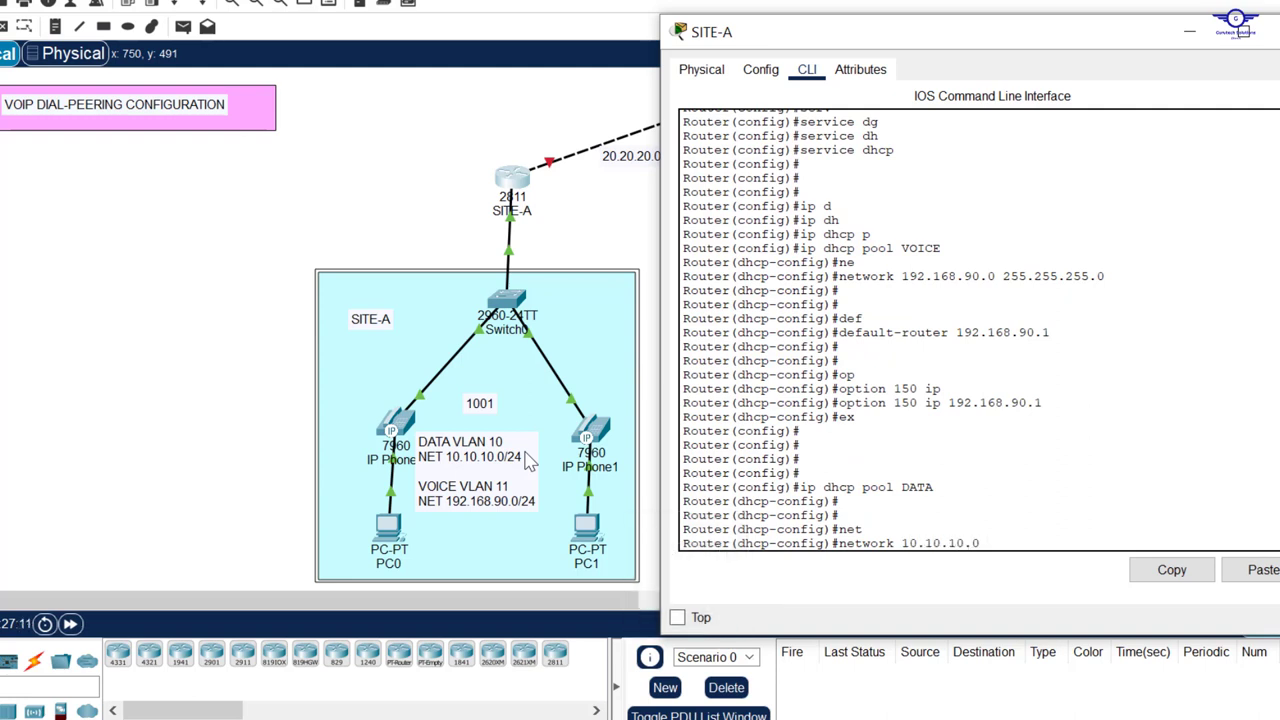
{"action": "type", "text": "255.255.255"}
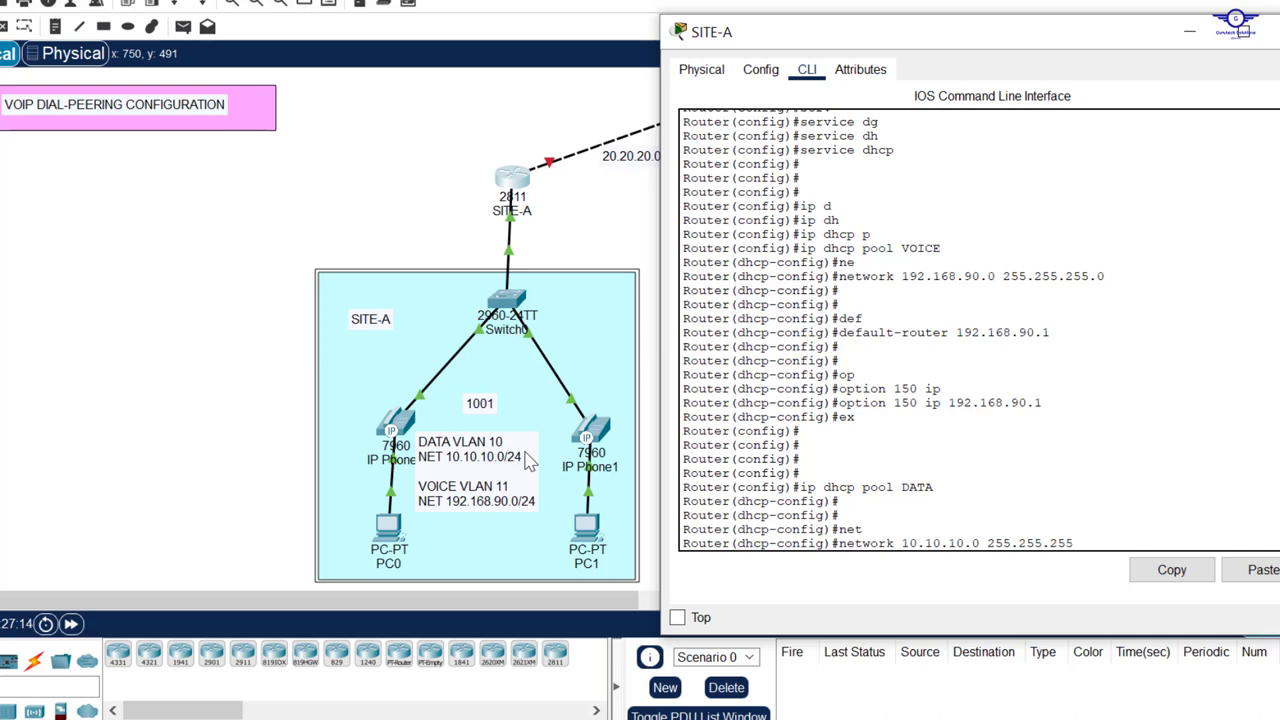
{"action": "type", "text": ".0"}
{"action": "key", "text": "Return"}
{"action": "key", "text": "Return"}
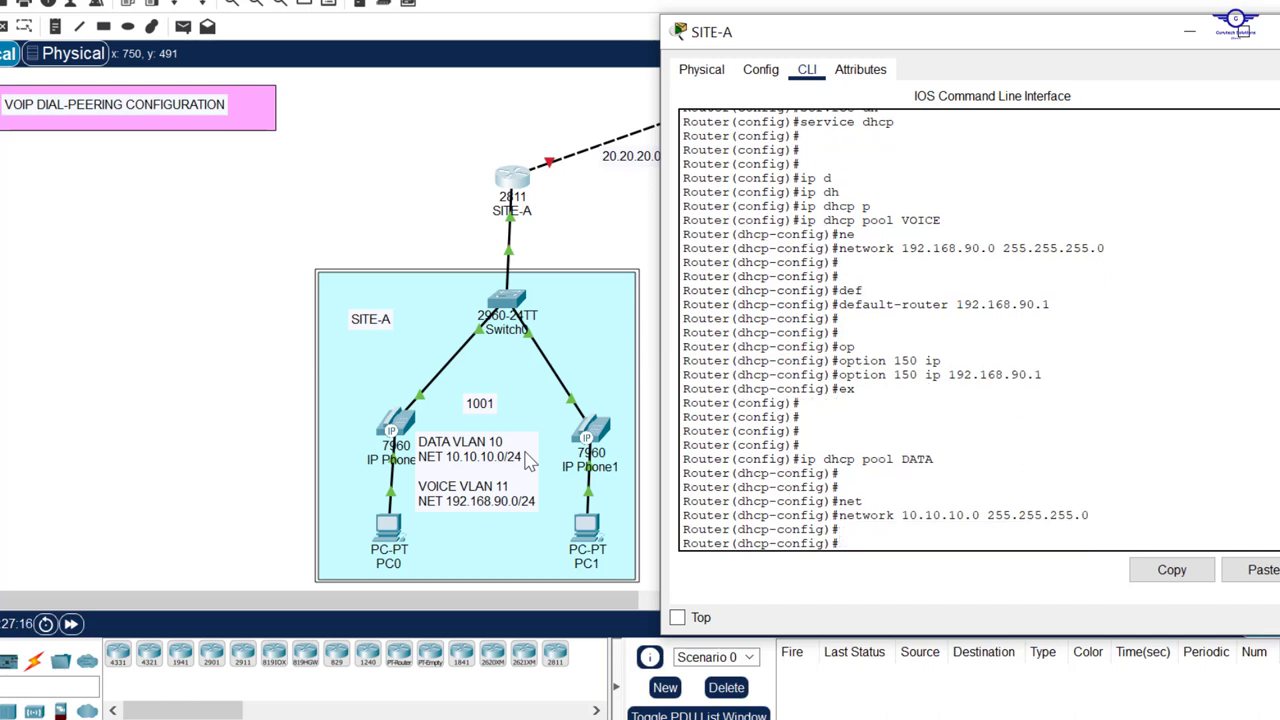
Step: Check the address of subinterface fa0/1.10 in the earlier output and set the DATA pool's default-router to 10.10.10.1
{"action": "type", "text": "def"}
{"action": "key", "text": "Tab"}
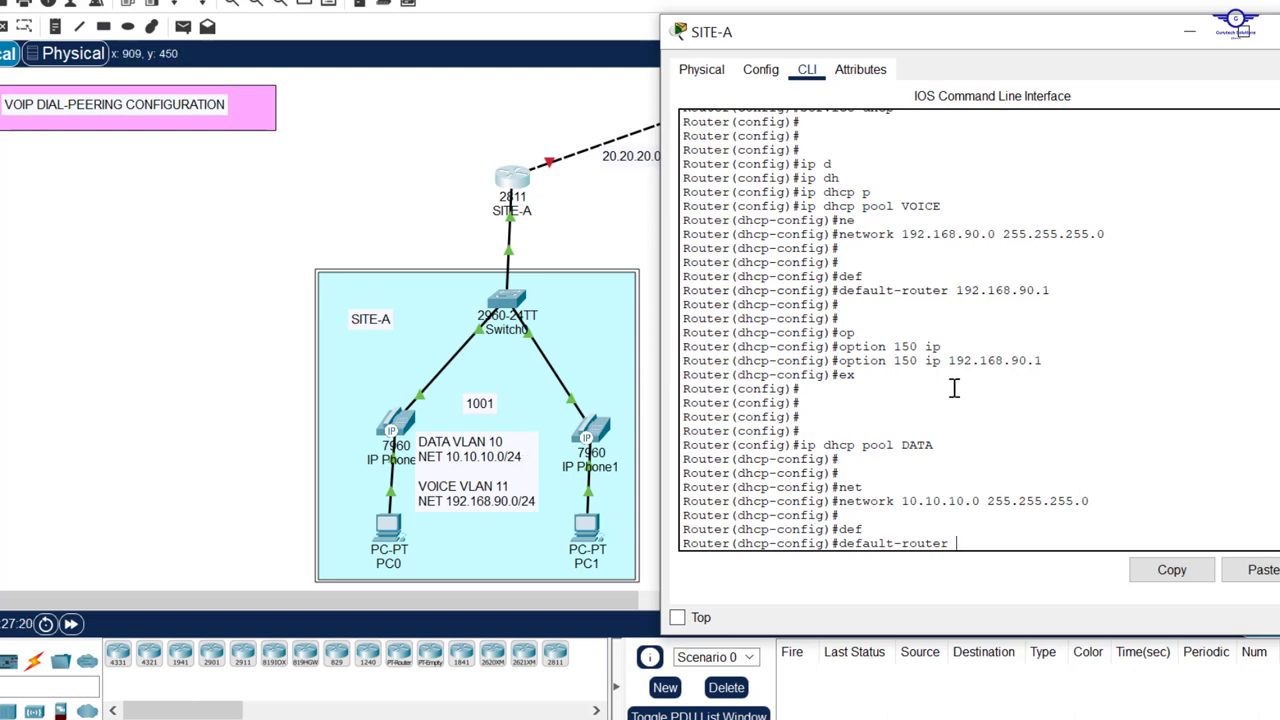
{"action": "scroll", "coordinate": [955, 380], "scroll_direction": "up", "scroll_amount": 10}
{"action": "scroll", "coordinate": [980, 342], "scroll_direction": "up", "scroll_amount": 2}
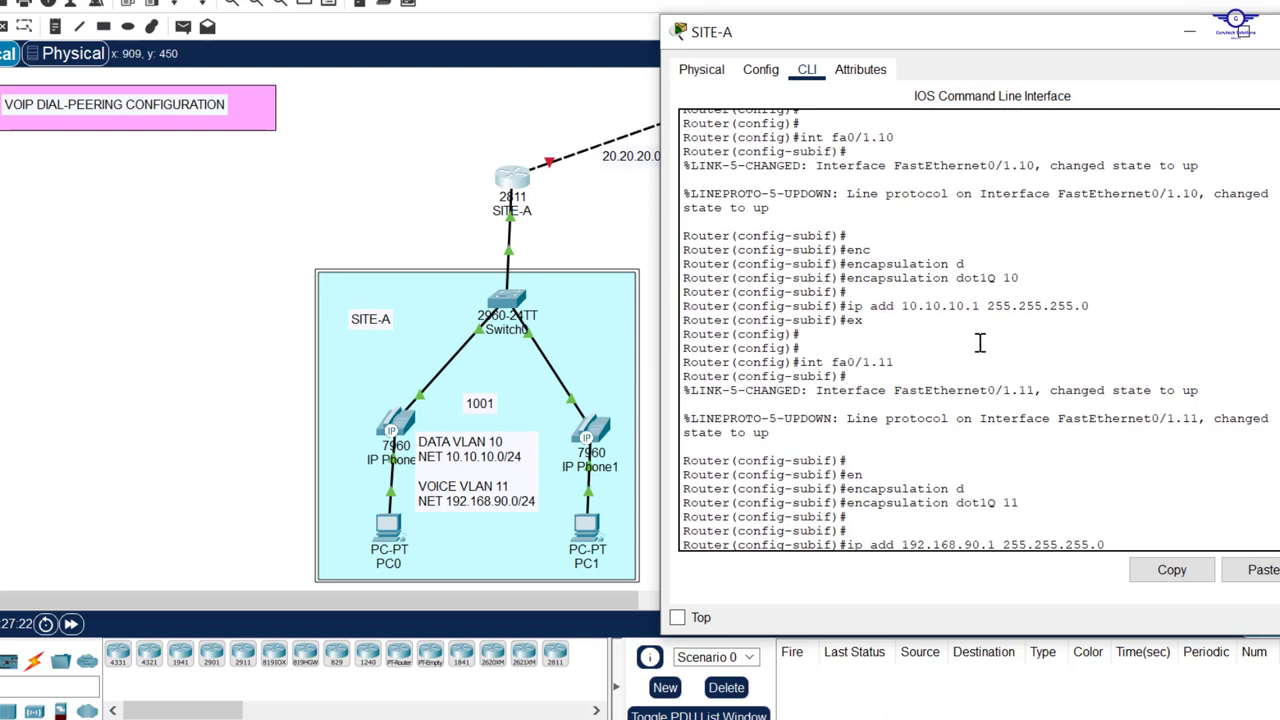
{"action": "left_click_drag", "start_coordinate": [981, 306], "coordinate": [897, 306]}
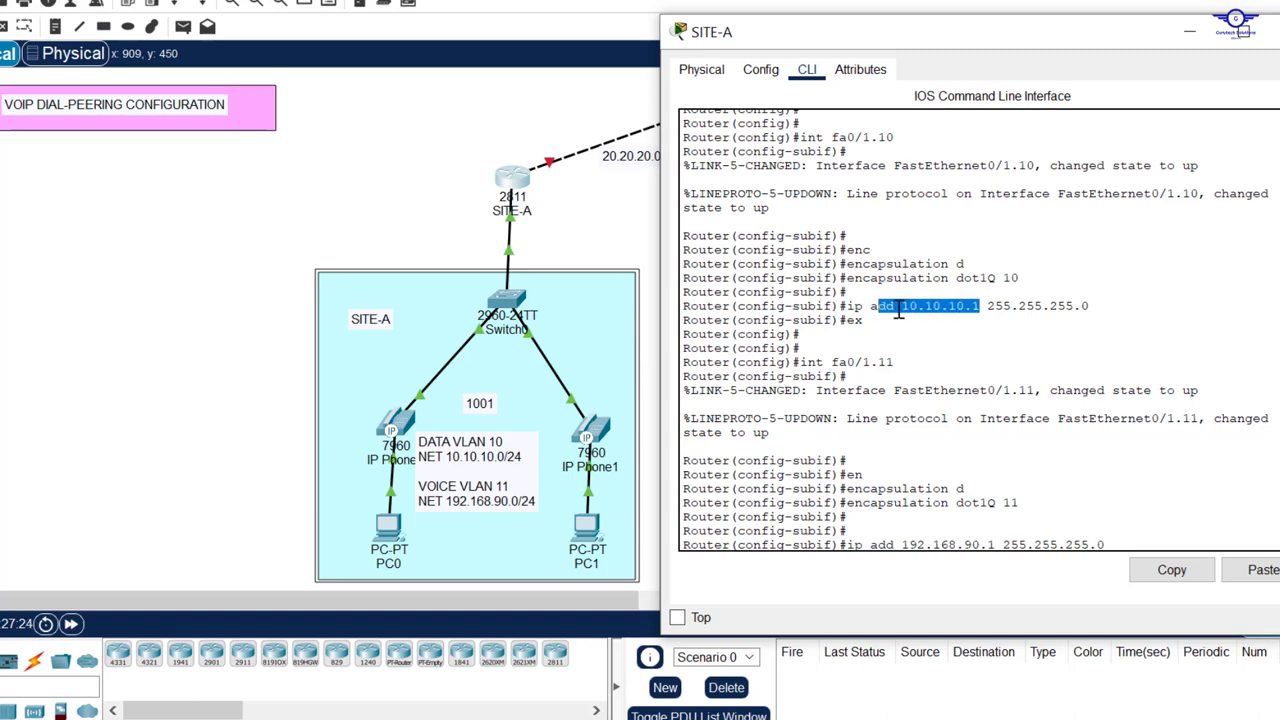
{"action": "scroll", "coordinate": [905, 309], "scroll_direction": "down", "scroll_amount": 10}
{"action": "scroll", "coordinate": [905, 309], "scroll_direction": "down", "scroll_amount": 5}
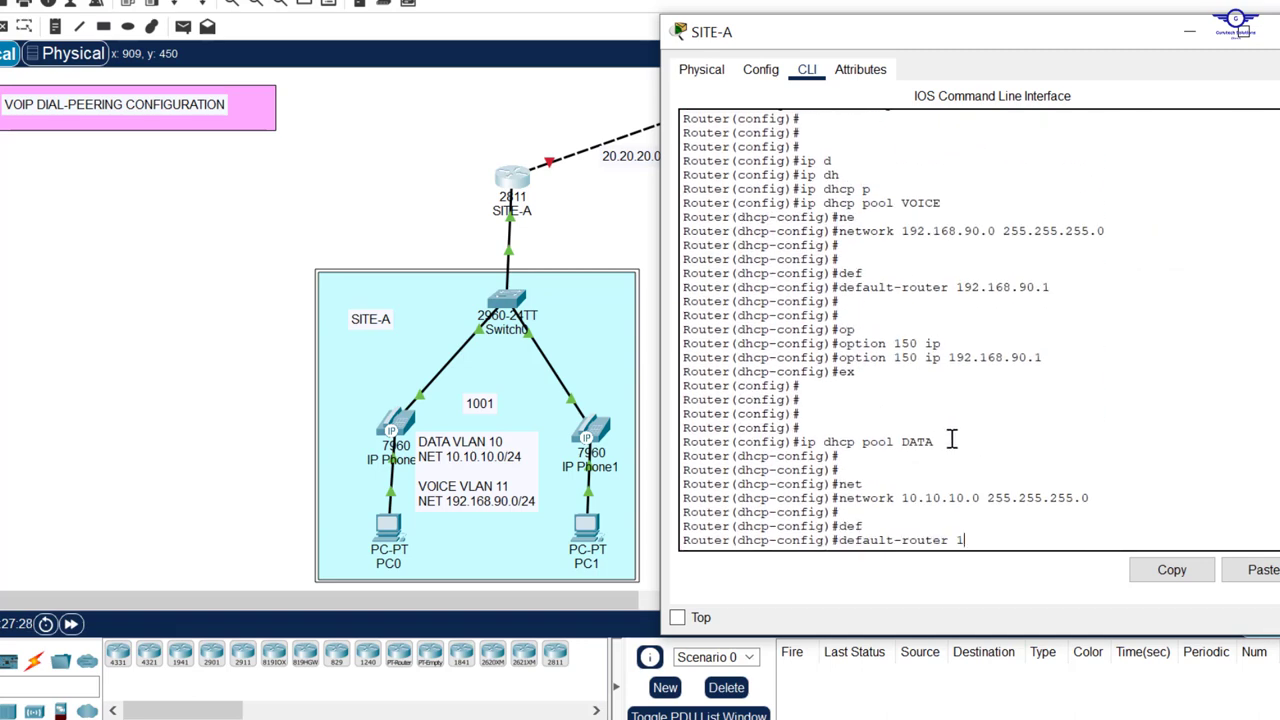
{"action": "type", "text": "0.10.10.1"}
{"action": "key", "text": "Return"}
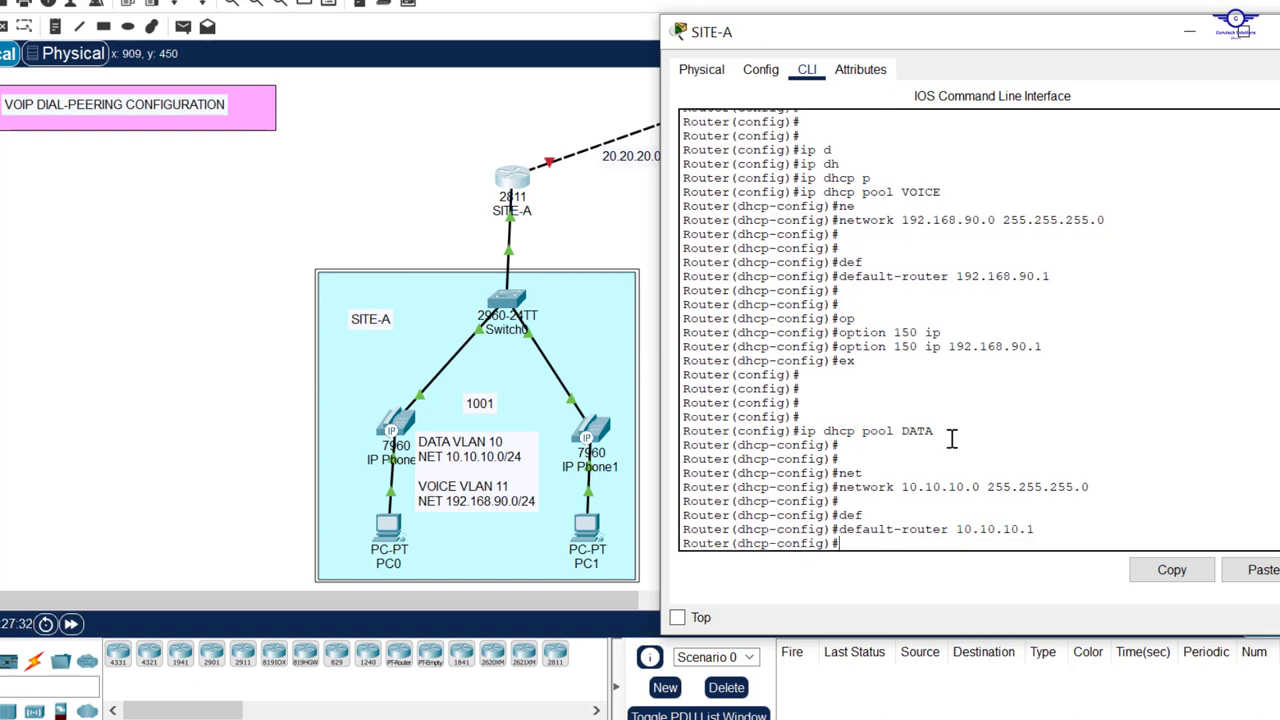
Step: Exit the DATA pool configuration, save the SITE-A router's configuration with do wr and close its window
{"action": "type", "text": "ex"}
{"action": "key", "text": "Return"}
{"action": "key", "text": "Return"}
{"action": "key", "text": "Return"}
{"action": "key", "text": "Return"}
{"action": "type", "text": "do"}
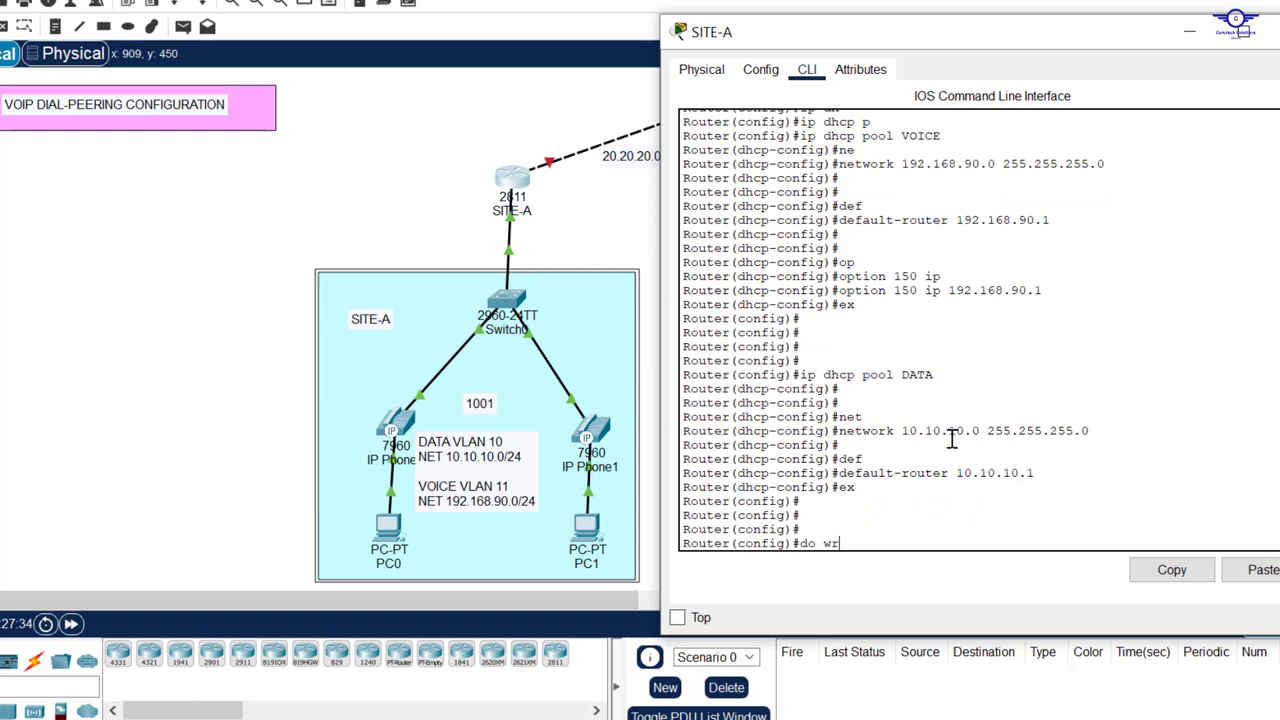
{"action": "type", "text": " wr"}
{"action": "key", "text": "Return"}
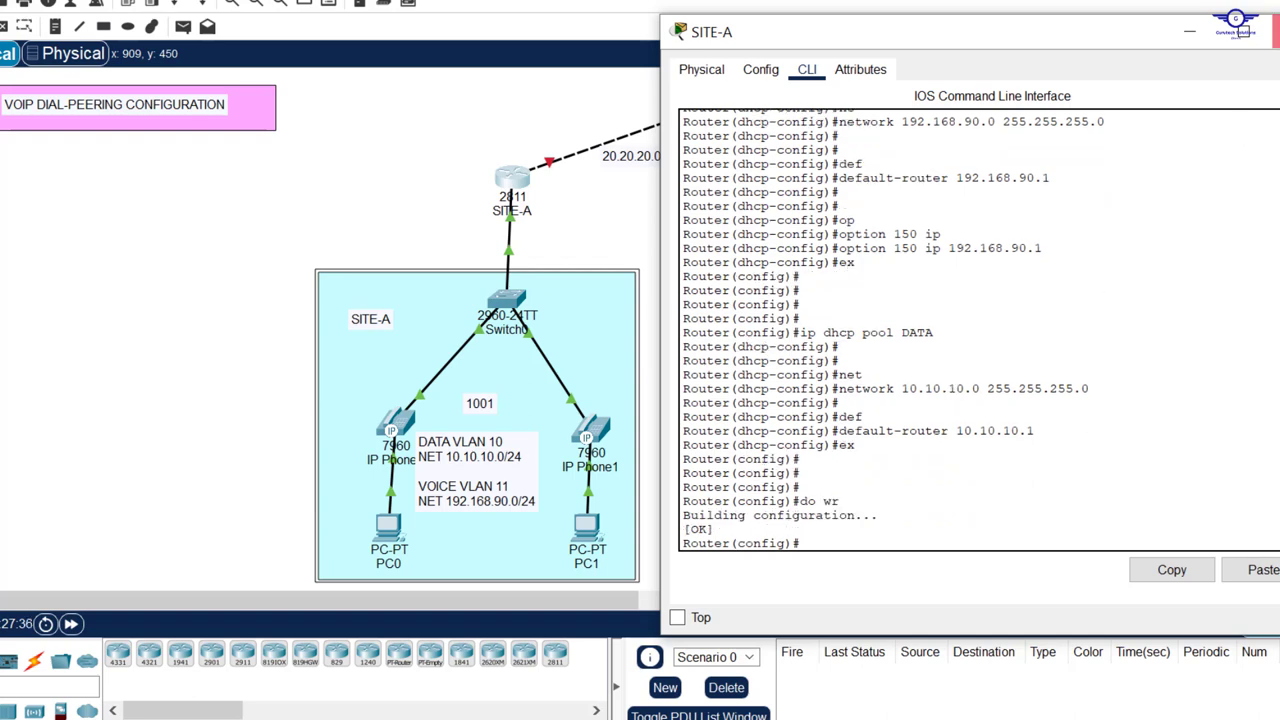
{"action": "left_click", "coordinate": [1274, 32]}
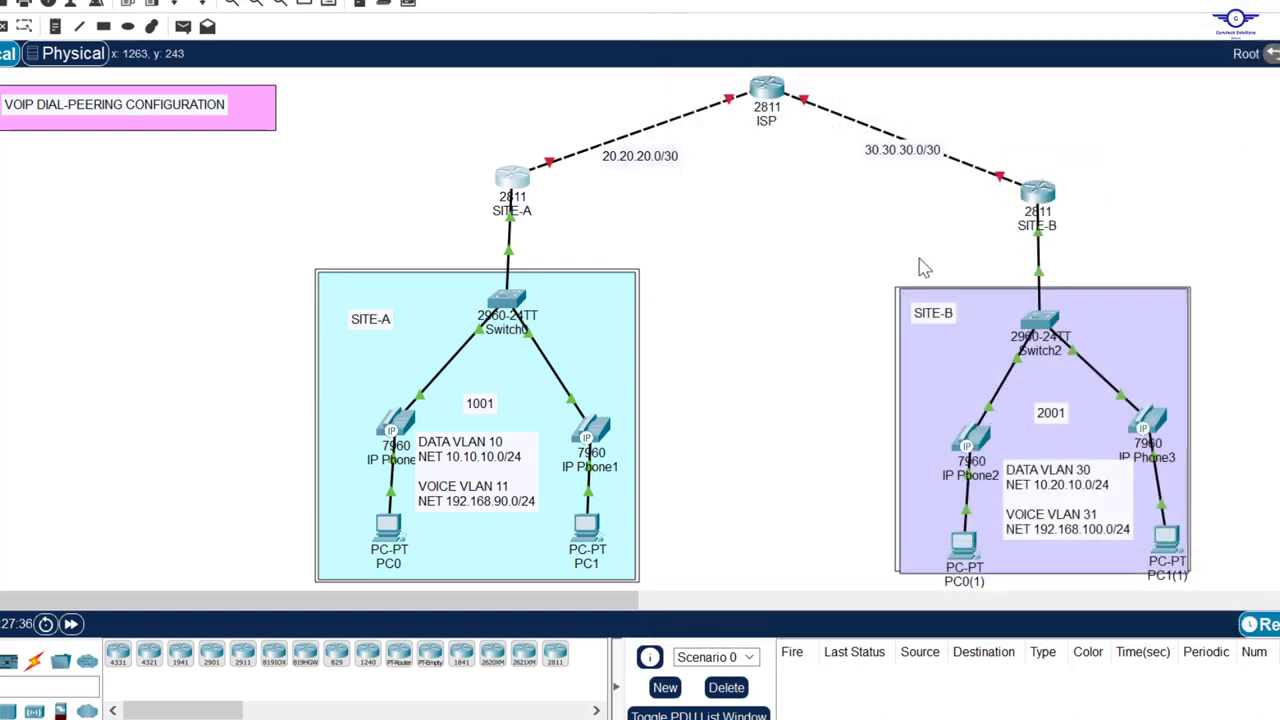
Step: On SITE-B's router, enable service dhcp and create pool VOICE with network 192.168.100.0 255.255.255.0, default-router 192.168.100.1 and option 150 ip 192.168.100.1
{"action": "left_click", "coordinate": [1038, 195]}
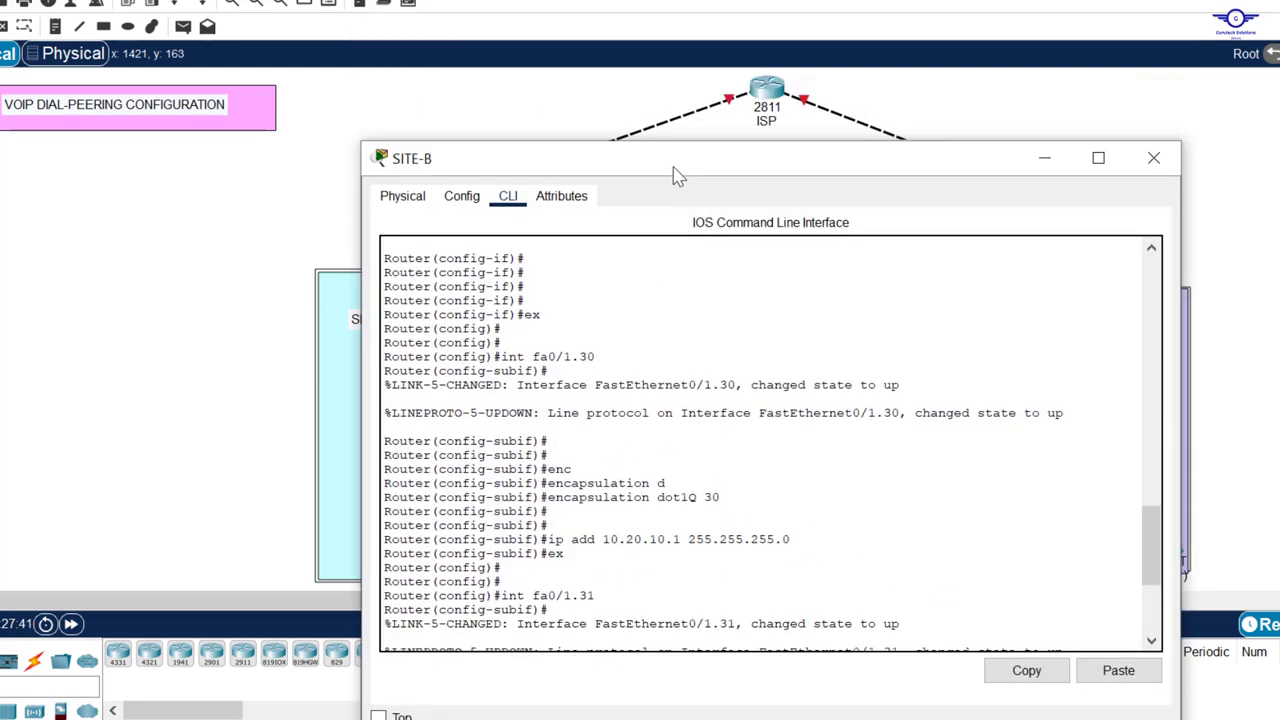
{"action": "type", "text": "serv service d service dhcp    ip dh ip dhcp p ip dhcp pool VOICE   net network 192.168.10"}
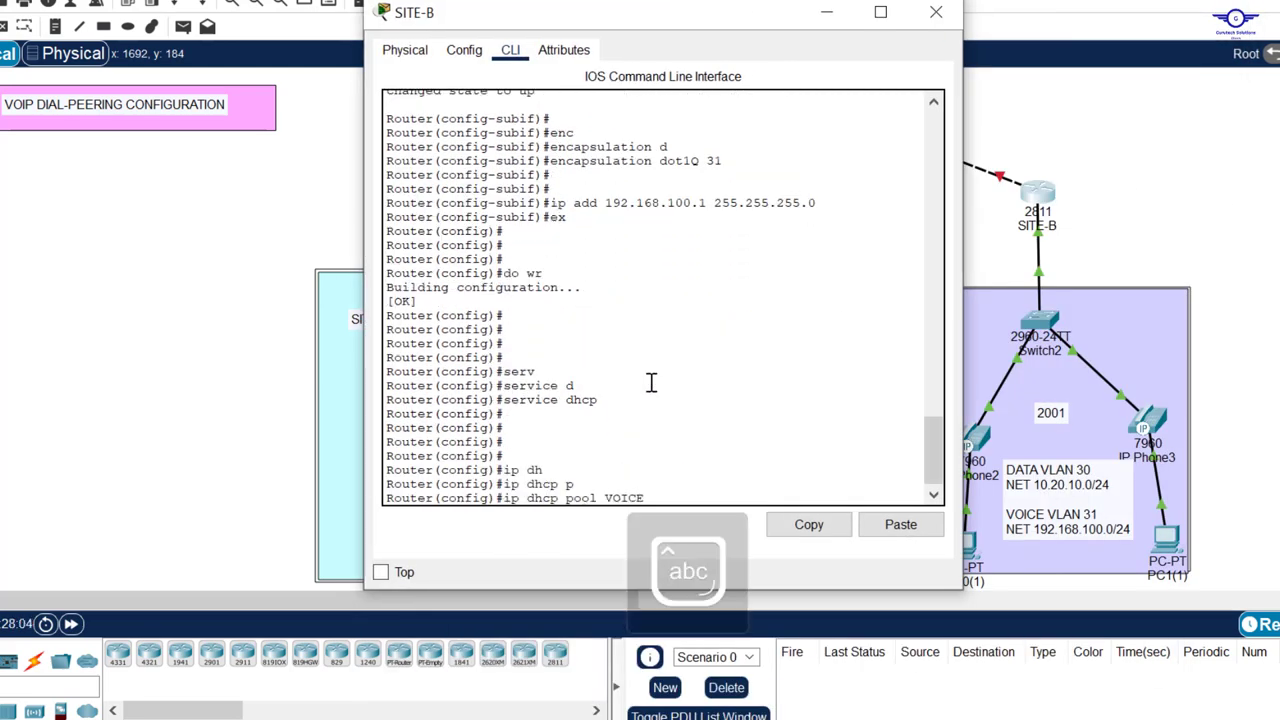
{"action": "type", "text": "0.0 255.255.255.0   def default-router 192.168.100.1  op option 150 ip 192.168.100.1"}
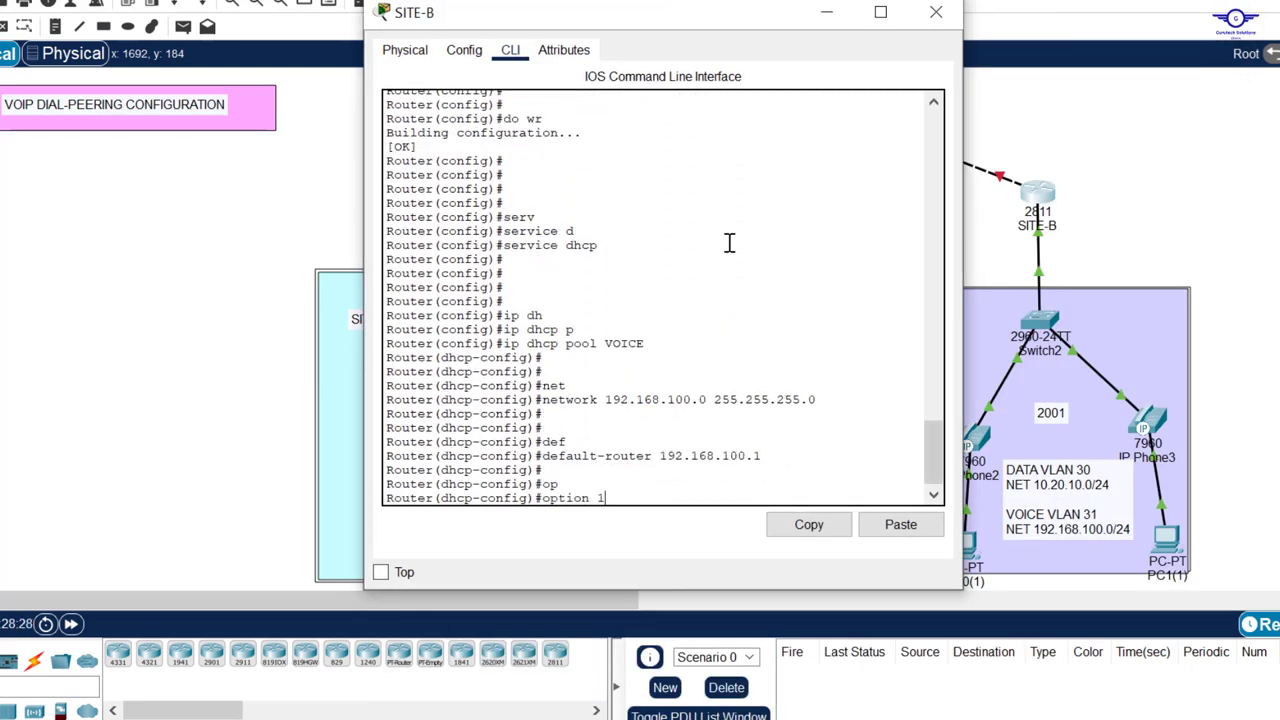
Step: Create SITE-B's DATA pool with network 10.20.10.0 255.255.255.0 and default-router 10.20.10.1, save with do wr, and close the router window
{"action": "type", "text": " ex   ip dhcp pool DATA  net network 10.20.10.0 255.255.255.0 def default-router 10.2"}
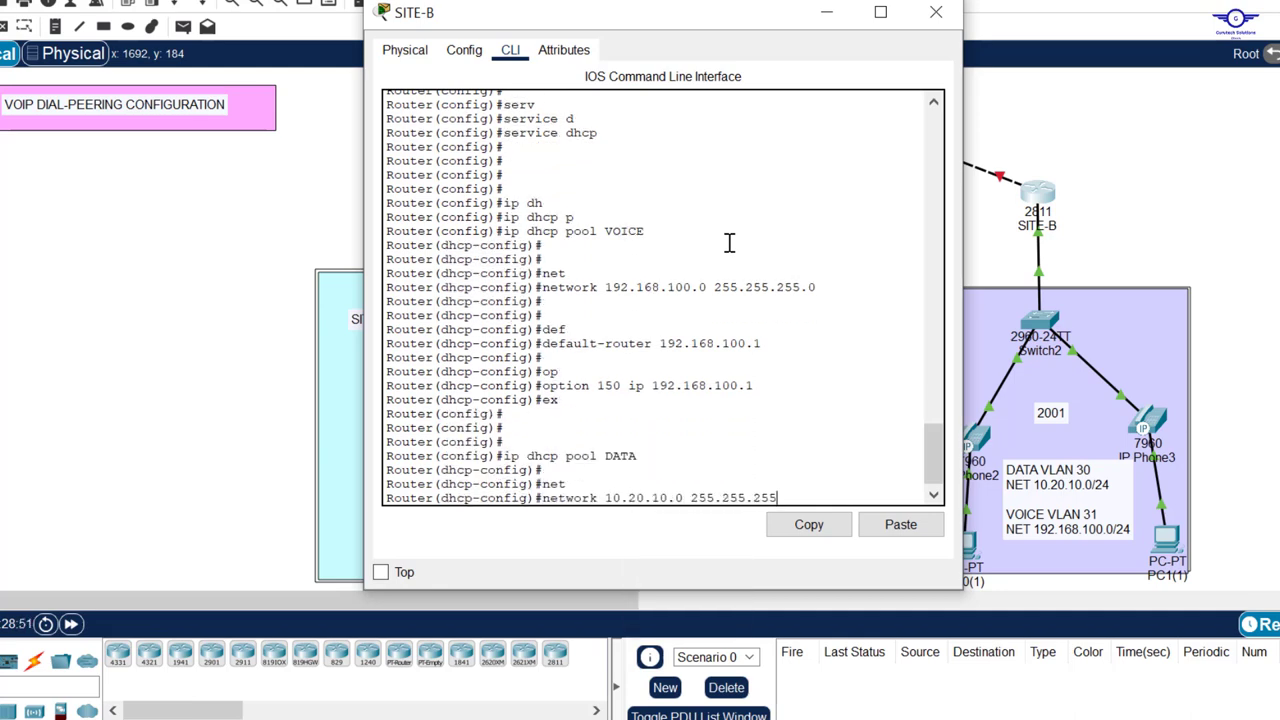
{"action": "type", "text": "0.10.1 ex   do wr"}
{"action": "scroll", "coordinate": [717, 226], "scroll_direction": "up", "scroll_amount": 10}
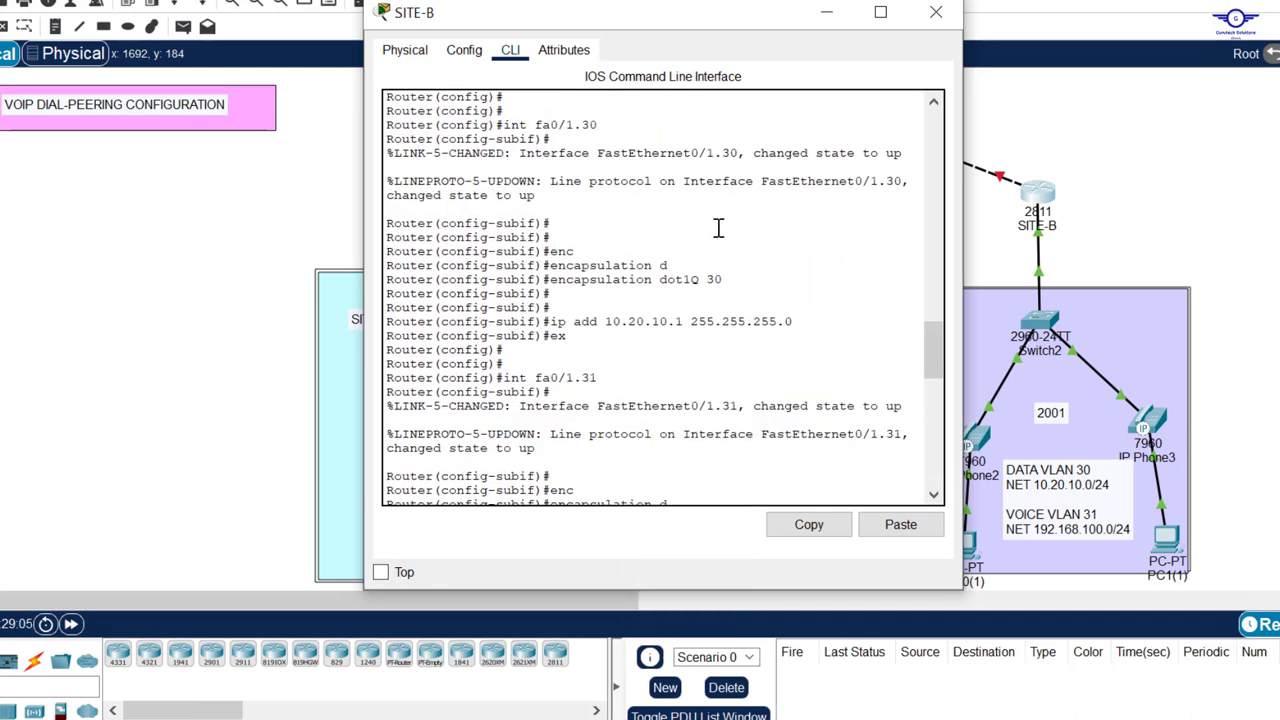
{"action": "scroll", "coordinate": [718, 228], "scroll_direction": "down", "scroll_amount": 10}
{"action": "left_click", "coordinate": [936, 12]}
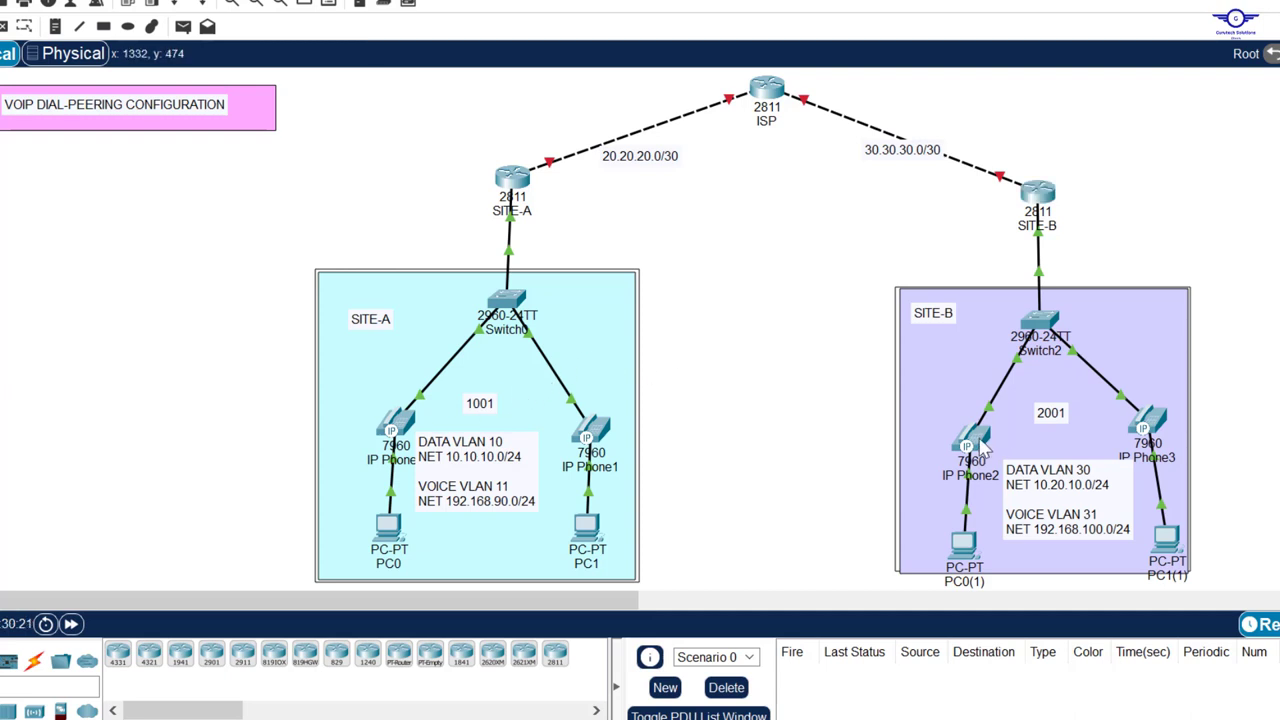
Step: Change the extension labels on the topology to 1000 for SITE-A and 2000 for SITE-B
{"action": "mouse_move", "coordinate": [982, 448]}
{"action": "mouse_move", "coordinate": [966, 560]}
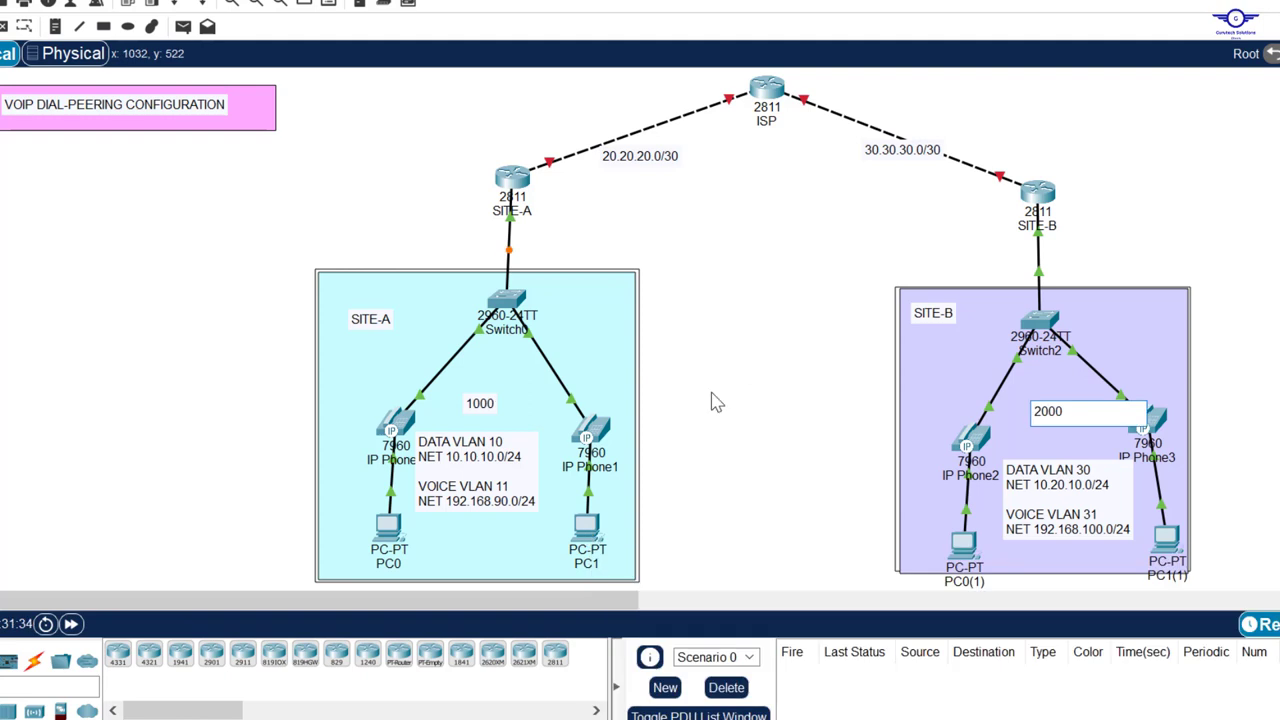
{"action": "left_click", "coordinate": [724, 452]}
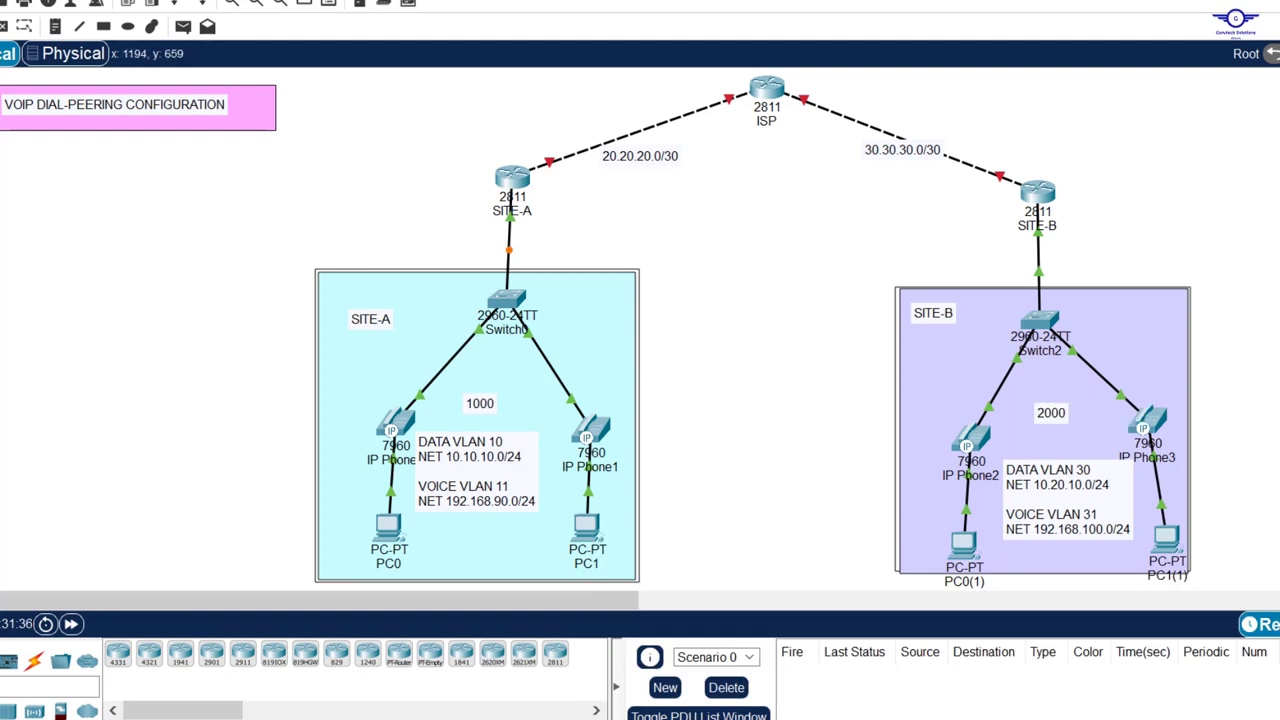
Step: Highlight Configure telephony service in Notepad's config-guide.txt, switch back to Packet Tracer and enter global configuration mode on the SITE-A router
{"action": "key", "text": "alt+Tab"}
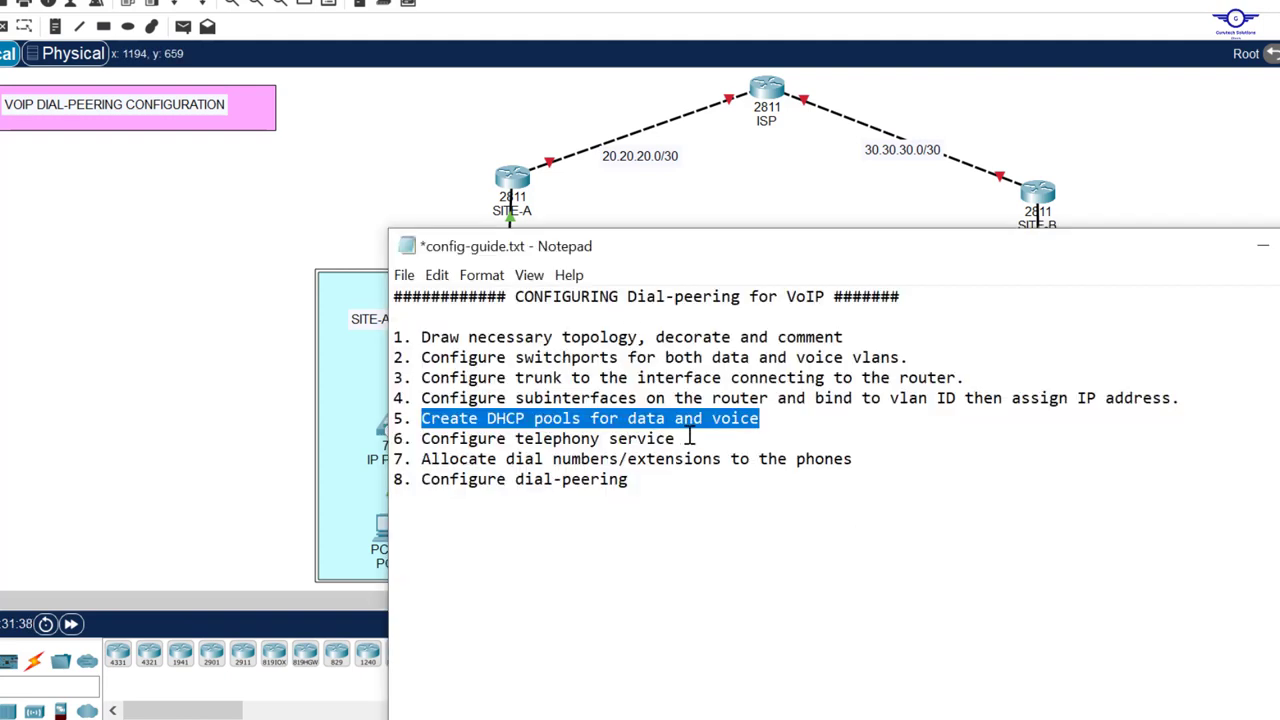
{"action": "left_click_drag", "start_coordinate": [689, 438], "coordinate": [424, 439]}
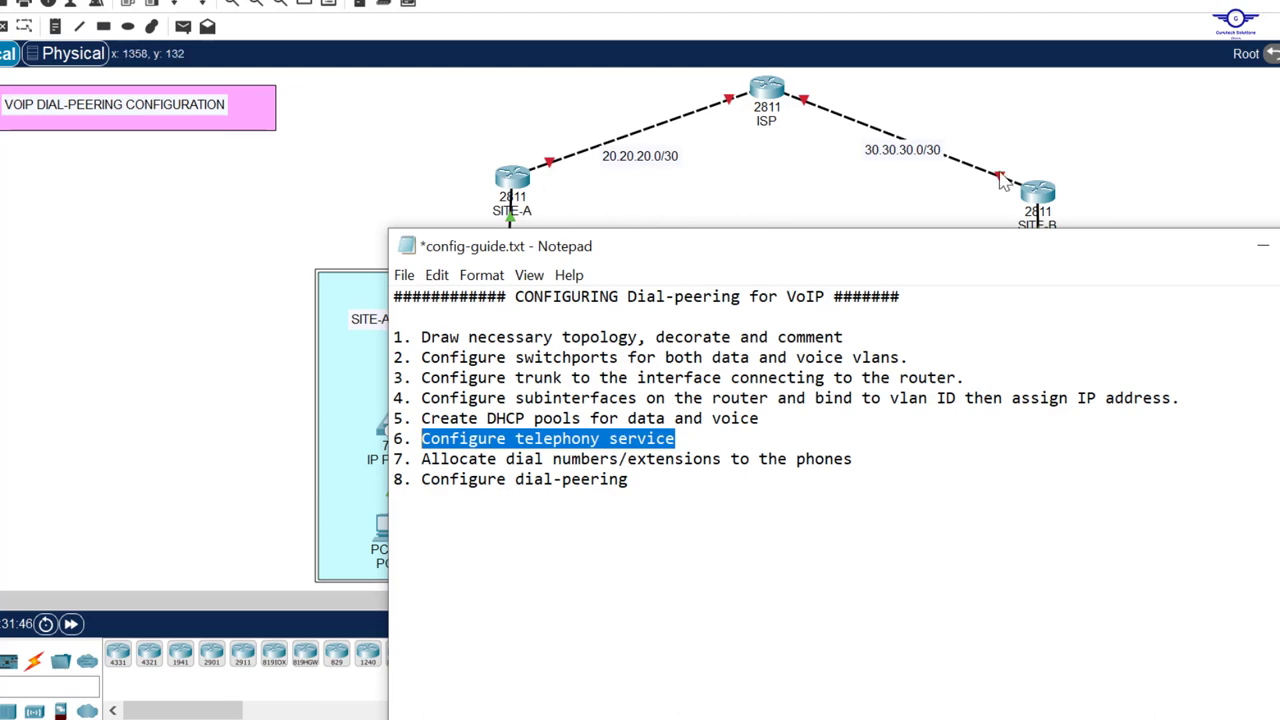
{"action": "left_click", "coordinate": [512, 186]}
{"action": "key", "text": "Return"}
{"action": "key", "text": "Return"}
{"action": "key", "text": "Return"}
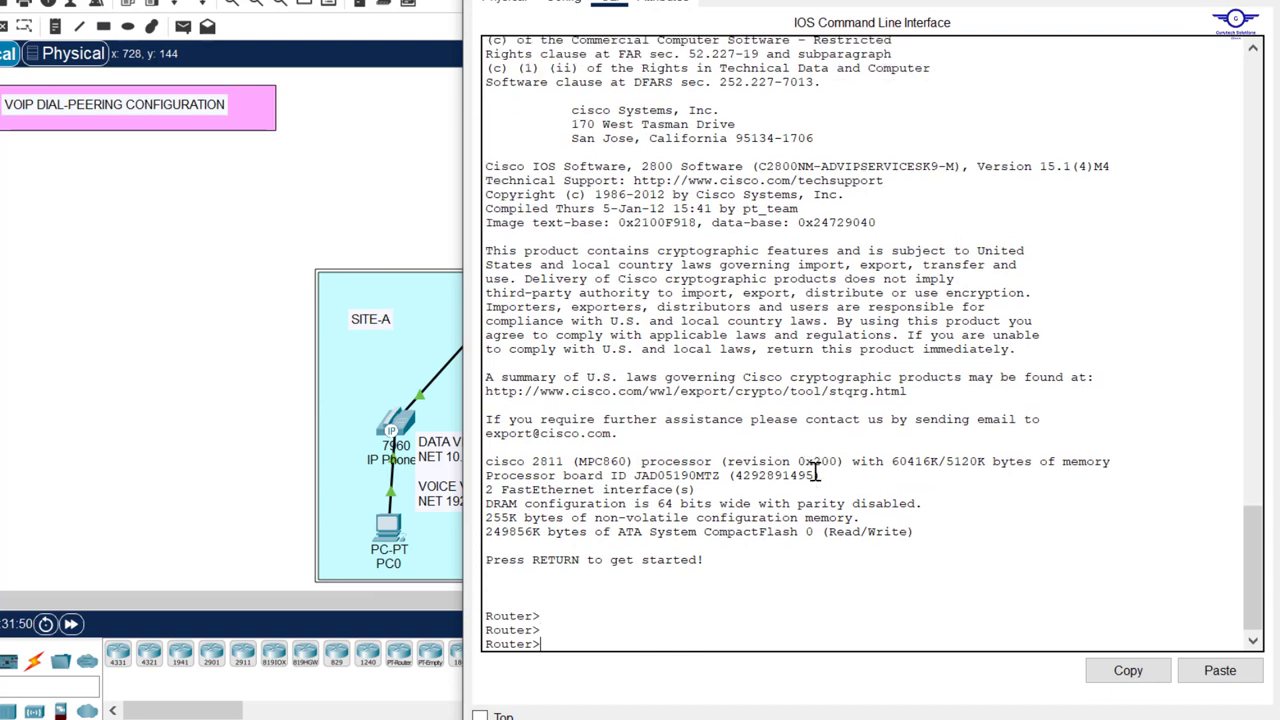
{"action": "type", "text": "en"}
{"action": "key", "text": "Return"}
{"action": "type", "text": "co"}
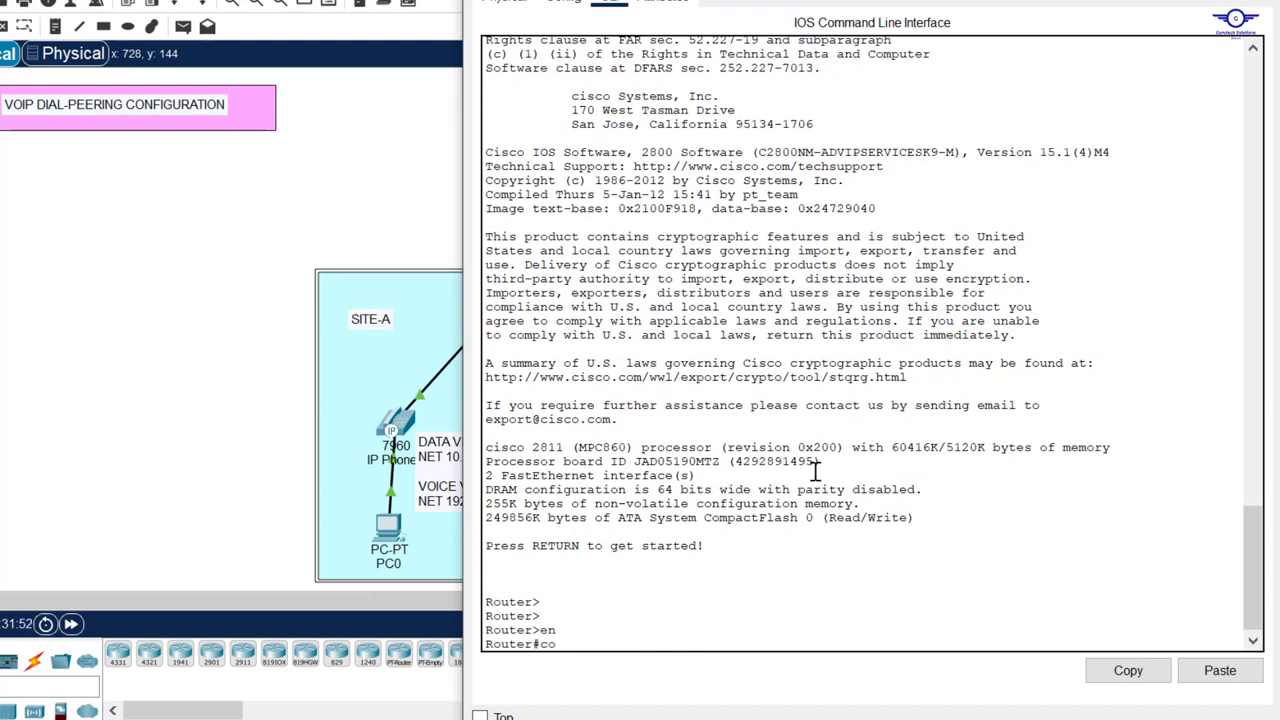
{"action": "type", "text": "nf t"}
{"action": "key", "text": "Return"}
{"action": "key", "text": "Return"}
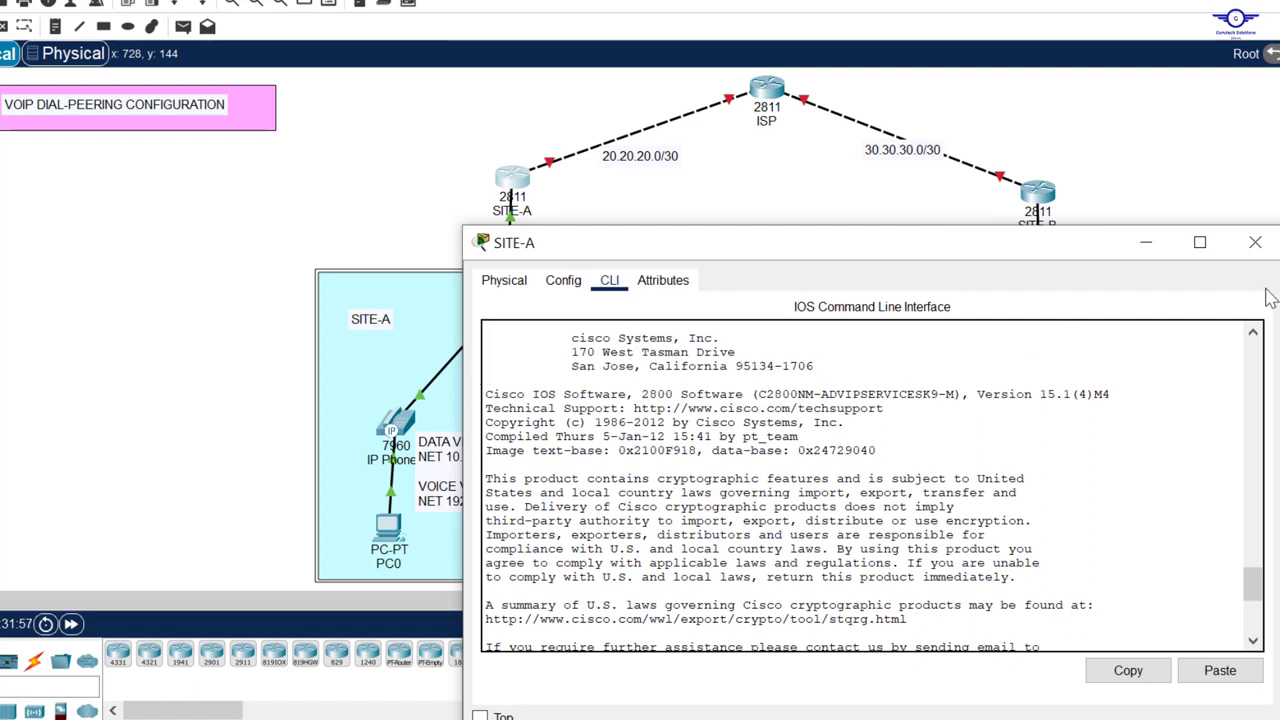
Step: Narrow SITE-A's router window, move it clear of the SITE-A topology, and enter telephony-service configuration mode
{"action": "left_click_drag", "start_coordinate": [1276, 310], "coordinate": [1053, 310]}
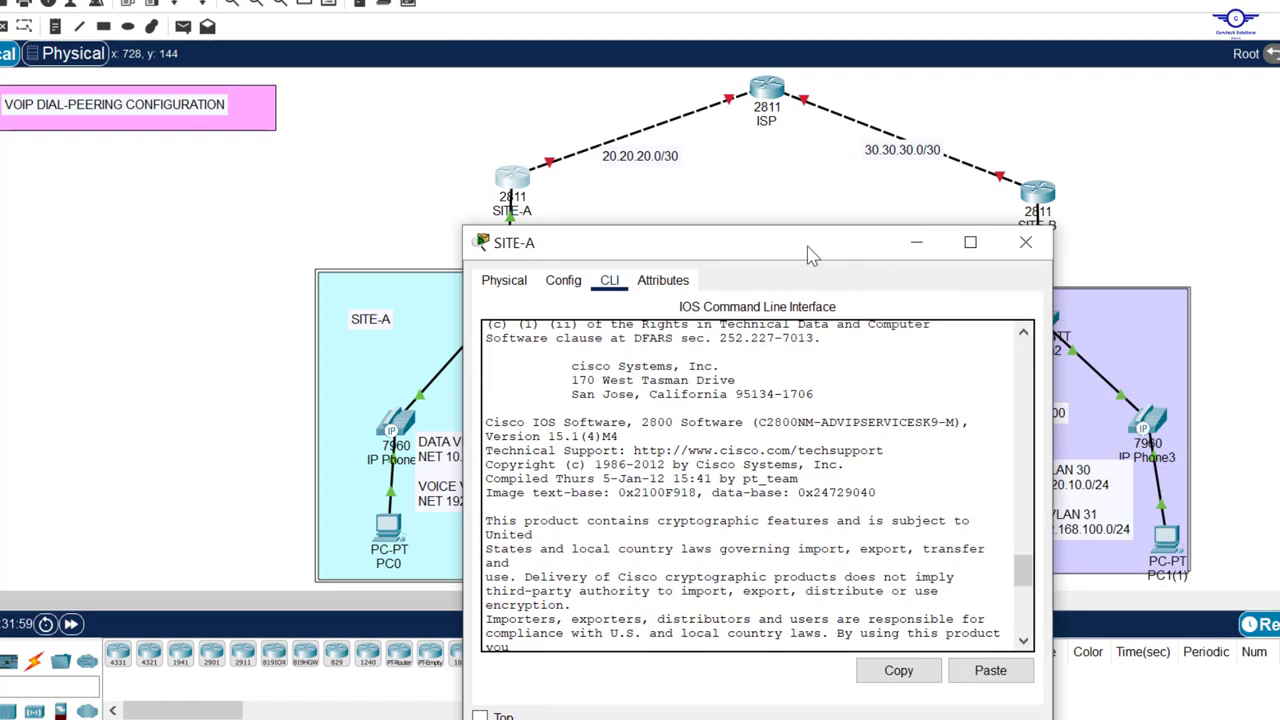
{"action": "left_click_drag", "start_coordinate": [810, 243], "coordinate": [1001, 79]}
{"action": "key", "text": "Return"}
{"action": "key", "text": "Return"}
{"action": "key", "text": "Return"}
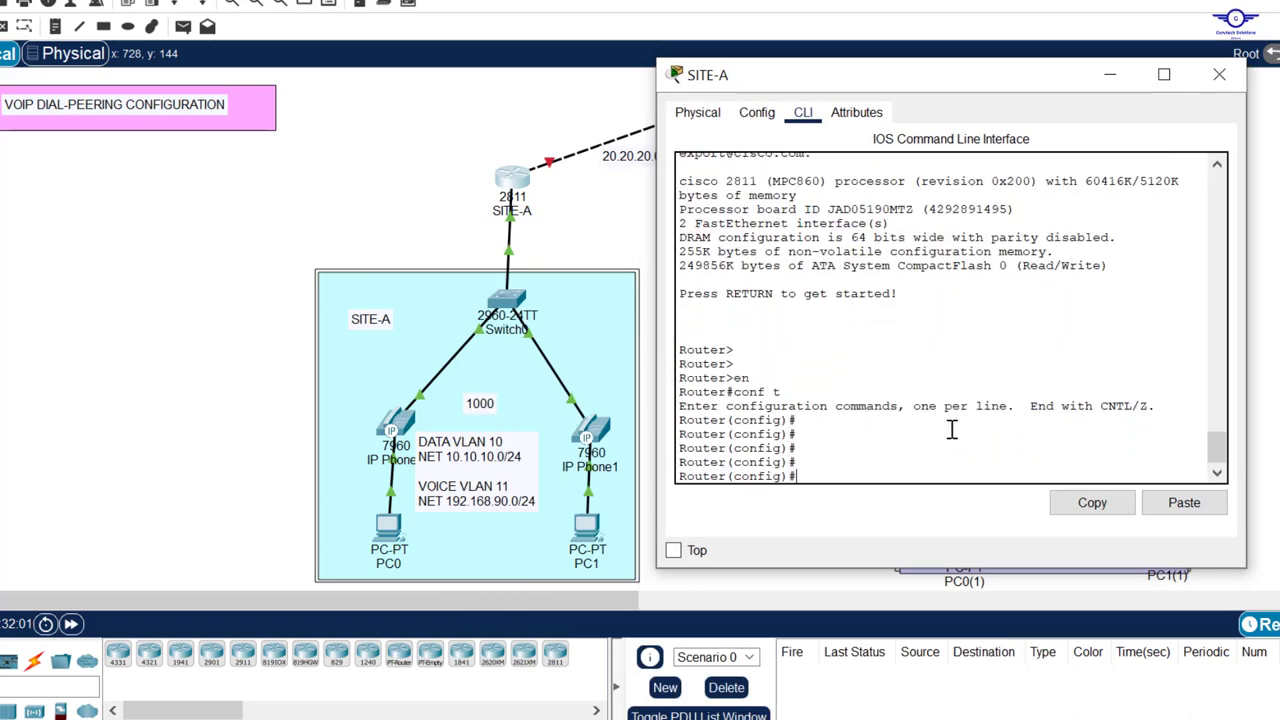
{"action": "type", "text": "tel"}
{"action": "key", "text": "Tab"}
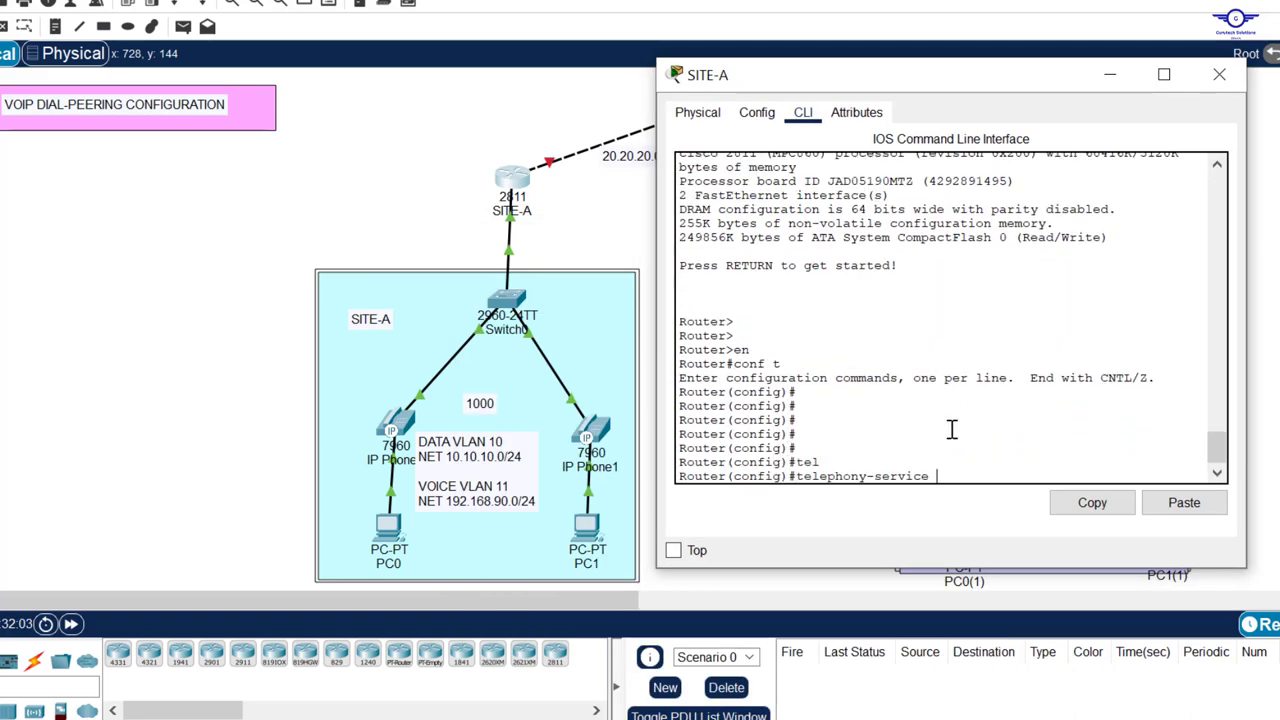
{"action": "key", "text": "Return"}
{"action": "key", "text": "Return"}
Step: Set max-ephones 10 and max-dn 10 in SITE-A's telephony service
{"action": "type", "text": "ma"}
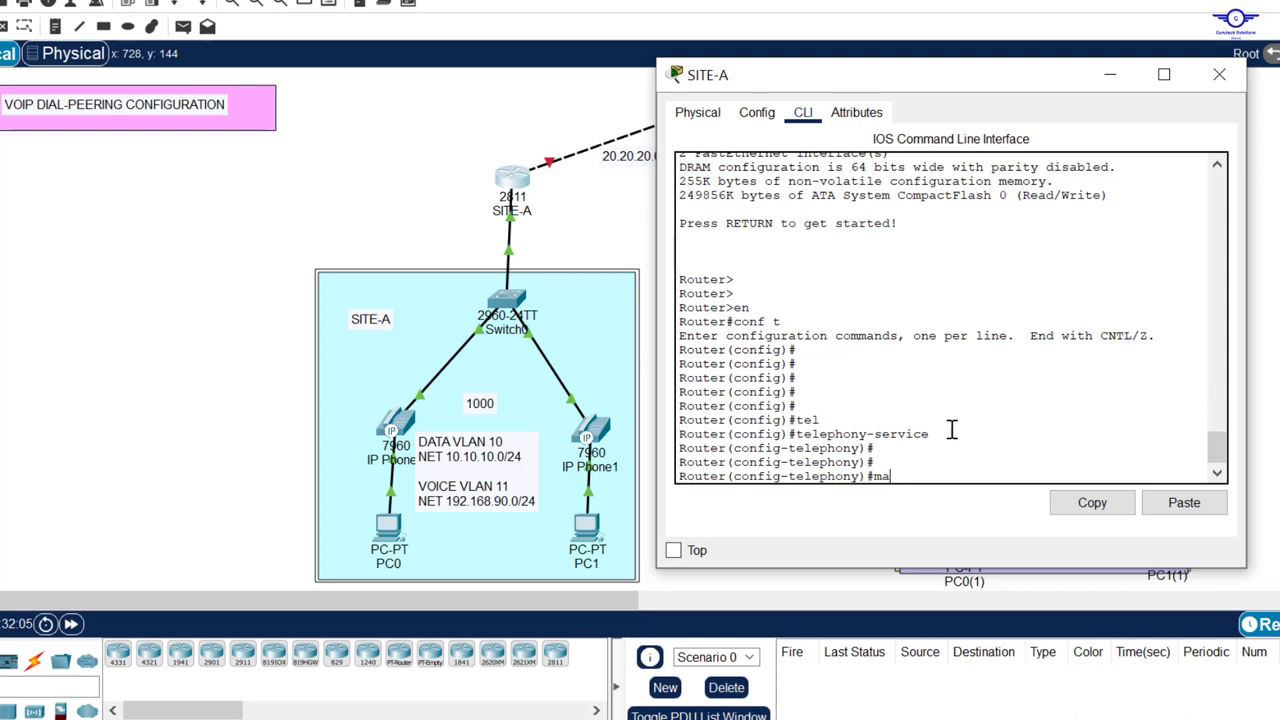
{"action": "type", "text": "x-"}
{"action": "type", "text": "e"}
{"action": "key", "text": "Tab"}
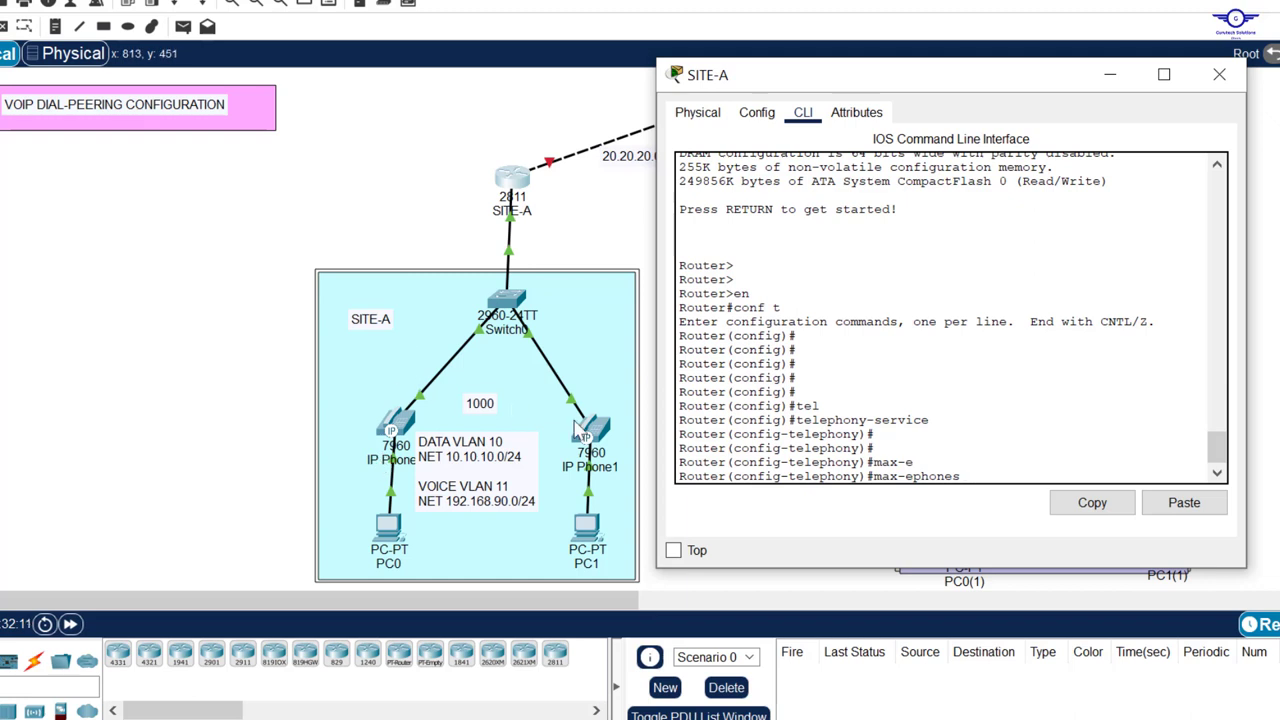
{"action": "type", "text": "10"}
{"action": "key", "text": "Return"}
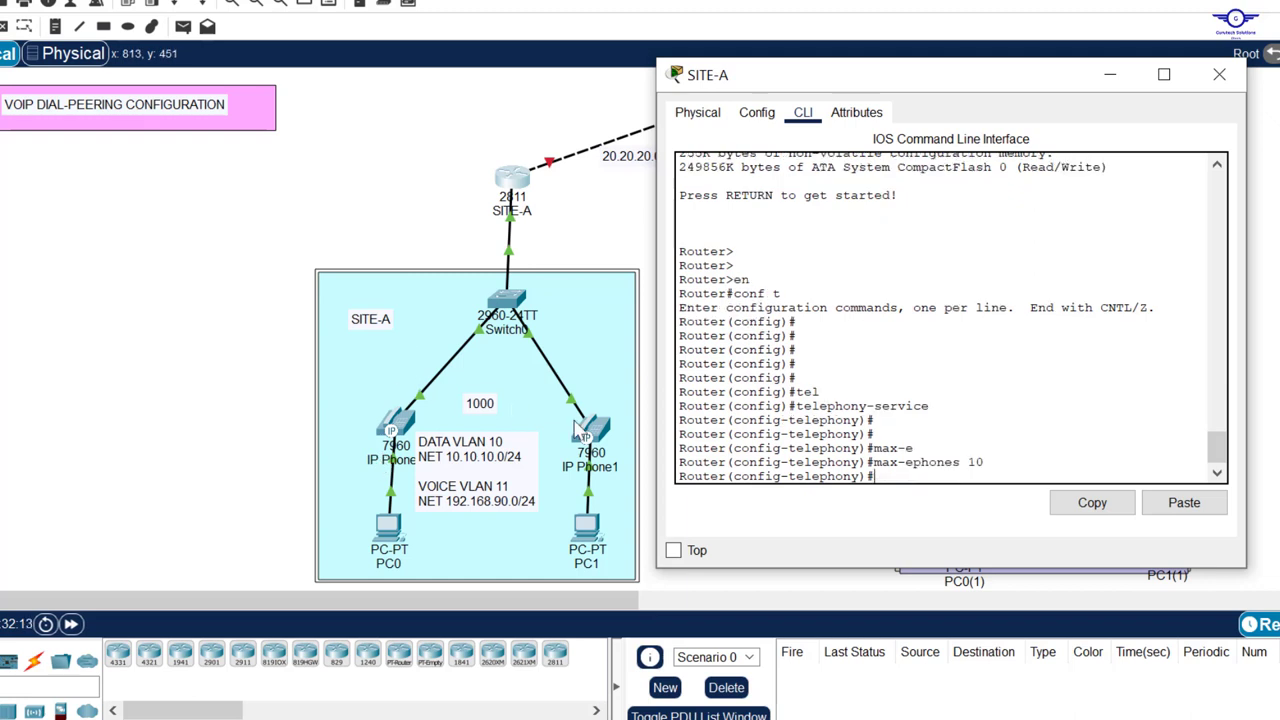
{"action": "type", "text": "max-d"}
{"action": "key", "text": "Return"}
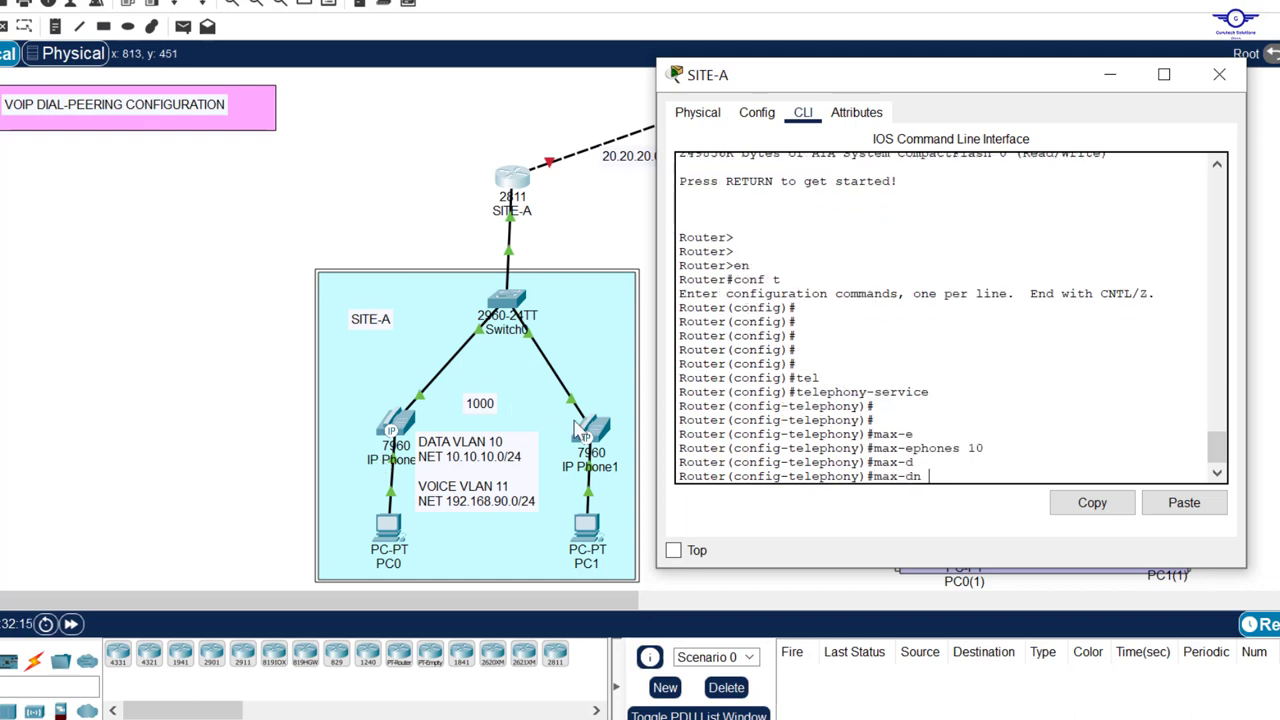
{"action": "type", "text": "max-dn"}
{"action": "left_click_drag", "start_coordinate": [988, 452], "coordinate": [966, 452]}
{"action": "type", "text": "10"}
{"action": "key", "text": "Return"}
{"action": "key", "text": "Return"}
{"action": "key", "text": "Return"}
{"action": "key", "text": "Return"}
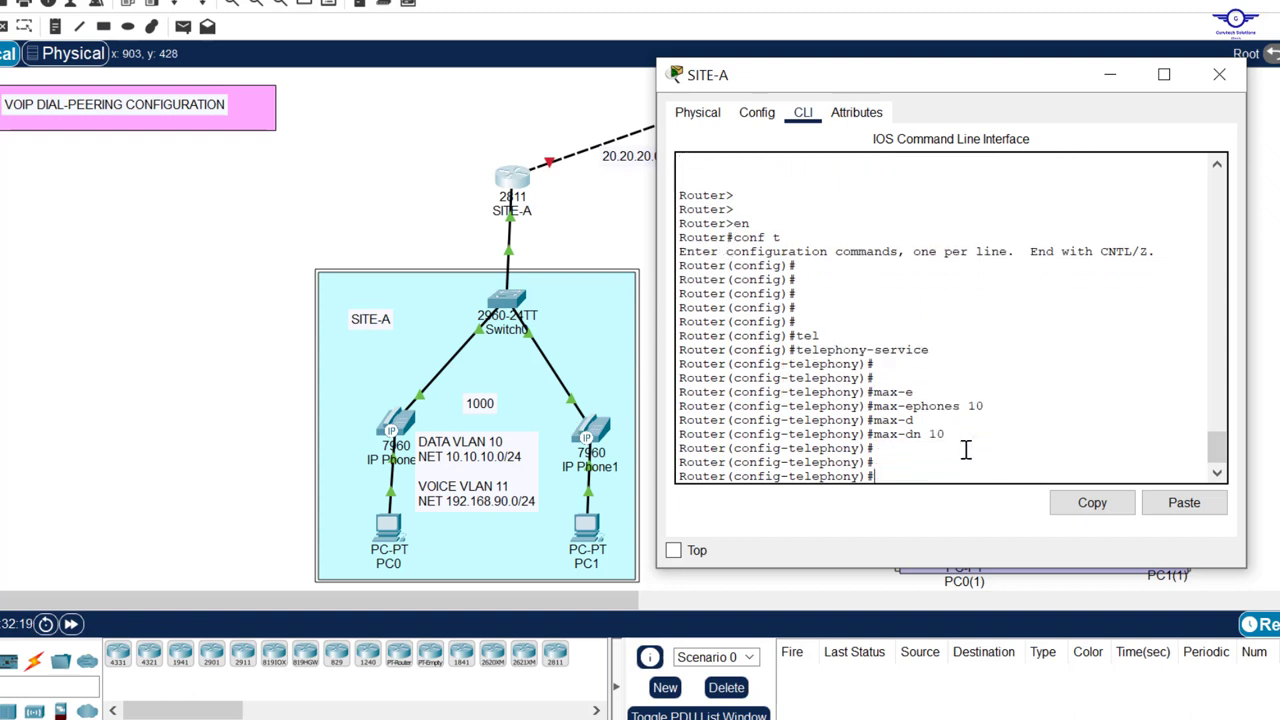
Step: Set SITE-A's telephony ip source-address to 192.168.90.1 with port 2000
{"action": "type", "text": "sou"}
{"action": "key", "text": "Tab"}
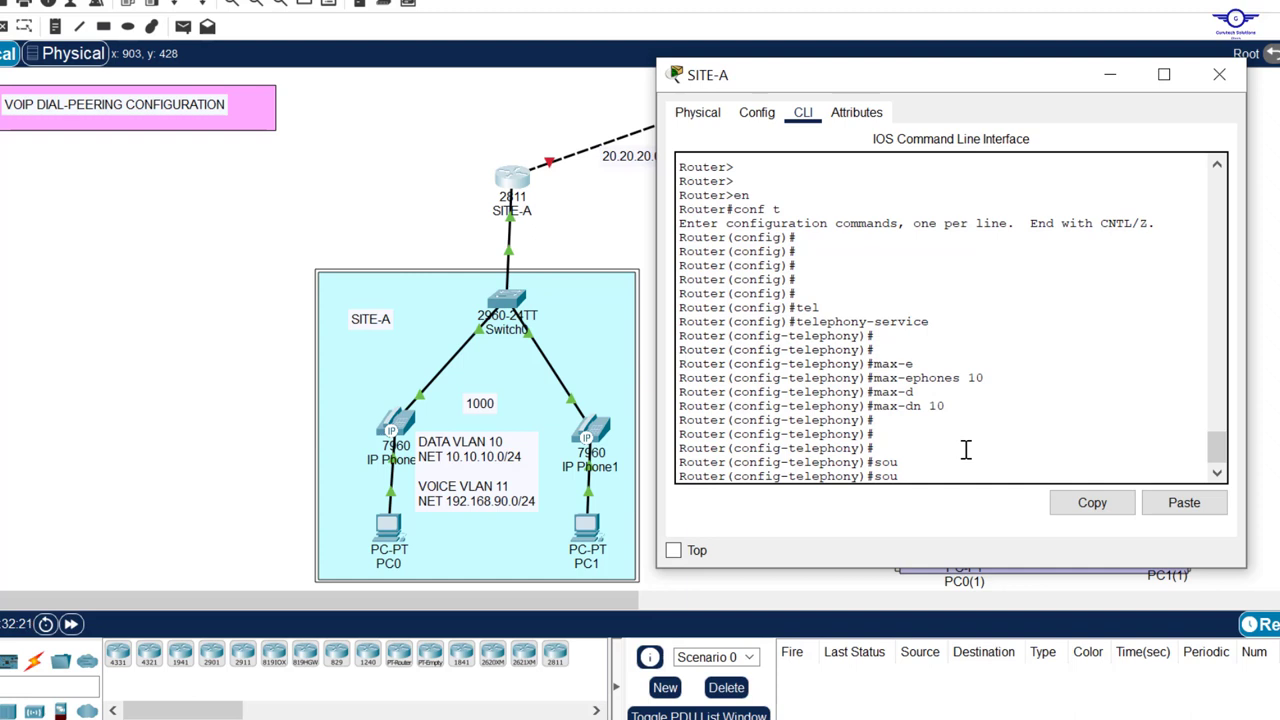
{"action": "type", "text": "ip"}
{"action": "key", "text": "Tab"}
{"action": "type", "text": "s"}
{"action": "key", "text": "Tab"}
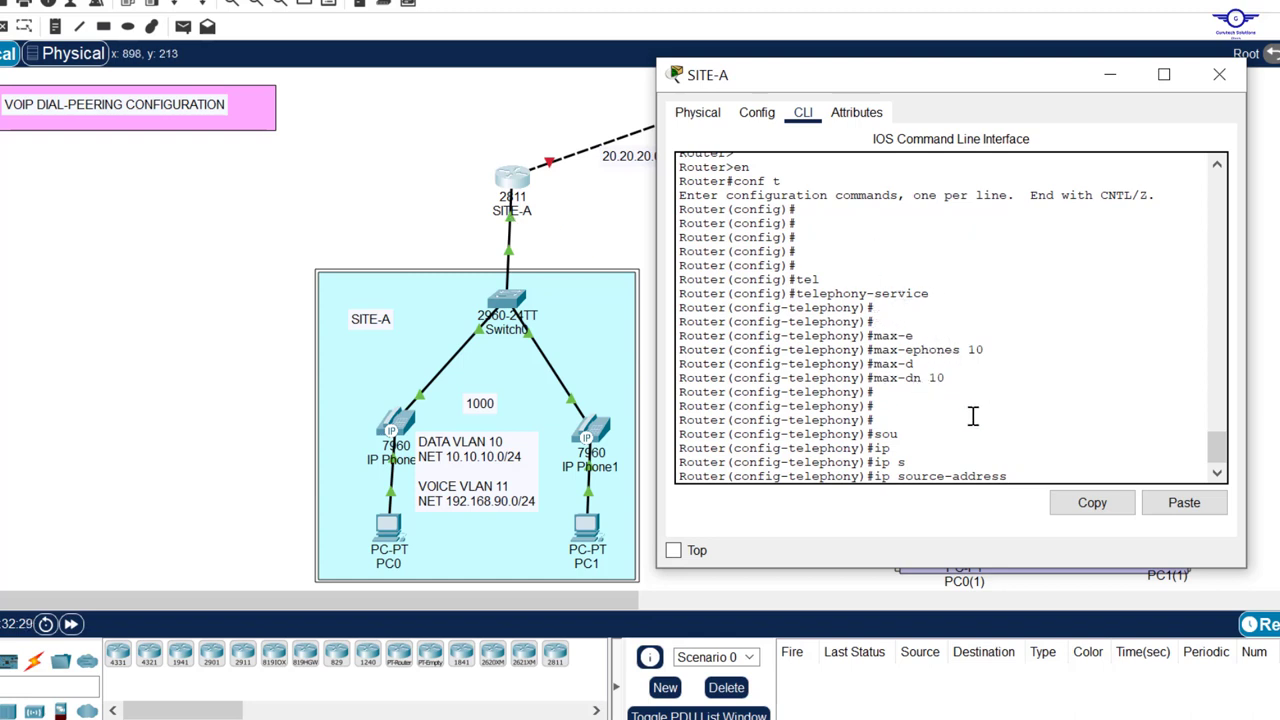
{"action": "type", "text": "10"}
{"action": "type", "text": "2.168.90.1 p"}
{"action": "type", "text": "o"}
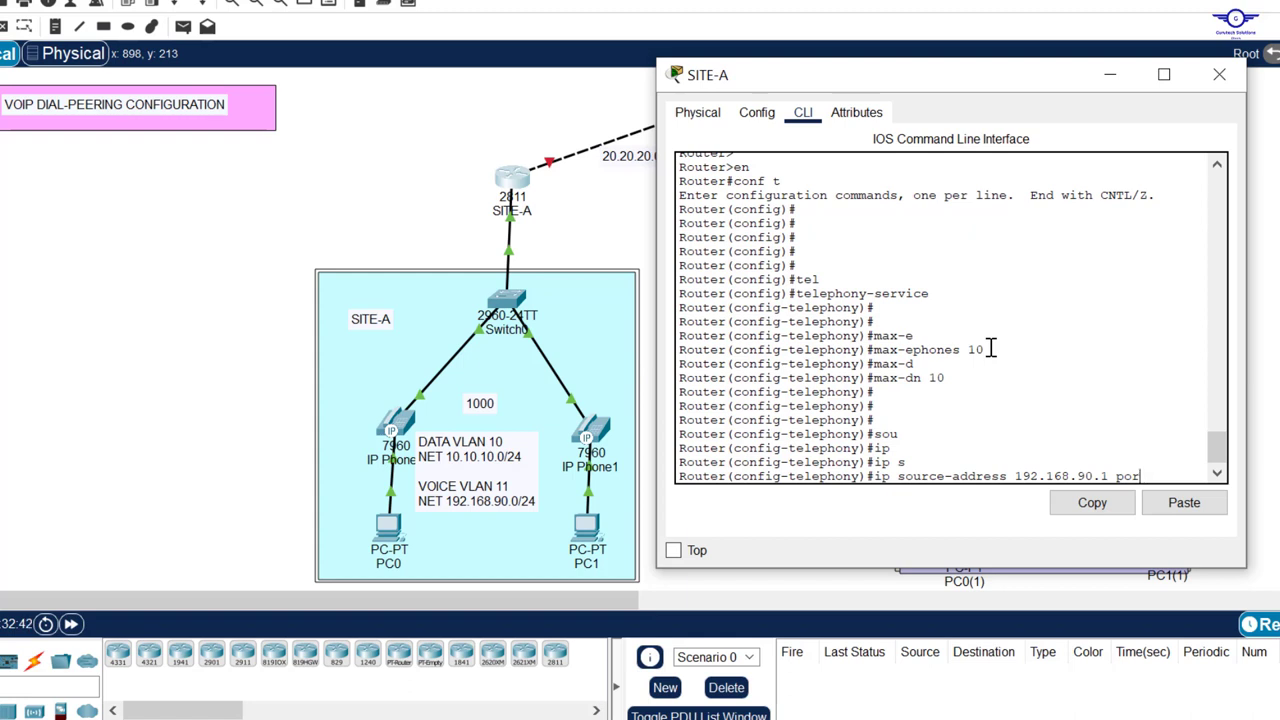
{"action": "type", "text": "r"}
{"action": "key", "text": "Tab"}
{"action": "type", "text": "200"}
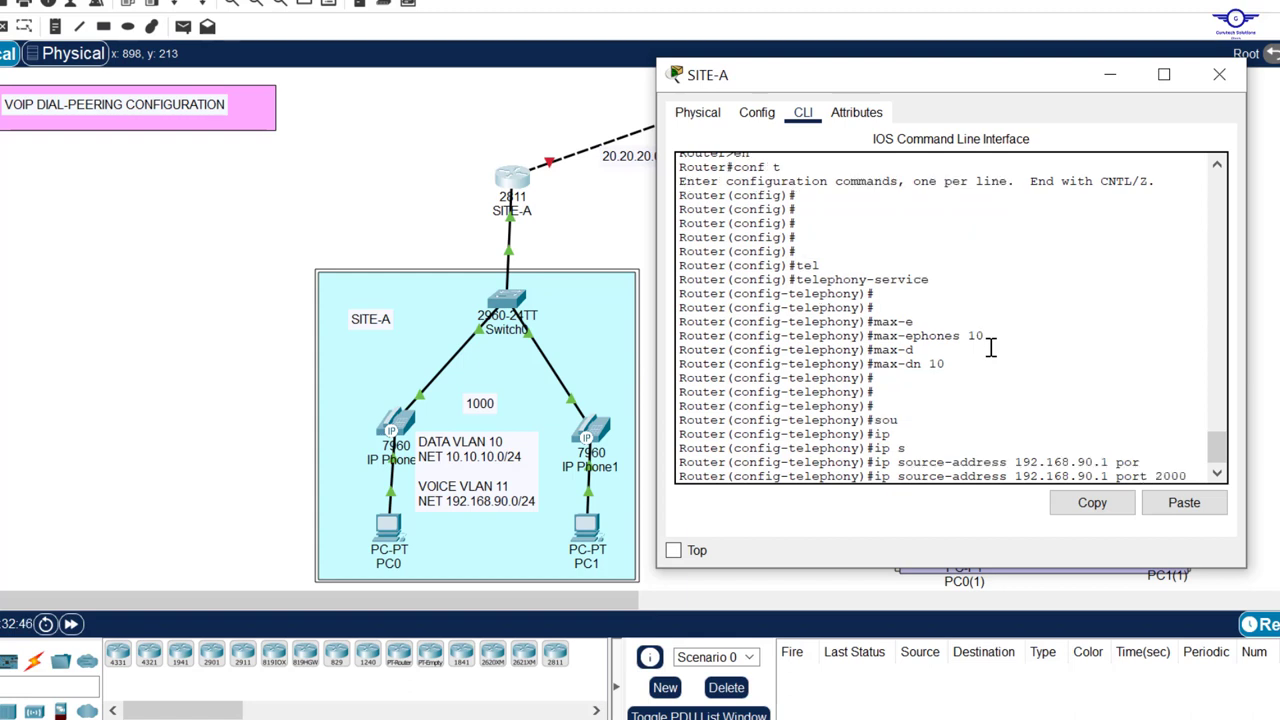
{"action": "type", "text": "0"}
{"action": "key", "text": "Return"}
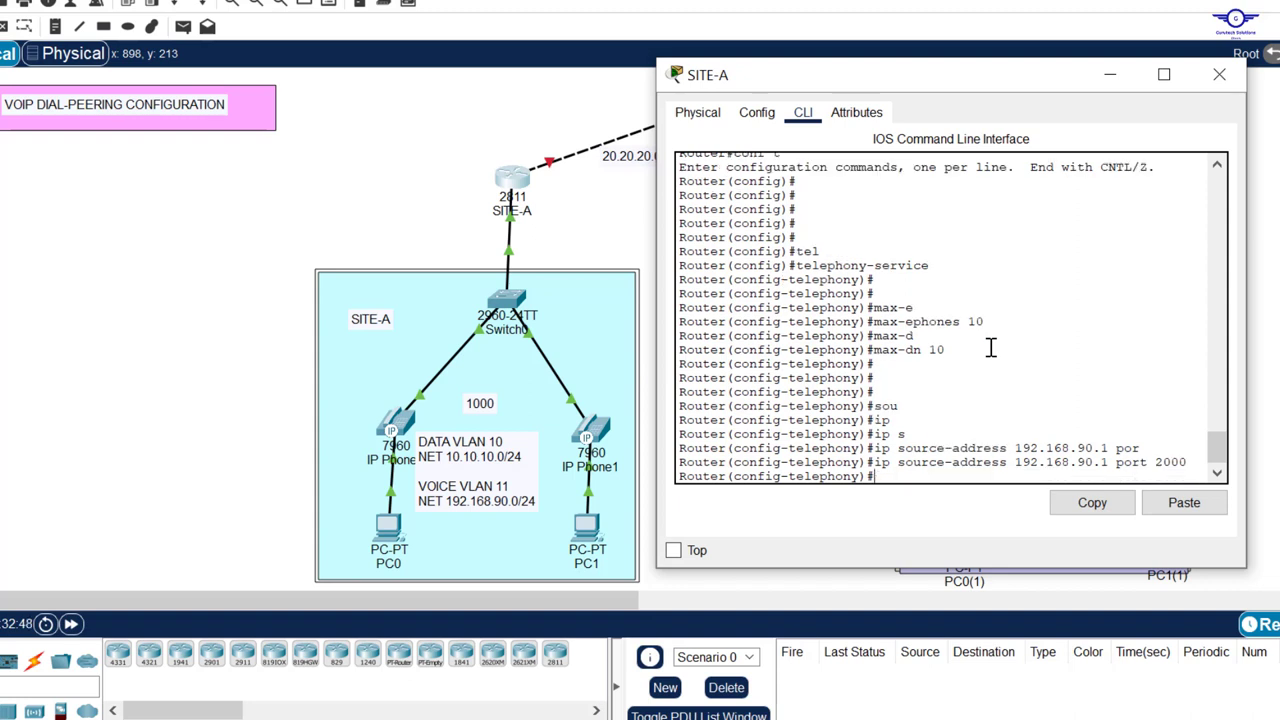
Step: Configure auto assign 1 to 10 in SITE-A's telephony service and return to global configuration mode
{"action": "key", "text": "Return"}
{"action": "type", "text": "aut"}
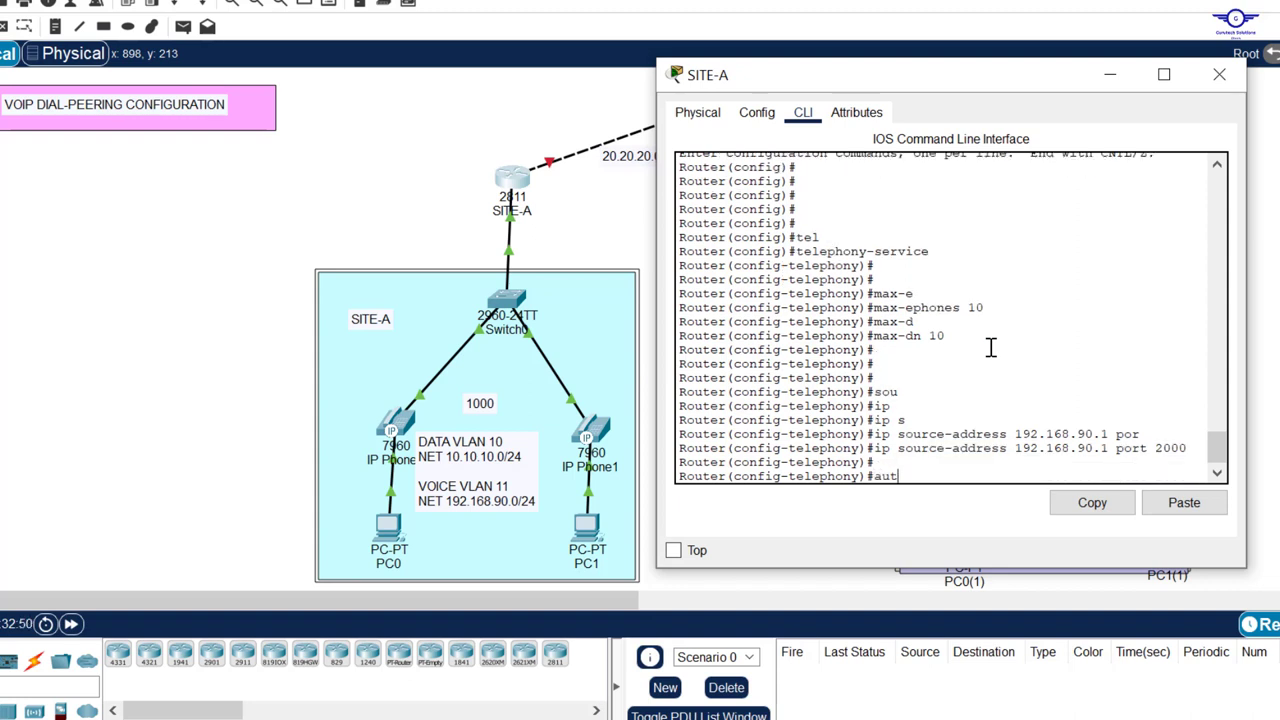
{"action": "key", "text": "Tab"}
{"action": "type", "text": "ass"}
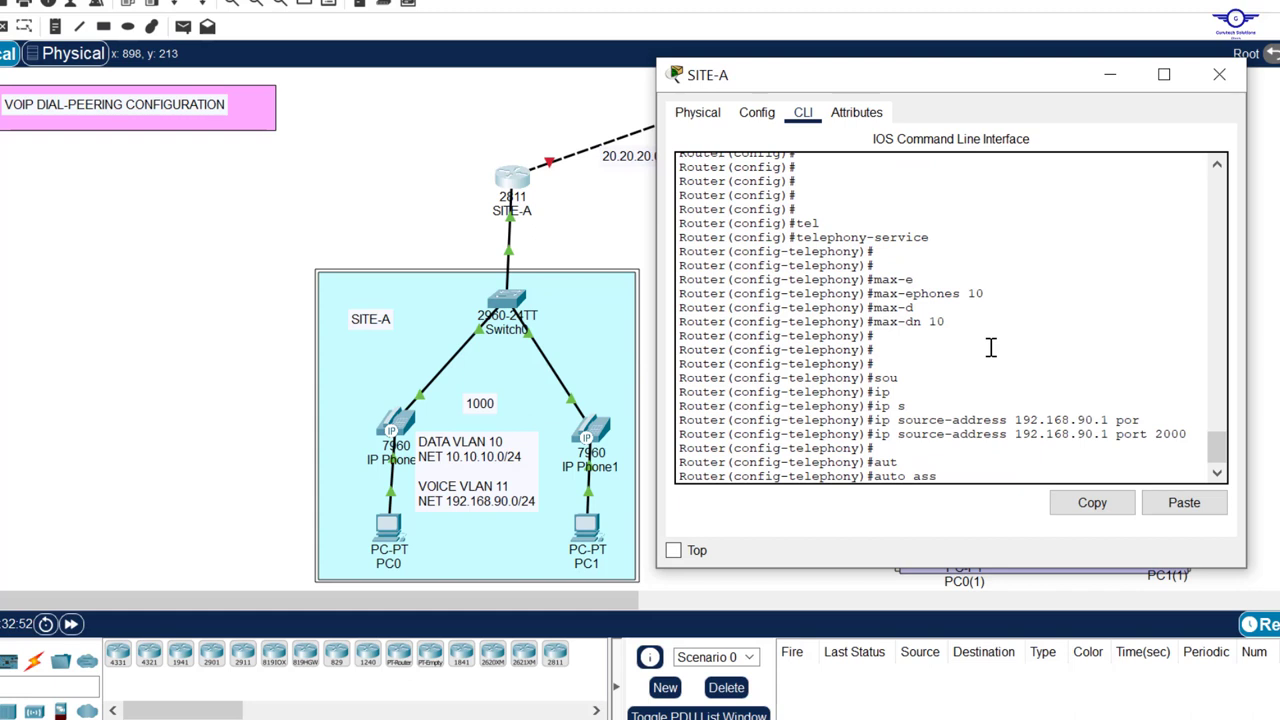
{"action": "key", "text": "Tab"}
{"action": "type", "text": "1"}
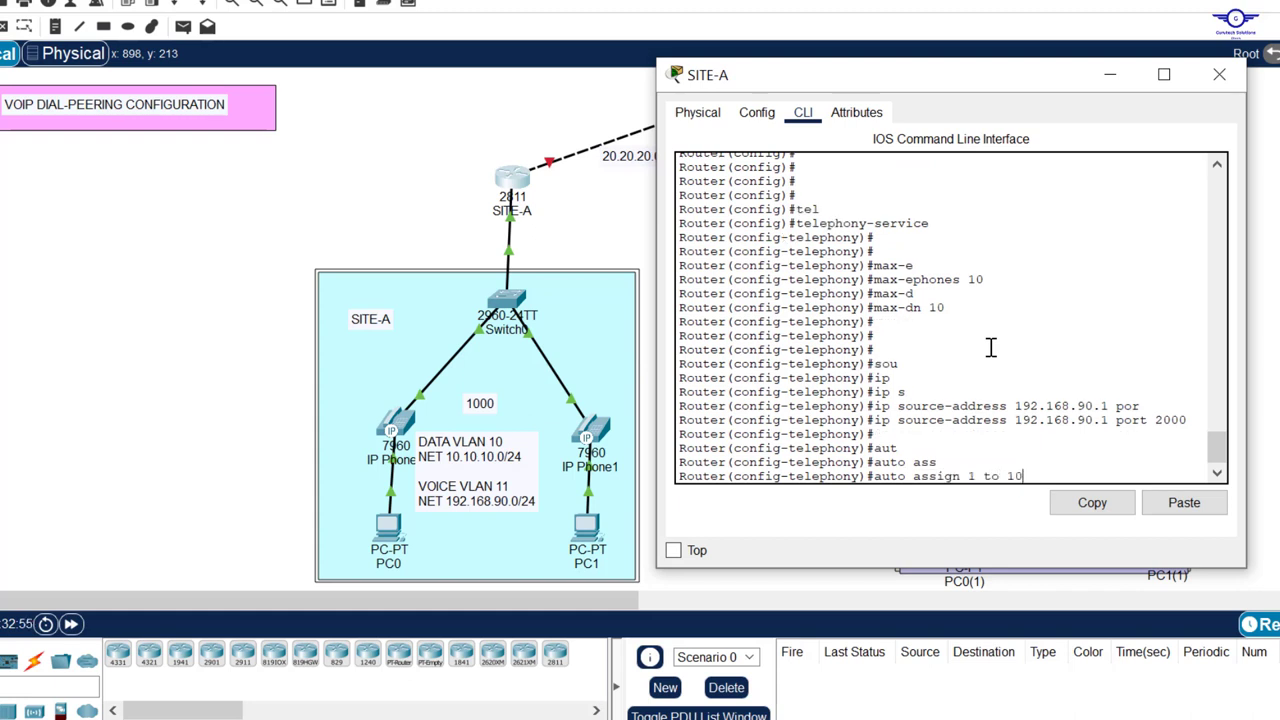
{"action": "key", "text": "Return"}
{"action": "type", "text": "er(config-telephony)#e"}
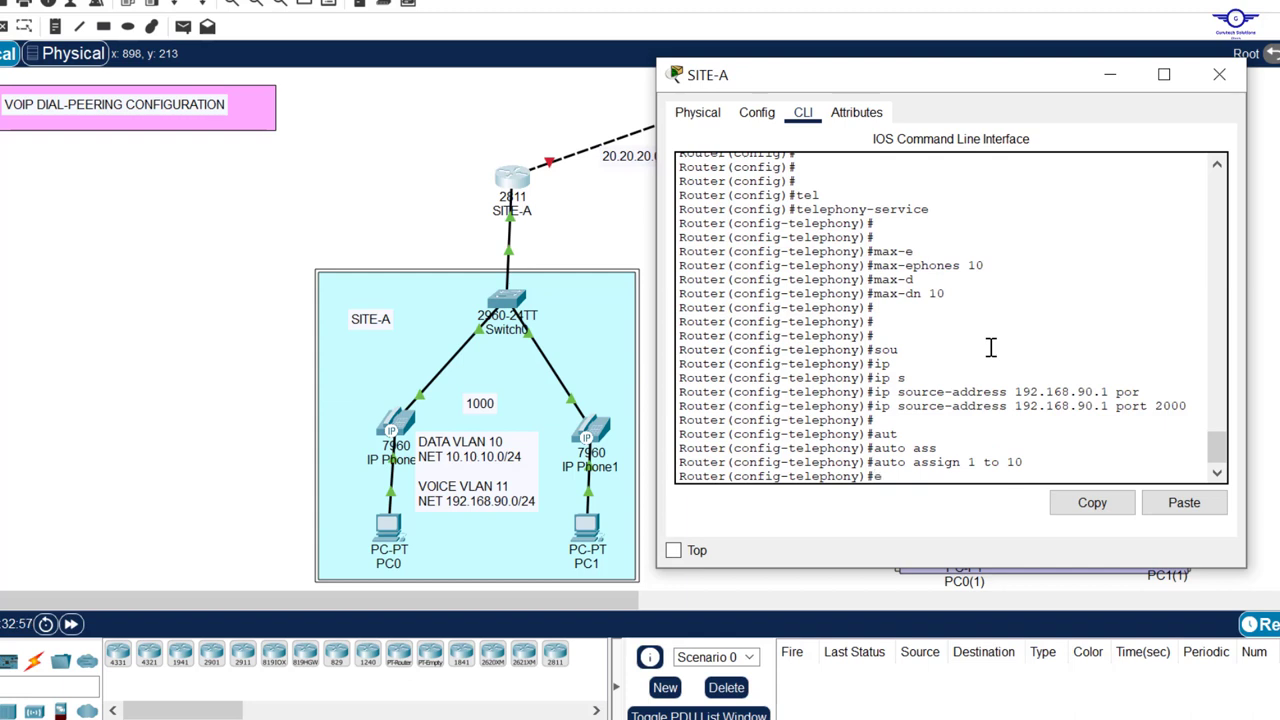
{"action": "type", "text": "x"}
{"action": "key", "text": "Return"}
{"action": "key", "text": "Return"}
{"action": "key", "text": "Return"}
{"action": "key", "text": "Return"}
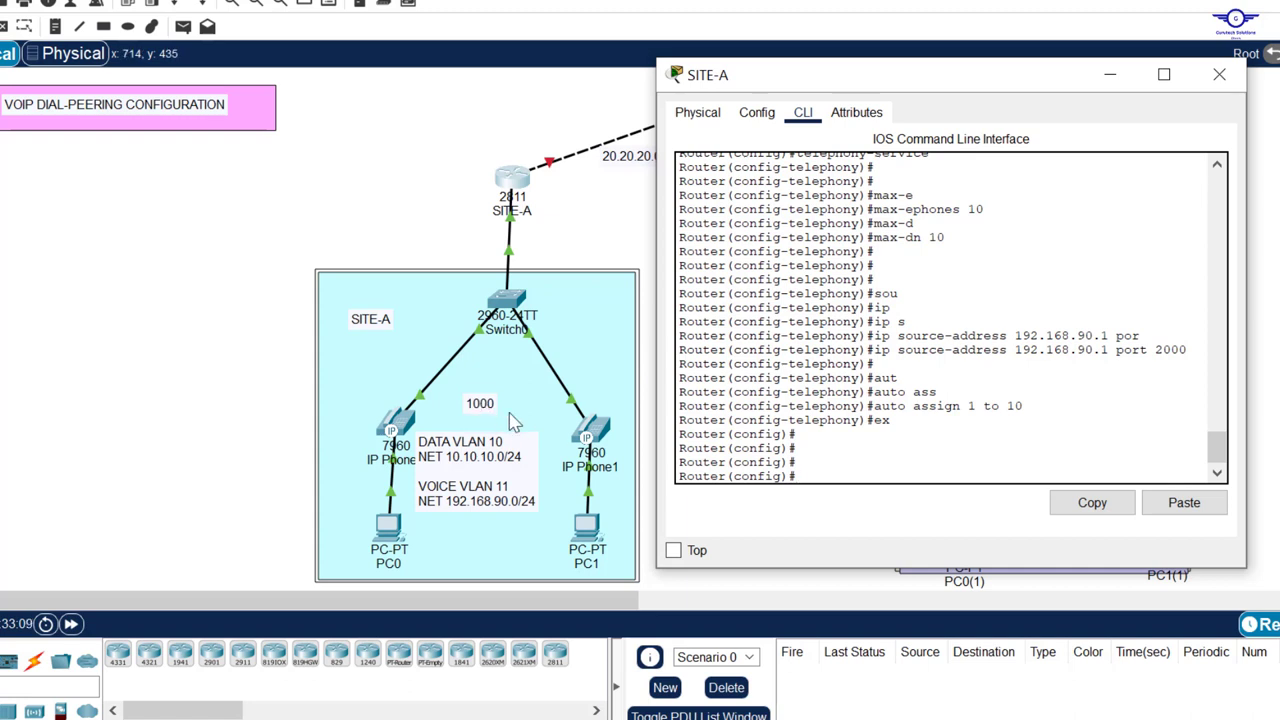
Step: Create ephone-dn 1 on SITE-A's router with number 1001 and return to global configuration mode
{"action": "type", "text": "eph"}
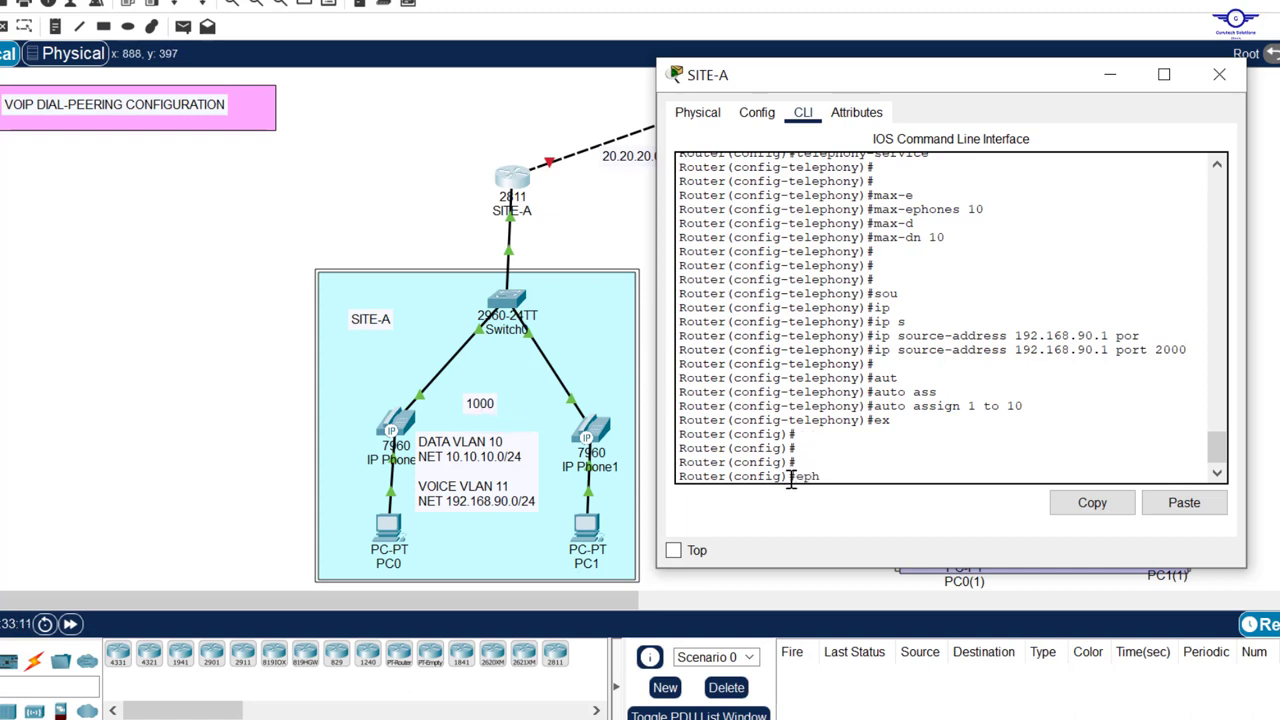
{"action": "type", "text": "one-d"}
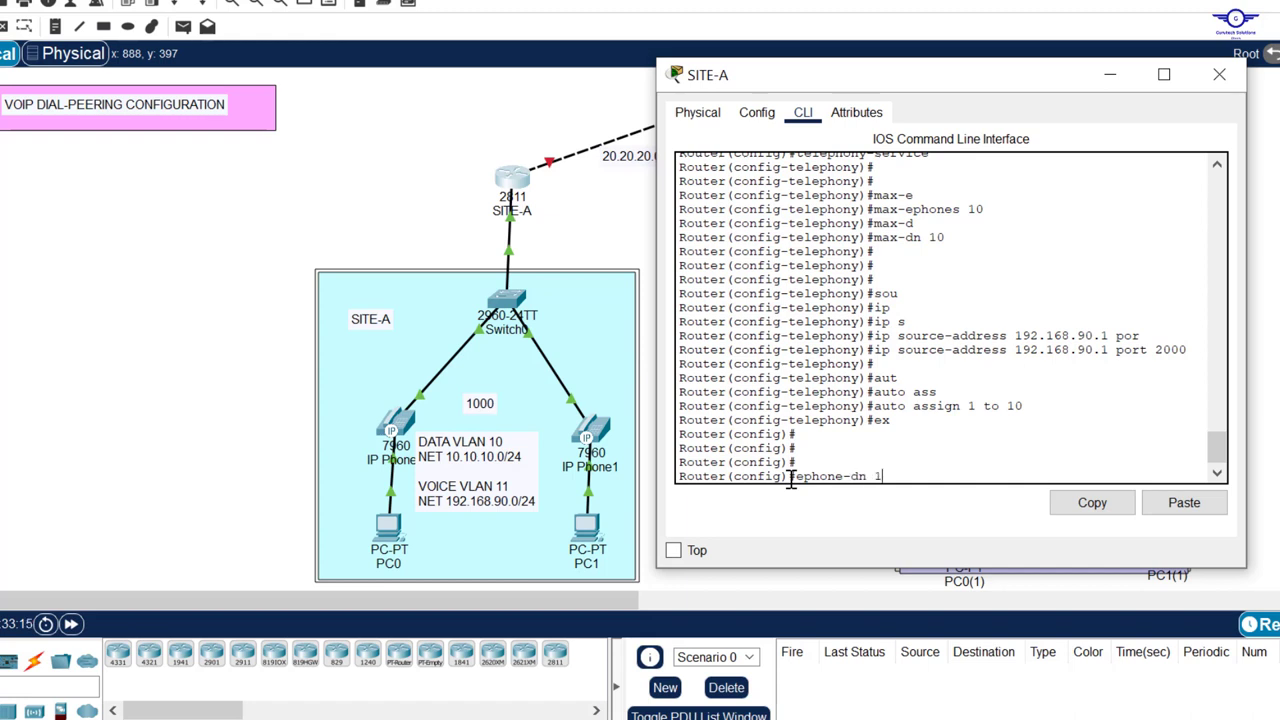
{"action": "type", "text": "n 1"}
{"action": "key", "text": "Return"}
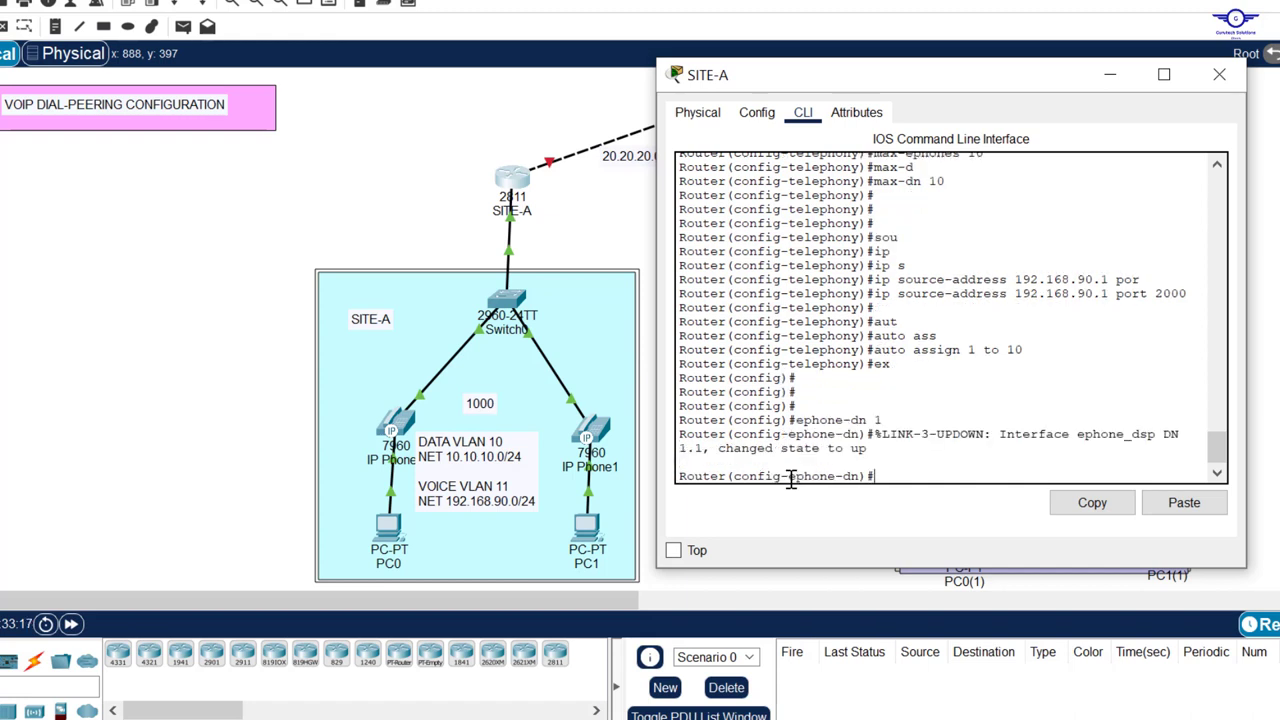
{"action": "type", "text": "numecber 1001"}
{"action": "key", "text": "Return"}
{"action": "key", "text": "Up"}
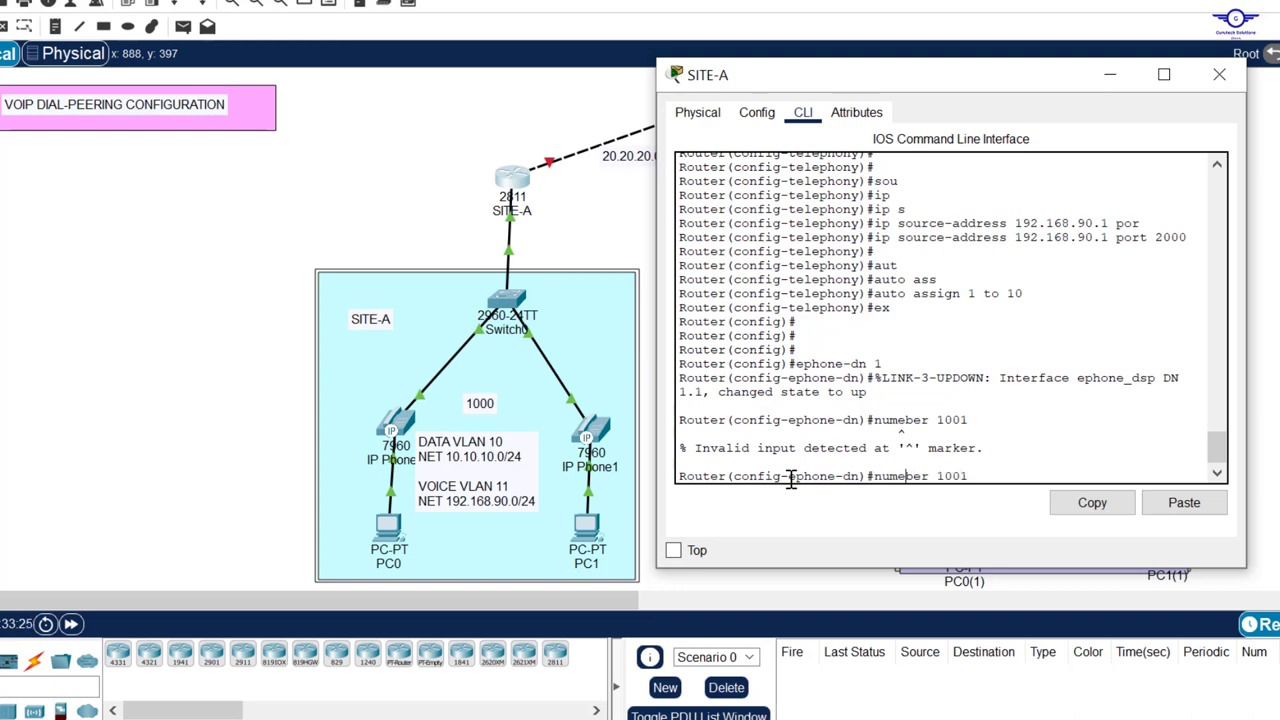
{"action": "key", "text": "BackSpace"}
{"action": "key", "text": "Return"}
{"action": "type", "text": "ex"}
{"action": "key", "text": "Return"}
{"action": "key", "text": "Return"}
{"action": "key", "text": "Return"}
{"action": "key", "text": "Return"}
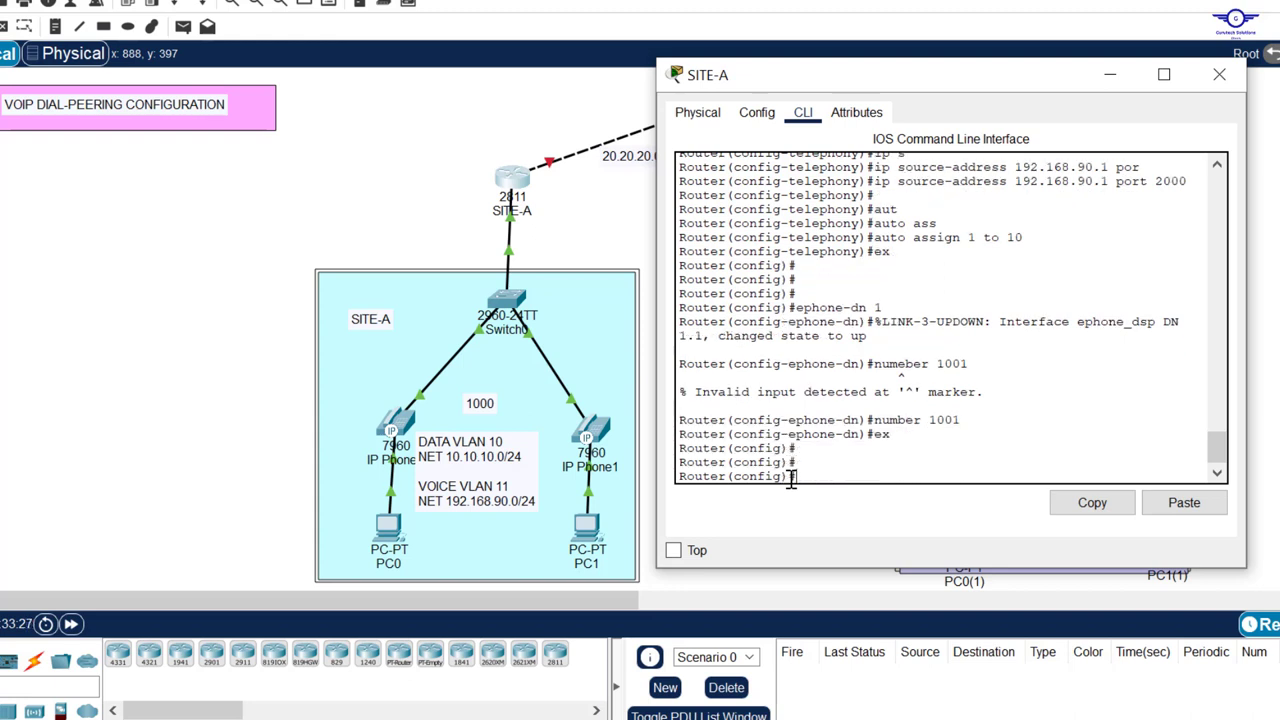
Step: Create ephone-dn 2 on SITE-A's router with number 1002 and return to global configuration mode
{"action": "key", "text": "Up"}
{"action": "key", "text": "Up"}
{"action": "key", "text": "Up"}
{"action": "key", "text": "Up"}
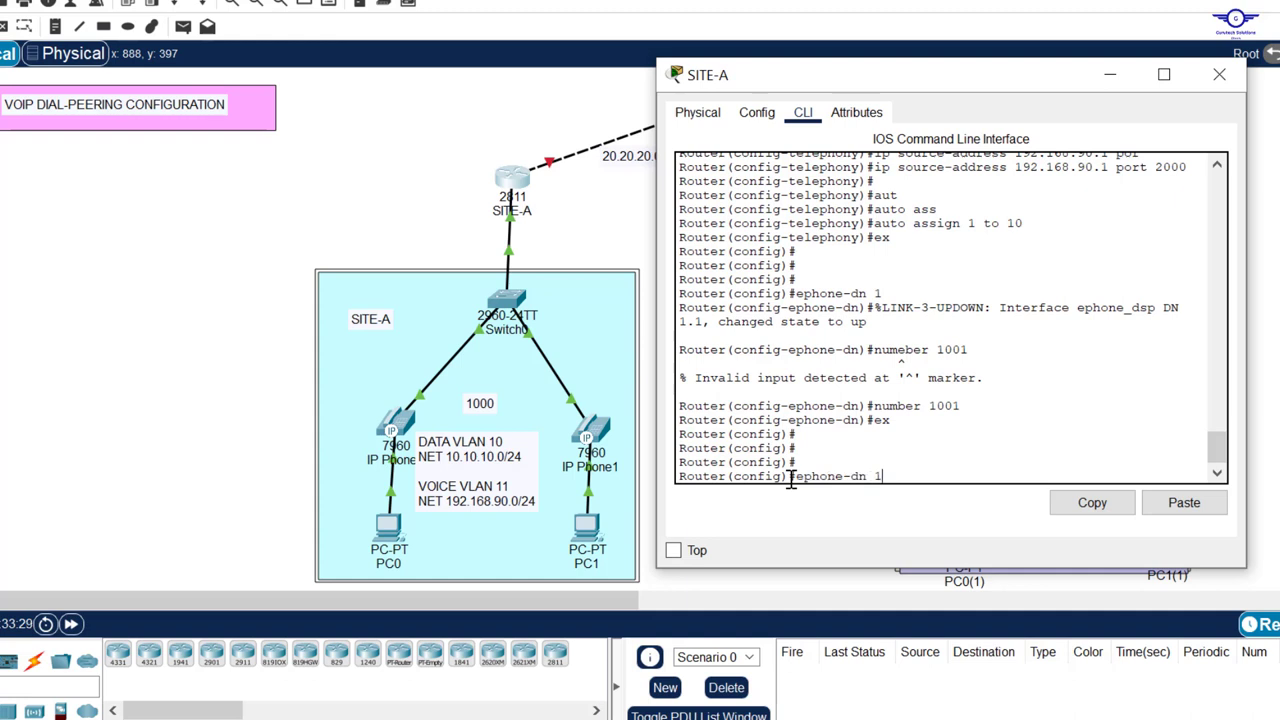
{"action": "type", "text": "2"}
{"action": "key", "text": "Return"}
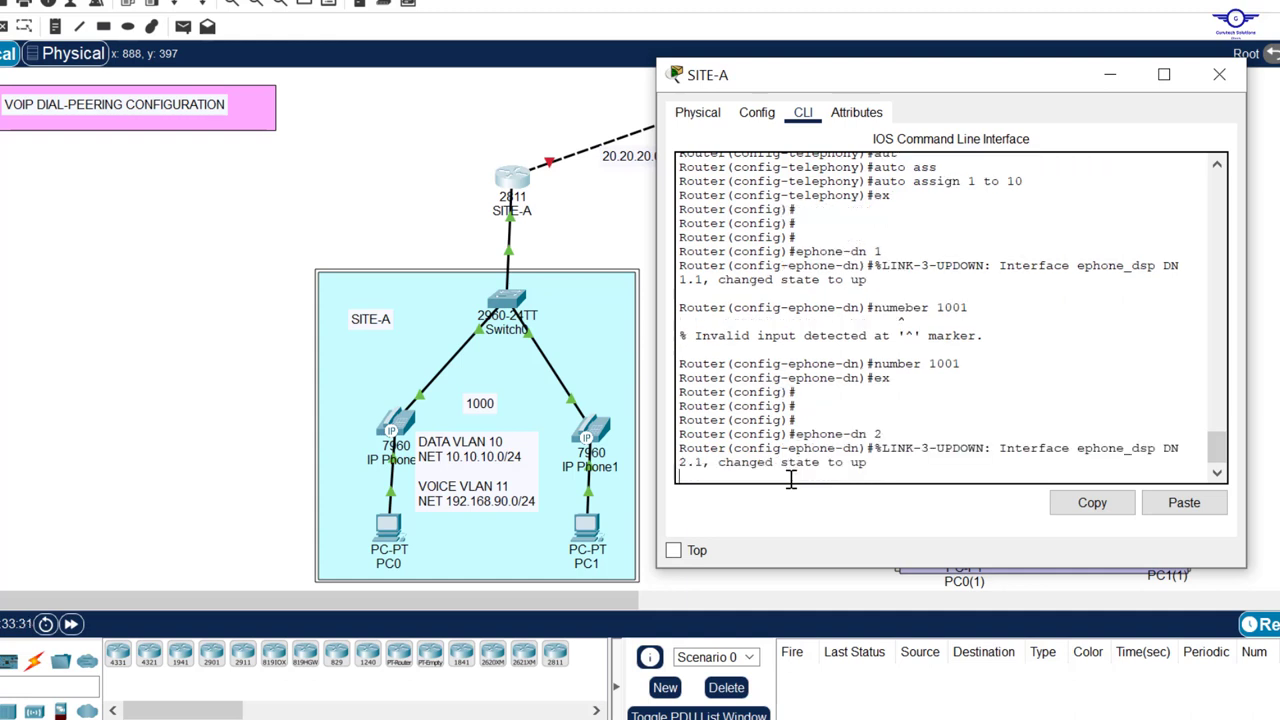
{"action": "key", "text": "Return"}
{"action": "key", "text": "Return"}
{"action": "key", "text": "Up"}
{"action": "key", "text": "Down"}
{"action": "type", "text": "ex"}
{"action": "key", "text": "Up"}
{"action": "key", "text": "Up"}
{"action": "key", "text": "Up"}
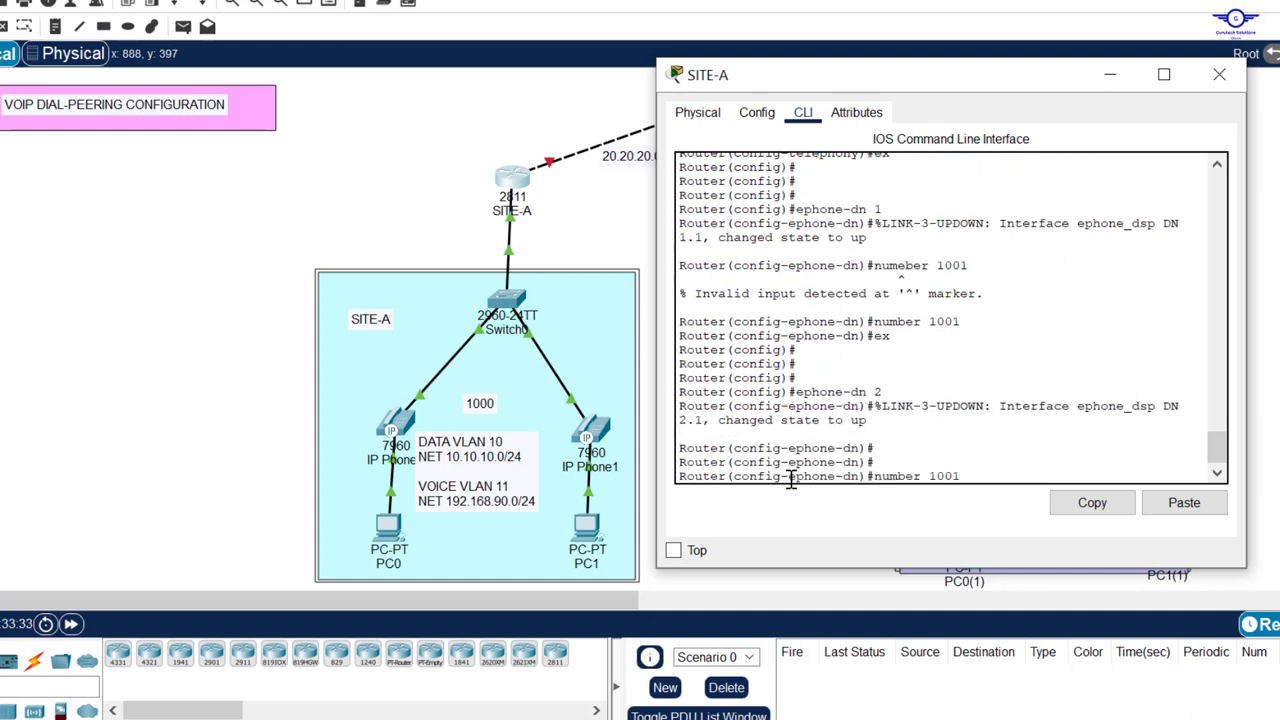
{"action": "type", "text": "2"}
{"action": "key", "text": "Return"}
{"action": "type", "text": "ex"}
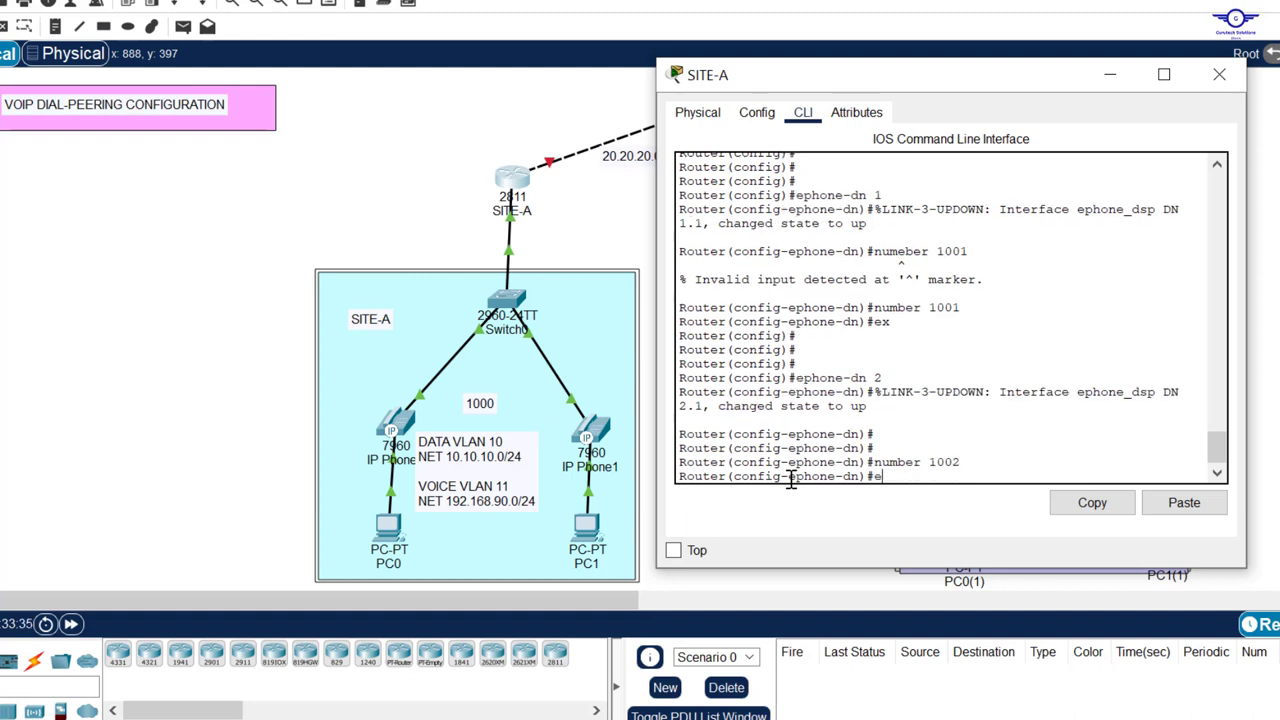
{"action": "key", "text": "Return"}
{"action": "key", "text": "Return"}
{"action": "key", "text": "Return"}
{"action": "key", "text": "Return"}
Step: Save SITE-A's router configuration with do wr and close the router window
{"action": "type", "text": "do wr"}
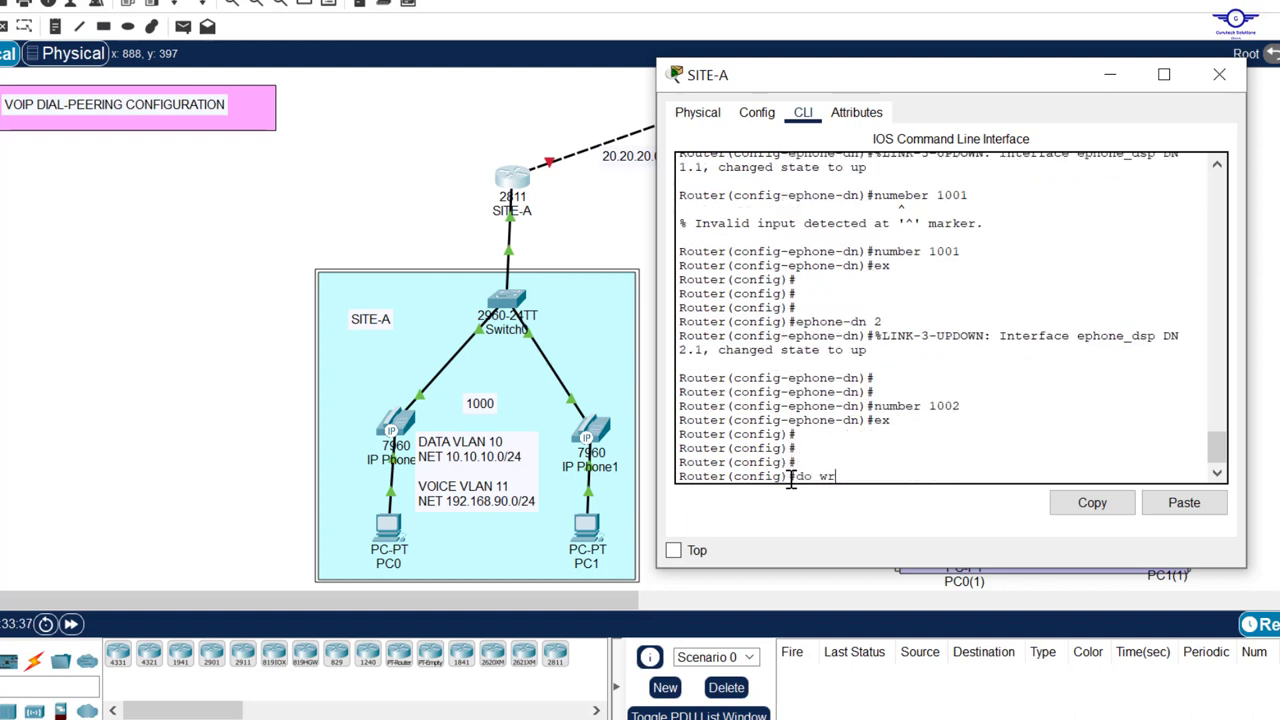
{"action": "key", "text": "Return"}
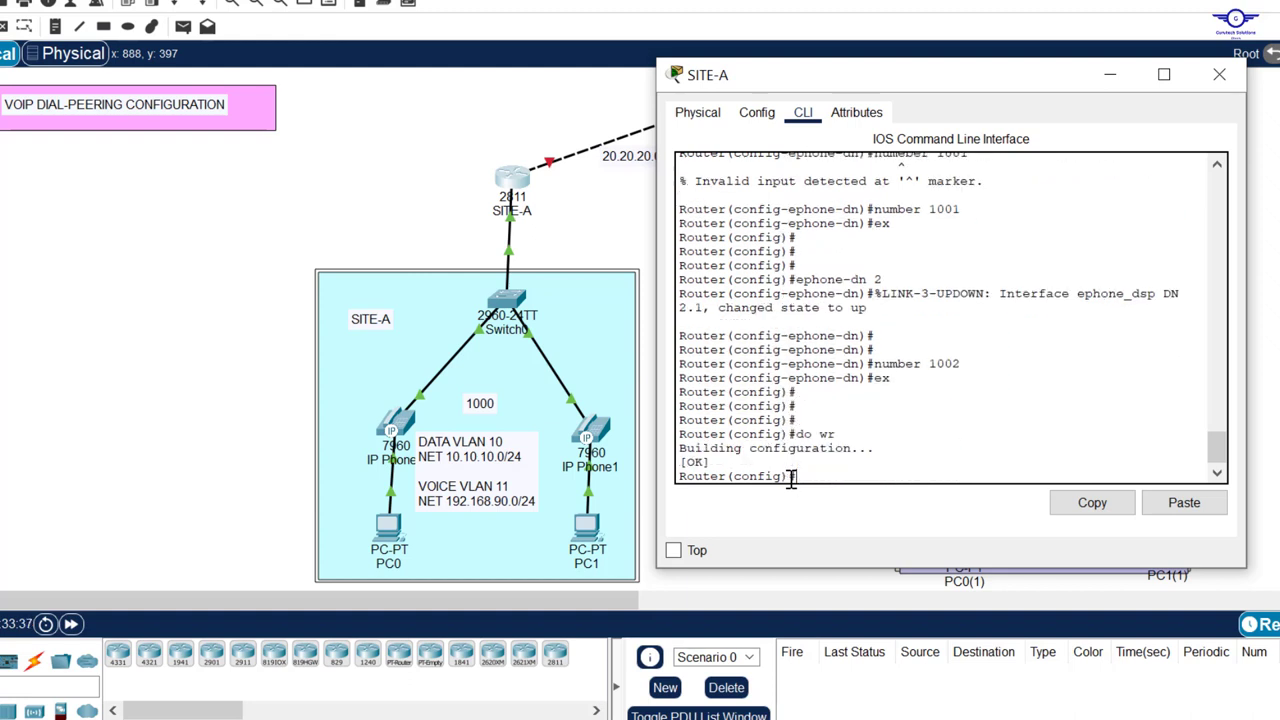
{"action": "left_click", "coordinate": [1219, 74]}
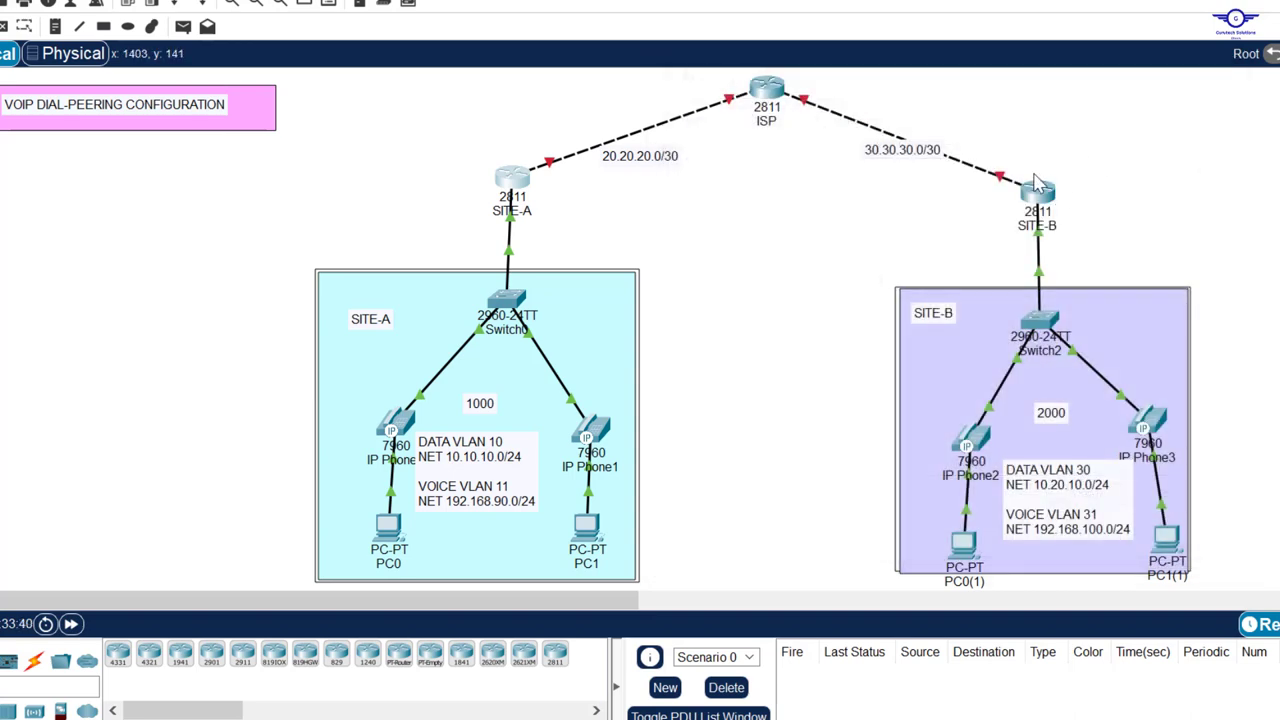
Step: Configure SITE-B's telephony service with 10 ephones, 10 directory numbers, source address 192.168.100.1 port 2000 and auto assign 1 to 10, then exit it
{"action": "left_click", "coordinate": [1040, 205]}
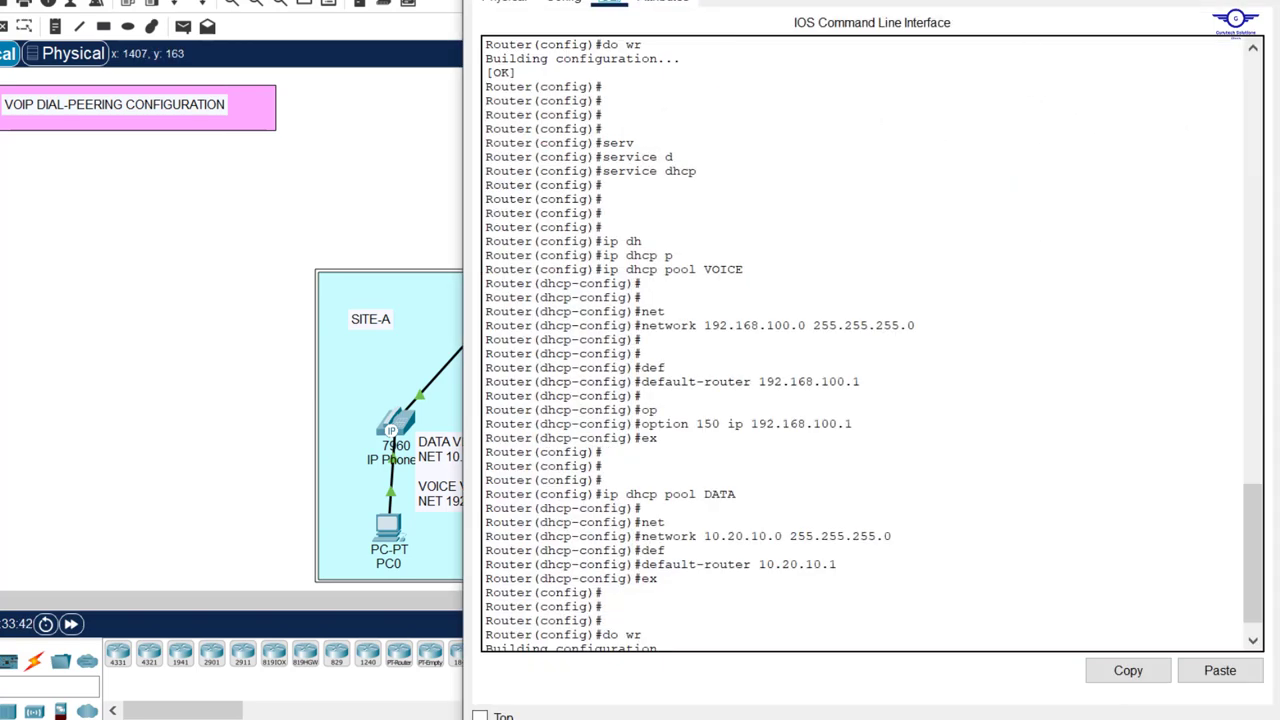
{"action": "left_click_drag", "start_coordinate": [1009, 20], "coordinate": [1003, 155]}
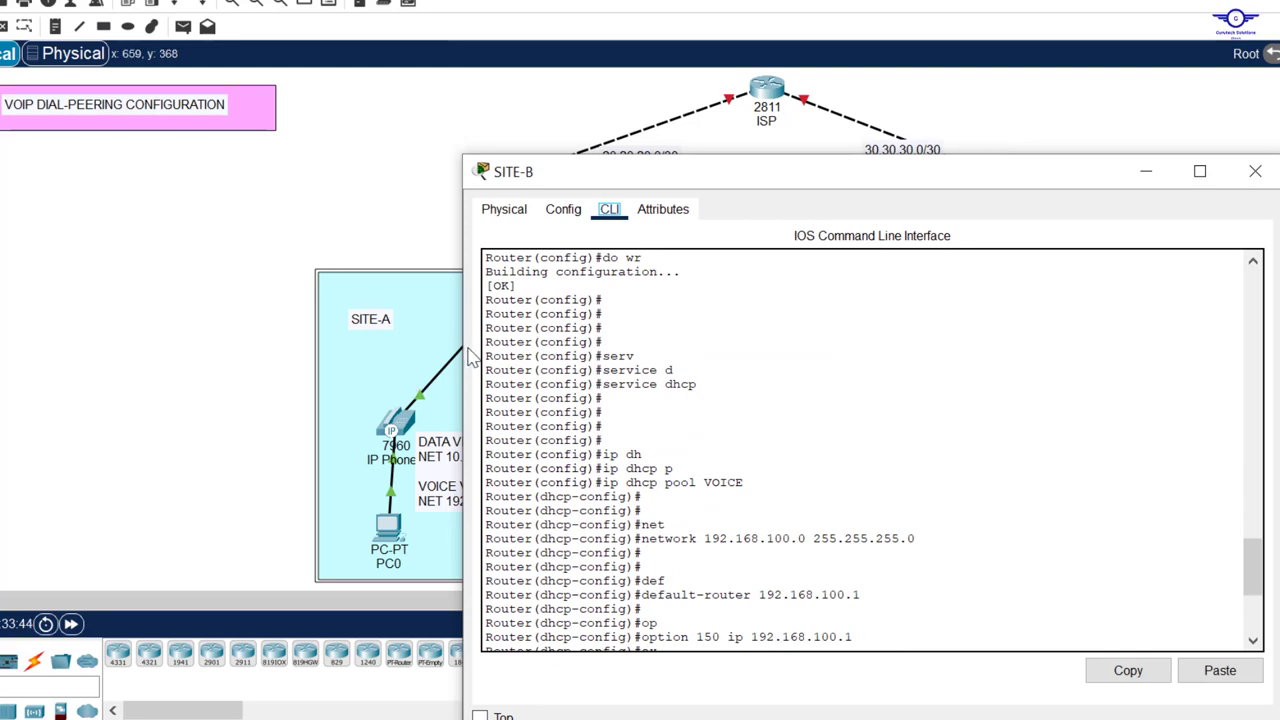
{"action": "left_click_drag", "start_coordinate": [457, 347], "coordinate": [641, 347]}
{"action": "left_click_drag", "start_coordinate": [978, 174], "coordinate": [592, 62]}
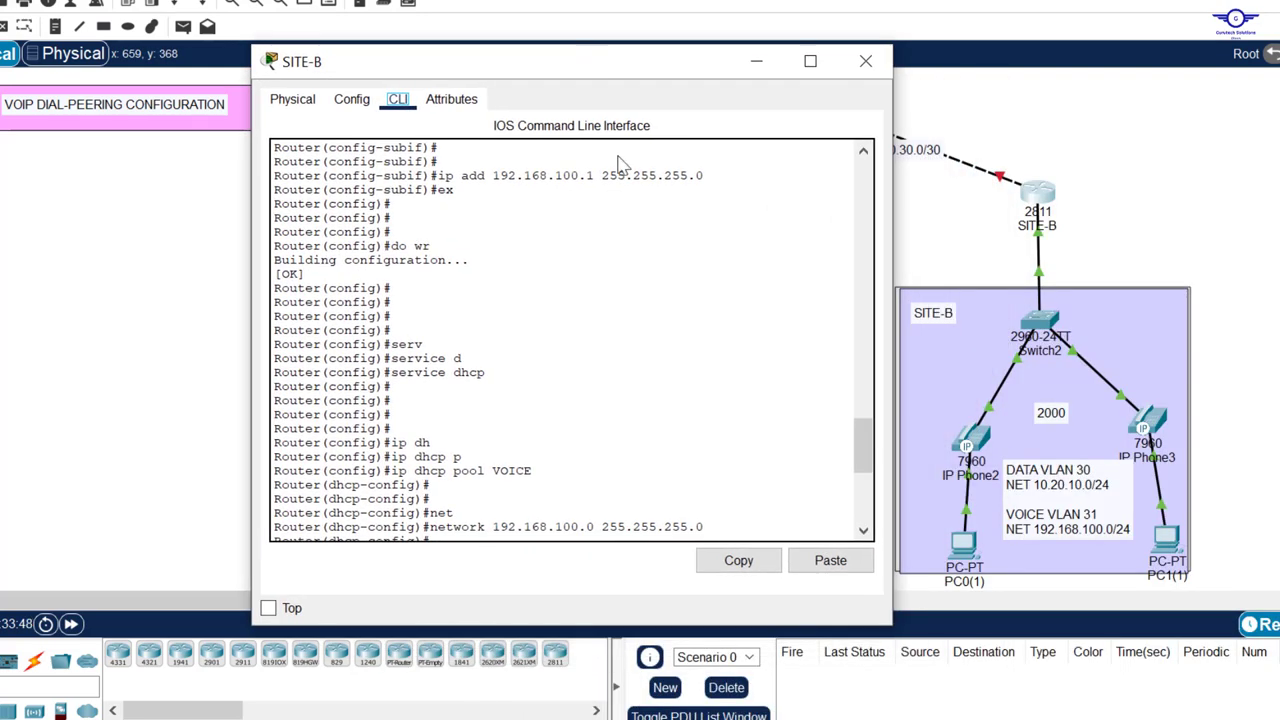
{"action": "scroll", "coordinate": [629, 406], "scroll_direction": "down", "scroll_amount": 10}
{"action": "key", "text": "Return"}
{"action": "type", "text": "tel"}
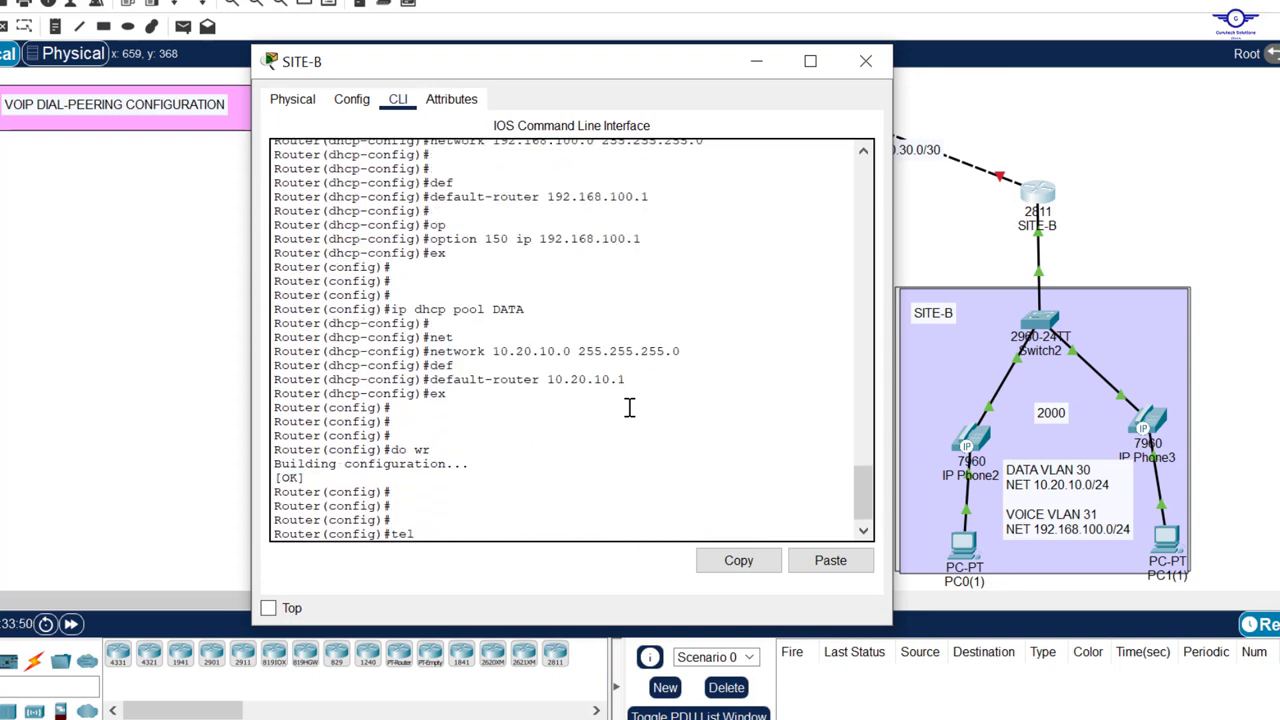
{"action": "type", "text": "eph\t   max-e\t 10 max-d\t 10   ip sou\t 192.168."}
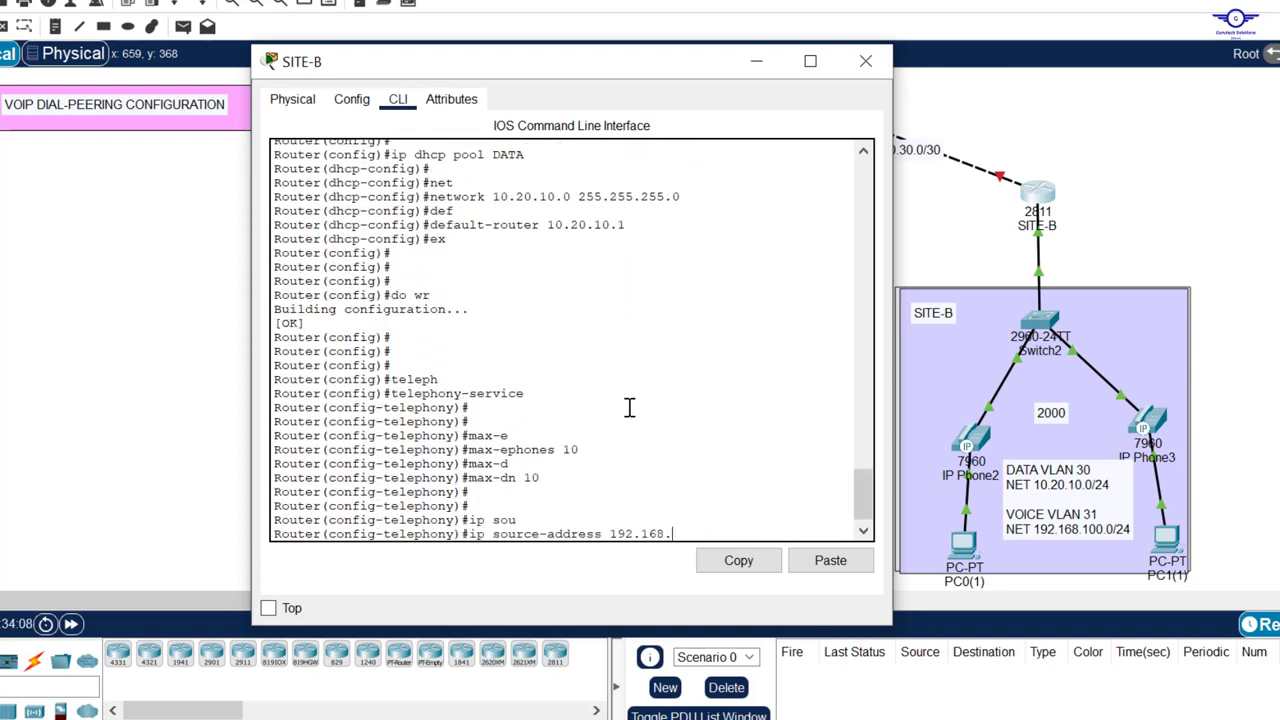
{"action": "type", "text": "100.1 po\t 2000 aut\t\t assign 1 to 10   ex     e"}
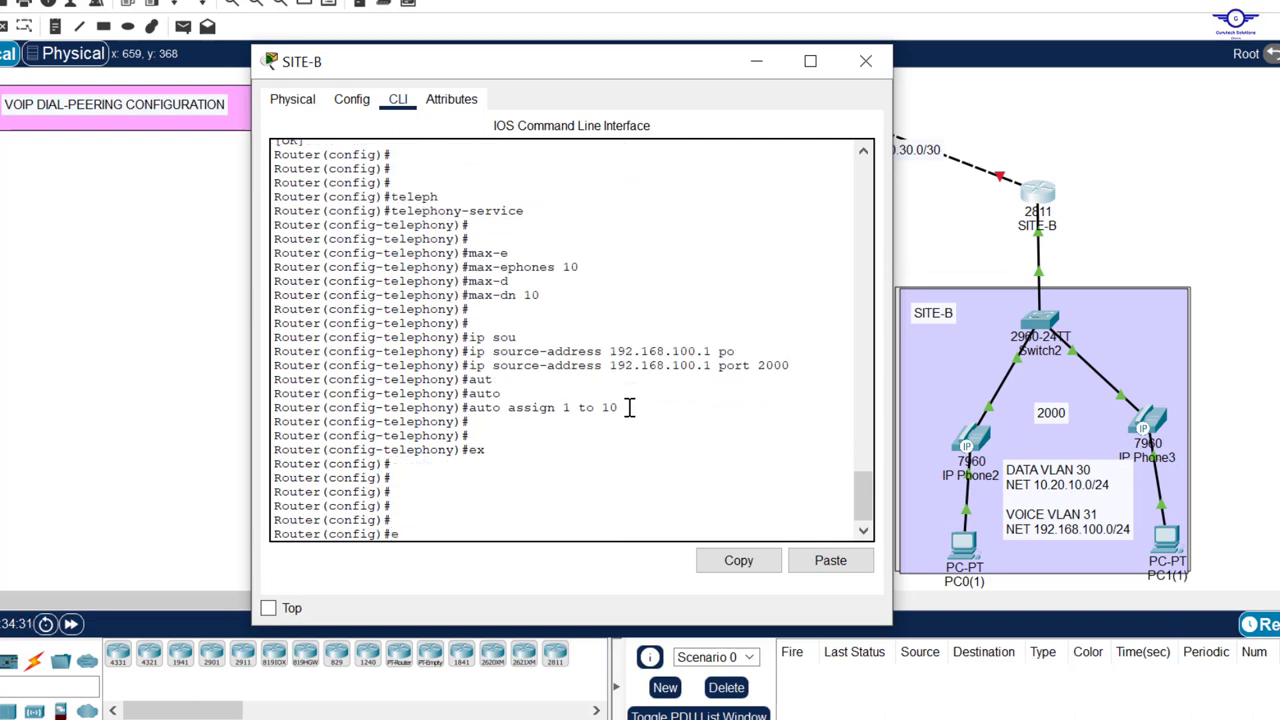
Step: Create ephone-dn 1 with number 2001 and ephone-dn 2 with number 2002 on SITE-B's router
{"action": "type", "text": "phone ephone-d\t 1   num\t 2001   ex   ephone-d\t 2   num\t 2002   ex"}
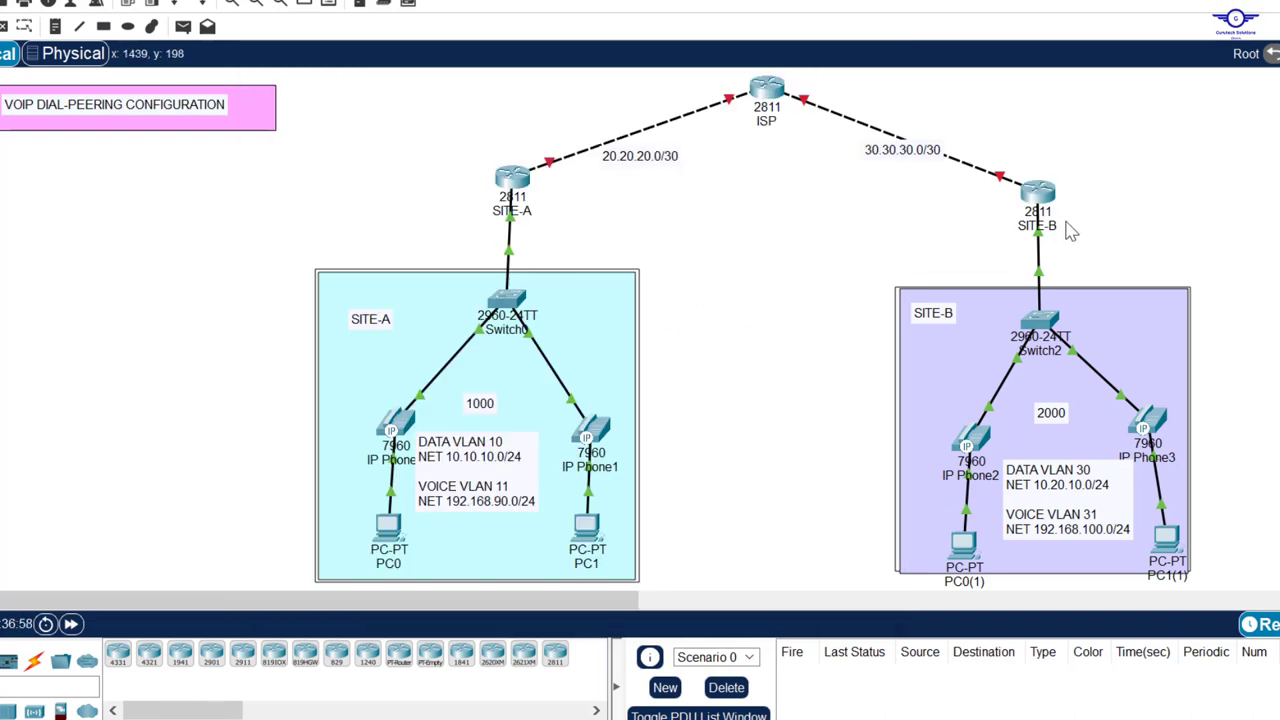
Step: Switch to the config-guide.txt notes in Notepad, add a routing item numbered 7.1 below item 7, and return to the topology
{"action": "key", "text": "alt+Tab"}
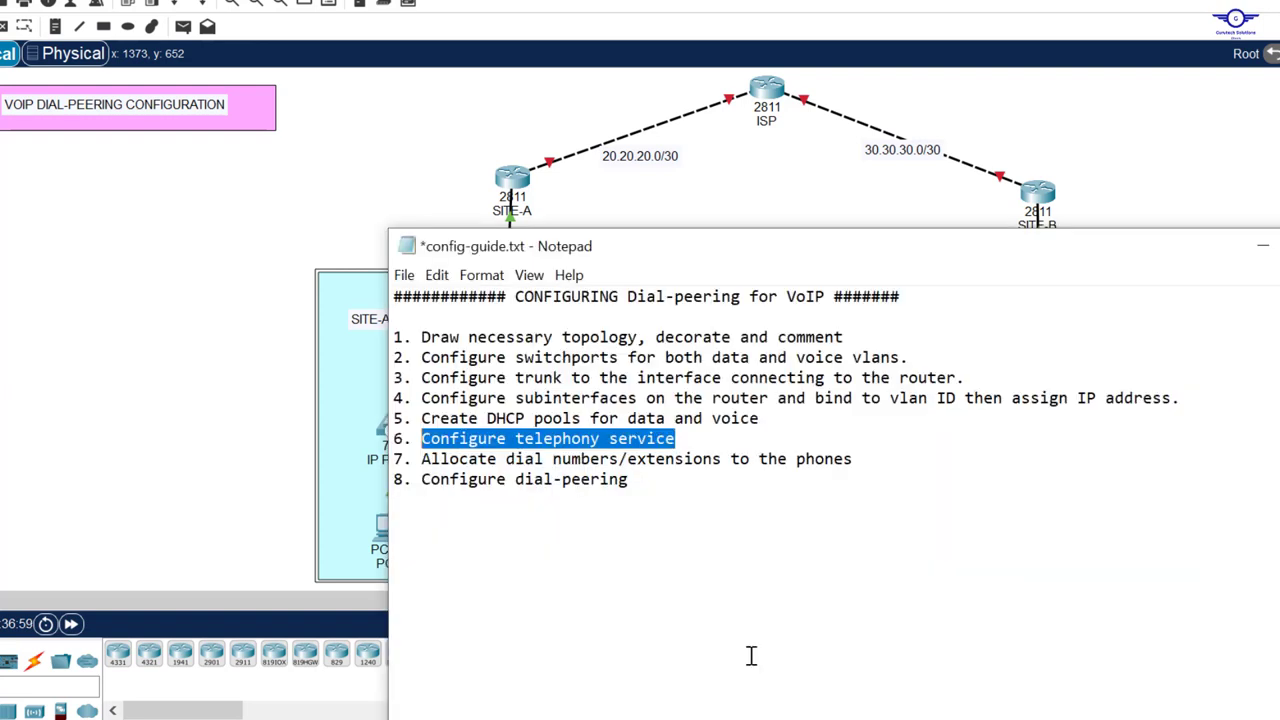
{"action": "left_click", "coordinate": [870, 462]}
{"action": "key", "text": "Return"}
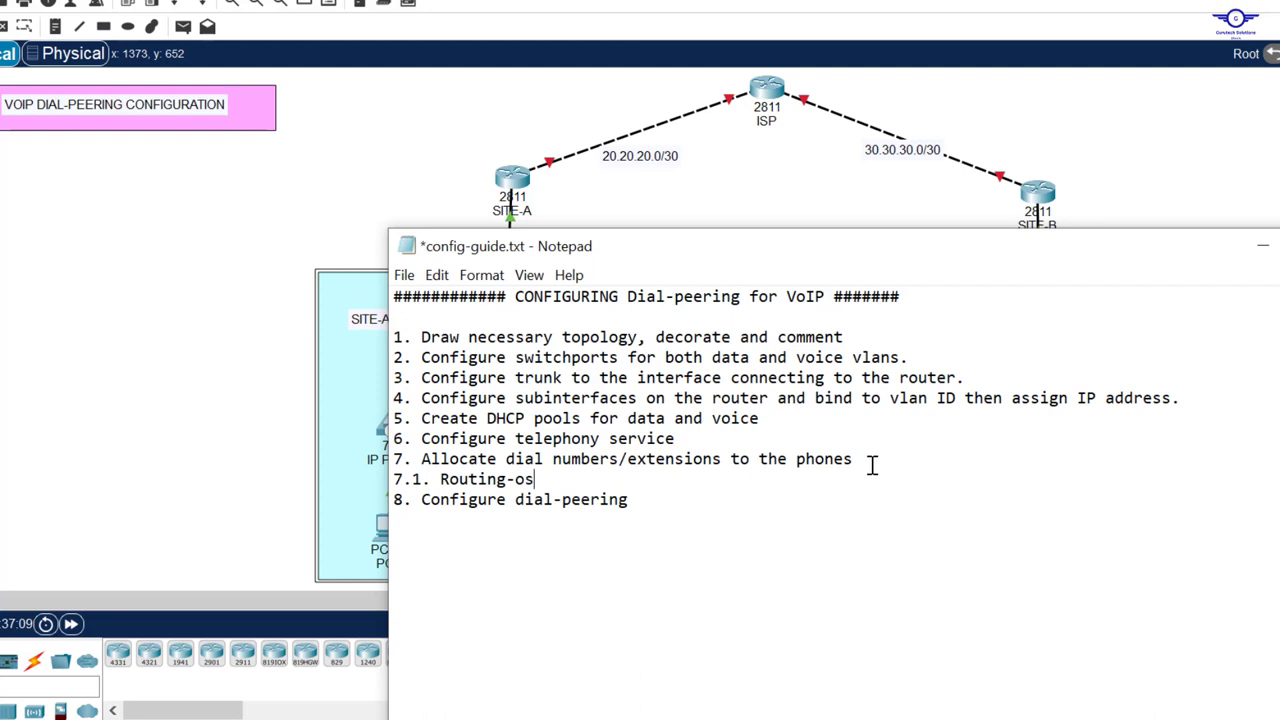
{"action": "left_click", "coordinate": [1138, 177]}
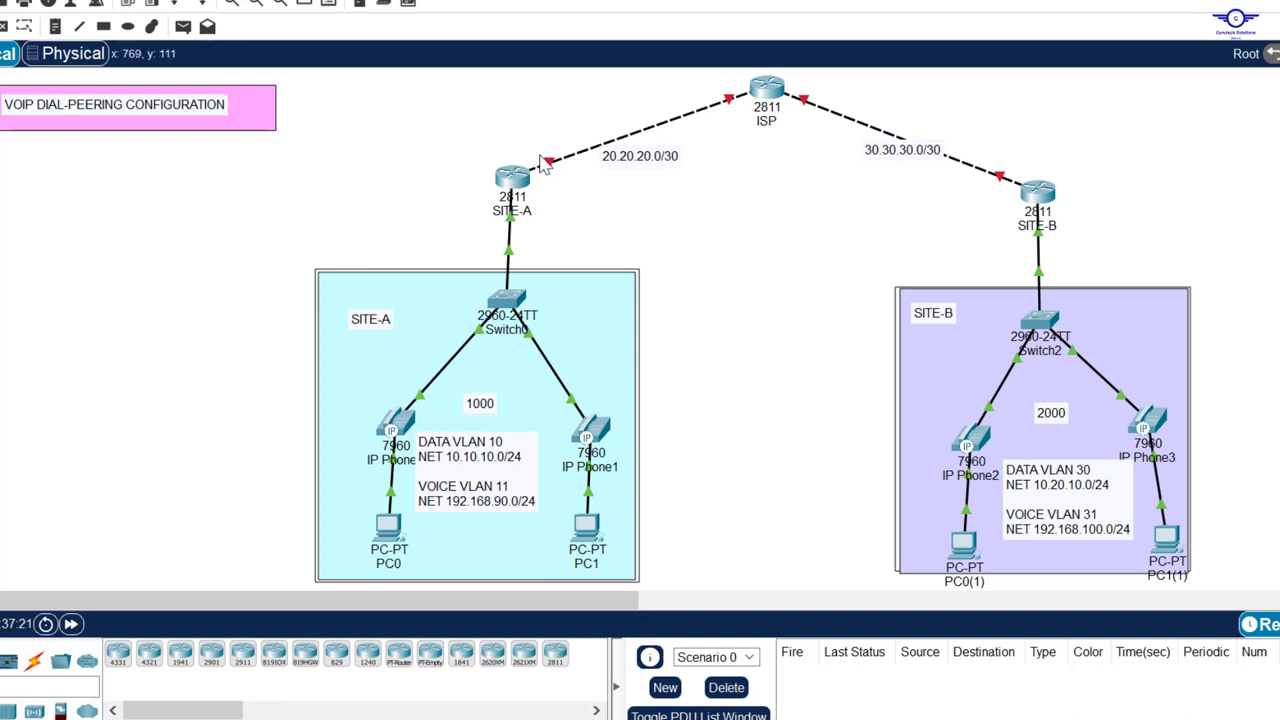
Step: Enable FastEthernet0/0 on SITE-A's router and assign it 20.20.20.2 with subnet mask 255.255.255.252
{"action": "mouse_move", "coordinate": [549, 170]}
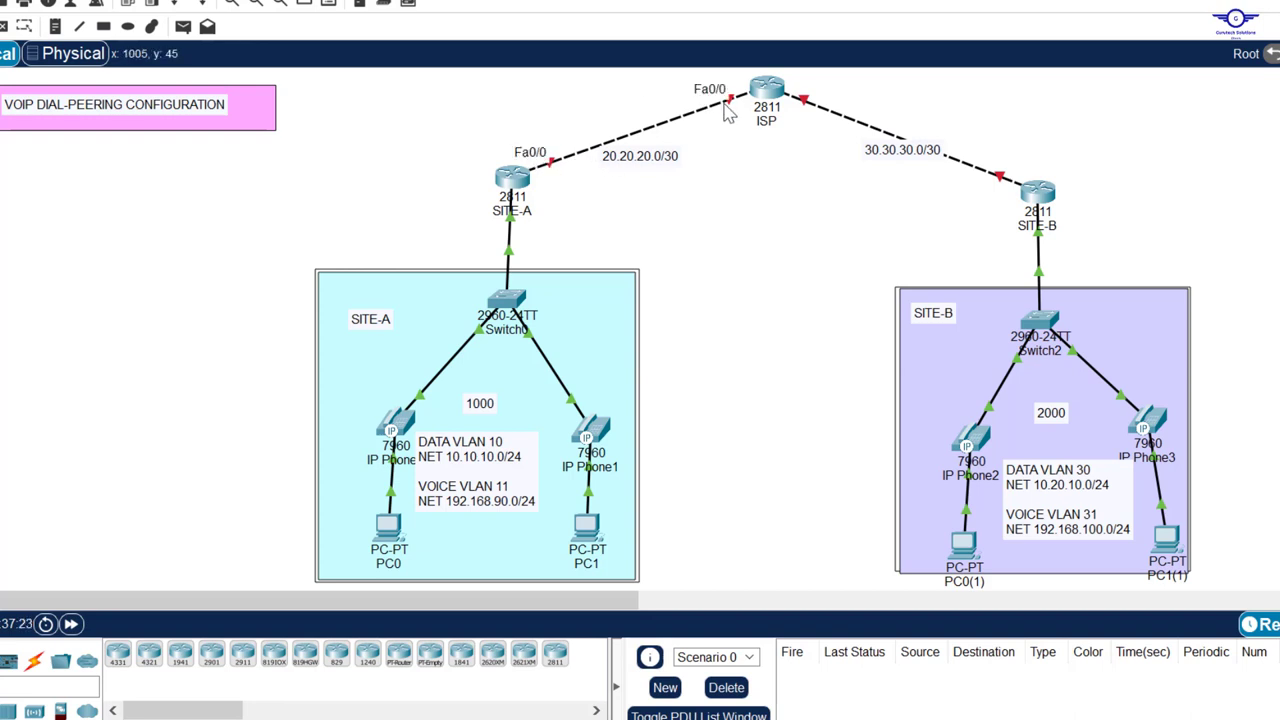
{"action": "mouse_move", "coordinate": [925, 128]}
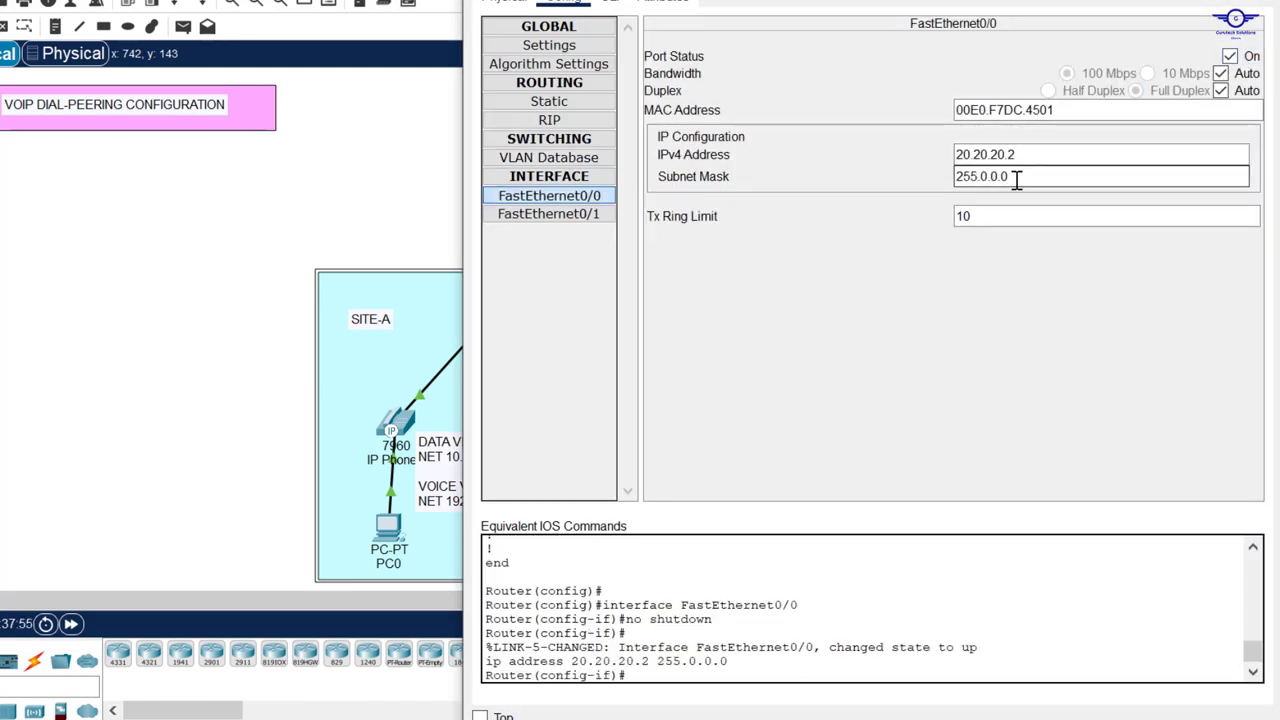
{"action": "type", "text": "255.255.255.25"}
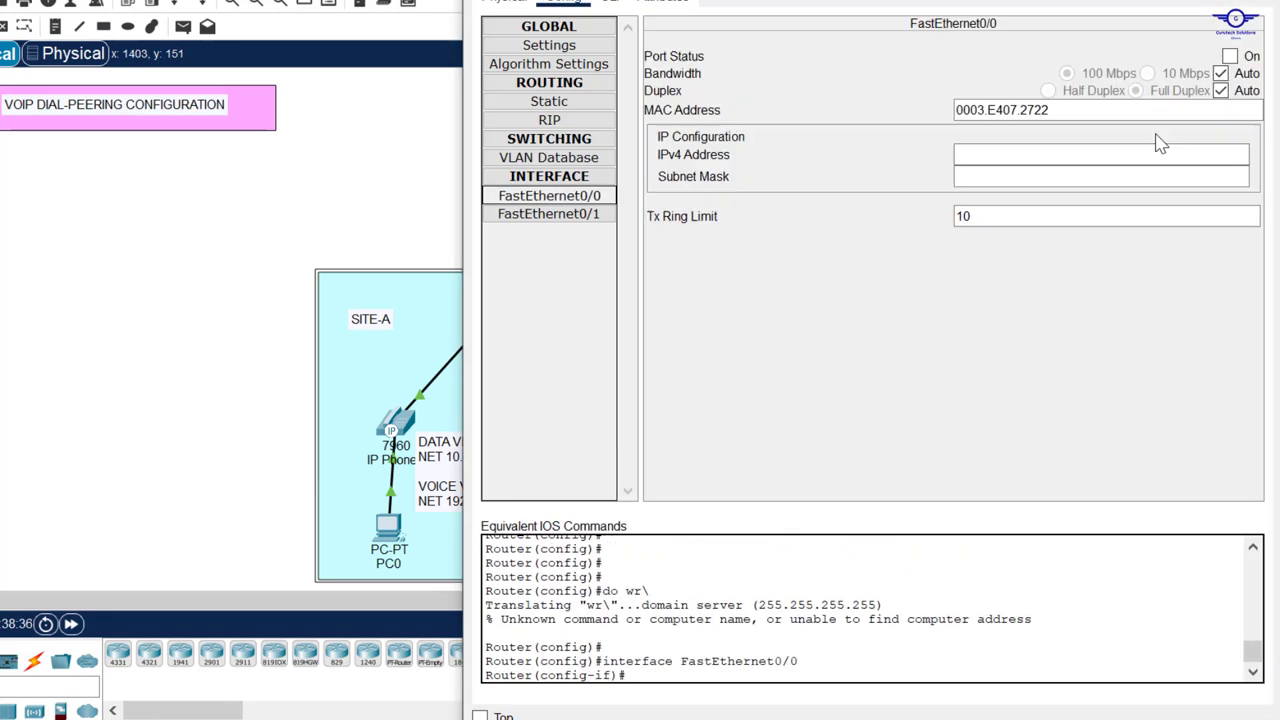
Step: Enable FastEthernet0/0 on SITE-B's router, assign it 30.30.30.2 with subnet mask 255.255.255.252, and close the router window
{"action": "type", "text": "30.30.30.2"}
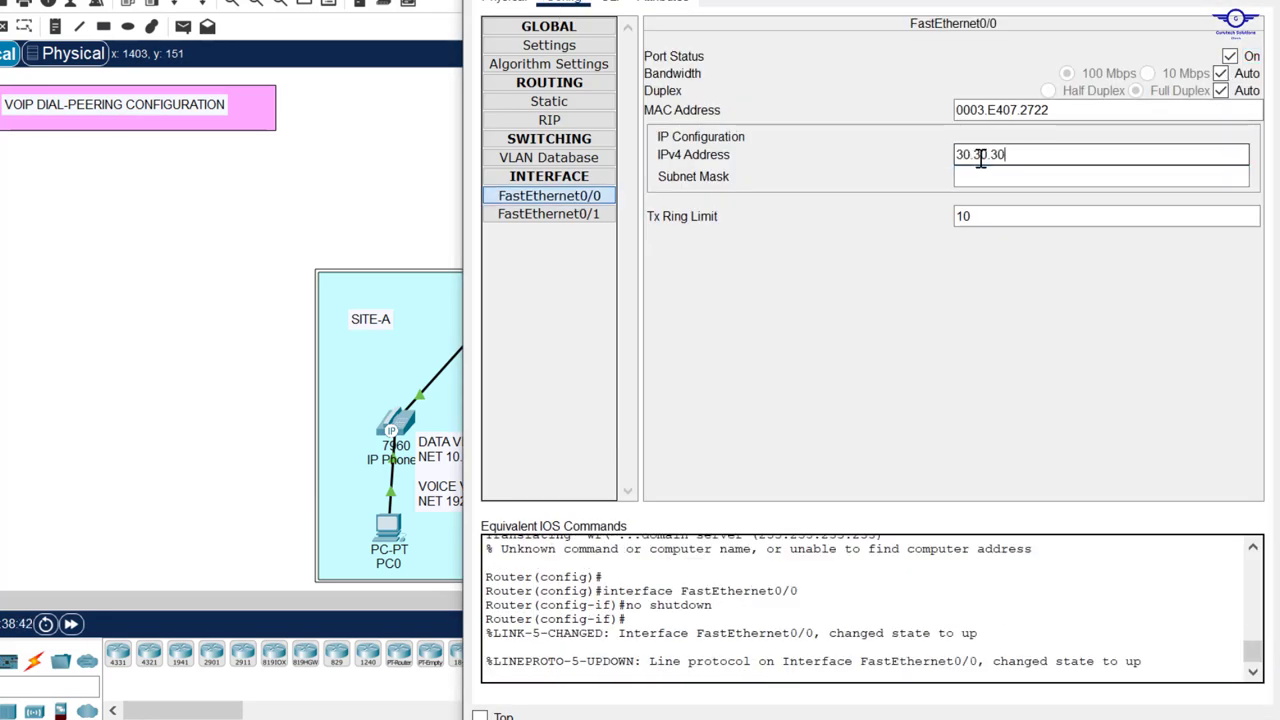
{"action": "key", "text": "Tab"}
{"action": "type", "text": "255.255.255.252"}
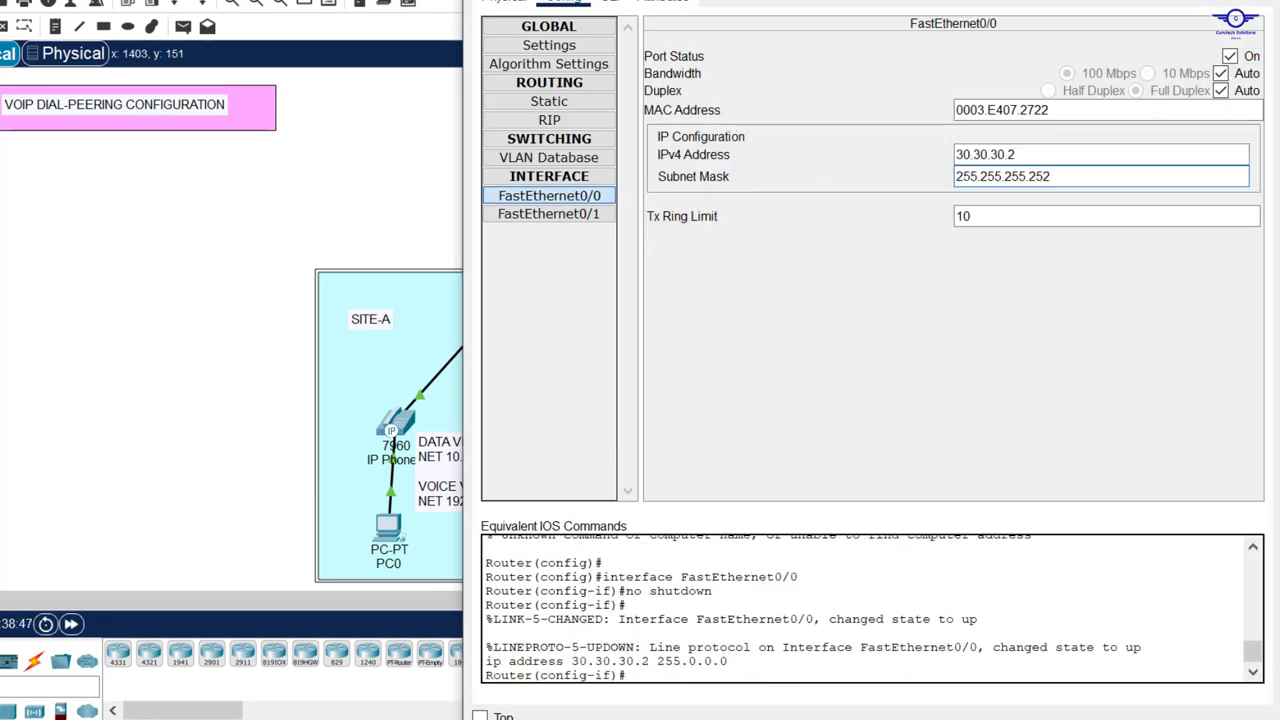
{"action": "key", "text": "alt+F4"}
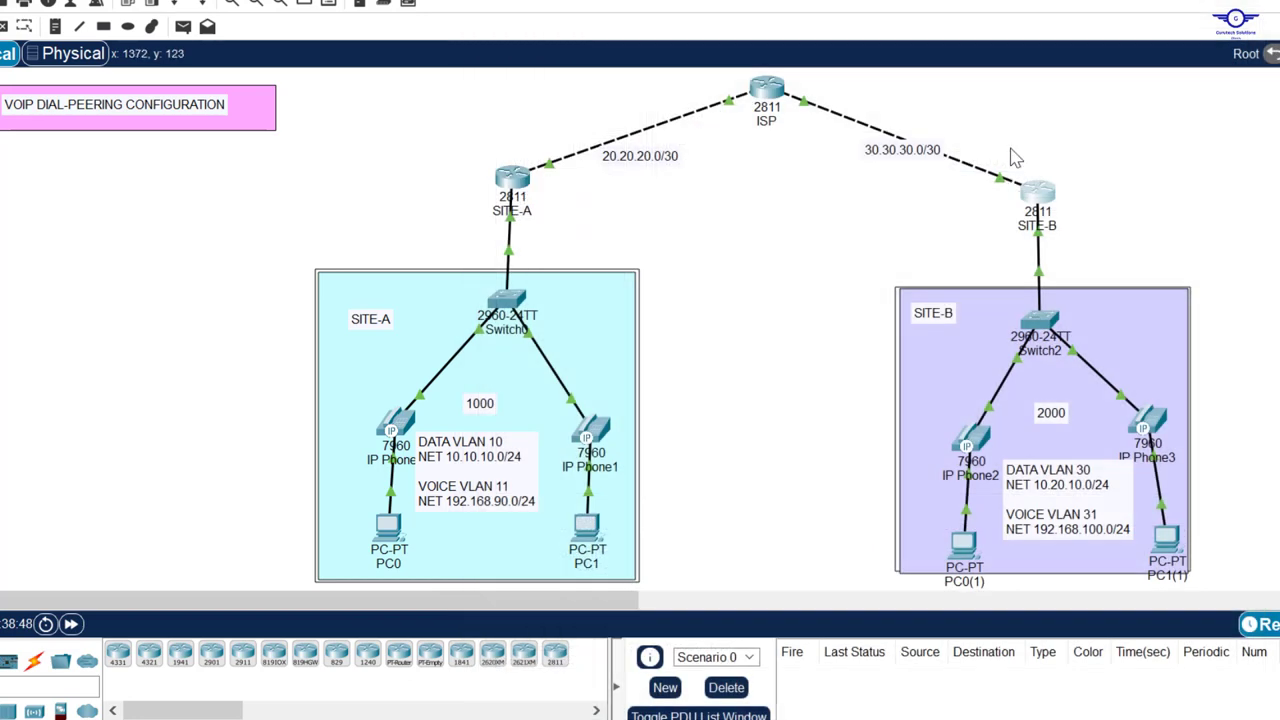
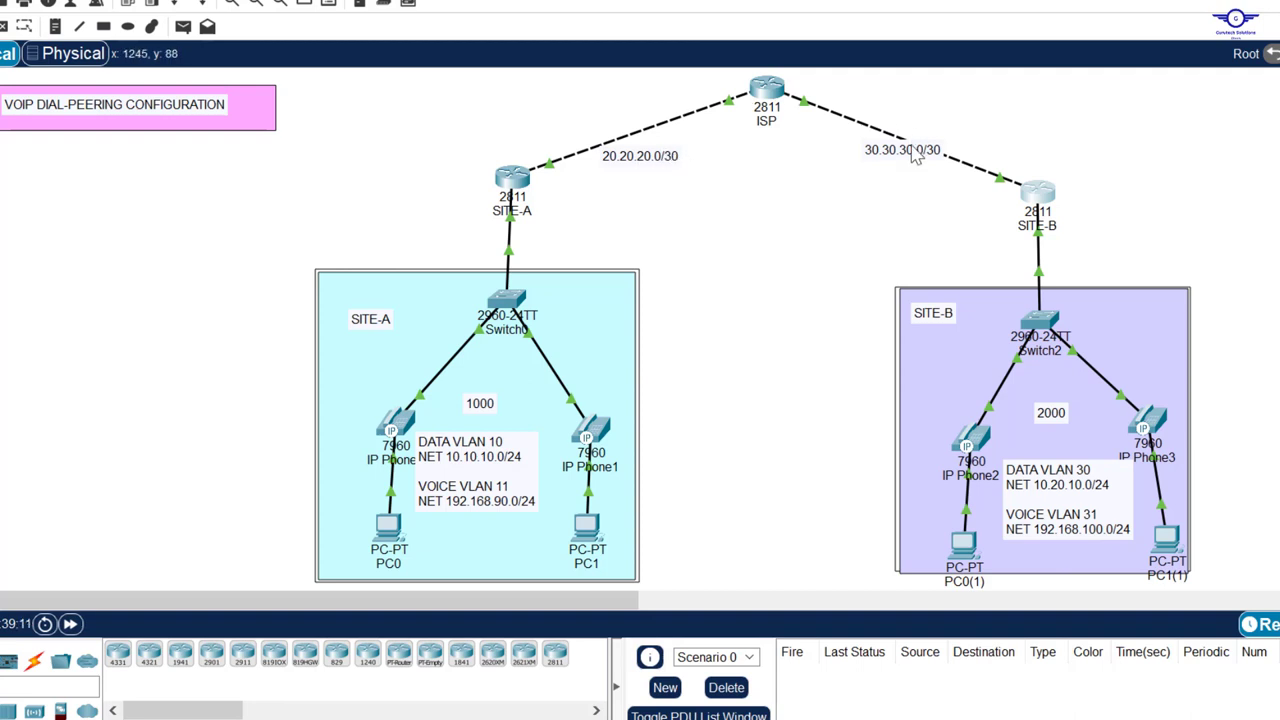
Step: Open the command line of SITE-A's router beside the topology and exit interface mode to global configuration mode
{"action": "left_click", "coordinate": [512, 184]}
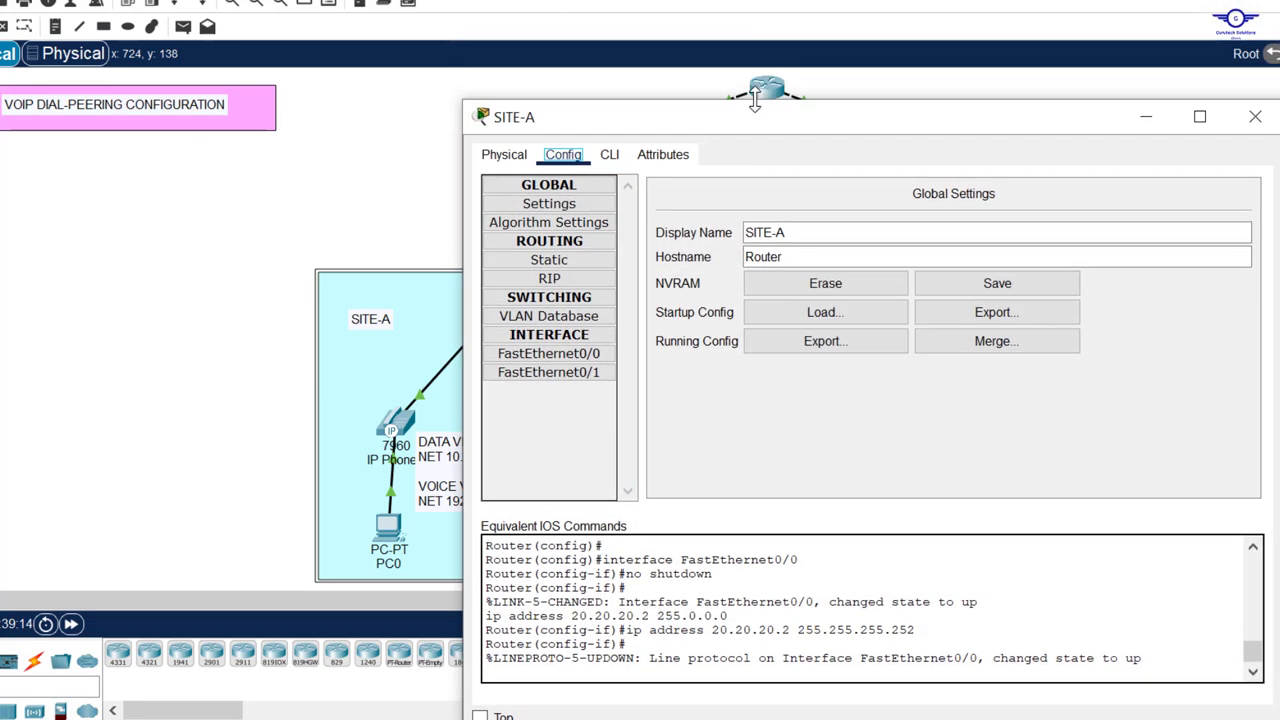
{"action": "left_click", "coordinate": [610, 158]}
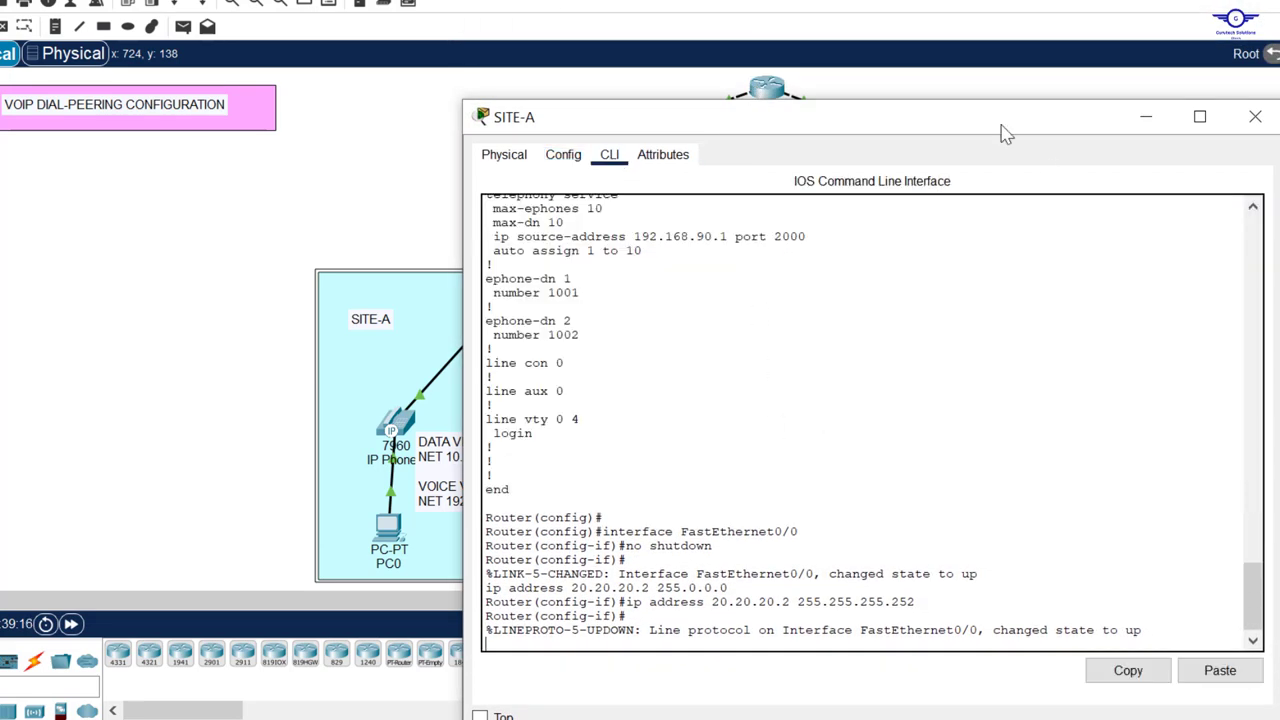
{"action": "left_click_drag", "start_coordinate": [996, 130], "coordinate": [1002, 71]}
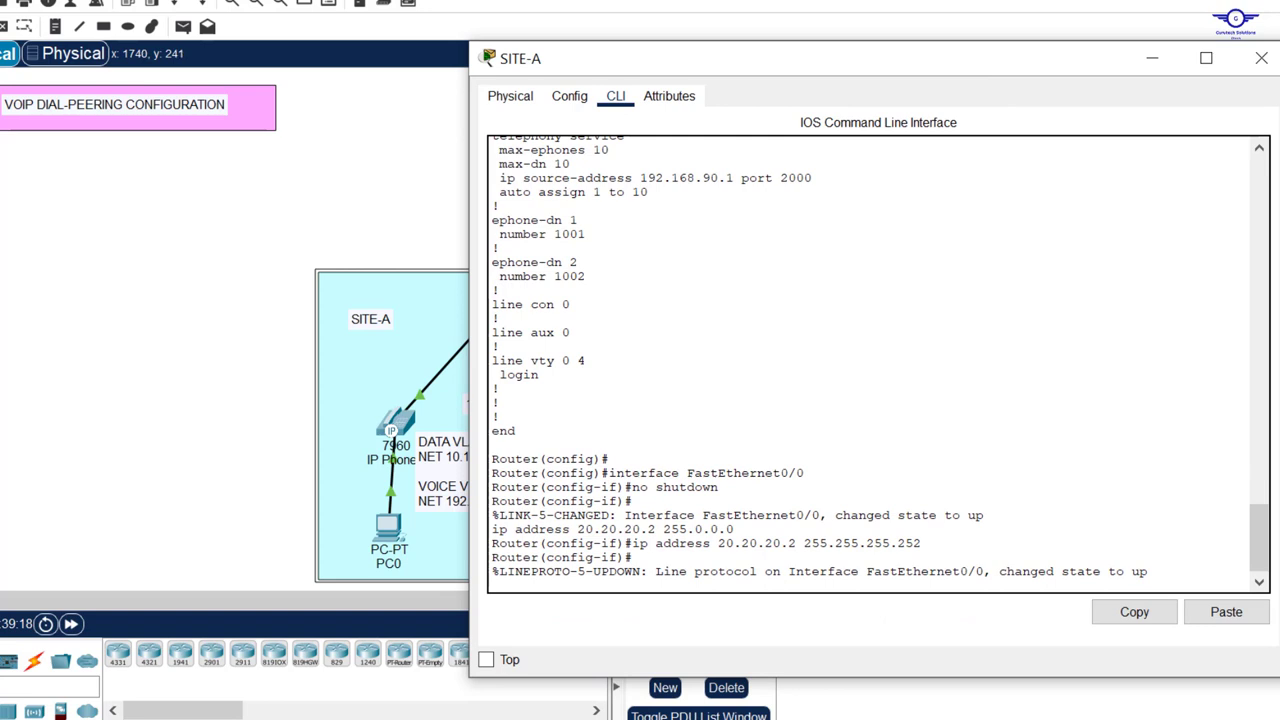
{"action": "left_click_drag", "start_coordinate": [1277, 255], "coordinate": [1030, 266]}
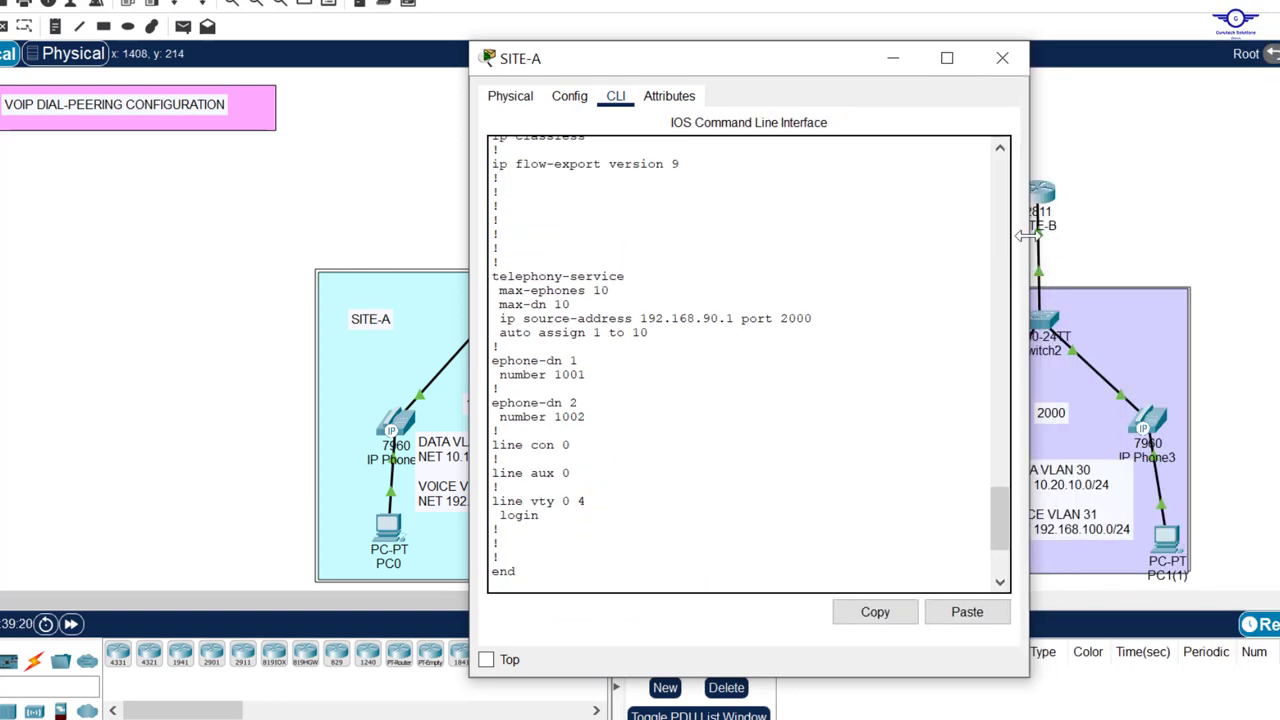
{"action": "left_click_drag", "start_coordinate": [1029, 236], "coordinate": [1128, 236]}
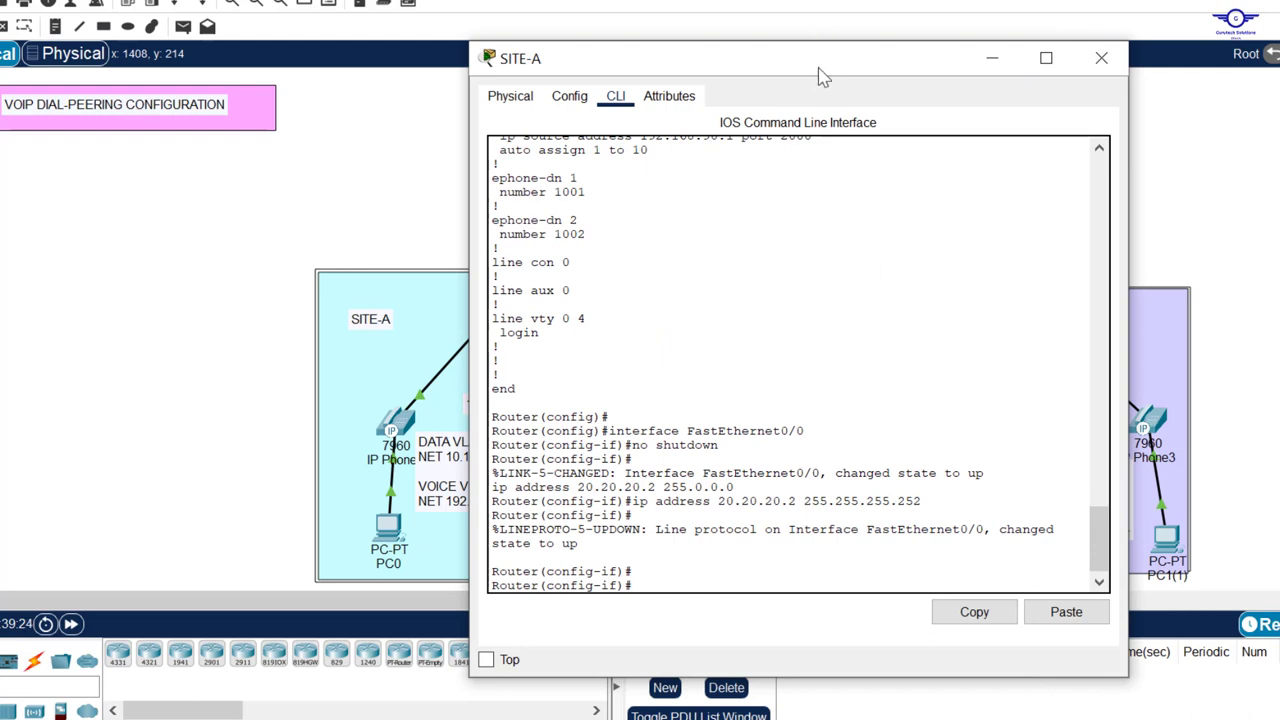
{"action": "left_click_drag", "start_coordinate": [824, 72], "coordinate": [925, 11]}
{"action": "type", "text": "ex"}
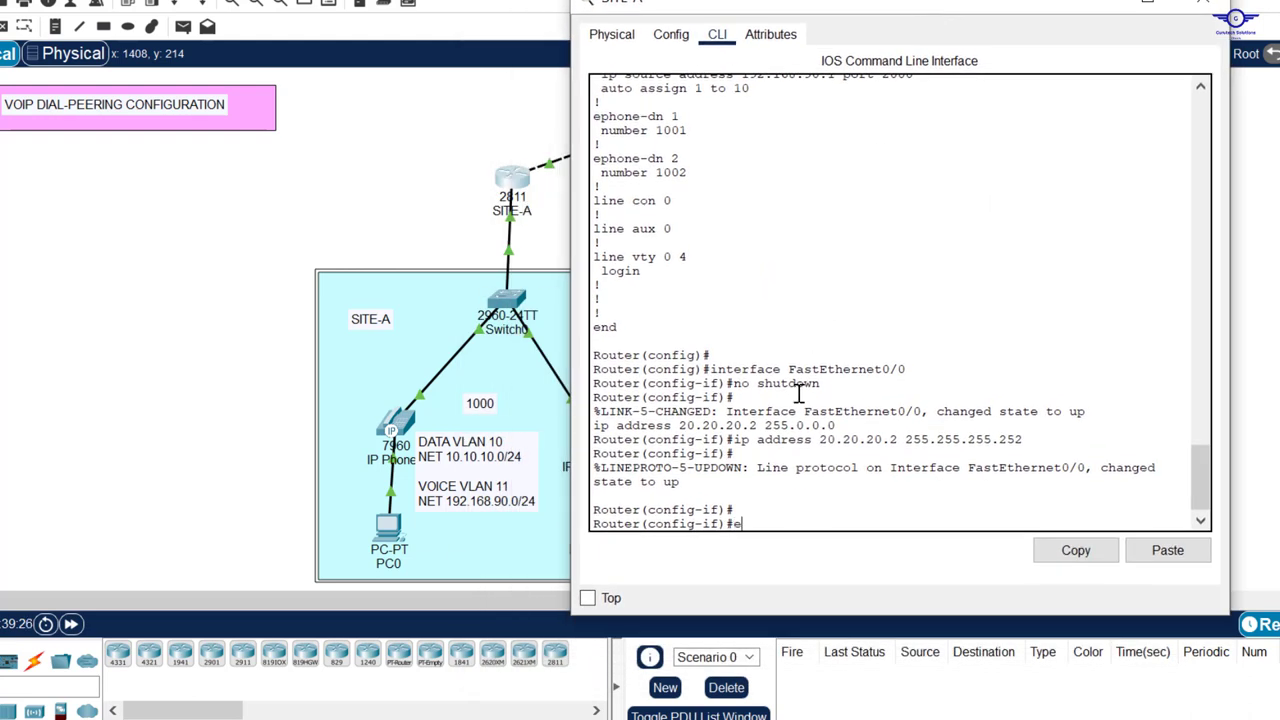
{"action": "key", "text": "Return"}
{"action": "key", "text": "Return"}
{"action": "key", "text": "Return"}
{"action": "key", "text": "Return"}
{"action": "key", "text": "Return"}
{"action": "key", "text": "Return"}
Step: Start OSPF process 30 on SITE-A's router
{"action": "type", "text": "rou"}
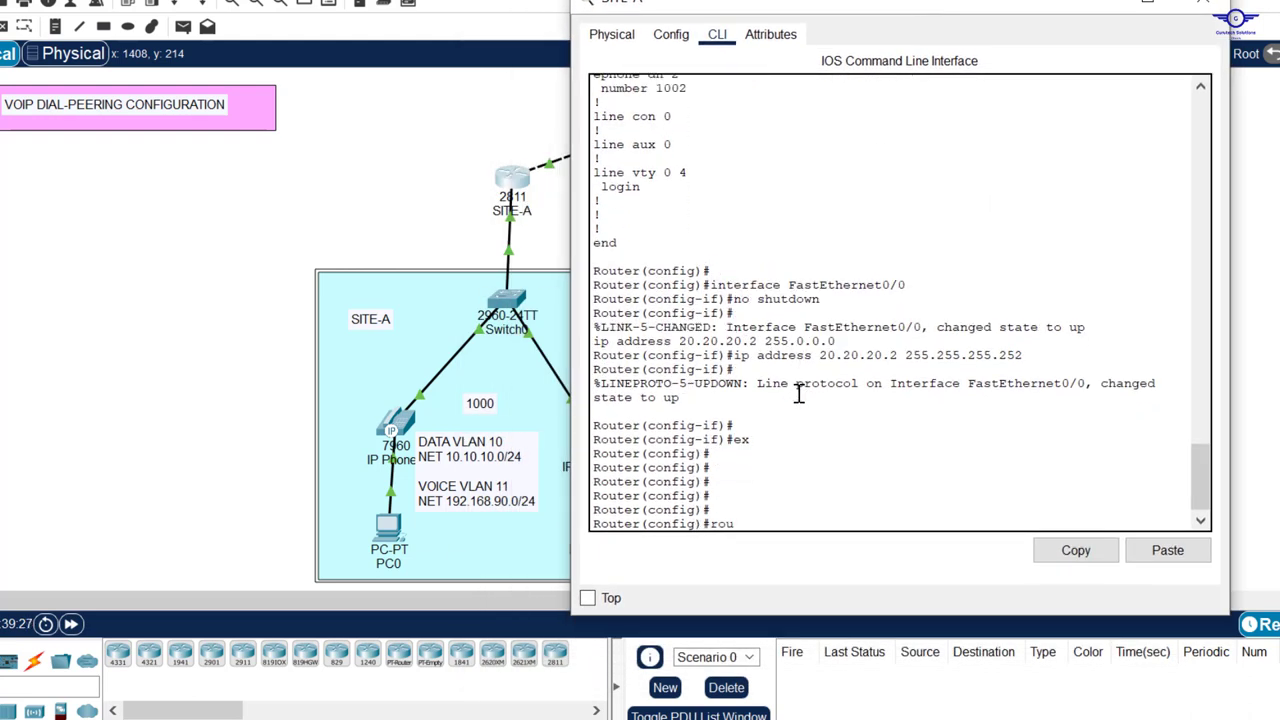
{"action": "type", "text": "y"}
{"action": "type", "text": "t"}
{"action": "key", "text": "Tab"}
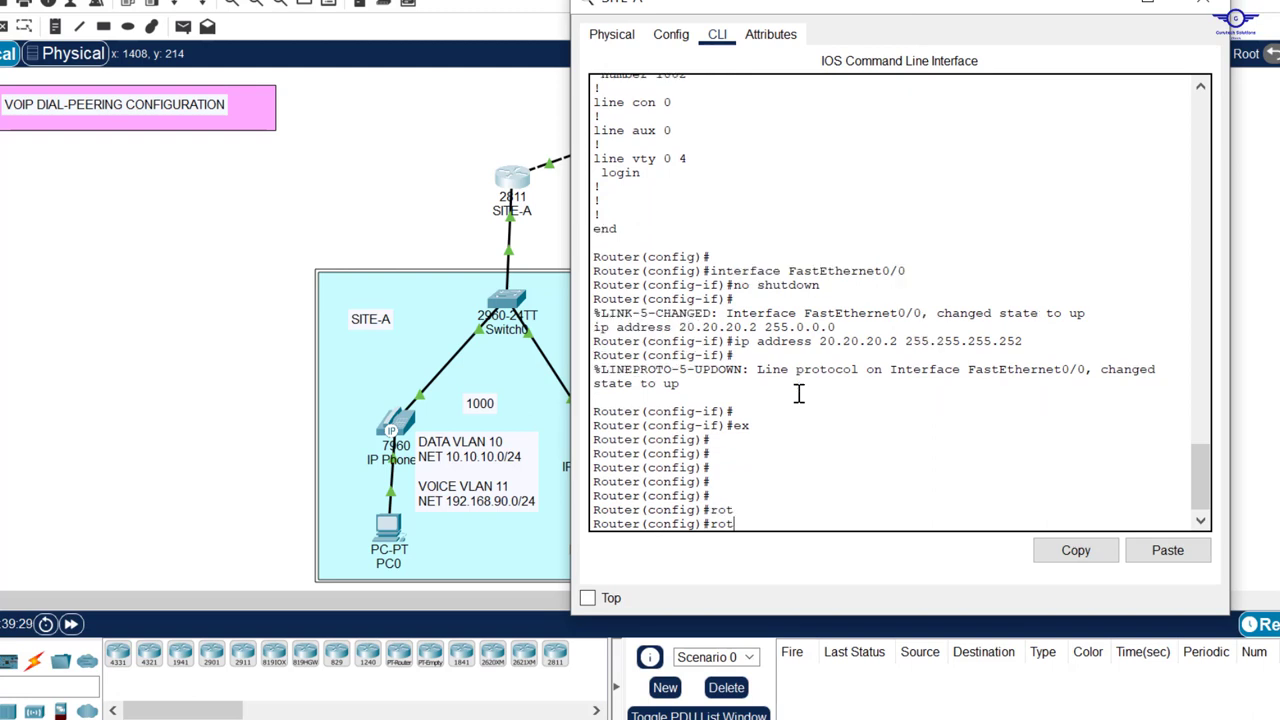
{"action": "key", "text": "BackSpace"}
{"action": "type", "text": "u"}
{"action": "key", "text": "Tab"}
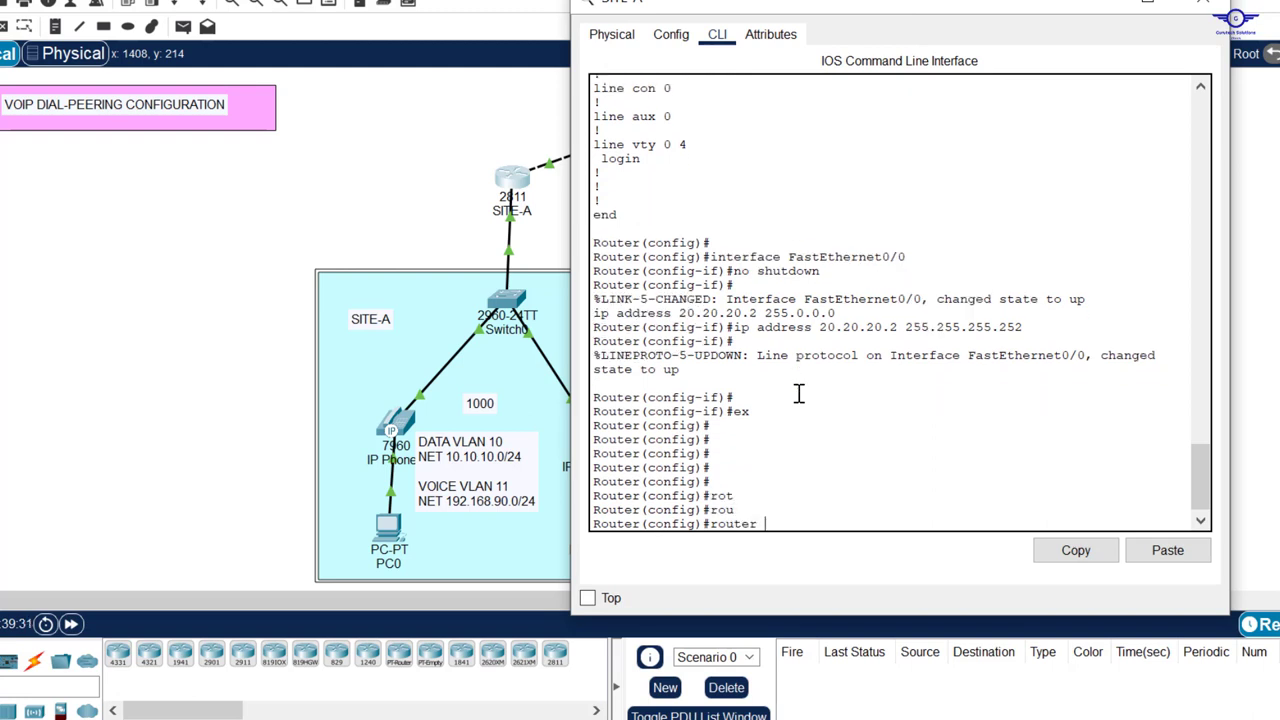
{"action": "type", "text": "o"}
{"action": "key", "text": "Tab"}
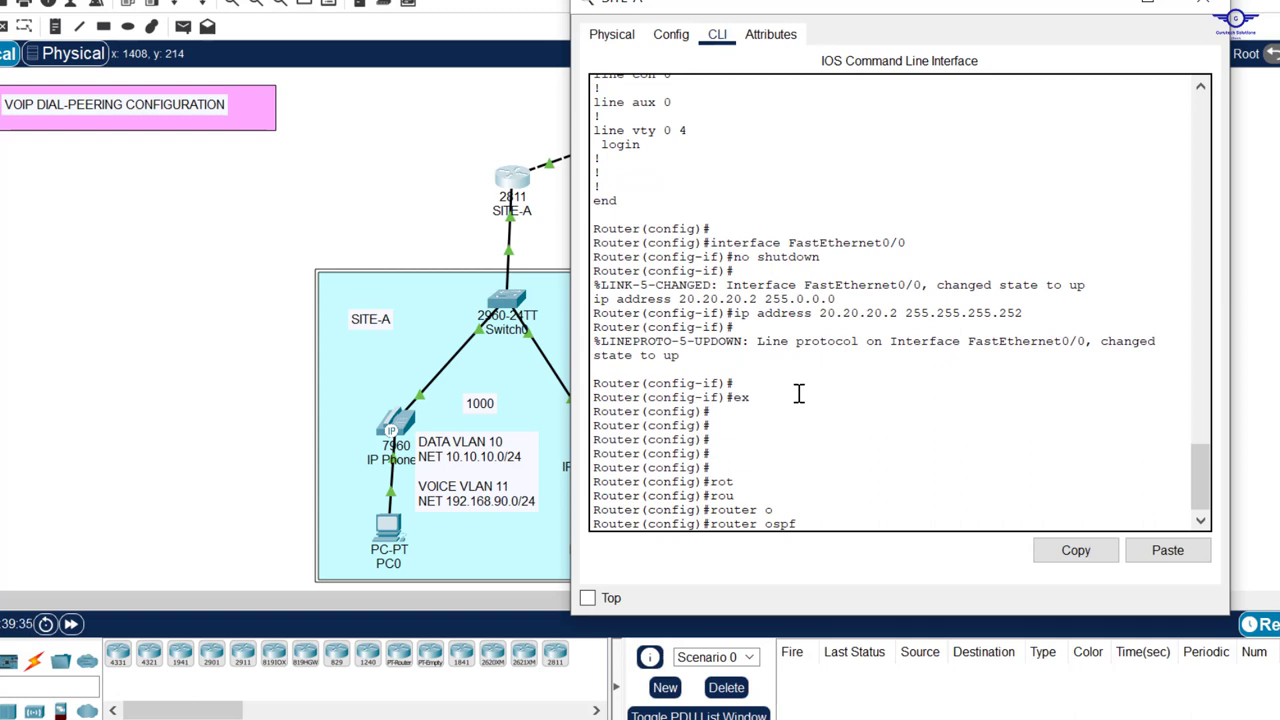
{"action": "type", "text": "30"}
{"action": "key", "text": "Return"}
{"action": "key", "text": "Return"}
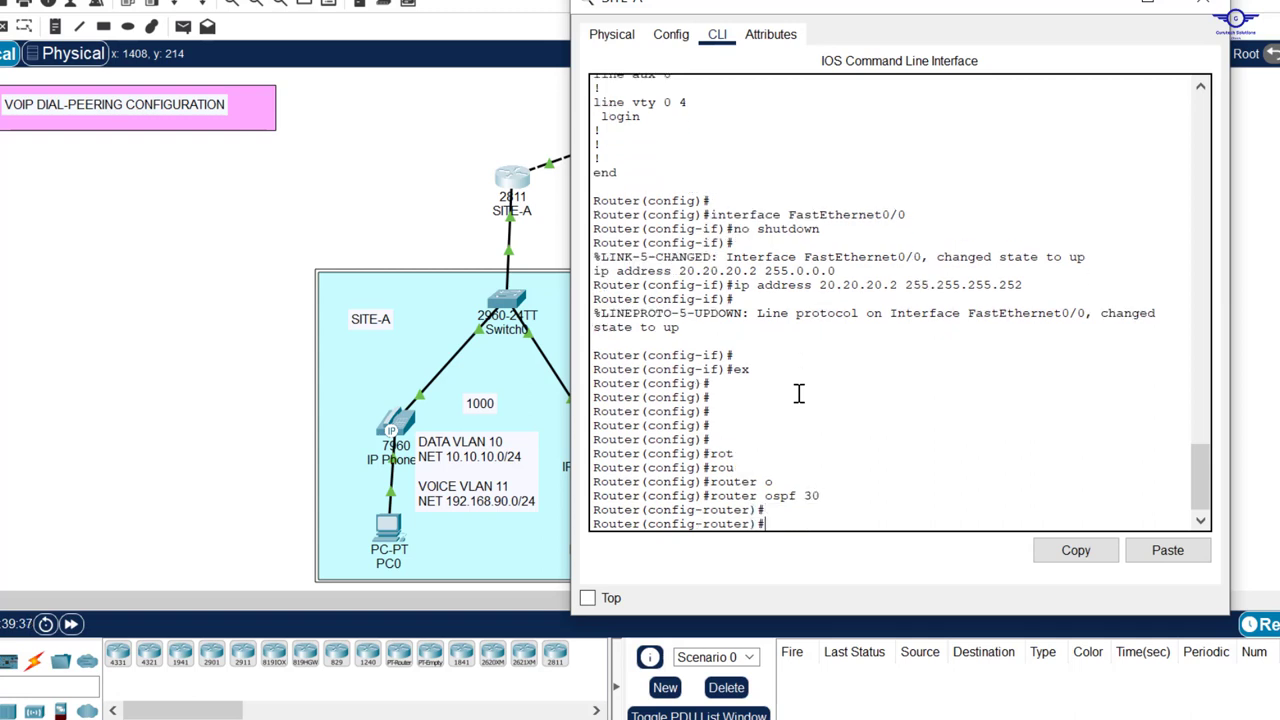
Step: Set the OSPF router ID of SITE-A's router to 3.3.3.1
{"action": "type", "text": "rou"}
{"action": "key", "text": "Tab"}
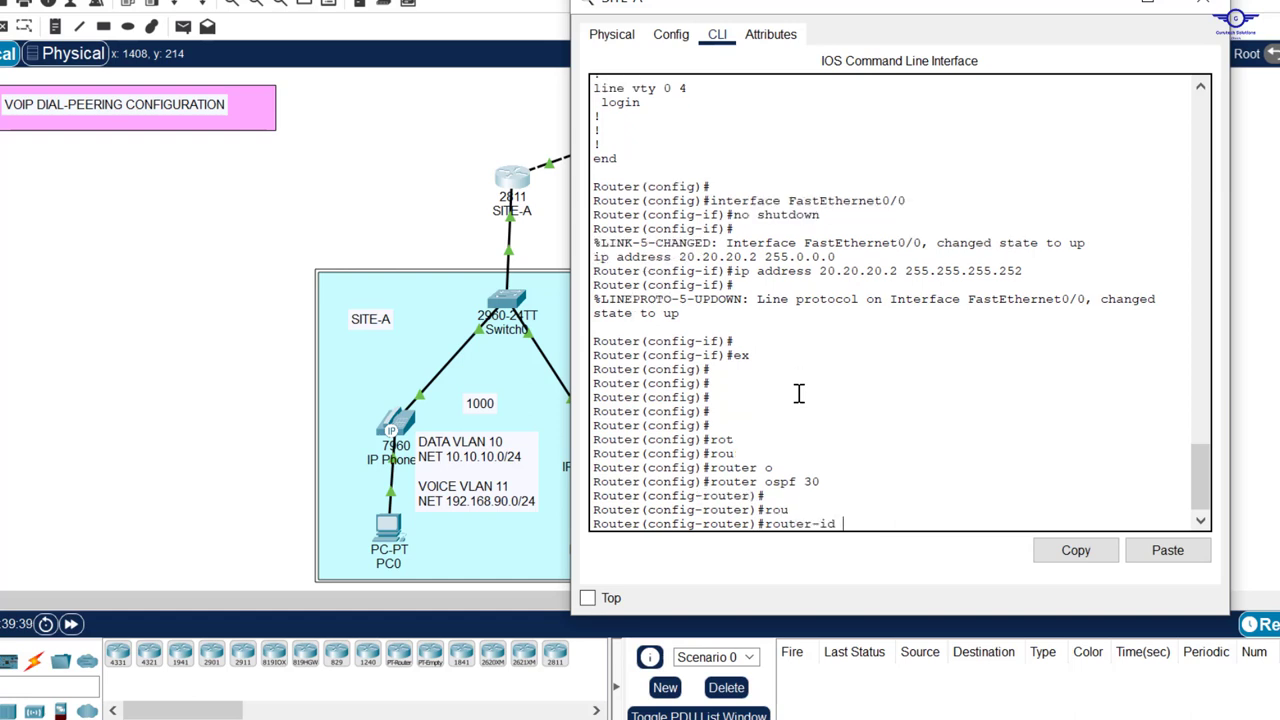
{"action": "type", "text": "3.3.3.1"}
{"action": "key", "text": "Return"}
{"action": "key", "text": "Return"}
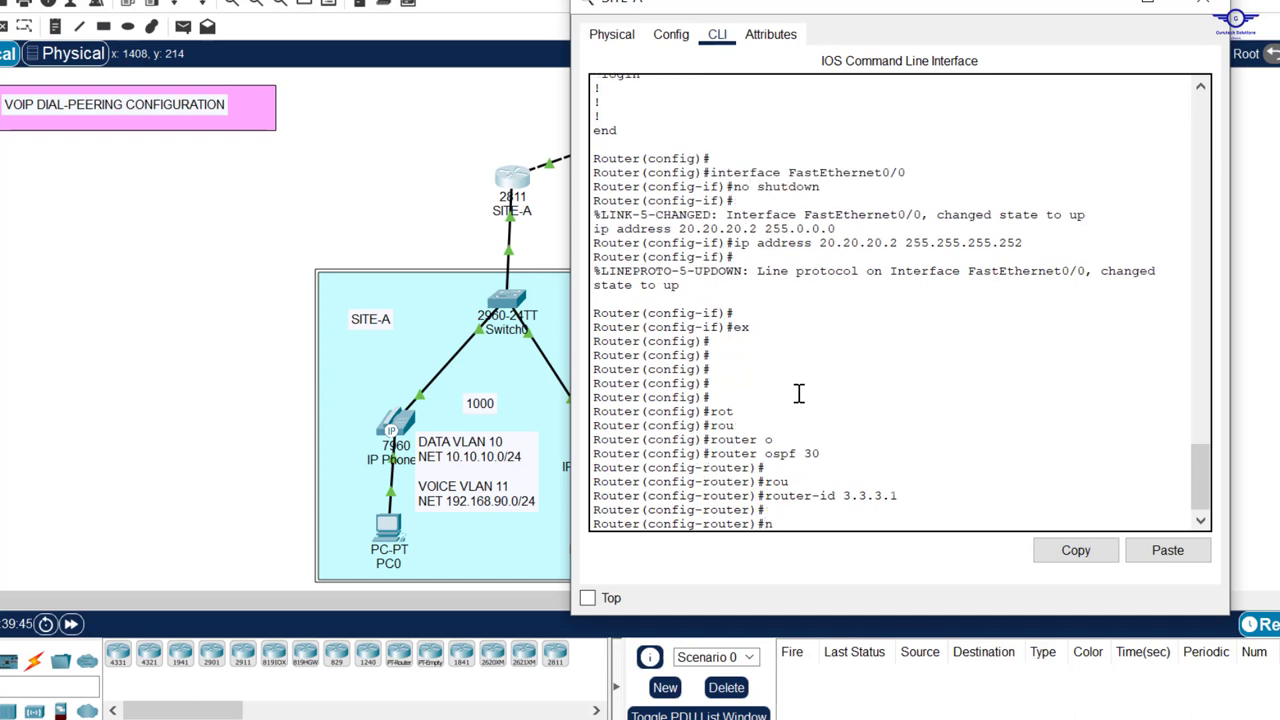
Step: Advertise network 20.20.20.0 with wildcard mask 0.0.0.3 in OSPF area 0 on SITE-A's router
{"action": "type", "text": "net"}
{"action": "key", "text": "Tab"}
{"action": "type", "text": "20"}
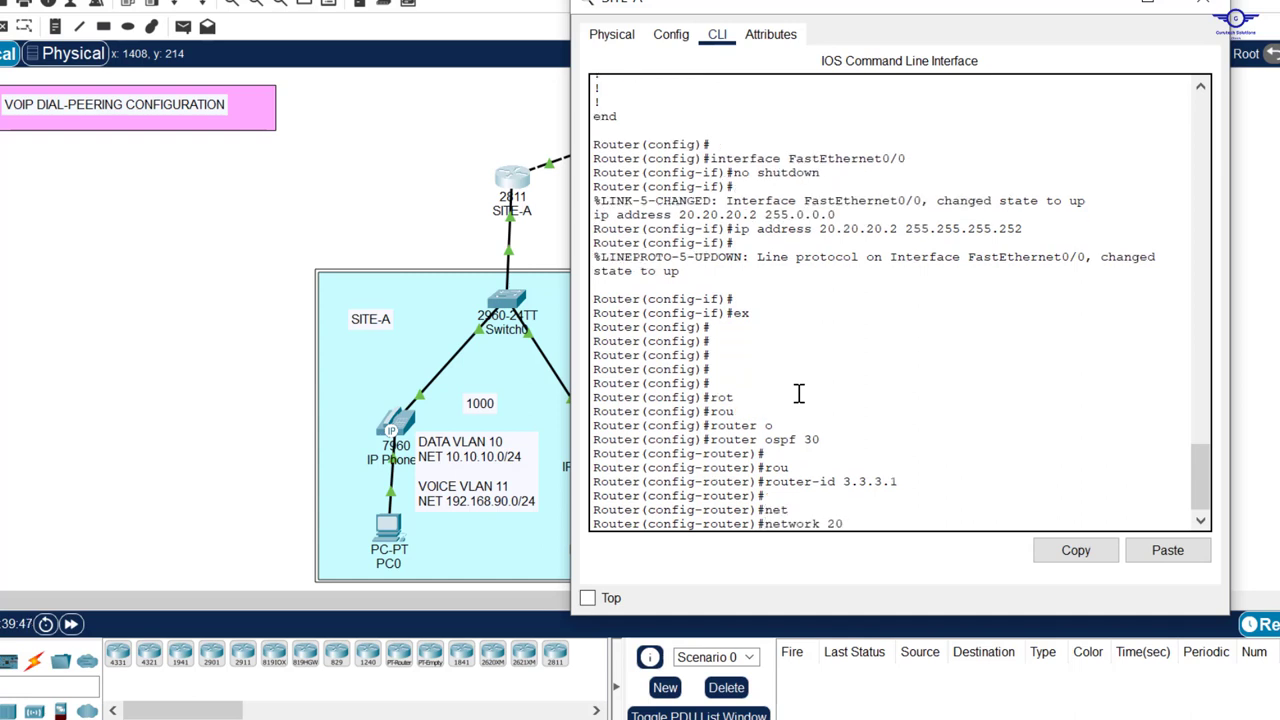
{"action": "type", "text": ".20.20.0 0.0.0.3 ar"}
{"action": "key", "text": "Tab"}
{"action": "type", "text": "0"}
{"action": "key", "text": "Return"}
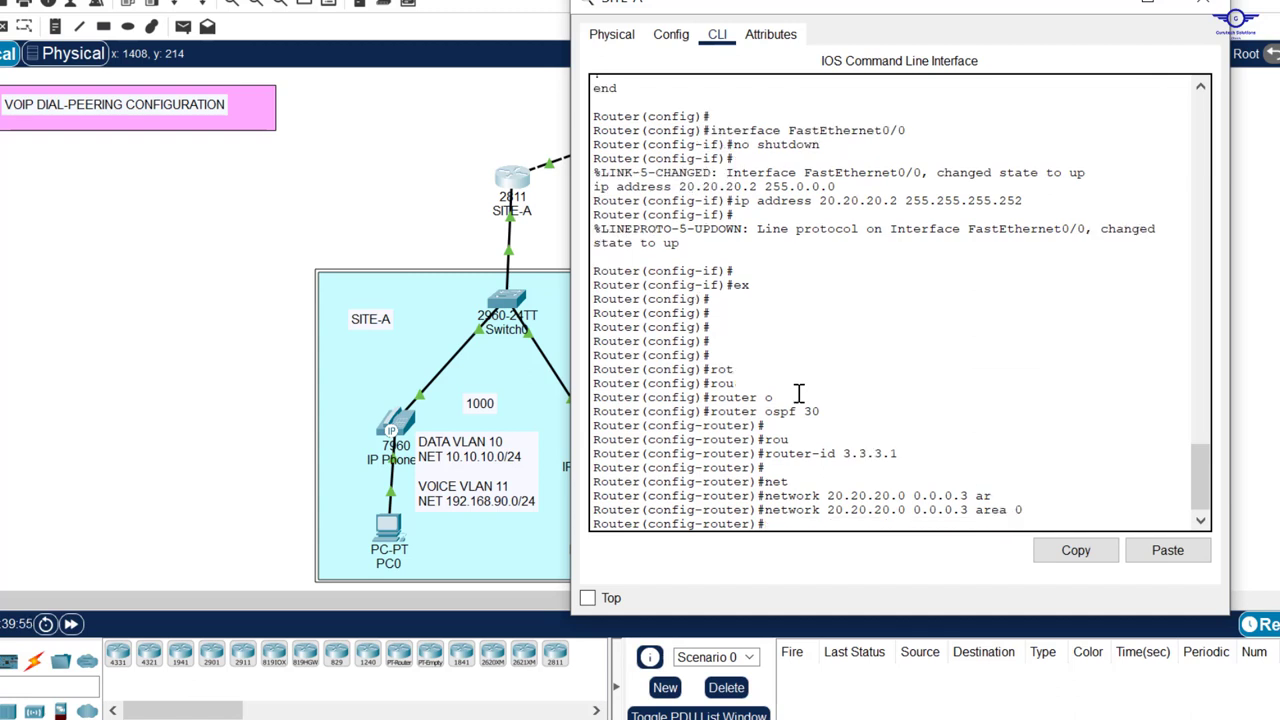
Step: Advertise the voice network 192.168.90.0 with wildcard mask 0.0.0.255 in OSPF area 0 on SITE-A's router
{"action": "type", "text": "net"}
{"action": "key", "text": "Tab"}
{"action": "type", "text": "192.168"}
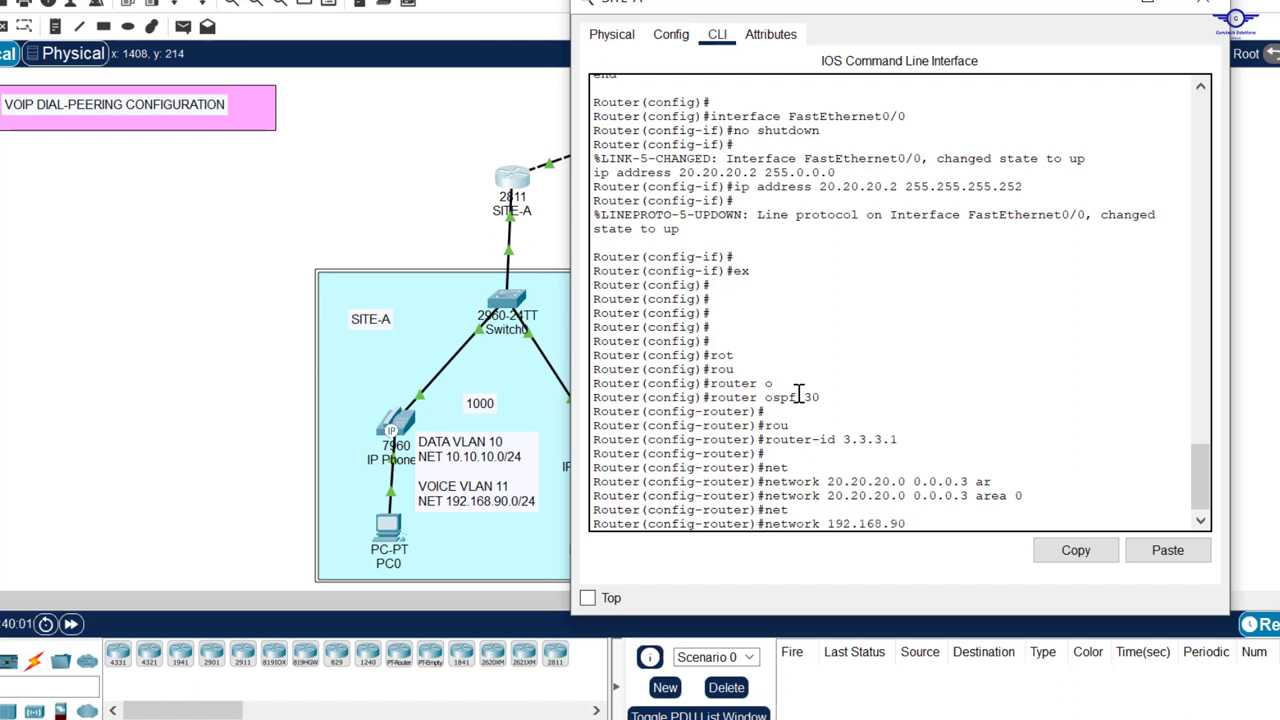
{"action": "type", "text": ".90.0 0.0.0.255 ar"}
{"action": "key", "text": "Tab"}
{"action": "type", "text": "0"}
{"action": "key", "text": "Return"}
{"action": "key", "text": "Return"}
{"action": "key", "text": "Return"}
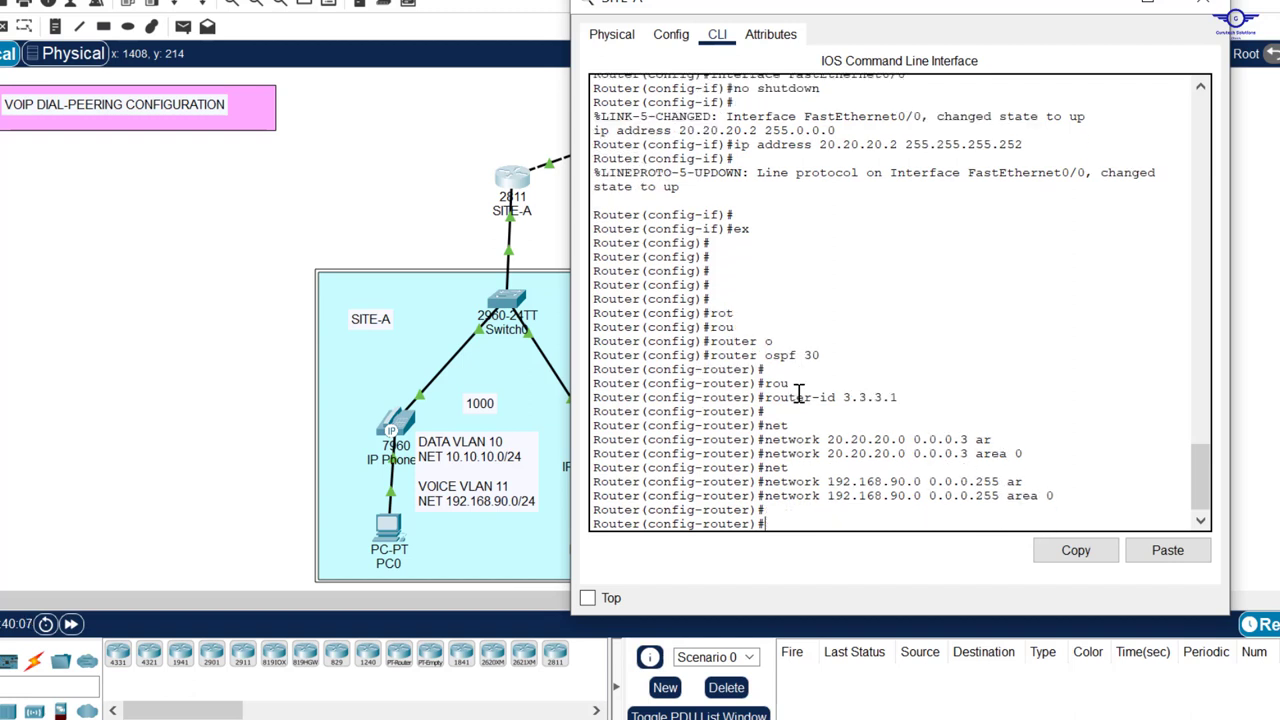
Step: Advertise the data network 10.10.10.0 with mask 255.255.255.0 in OSPF area 0 on SITE-A's router
{"action": "type", "text": "ne"}
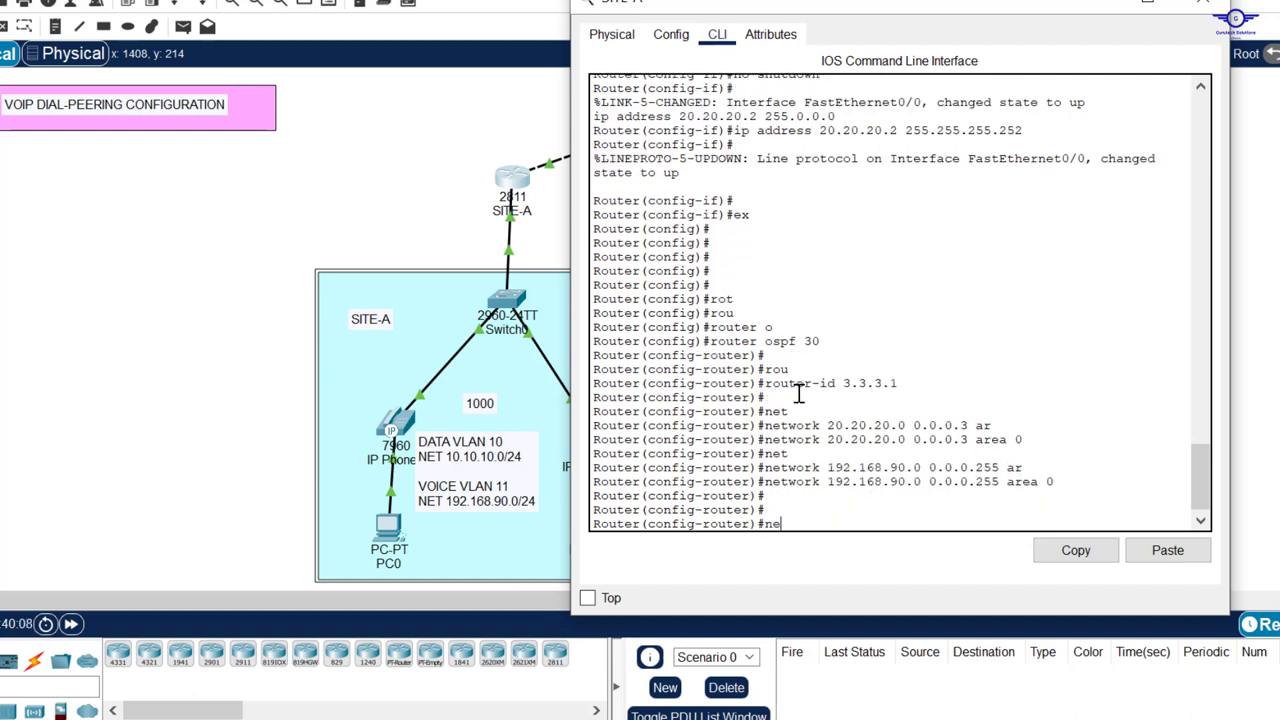
{"action": "type", "text": "t"}
{"action": "key", "text": "Tab"}
{"action": "type", "text": "10.1"}
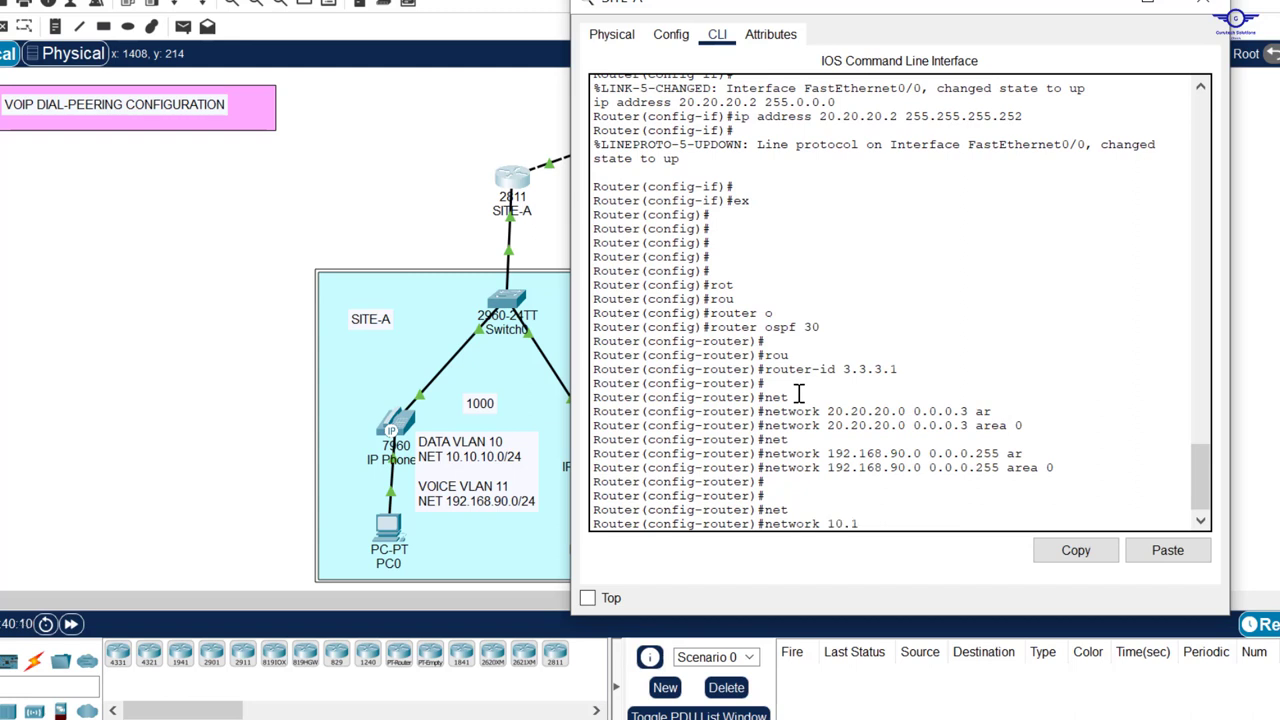
{"action": "type", "text": "0.10.0 255.255.255.0 a"}
{"action": "key", "text": "Tab"}
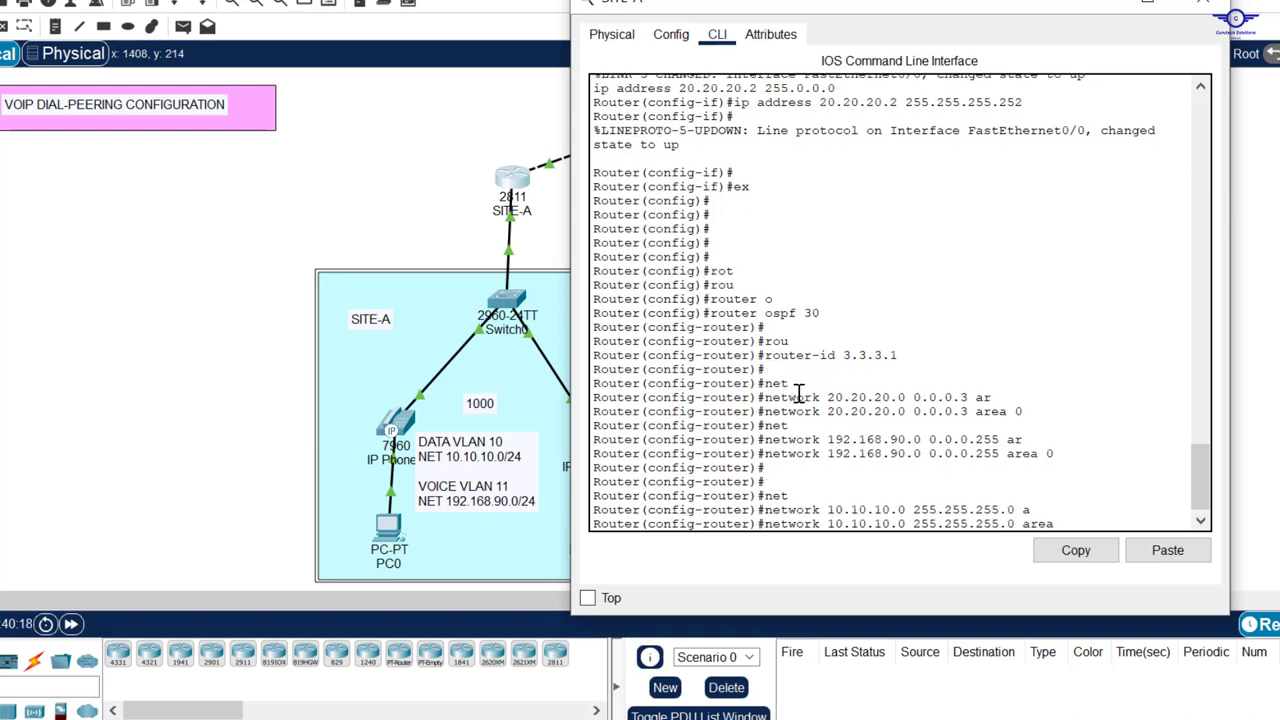
{"action": "type", "text": "0"}
{"action": "key", "text": "Return"}
Step: Leave OSPF configuration mode on SITE-A's router, save its configuration and close the device window
{"action": "type", "text": "ex"}
{"action": "key", "text": "Return"}
{"action": "key", "text": "Return"}
{"action": "key", "text": "Return"}
{"action": "key", "text": "Return"}
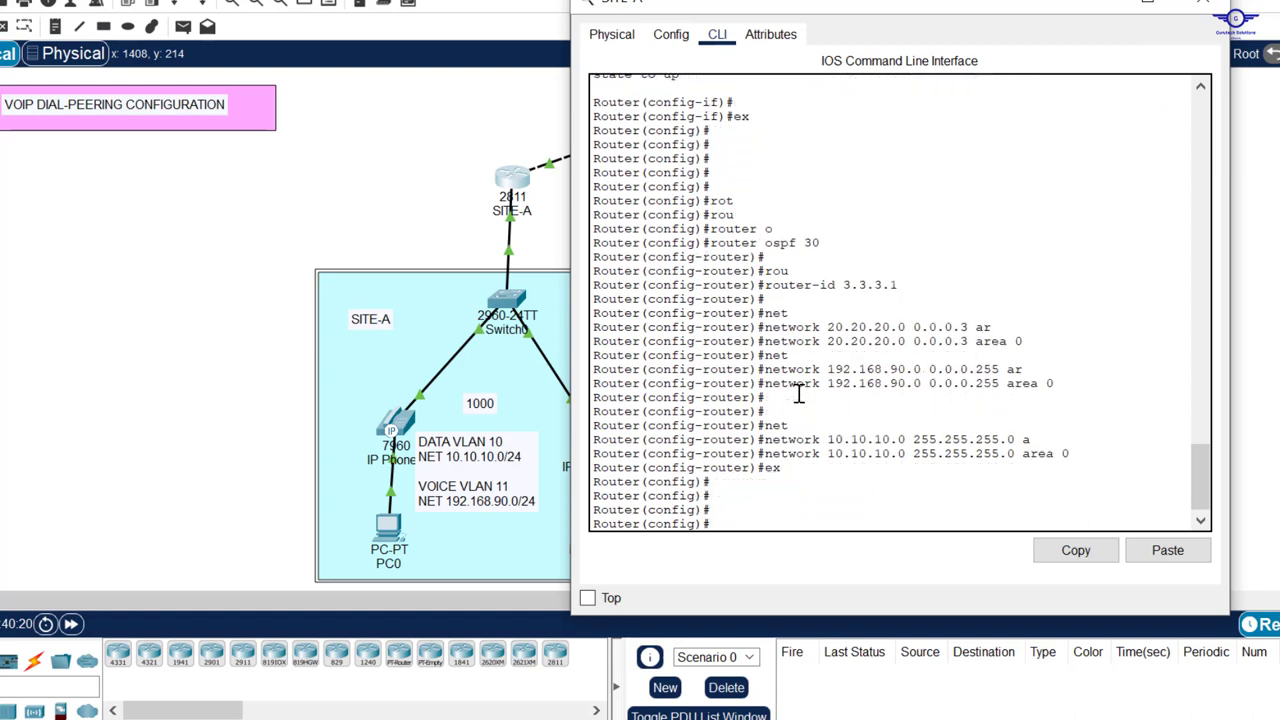
{"action": "type", "text": "do wr"}
{"action": "key", "text": "Return"}
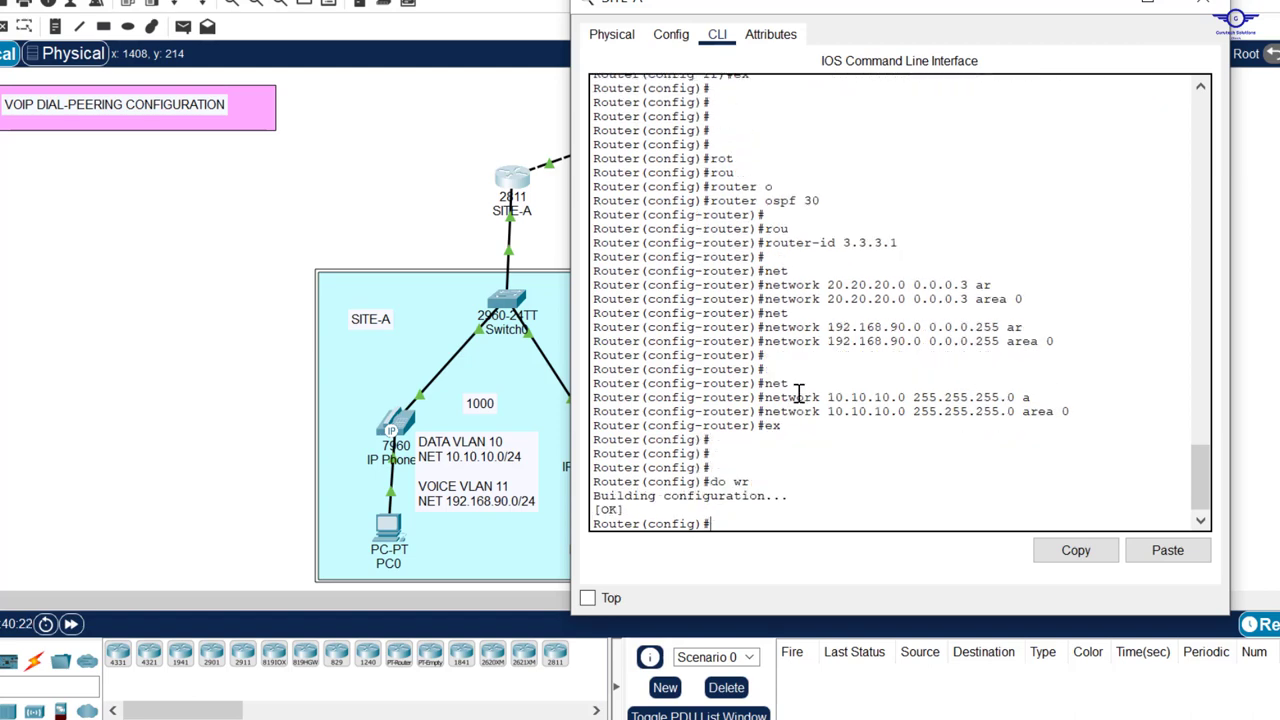
{"action": "left_click", "coordinate": [1203, 18]}
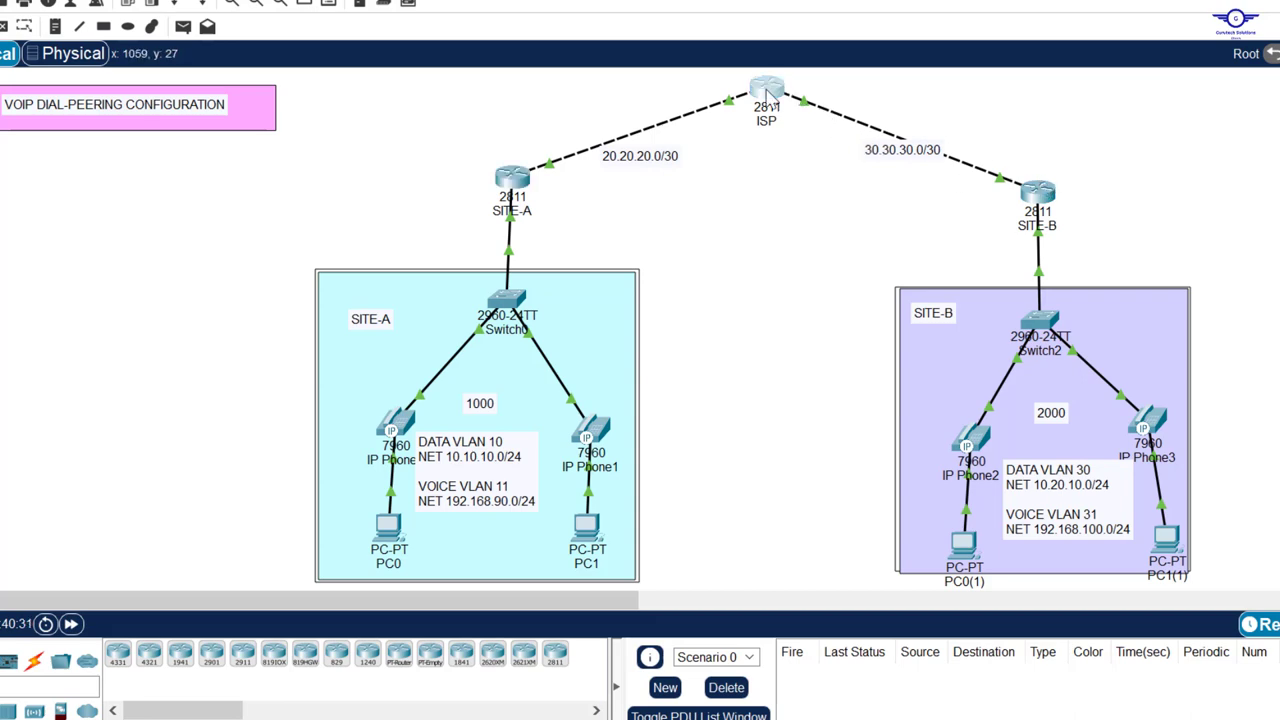
Step: Start OSPF process 30 on the ISP router with router ID 3.3.1.1
{"action": "left_click", "coordinate": [767, 90]}
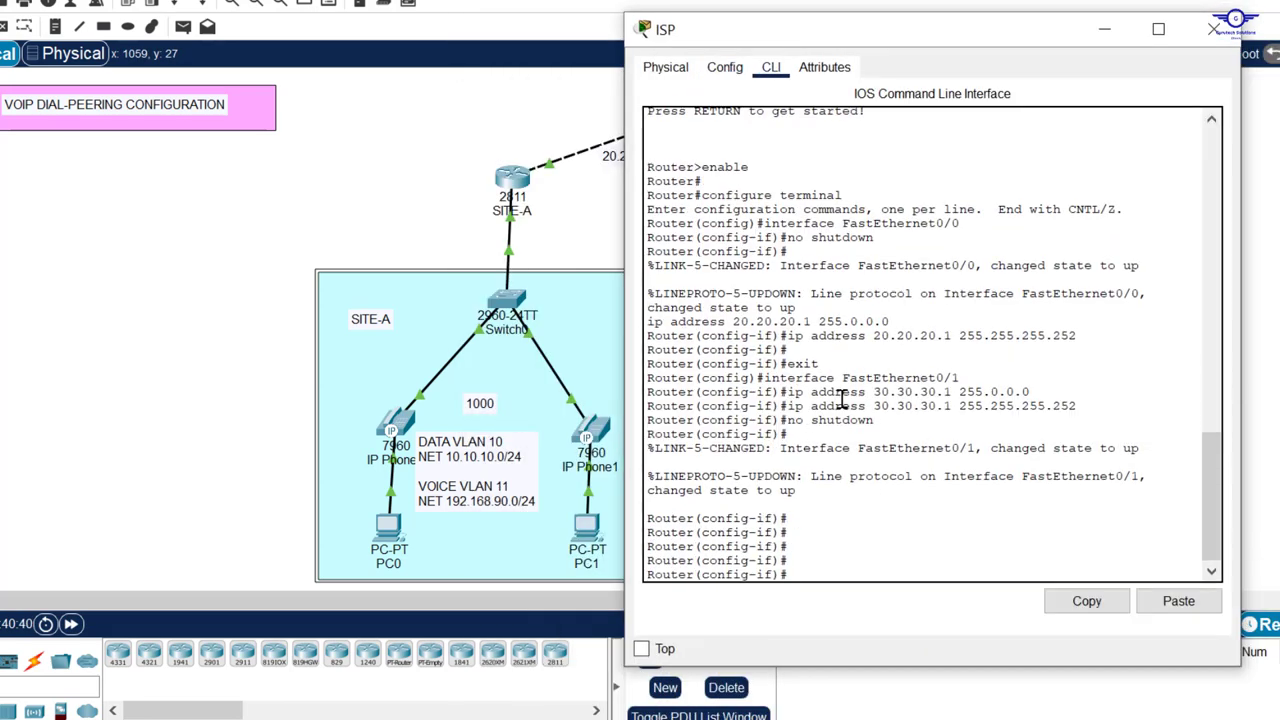
{"action": "type", "text": "ex"}
{"action": "key", "text": "Return"}
{"action": "key", "text": "Return"}
{"action": "key", "text": "Return"}
{"action": "key", "text": "Return"}
{"action": "type", "text": "router ospf 30"}
{"action": "key", "text": "Return"}
{"action": "key", "text": "Return"}
{"action": "type", "text": "router-id 3.3.1.1"}
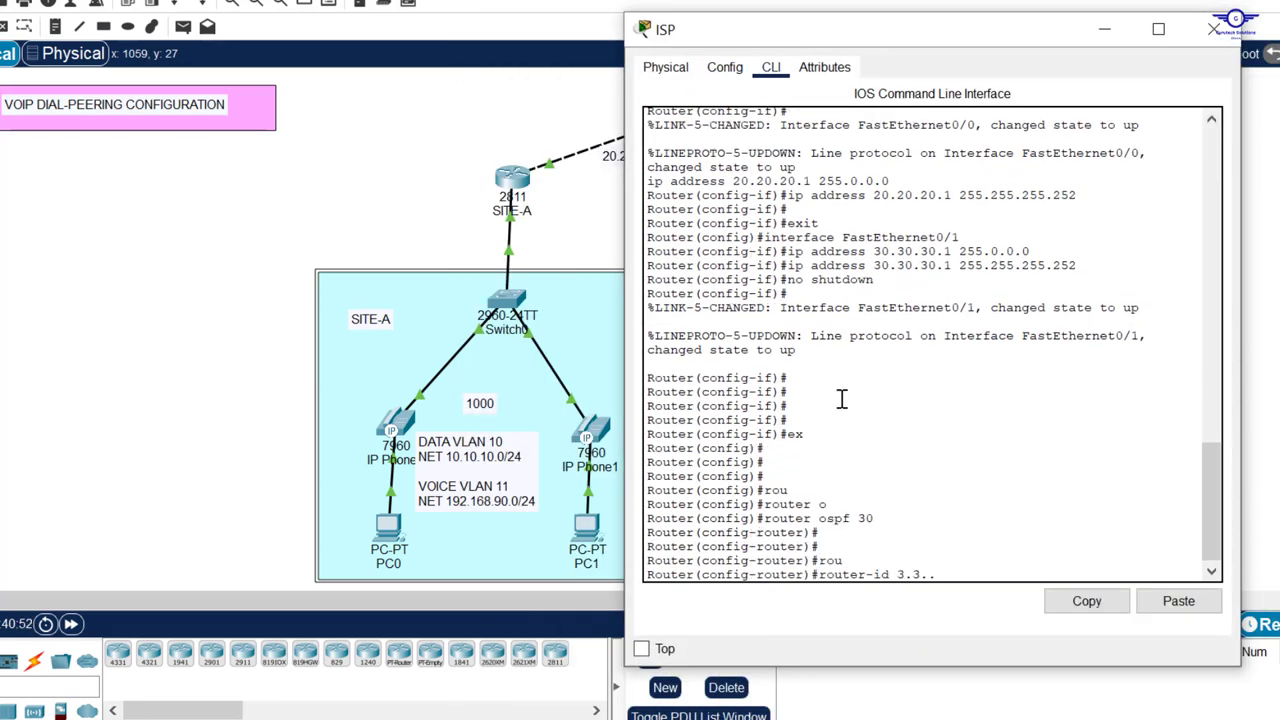
{"action": "key", "text": "Return"}
Step: Advertise network 20.20.20.0 with wildcard mask 0.0.0.3 in OSPF area 0 on the ISP router
{"action": "type", "text": "network 20.20.20.0 0.0.0.3 ar"}
{"action": "key", "text": "Tab"}
{"action": "type", "text": "0"}
{"action": "key", "text": "Return"}
{"action": "key", "text": "Return"}
{"action": "key", "text": "Return"}
Step: Enter the SITE-B link network with wildcard mask 0.0.0.3 for OSPF area 0 on the ISP router, correcting the mistyped 20.20.30.0 address
{"action": "type", "text": "network 20.20.30.0 0.0.0.3 area 0"}
{"action": "key", "text": "Return"}
{"action": "key", "text": "Up"}
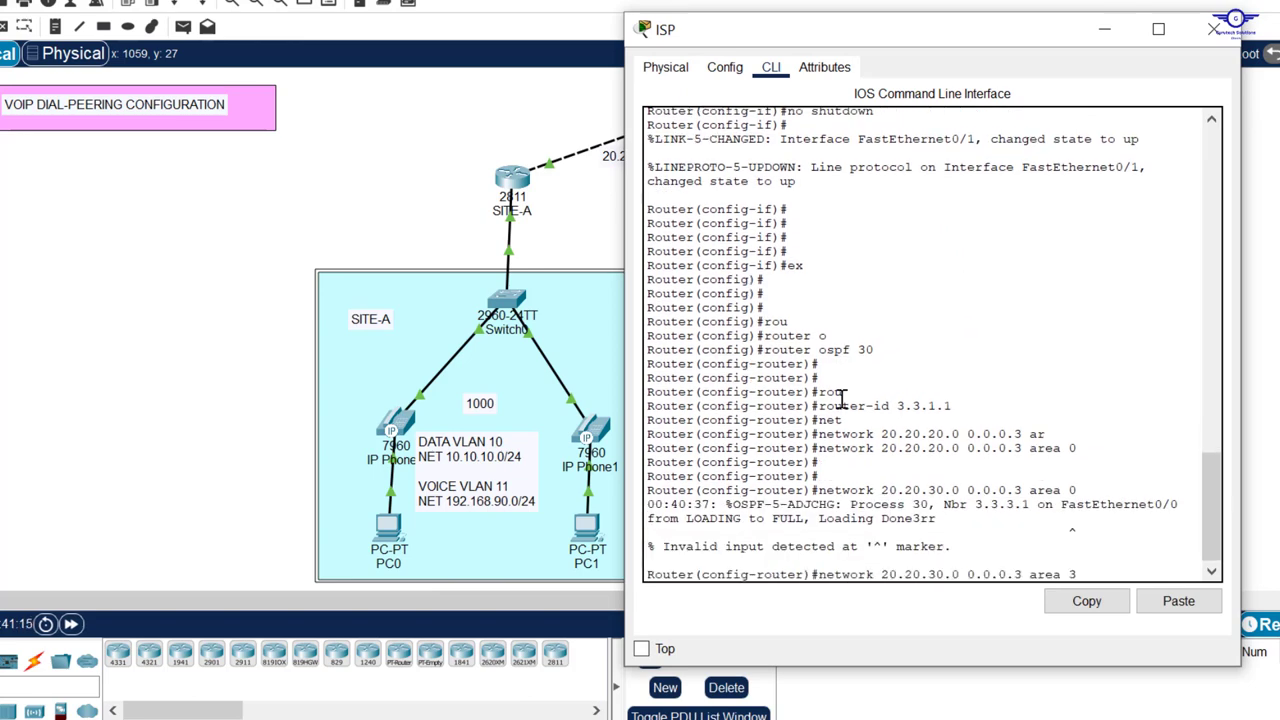
{"action": "key", "text": "Left"}
{"action": "key", "text": "Left"}
{"action": "key", "text": "Left"}
{"action": "key", "text": "Left"}
{"action": "key", "text": "Left"}
{"action": "key", "text": "Left"}
{"action": "key", "text": "Left"}
{"action": "key", "text": "Left"}
{"action": "key", "text": "Left"}
{"action": "key", "text": "Left"}
{"action": "key", "text": "Left"}
{"action": "key", "text": "Left"}
{"action": "key", "text": "Left"}
{"action": "key", "text": "Left"}
{"action": "key", "text": "Left"}
{"action": "key", "text": "Left"}
{"action": "key", "text": "Left"}
{"action": "key", "text": "Left"}
{"action": "key", "text": "Left"}
{"action": "key", "text": "Left"}
{"action": "key", "text": "BackSpace"}
{"action": "key", "text": "BackSpace"}
{"action": "left_click", "coordinate": [1214, 29]}
Step: Start OSPF process 30 on SITE-B's router with router ID 3.3.2.1
{"action": "left_click", "coordinate": [1035, 192]}
{"action": "left_click", "coordinate": [534, 131]}
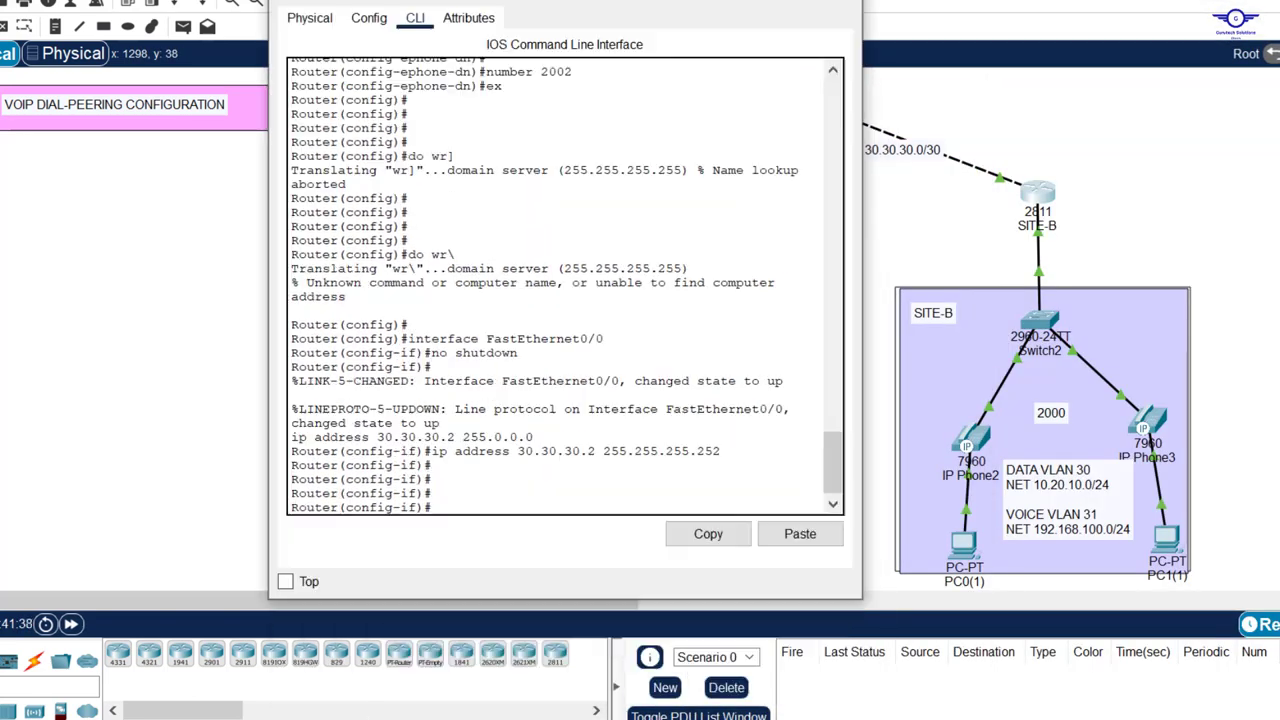
{"action": "type", "text": "ex"}
{"action": "key", "text": "Return"}
{"action": "key", "text": "Return"}
{"action": "key", "text": "Return"}
{"action": "key", "text": "Return"}
{"action": "key", "text": "Return"}
{"action": "type", "text": "rou"}
{"action": "key", "text": "Tab"}
{"action": "type", "text": "ospf 30"}
{"action": "key", "text": "Return"}
{"action": "type", "text": "rou"}
{"action": "key", "text": "Tab"}
{"action": "type", "text": "3.3.2.1"}
{"action": "key", "text": "Return"}
{"action": "key", "text": "Return"}
Step: Advertise networks 10.20.10.0 and 192.168.100.0, both with wildcard mask 0.0.0.255, in OSPF area 0 on SITE-B's router
{"action": "type", "text": "net"}
{"action": "key", "text": "Tab"}
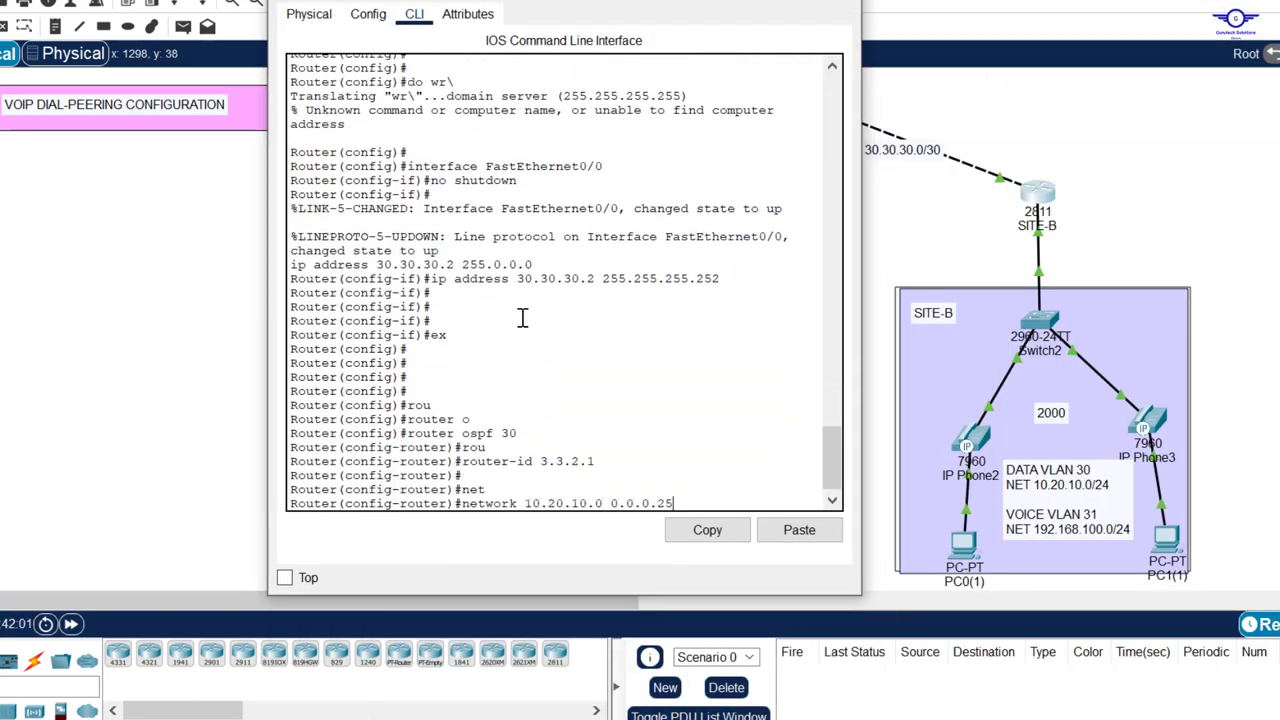
{"action": "type", "text": "192.168.100.0 0.0.0.255 ar"}
{"action": "key", "text": "Tab"}
{"action": "key", "text": "0"}
{"action": "key", "text": "Return"}
{"action": "key", "text": "Return"}
{"action": "key", "text": "Return"}
Step: Advertise network 30.30.30.0 with wildcard mask 0.0.0.3 in OSPF area 0 on SITE-B's router
{"action": "type", "text": "net"}
{"action": "key", "text": "Tab"}
{"action": "type", "text": "30.30.30.0 0.0.0.3 ar"}
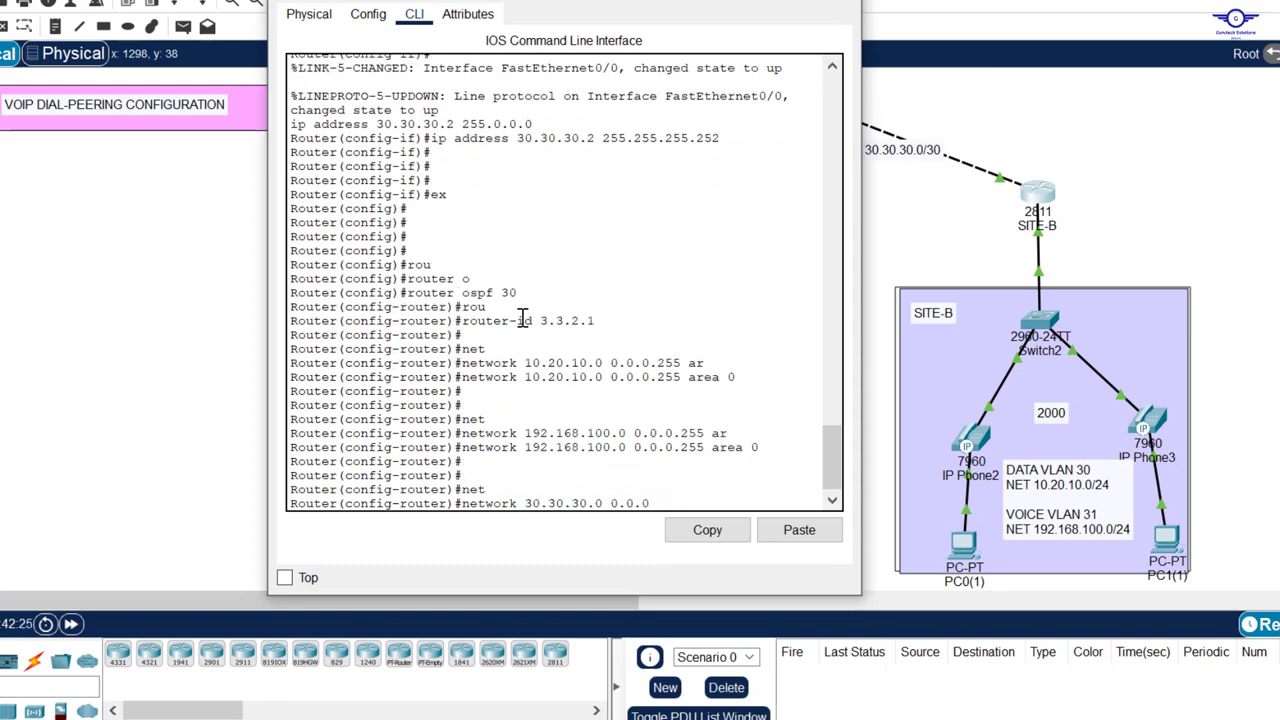
{"action": "key", "text": "Tab"}
{"action": "key", "text": "0"}
{"action": "key", "text": "Return"}
Step: Leave OSPF configuration mode on SITE-B's router, save its configuration and close the device window
{"action": "key", "text": "e"}
{"action": "key", "text": "x"}
{"action": "key", "text": "Return"}
{"action": "key", "text": "Return"}
{"action": "key", "text": "Return"}
{"action": "key", "text": "Return"}
{"action": "key", "text": "Return"}
{"action": "type", "text": "do "}
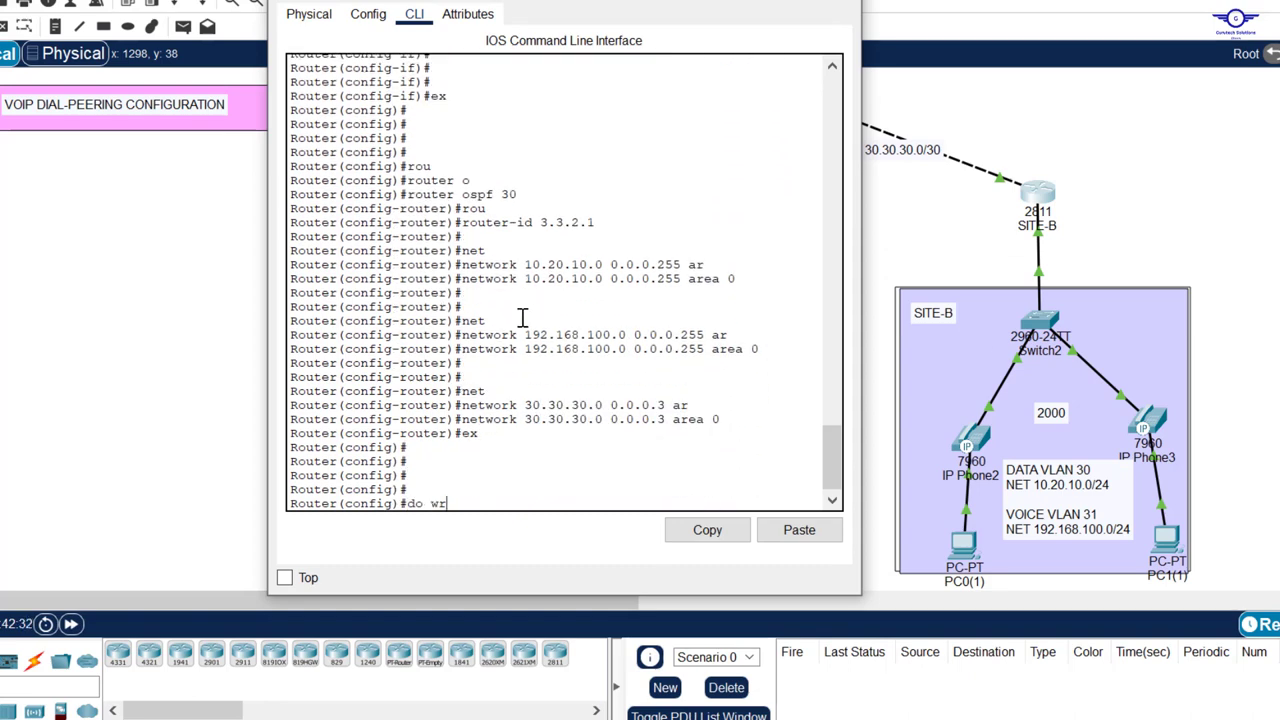
{"action": "type", "text": "wr"}
{"action": "key", "text": "Return"}
{"action": "key", "text": "Return"}
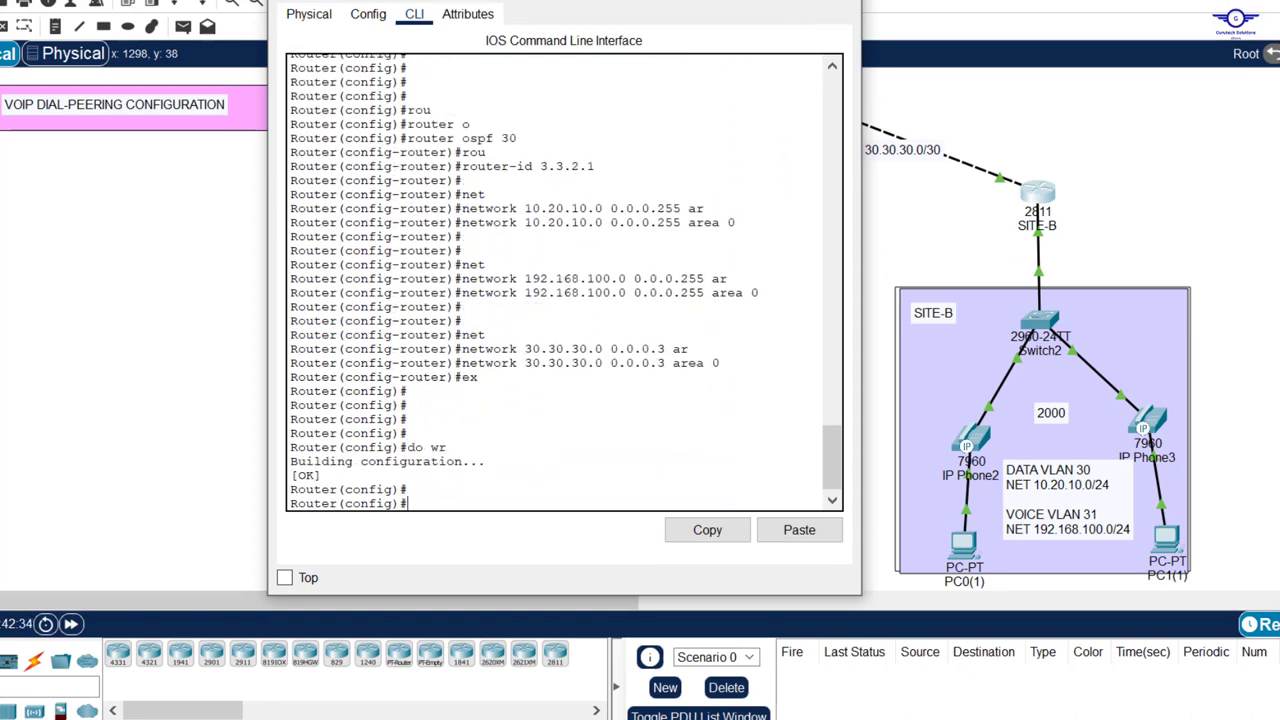
{"action": "left_click", "coordinate": [845, 2]}
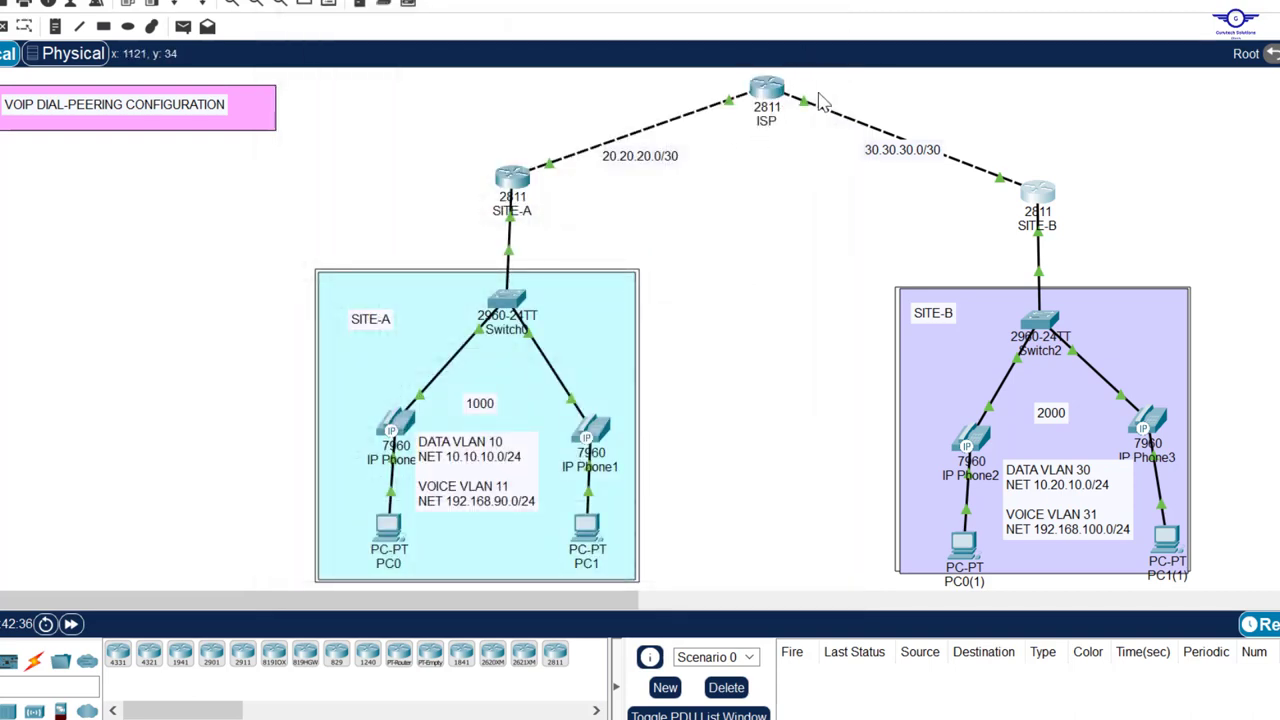
Step: Open the ISP router's command line to check its OSPF configuration
{"action": "left_click", "coordinate": [767, 90]}
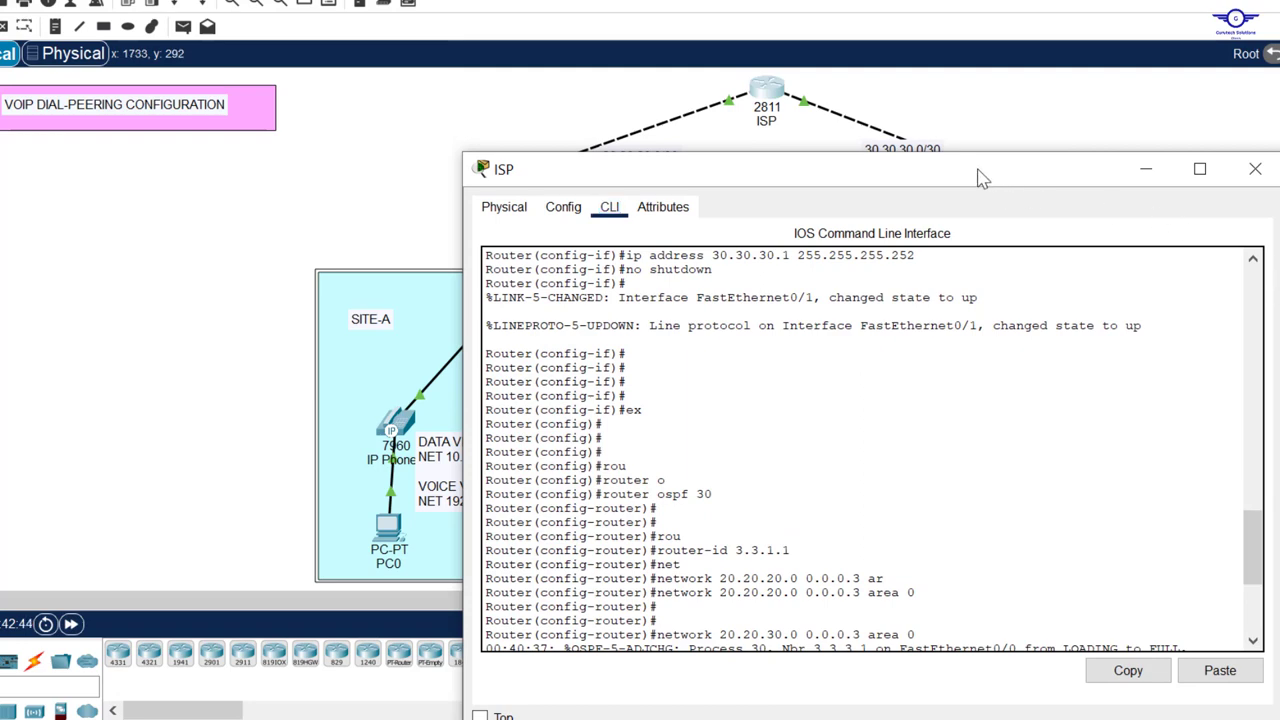
{"action": "left_click_drag", "start_coordinate": [980, 172], "coordinate": [960, 50]}
{"action": "left_click", "coordinate": [950, 359]}
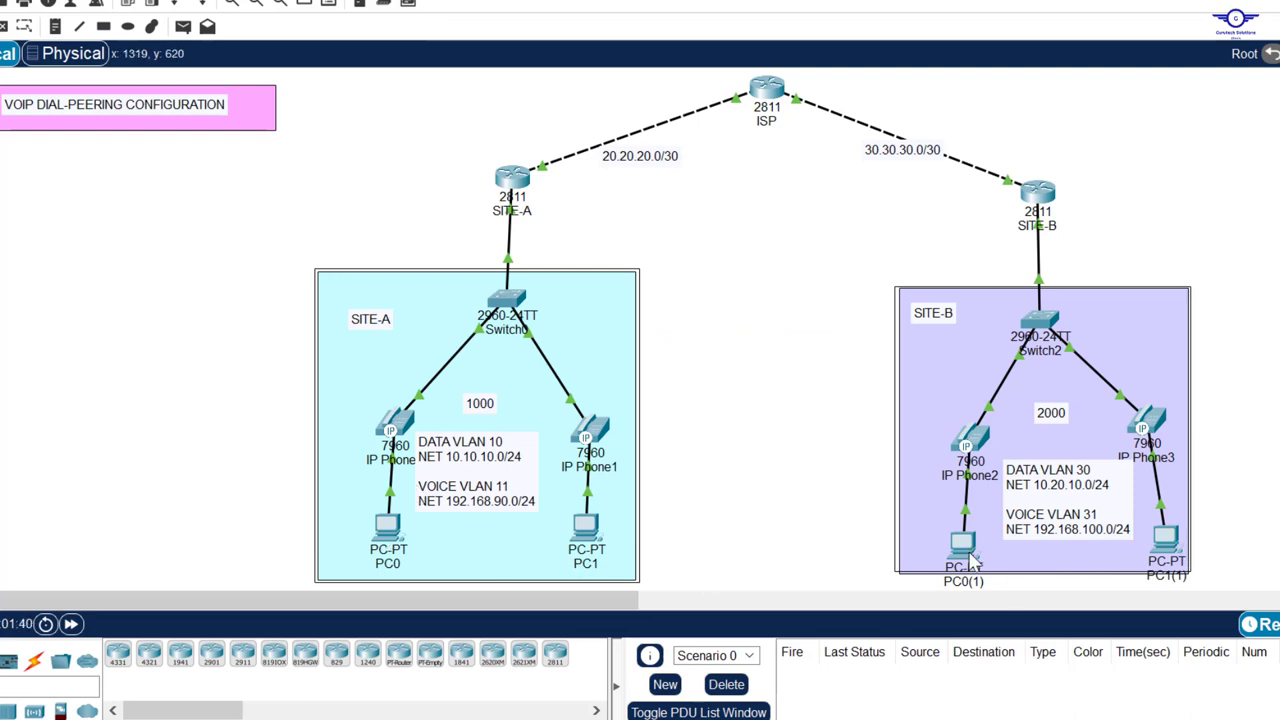
Step: Look up the IP address of PC0(1) in SITE-B and ping 10.20.10.2 from PC0's command prompt
{"action": "mouse_move", "coordinate": [970, 562]}
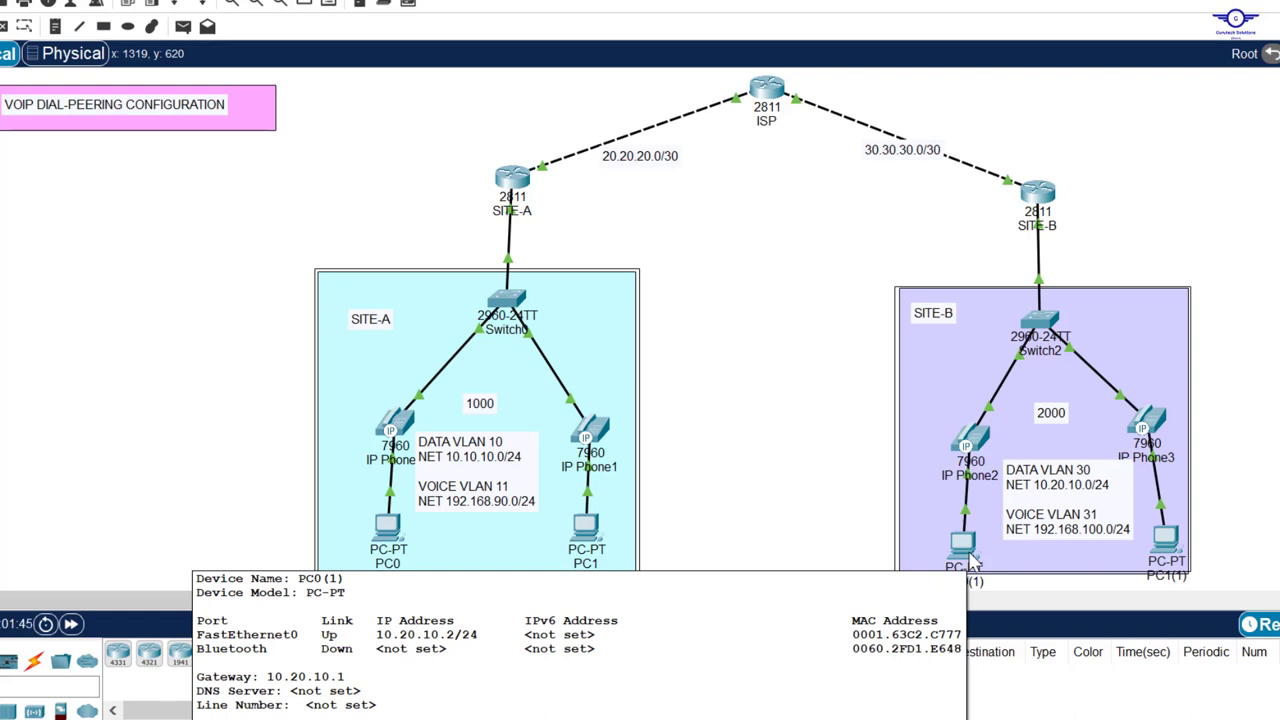
{"action": "left_click", "coordinate": [390, 530]}
{"action": "left_click", "coordinate": [625, 3]}
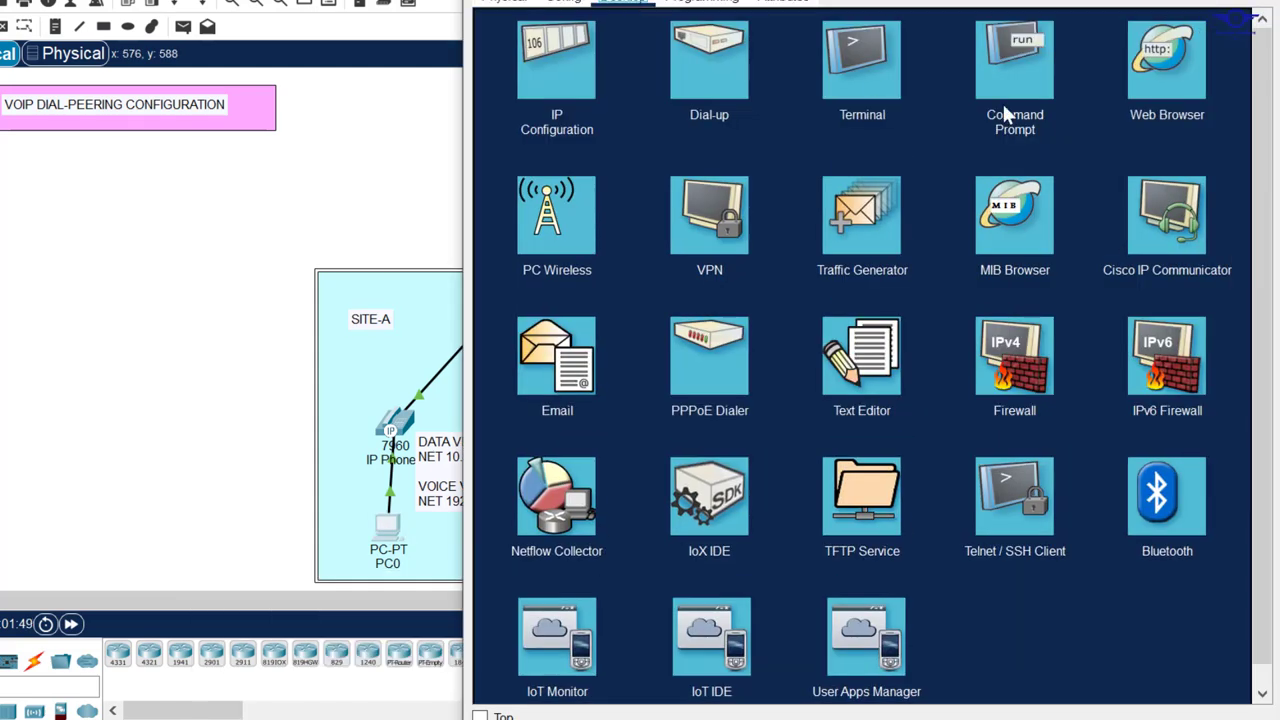
{"action": "left_click", "coordinate": [1000, 104]}
{"action": "type", "text": "1"}
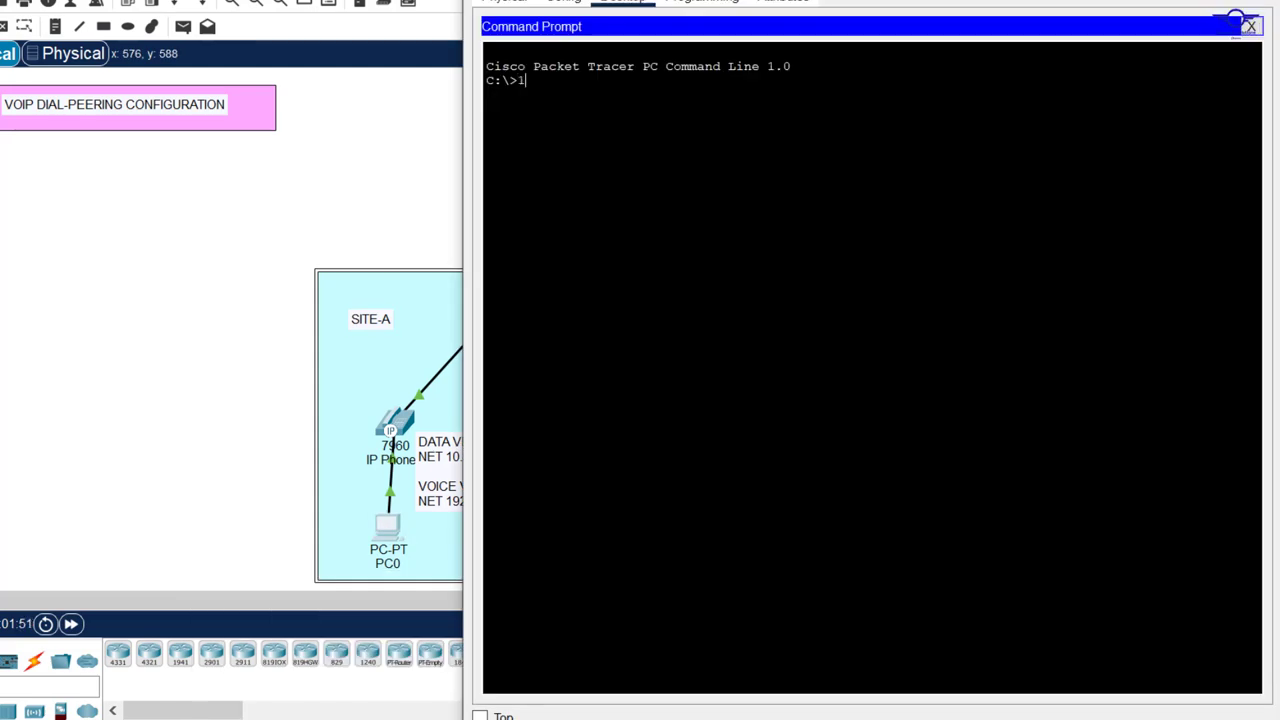
{"action": "type", "text": "0.20.10.2"}
{"action": "key", "text": "Return"}
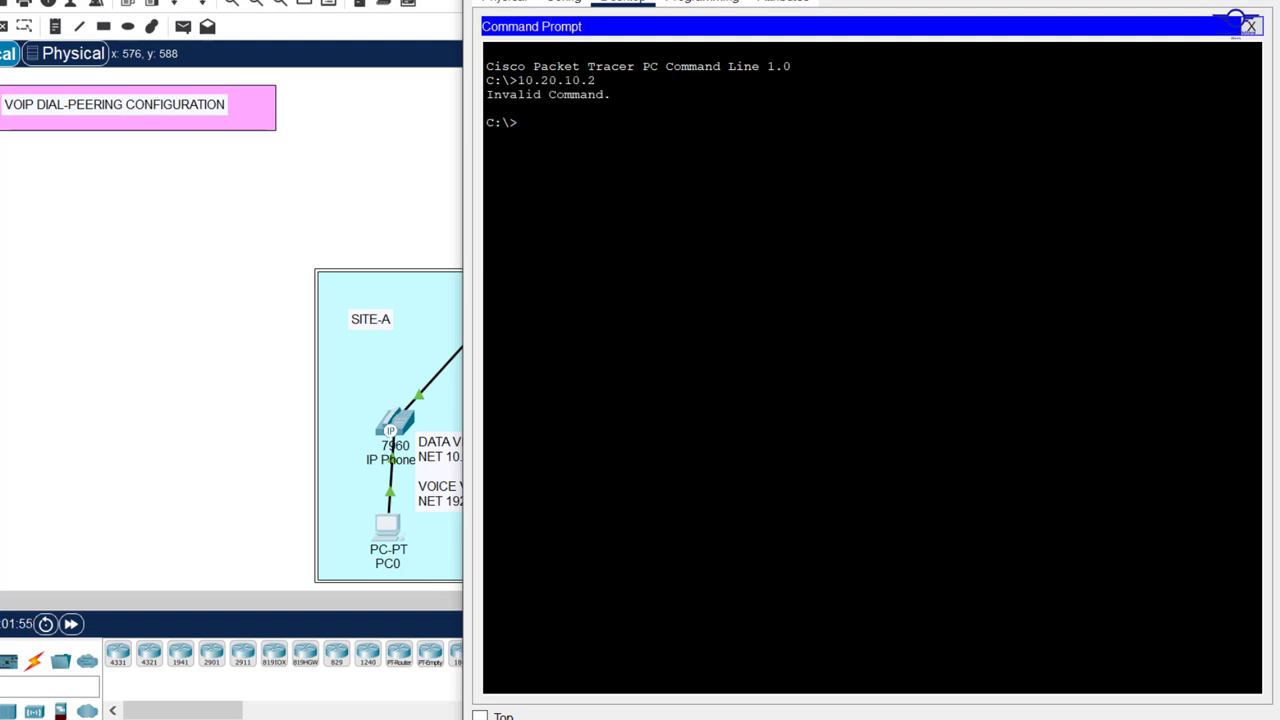
{"action": "key", "text": "Up"}
{"action": "key", "text": "Home"}
{"action": "type", "text": "ping"}
{"action": "key", "text": "Return"}
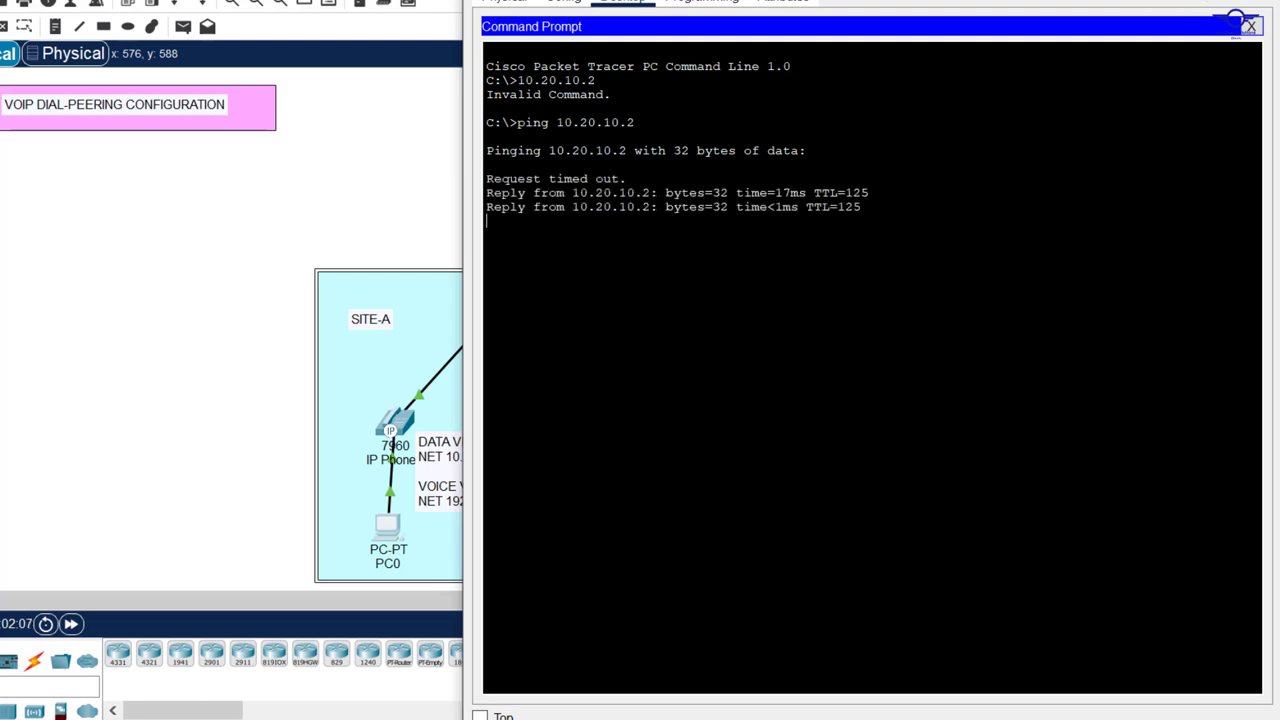
{"action": "left_click", "coordinate": [1249, 26]}
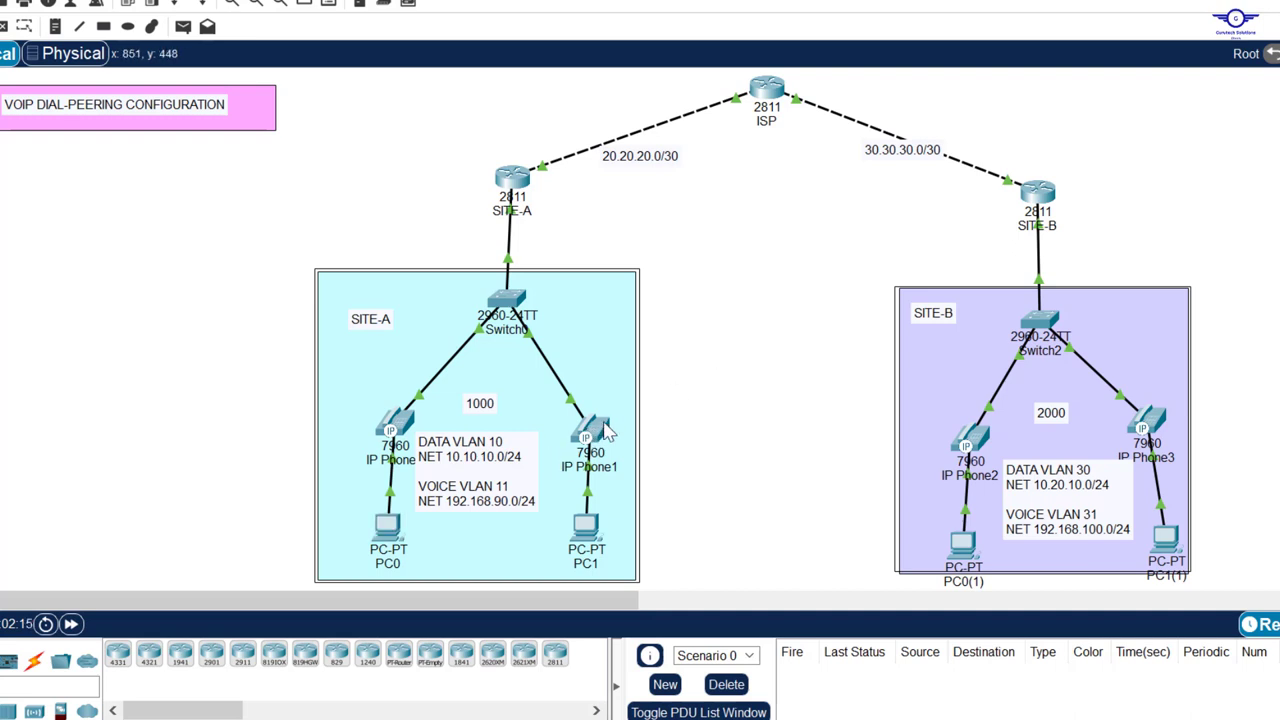
Step: Call extension 1002 from IP Phone0 in SITE-A
{"action": "mouse_move", "coordinate": [592, 437]}
{"action": "mouse_move", "coordinate": [398, 428]}
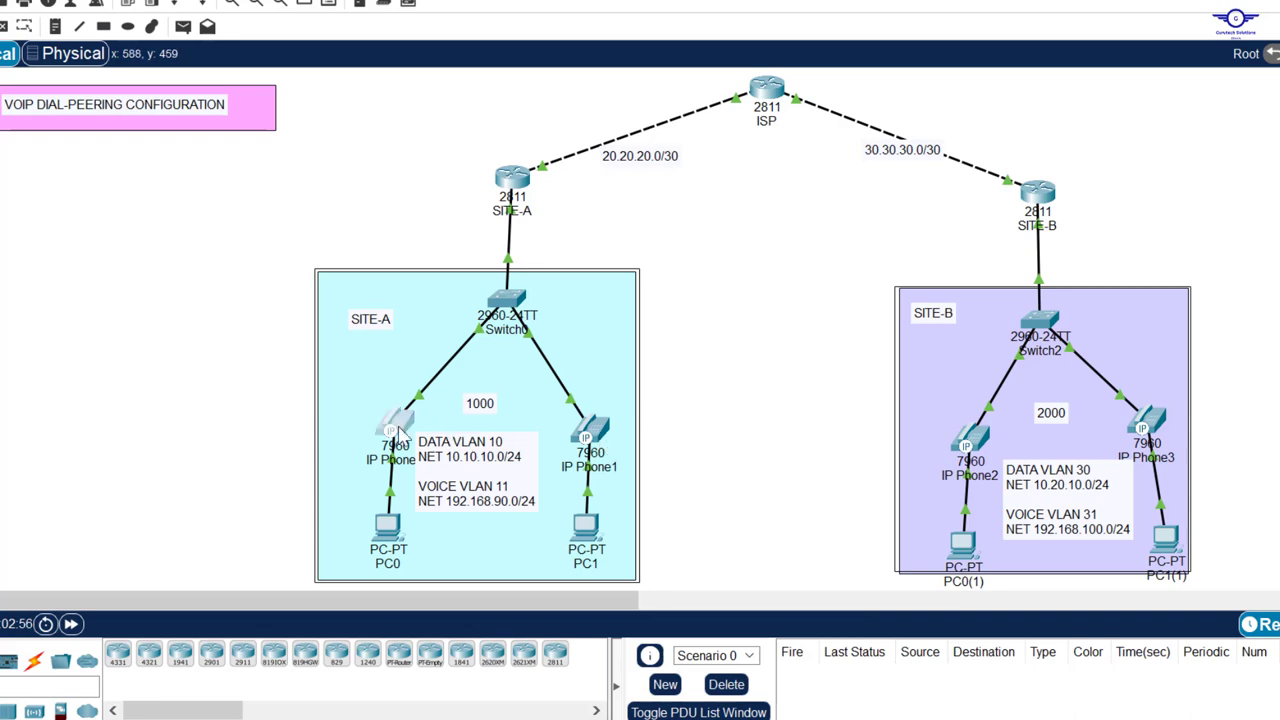
{"action": "left_click", "coordinate": [399, 430]}
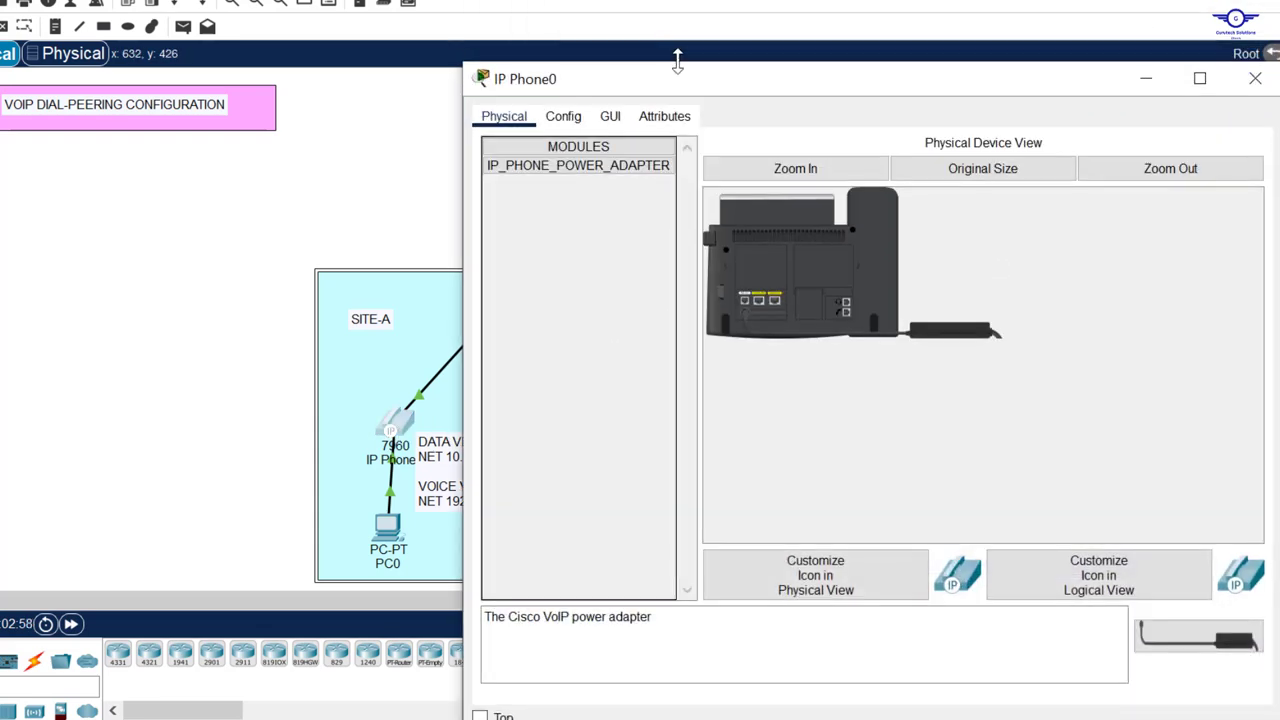
{"action": "left_click_drag", "start_coordinate": [455, 217], "coordinate": [566, 217]}
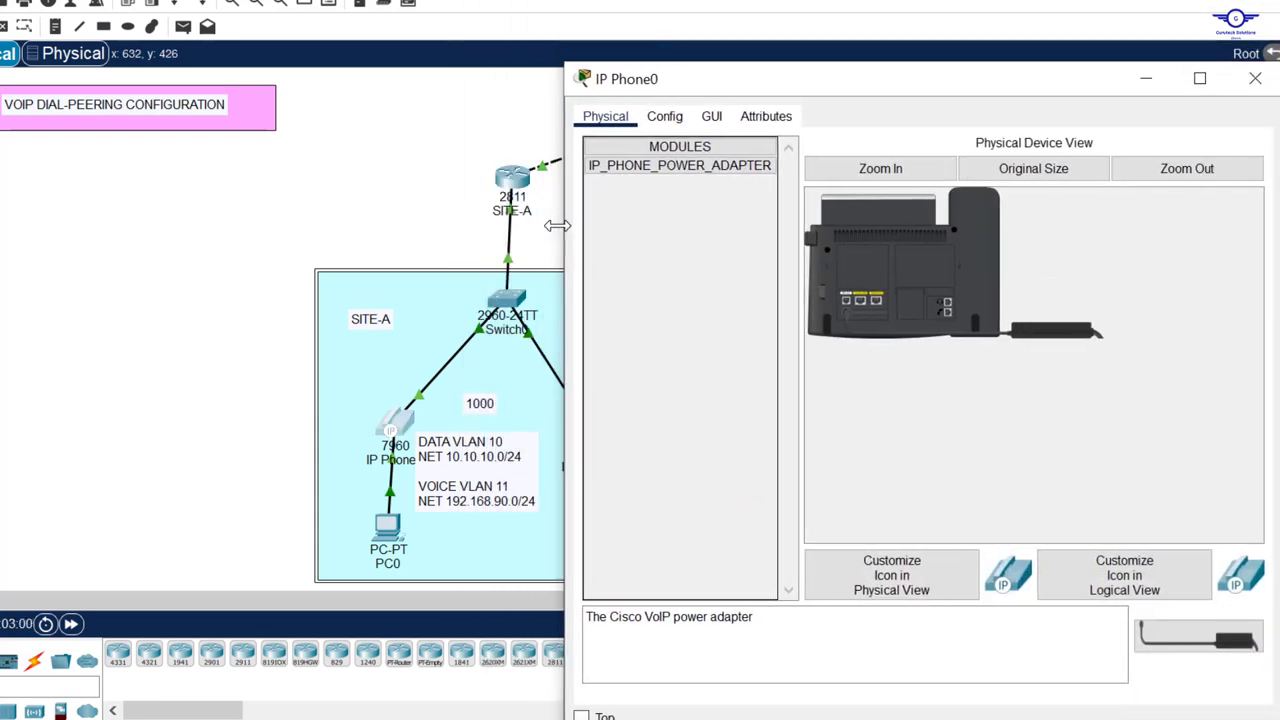
{"action": "left_click", "coordinate": [714, 118]}
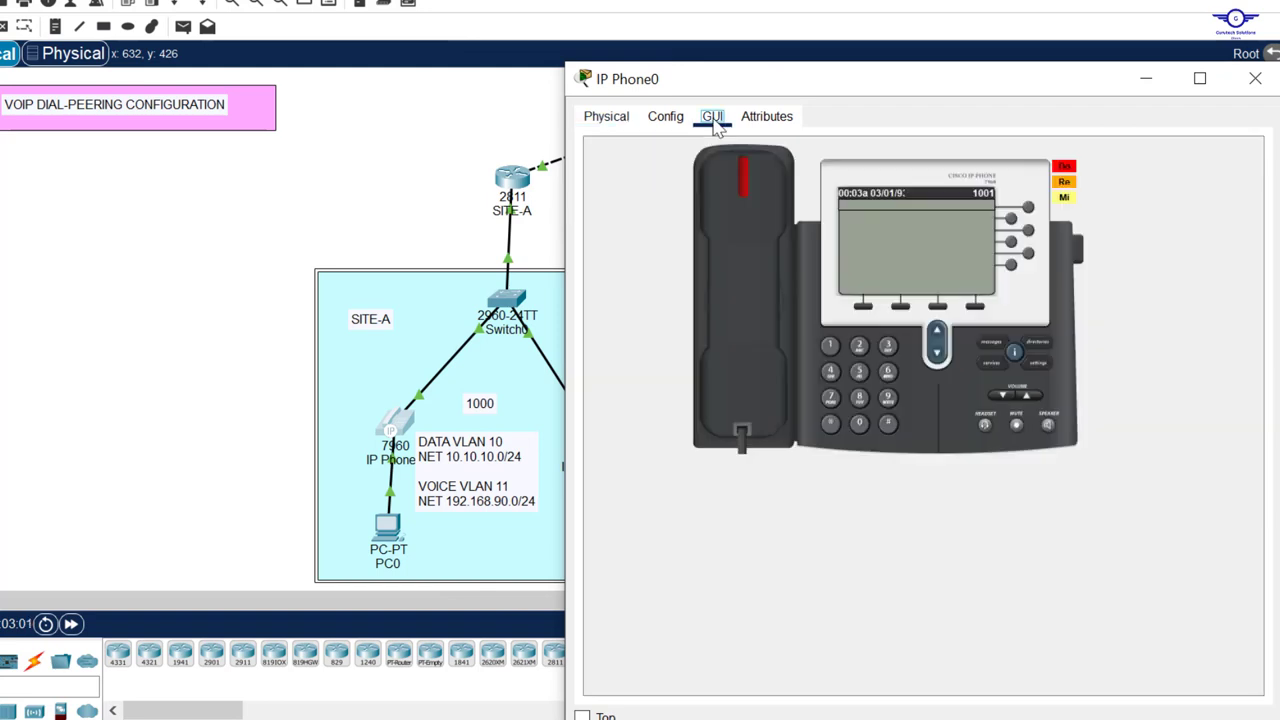
{"action": "left_click", "coordinate": [829, 345]}
{"action": "left_click", "coordinate": [858, 423]}
{"action": "left_click", "coordinate": [858, 423]}
{"action": "left_click", "coordinate": [860, 345]}
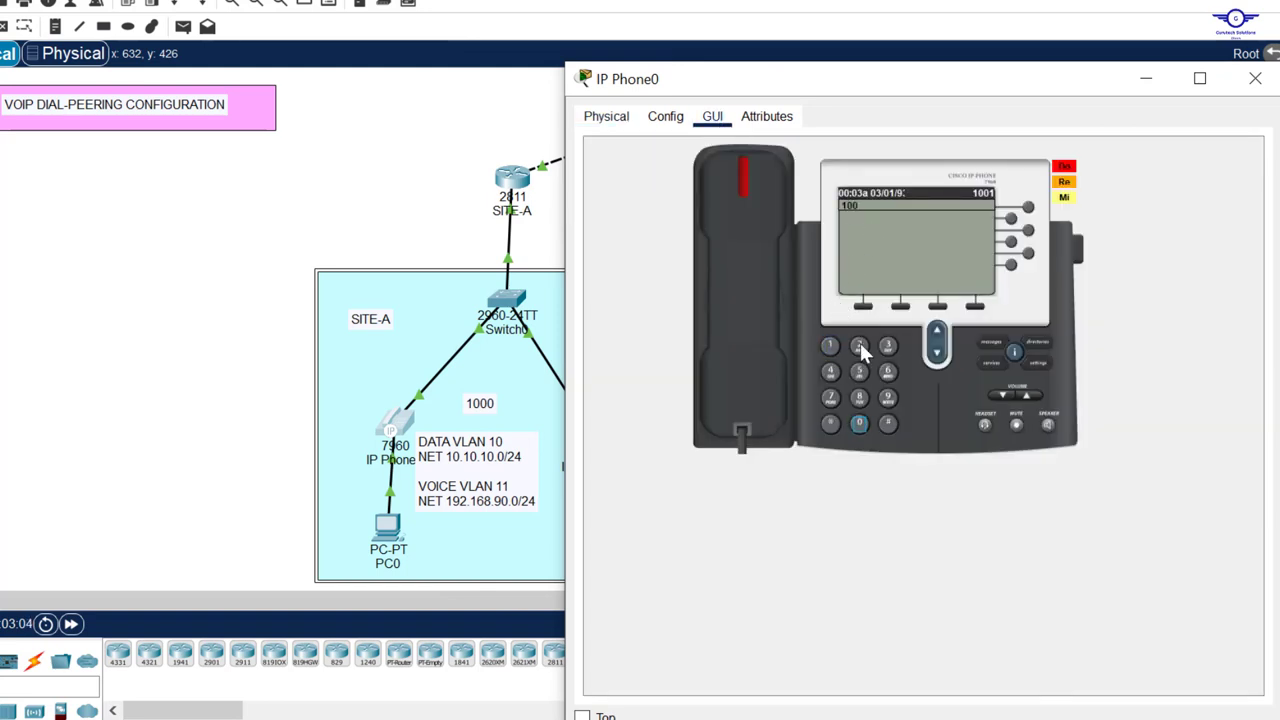
{"action": "left_click", "coordinate": [755, 175]}
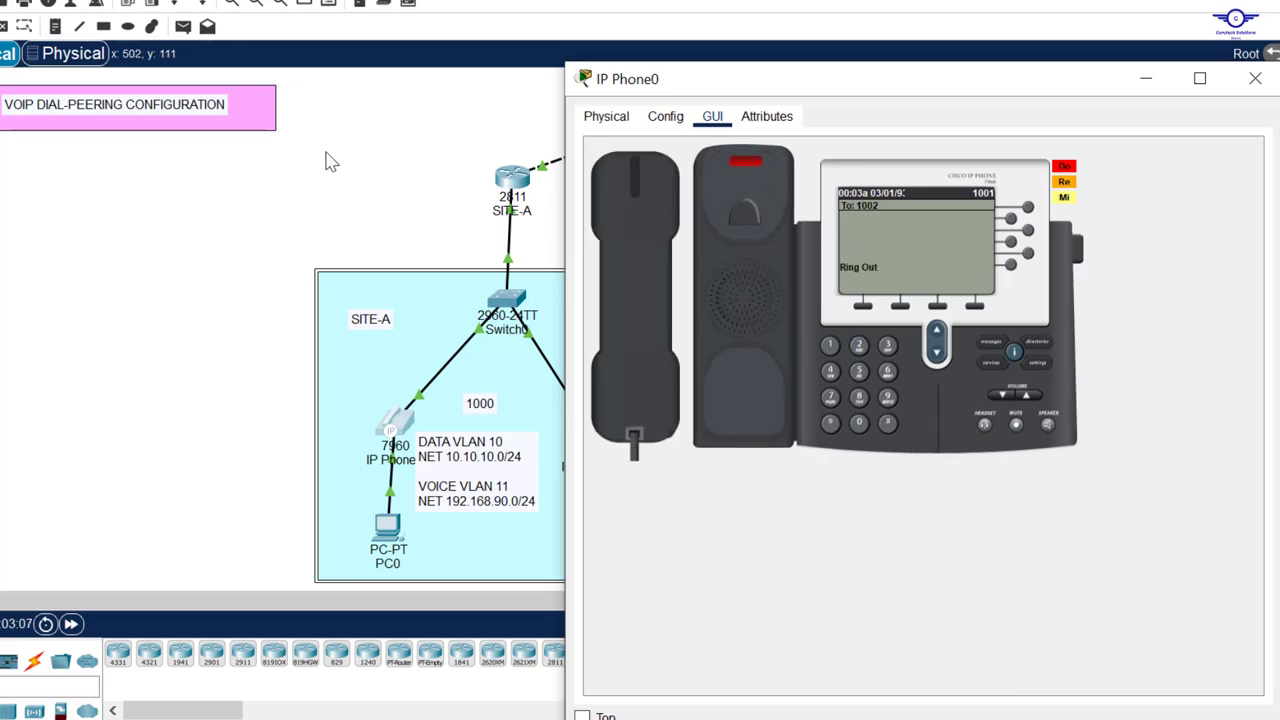
Step: Answer the incoming call on IP Phone1, hang up the handset and return to the topology
{"action": "left_click_drag", "start_coordinate": [329, 157], "coordinate": [597, 432]}
{"action": "left_click", "coordinate": [597, 432]}
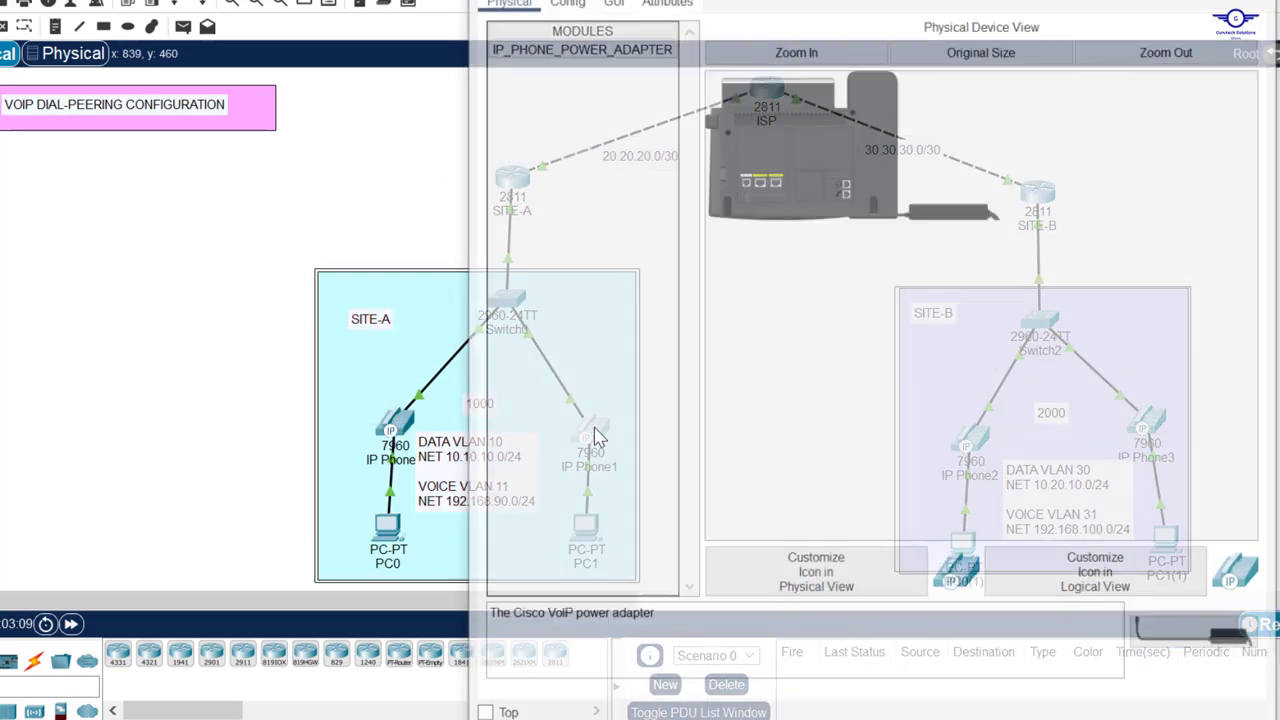
{"action": "left_click", "coordinate": [610, 5]}
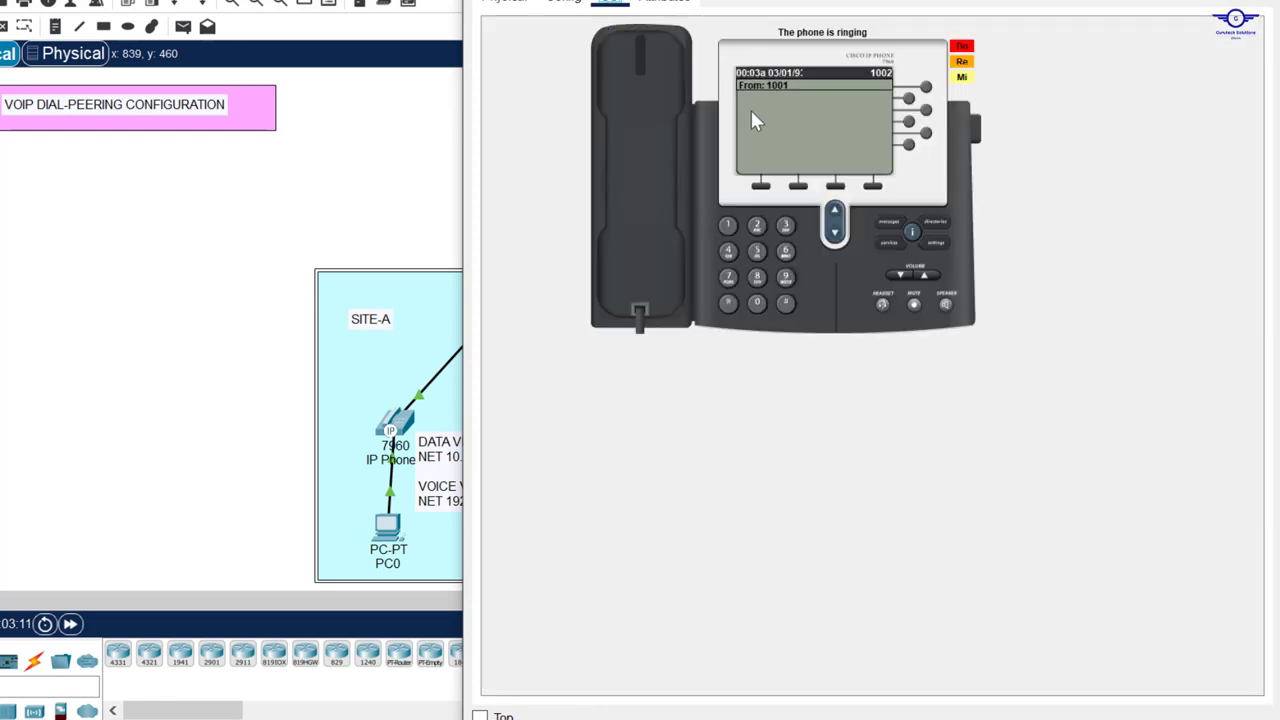
{"action": "left_click", "coordinate": [655, 68]}
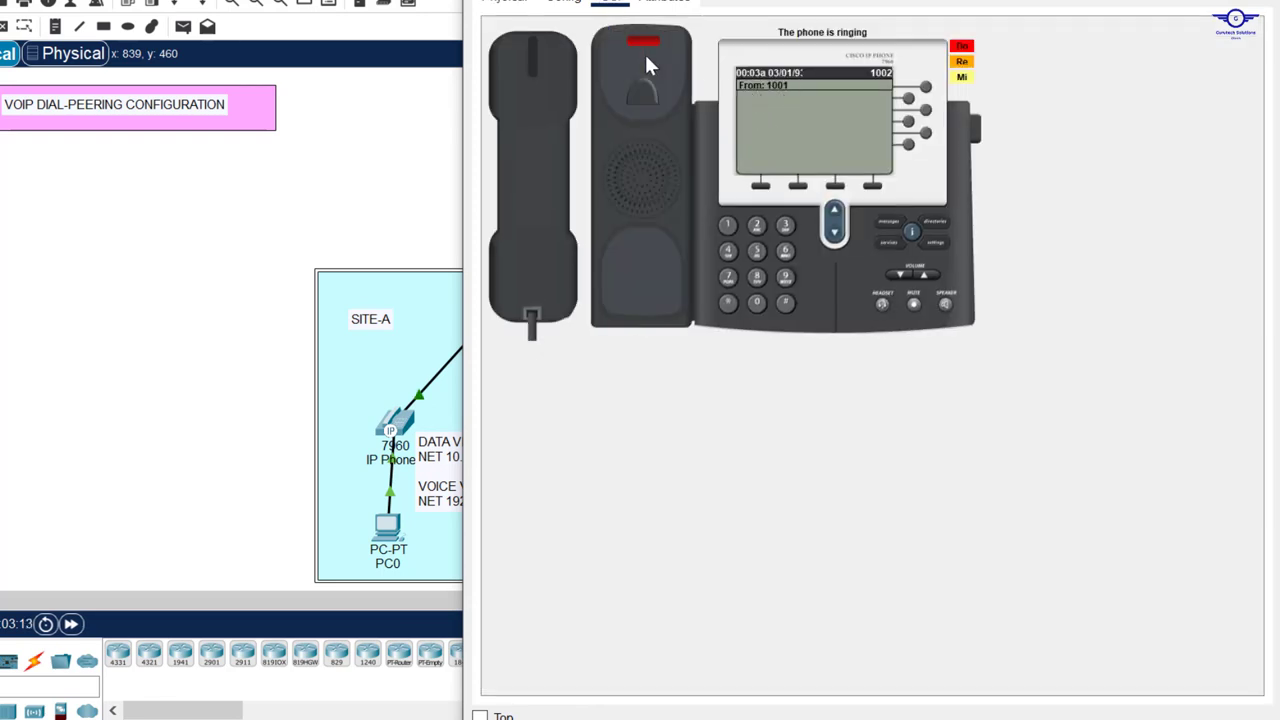
{"action": "left_click", "coordinate": [540, 77]}
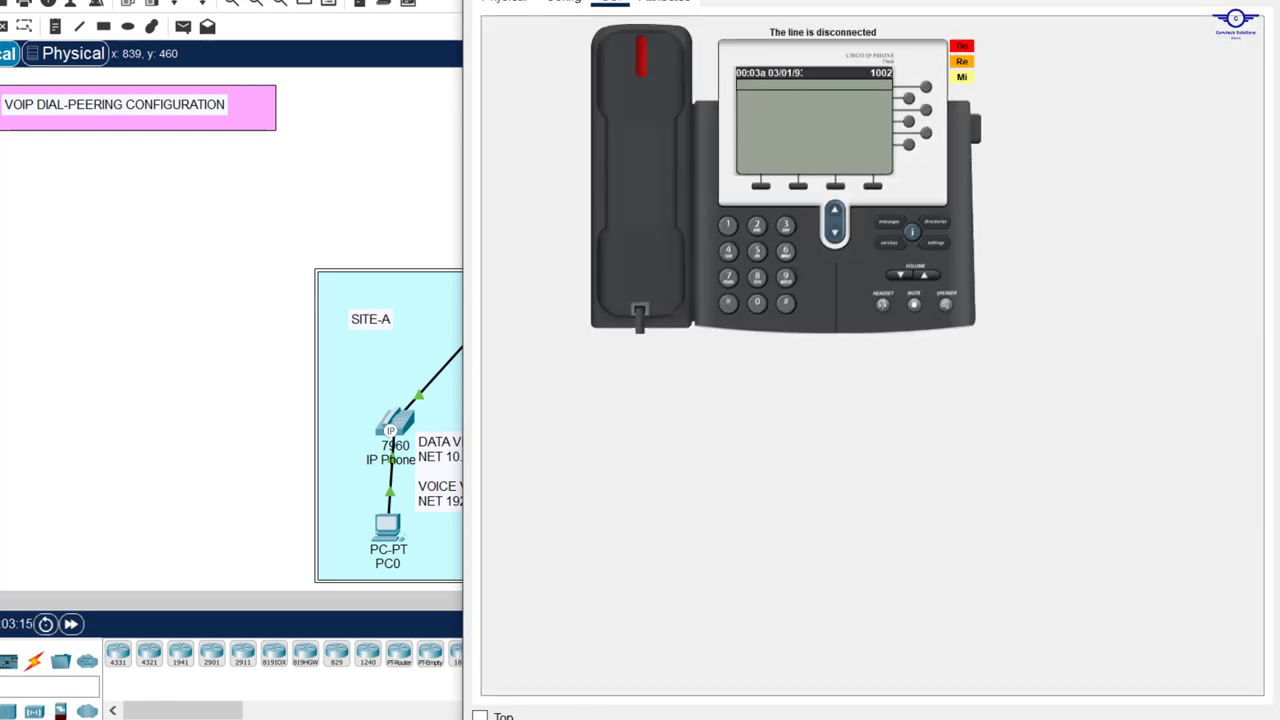
{"action": "left_click", "coordinate": [341, 449]}
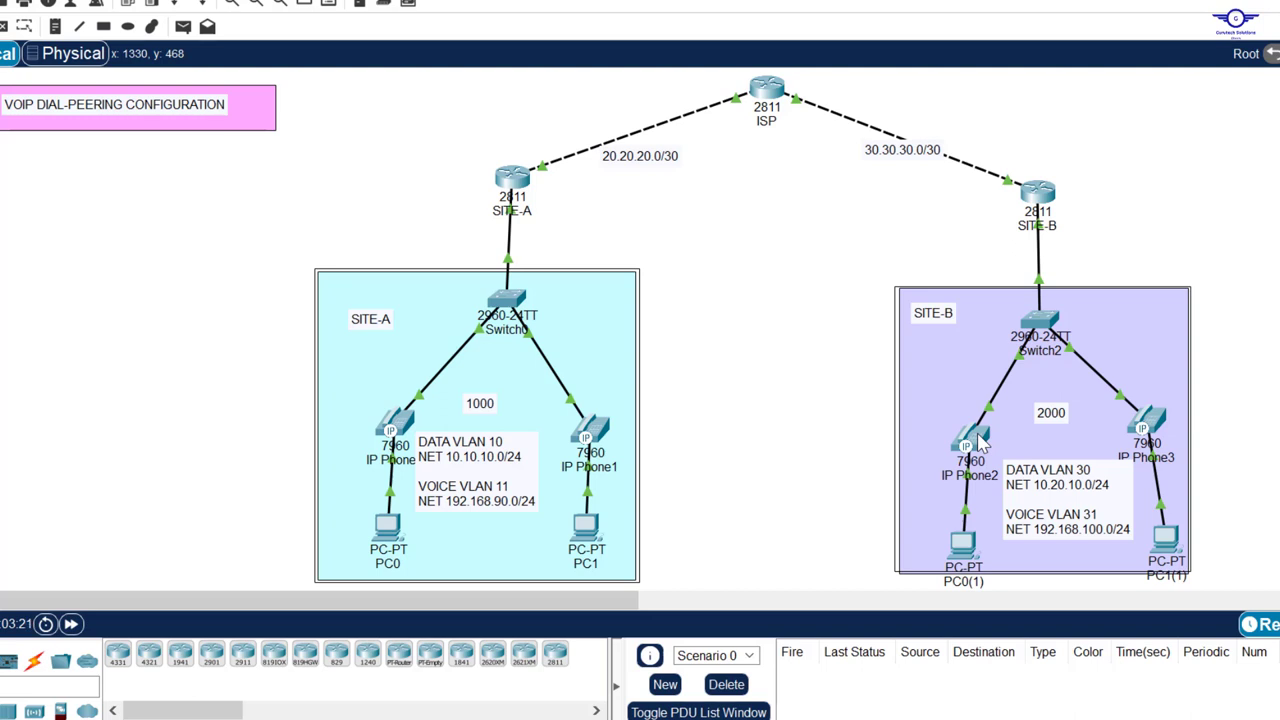
Step: Try to call extension 2001 from IP Phone0 in SITE-A, then return to the topology
{"action": "mouse_move", "coordinate": [981, 440]}
{"action": "mouse_move", "coordinate": [1163, 424]}
{"action": "left_click", "coordinate": [398, 426]}
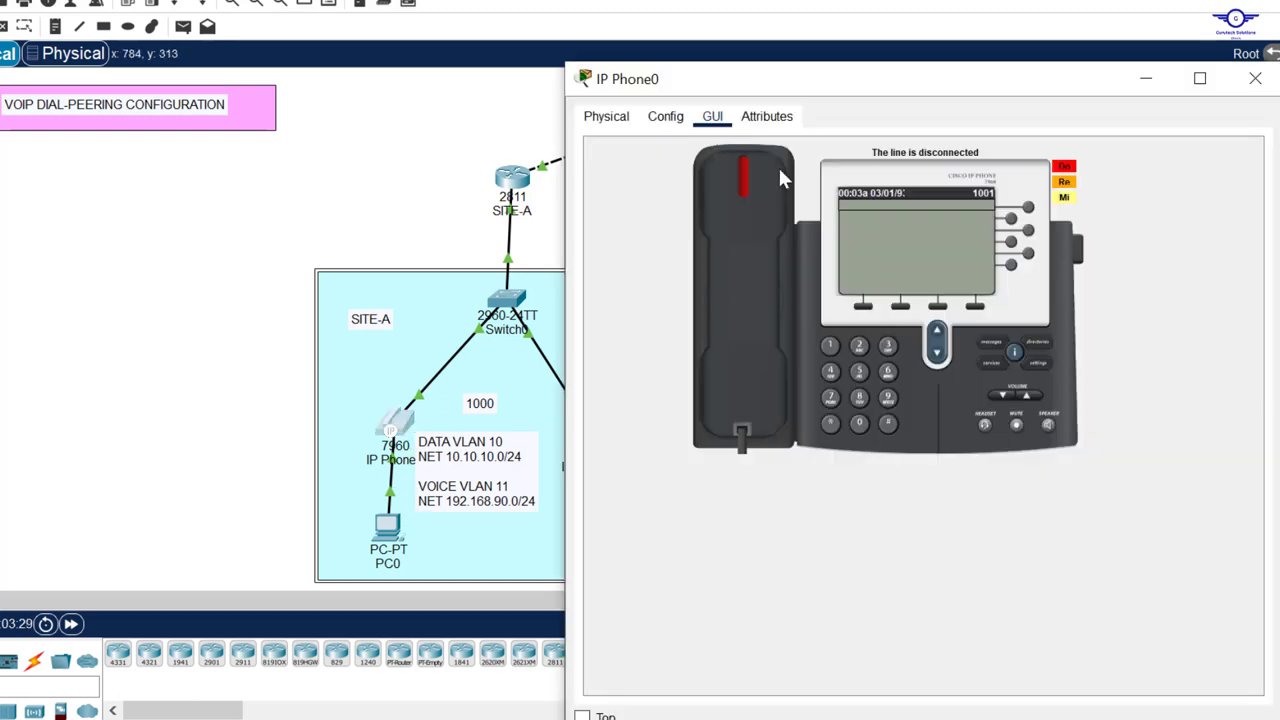
{"action": "left_click", "coordinate": [858, 345]}
{"action": "left_click", "coordinate": [858, 422]}
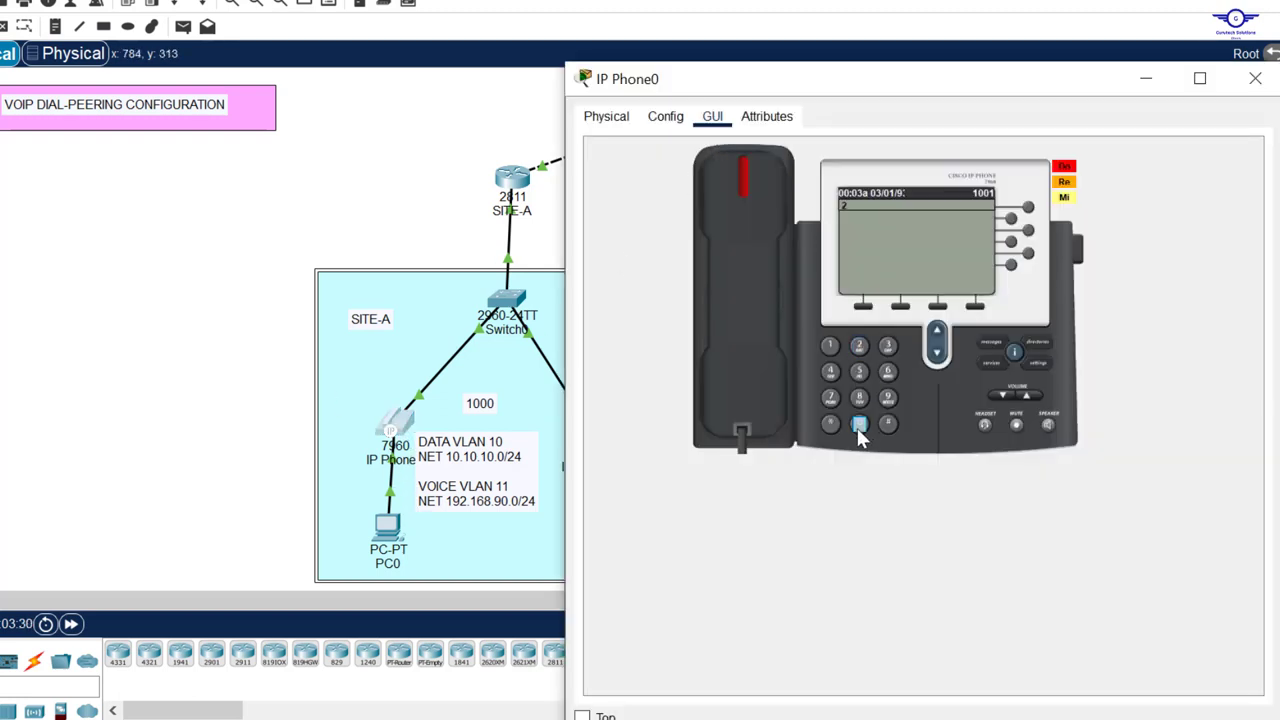
{"action": "left_click", "coordinate": [858, 422]}
{"action": "left_click", "coordinate": [830, 345]}
{"action": "left_click", "coordinate": [736, 185]}
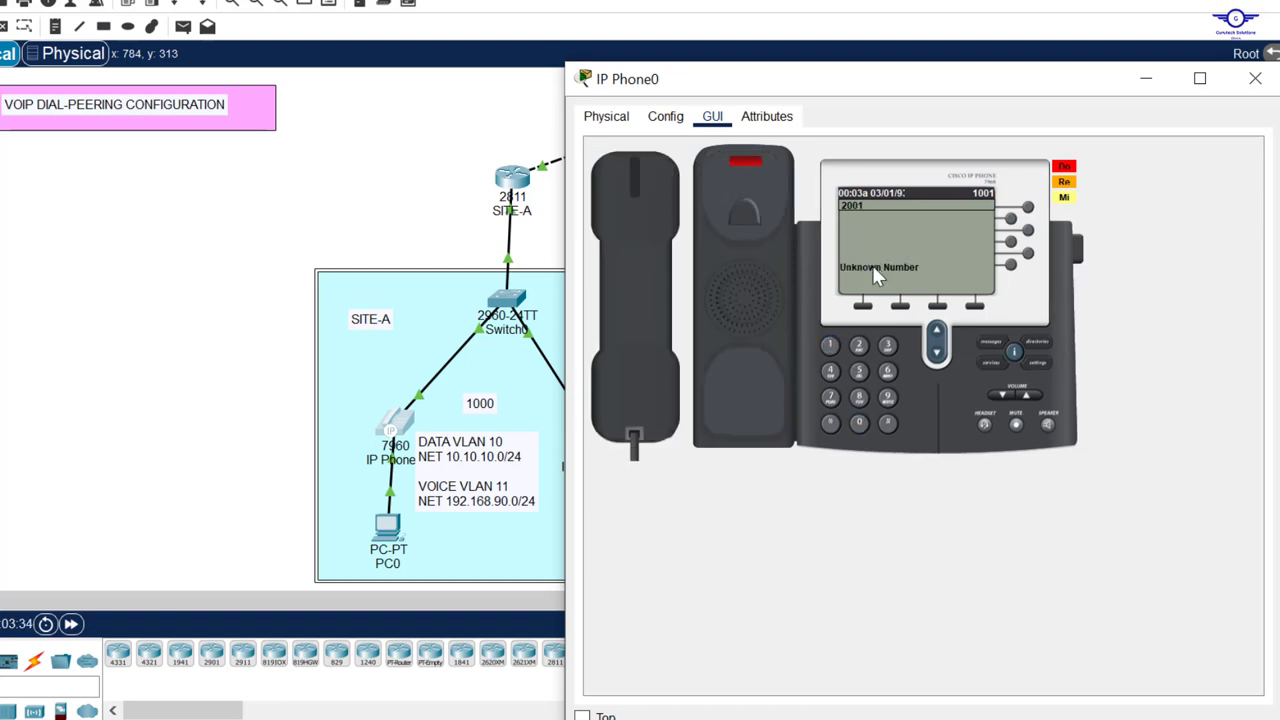
{"action": "left_click", "coordinate": [1255, 78]}
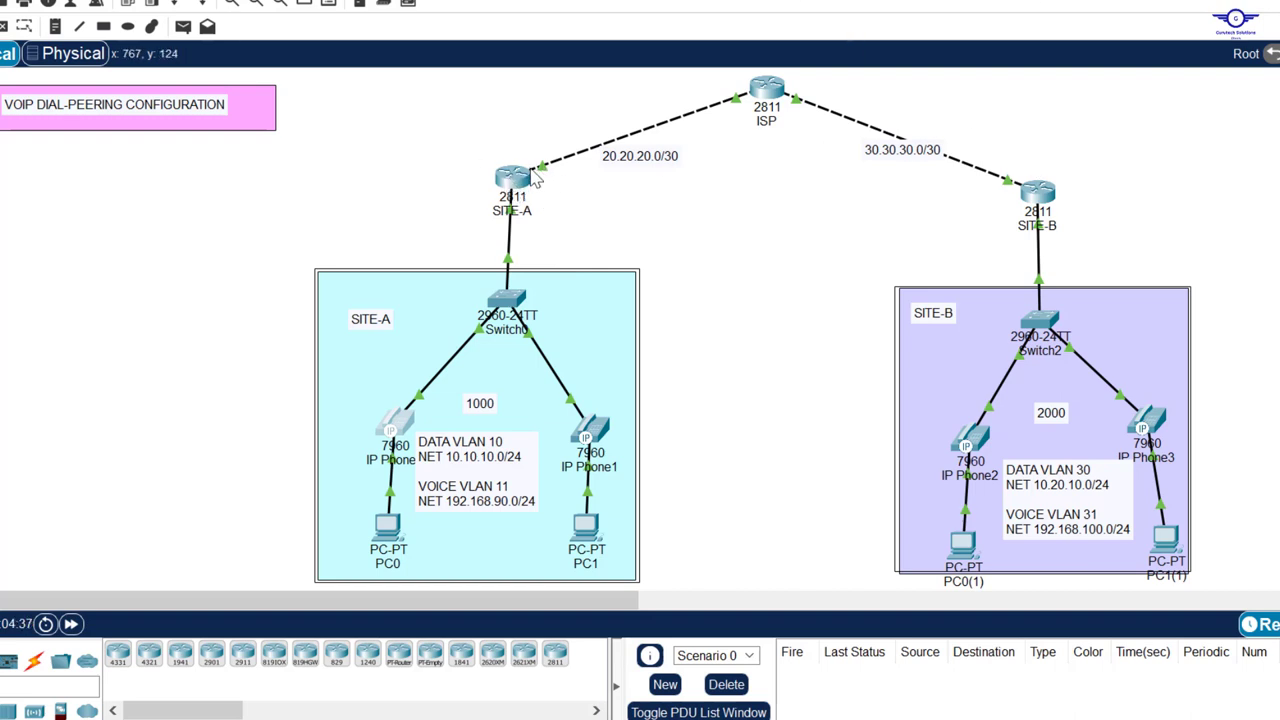
Step: Open the SITE-A router's command line and enter global configuration mode, with the window moved clear of the SITE-A topology
{"action": "left_click", "coordinate": [513, 178]}
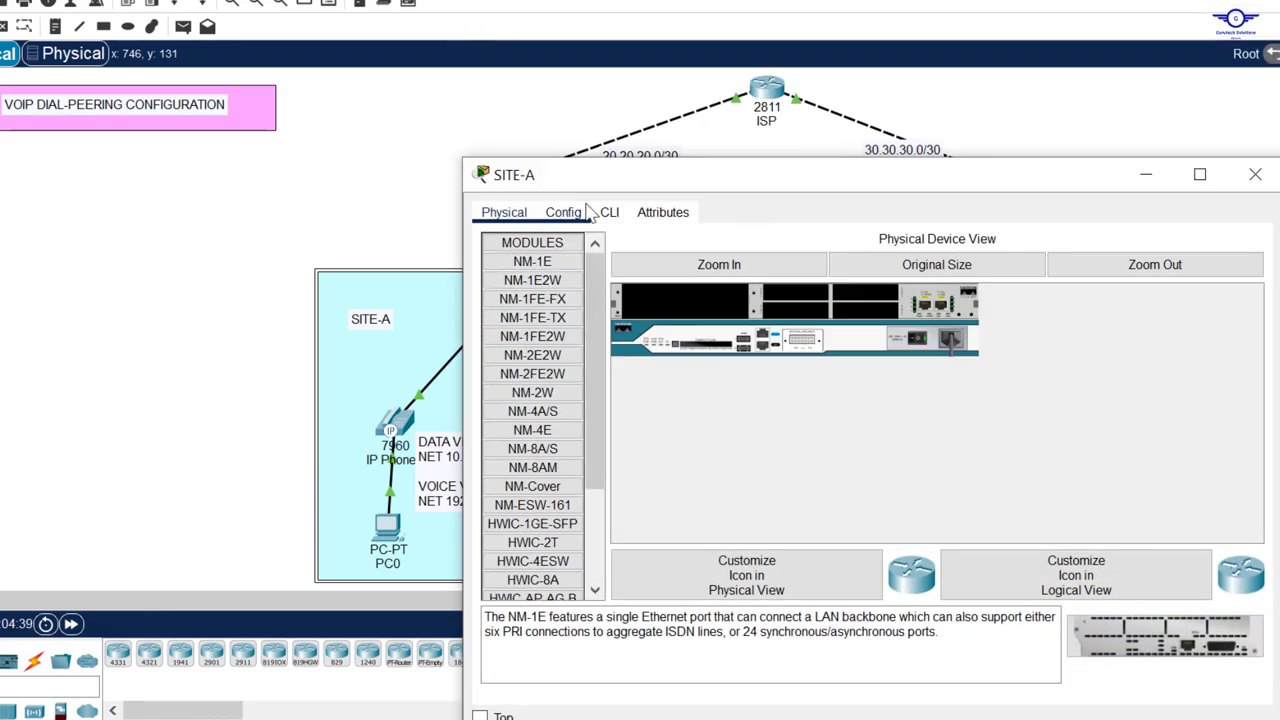
{"action": "left_click", "coordinate": [609, 212]}
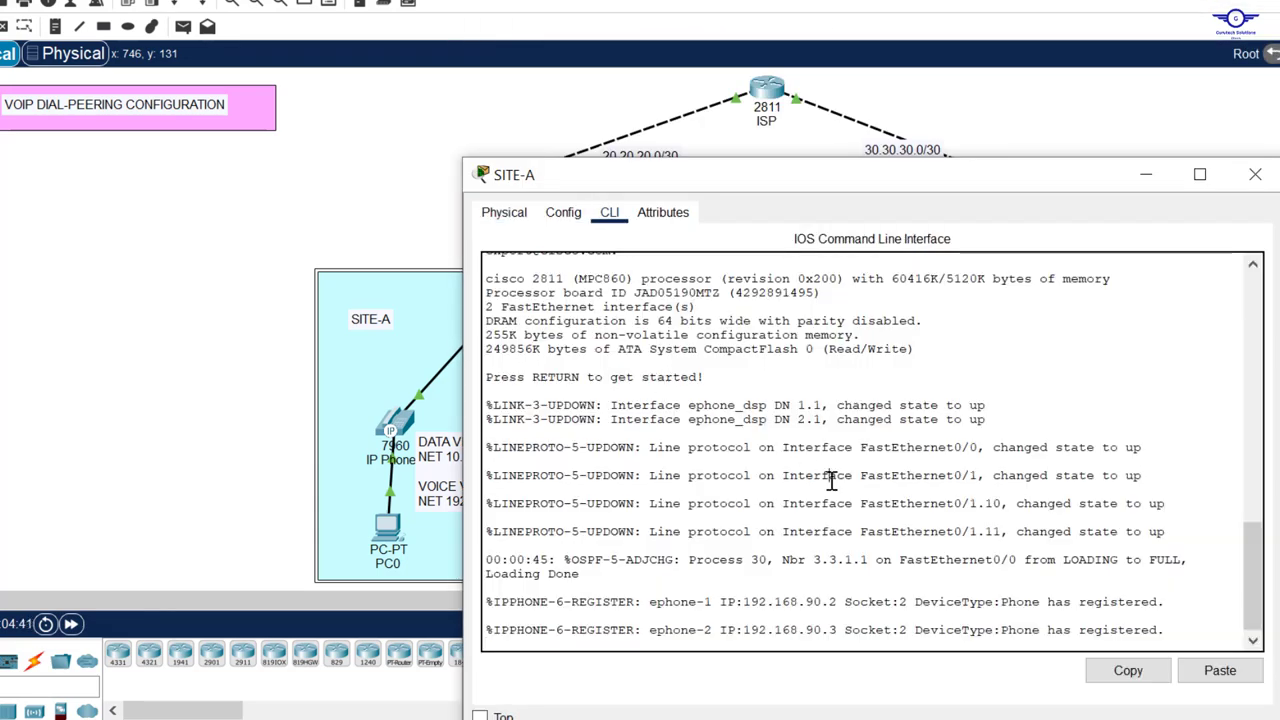
{"action": "key", "text": "Return"}
{"action": "key", "text": "Return"}
{"action": "key", "text": "Return"}
{"action": "key", "text": "Return"}
{"action": "type", "text": "en"}
{"action": "key", "text": "Return"}
{"action": "key", "text": "Return"}
{"action": "key", "text": "Return"}
{"action": "key", "text": "Return"}
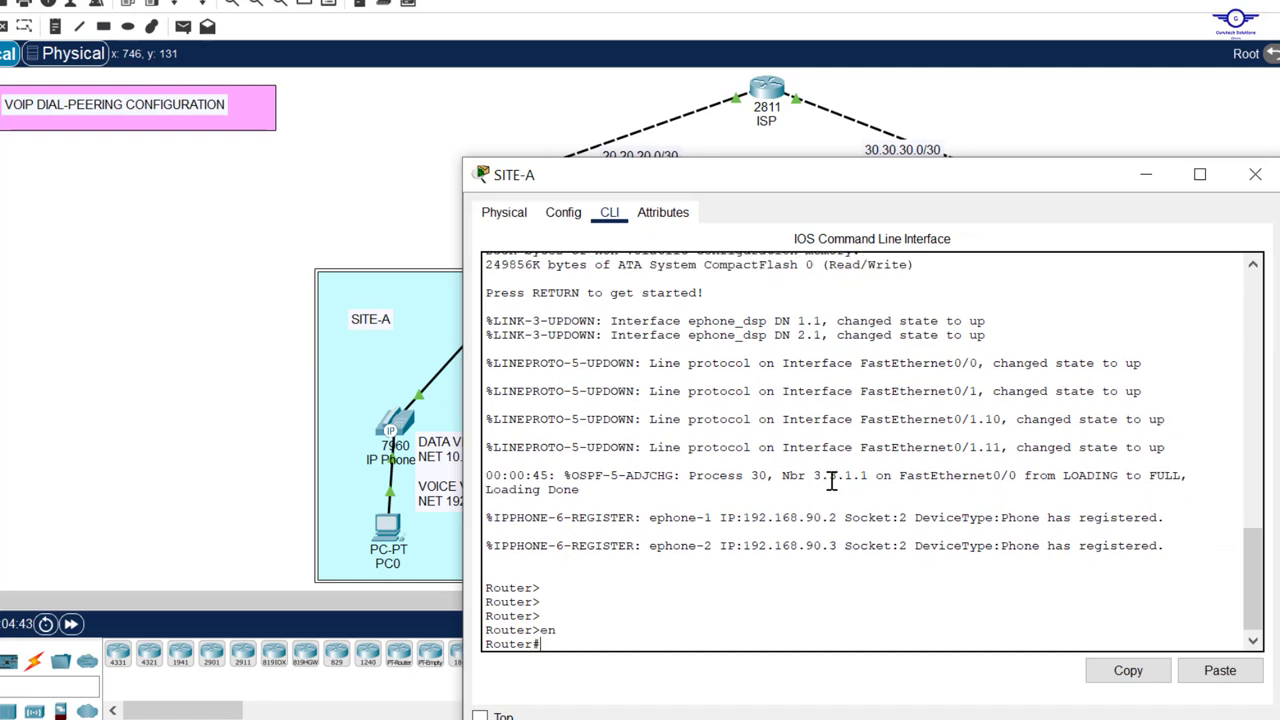
{"action": "type", "text": "conf "}
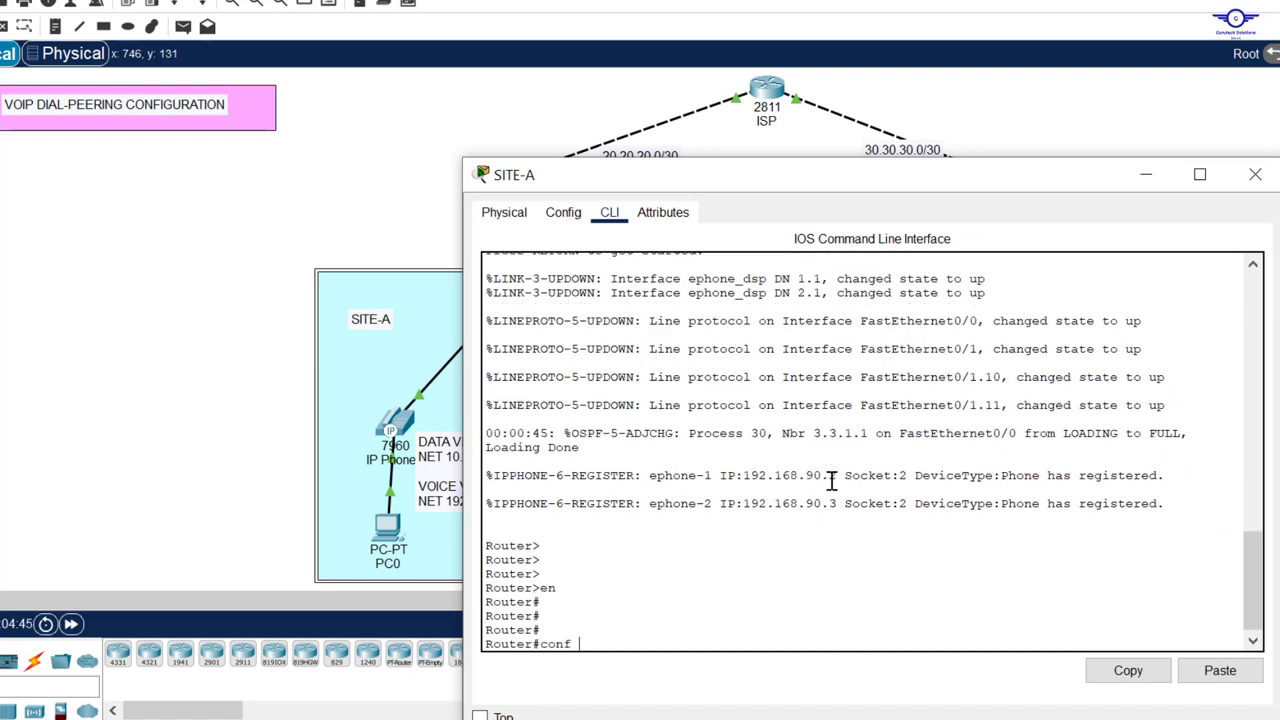
{"action": "type", "text": "t"}
{"action": "key", "text": "Return"}
{"action": "key", "text": "Return"}
{"action": "key", "text": "Return"}
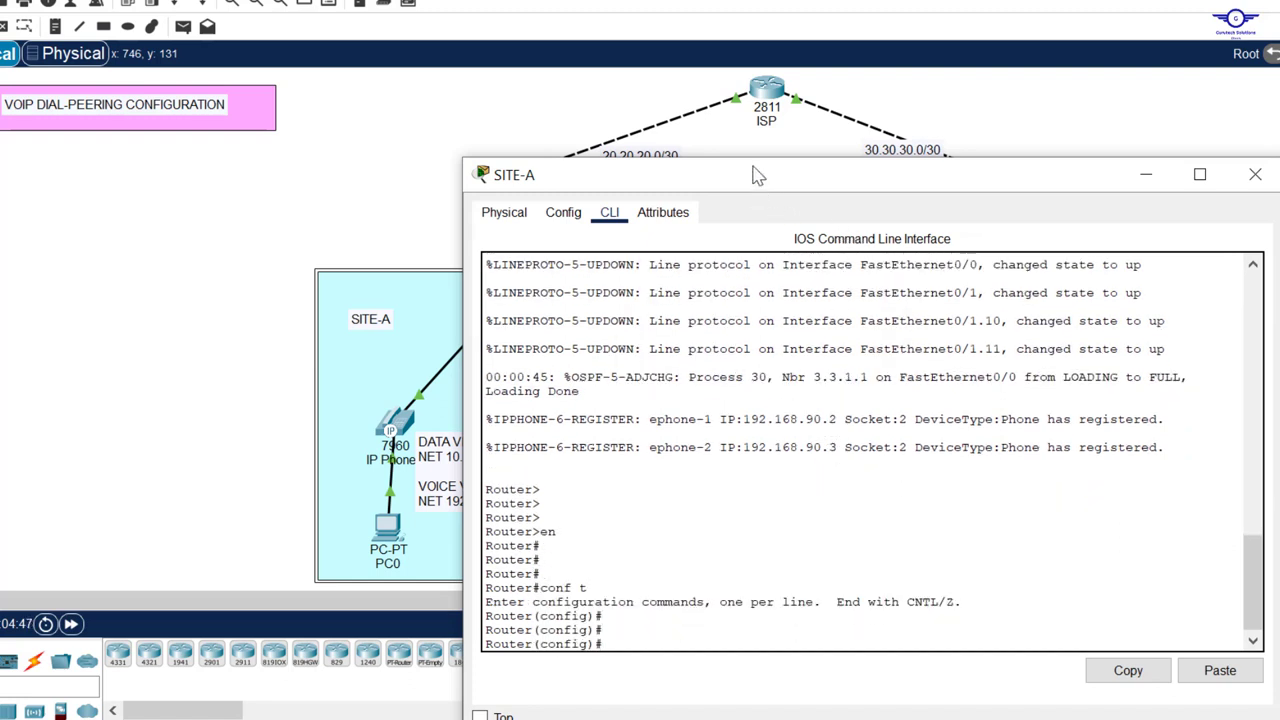
{"action": "left_click_drag", "start_coordinate": [757, 176], "coordinate": [858, 38]}
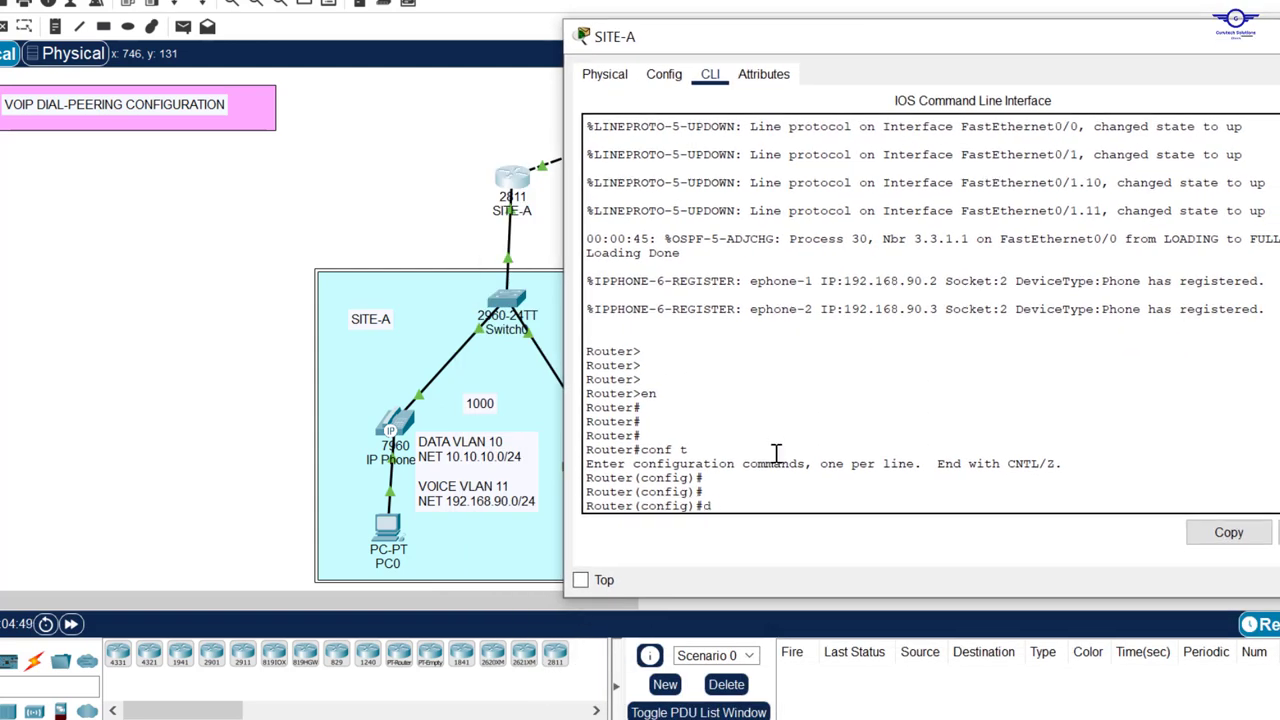
Step: Try to create a VoIP dial peer on the SITE-A router with the command dial-peer 1 voip
{"action": "type", "text": "dial-p"}
{"action": "key", "text": "Tab"}
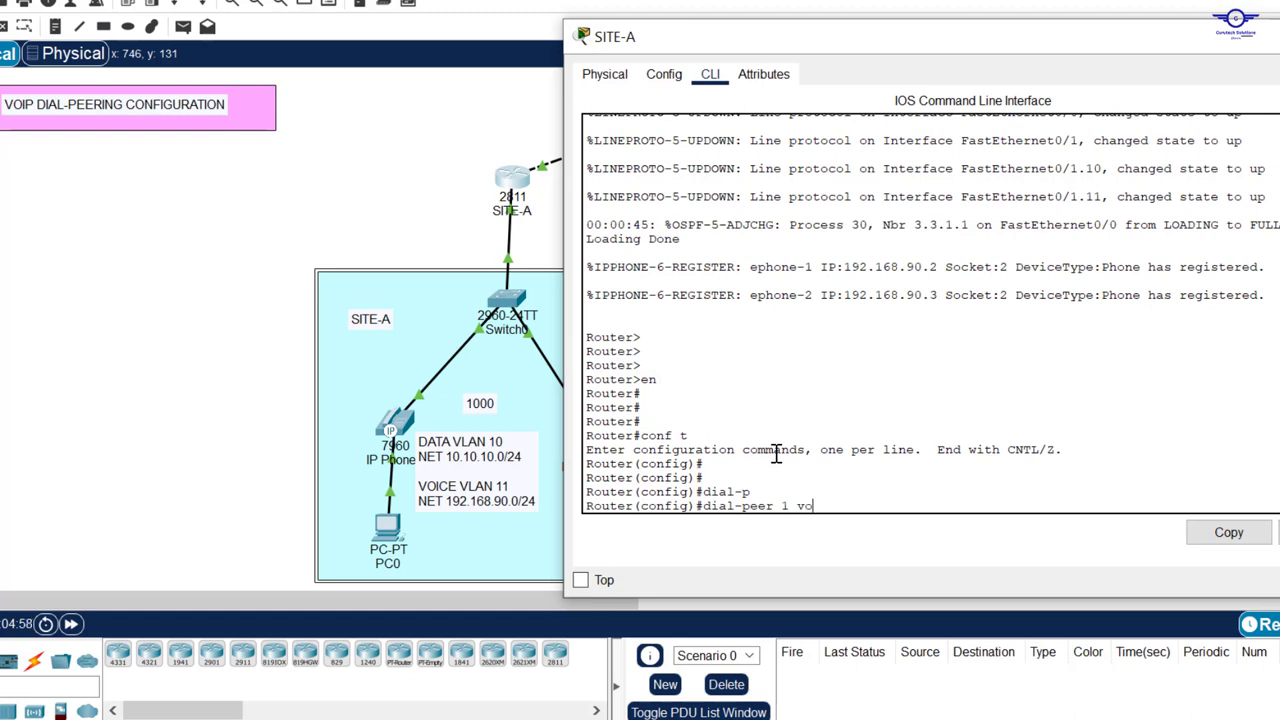
{"action": "key", "text": "Tab"}
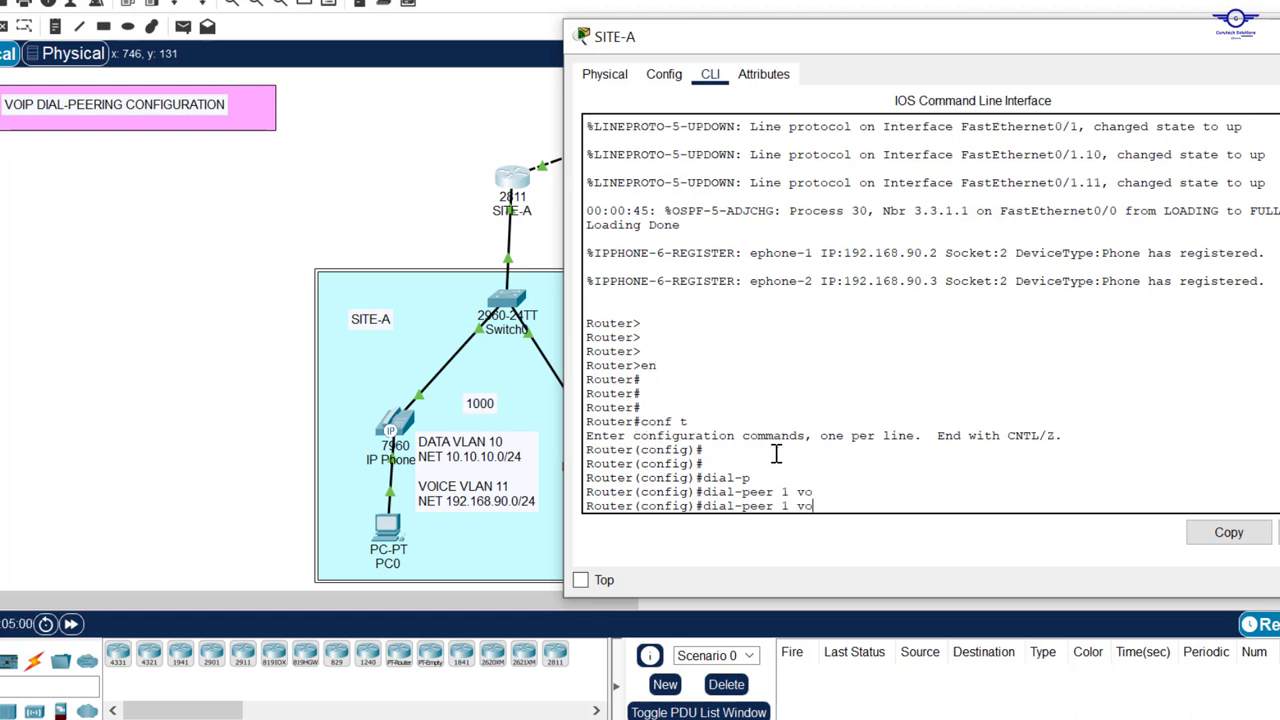
{"action": "type", "text": "ip"}
{"action": "key", "text": "Return"}
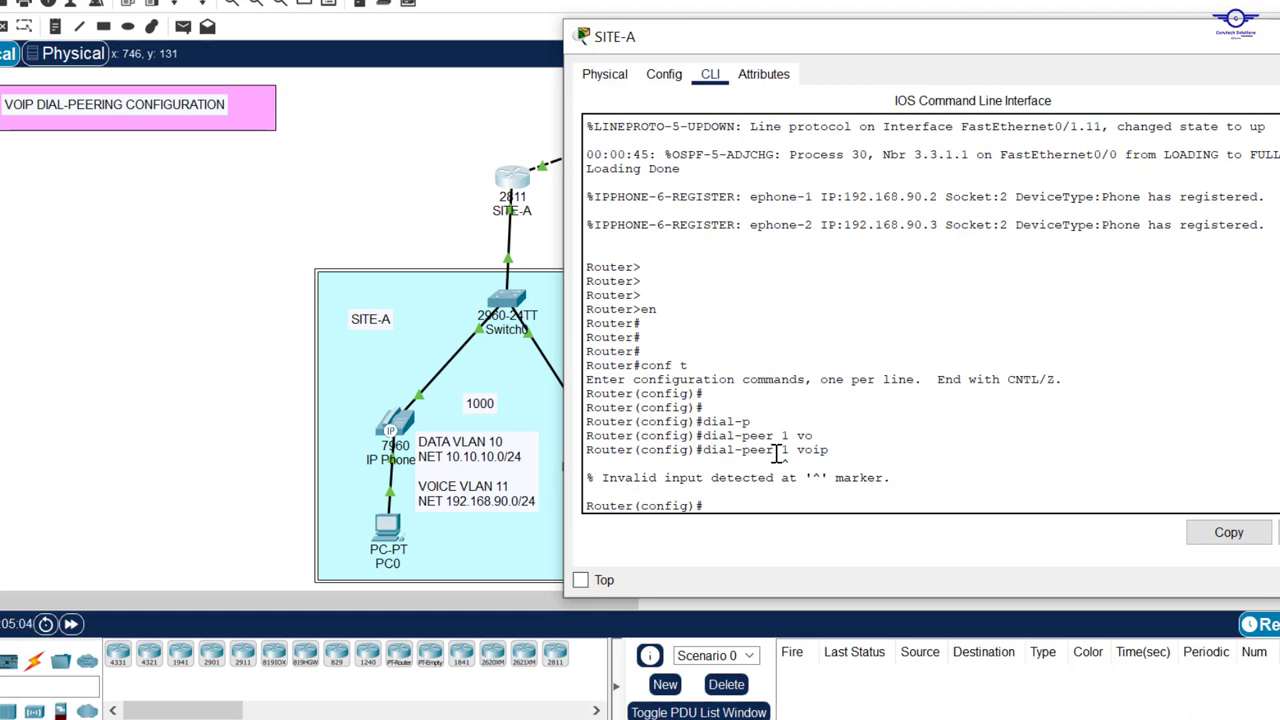
Step: Create VoIP dial peer 1 on the SITE-A router with dial-peer voice 1 voip
{"action": "key", "text": "Up"}
{"action": "type", "text": "o"}
{"action": "key", "text": "Tab"}
{"action": "type", "text": "1"}
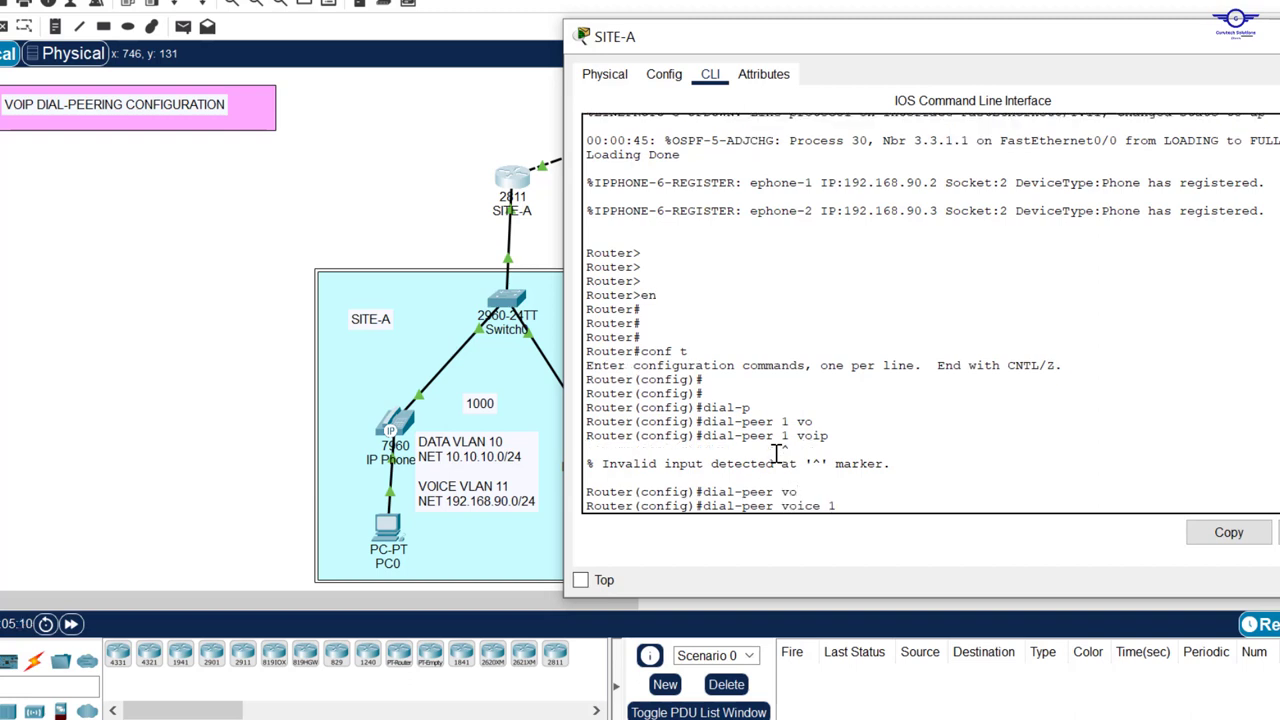
{"action": "type", "text": " v"}
{"action": "key", "text": "Tab"}
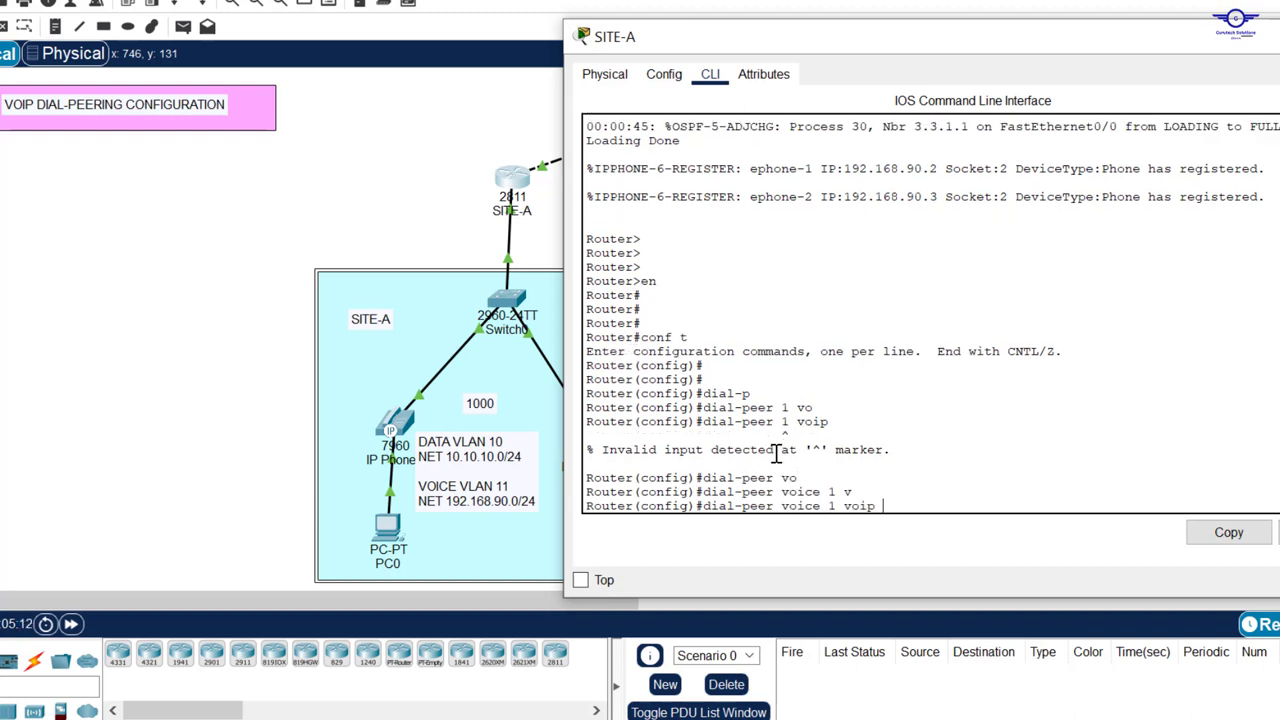
{"action": "key", "text": "Return"}
{"action": "key", "text": "Return"}
{"action": "key", "text": "Return"}
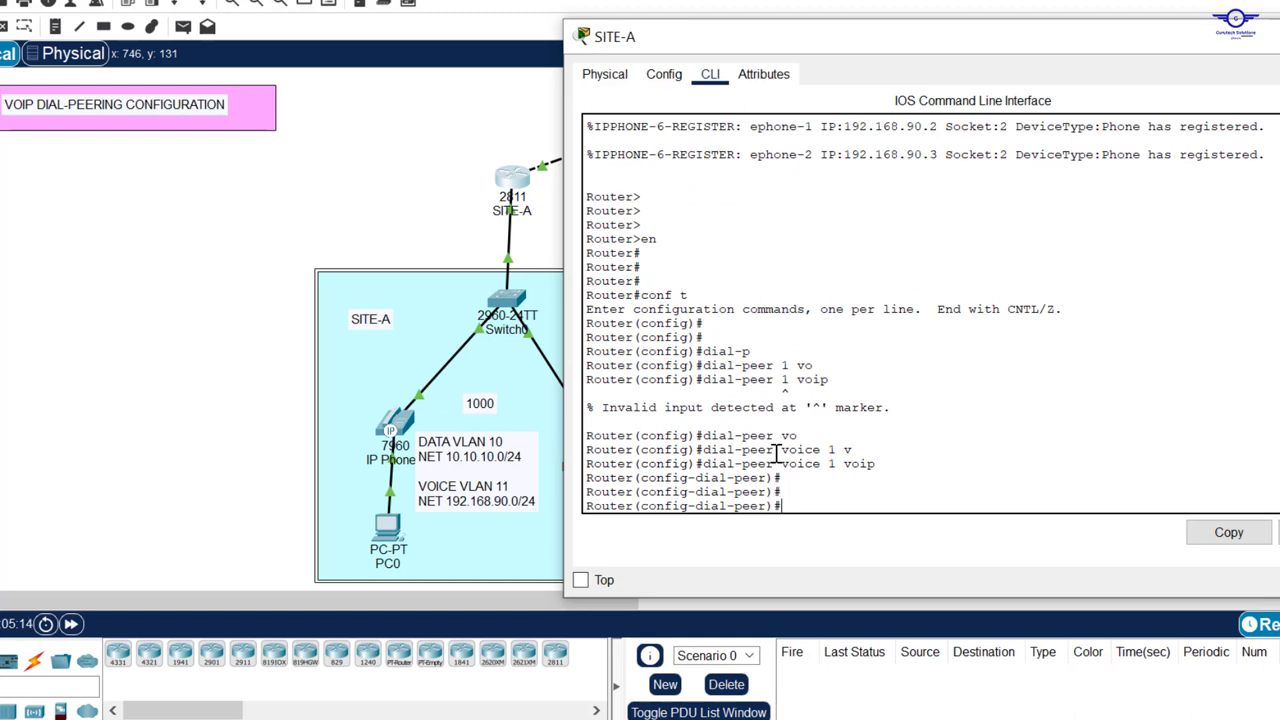
Step: Set dial peer 1's destination pattern to 2... on the SITE-A router to match SITE-B's extensions
{"action": "left_click", "coordinate": [440, 205]}
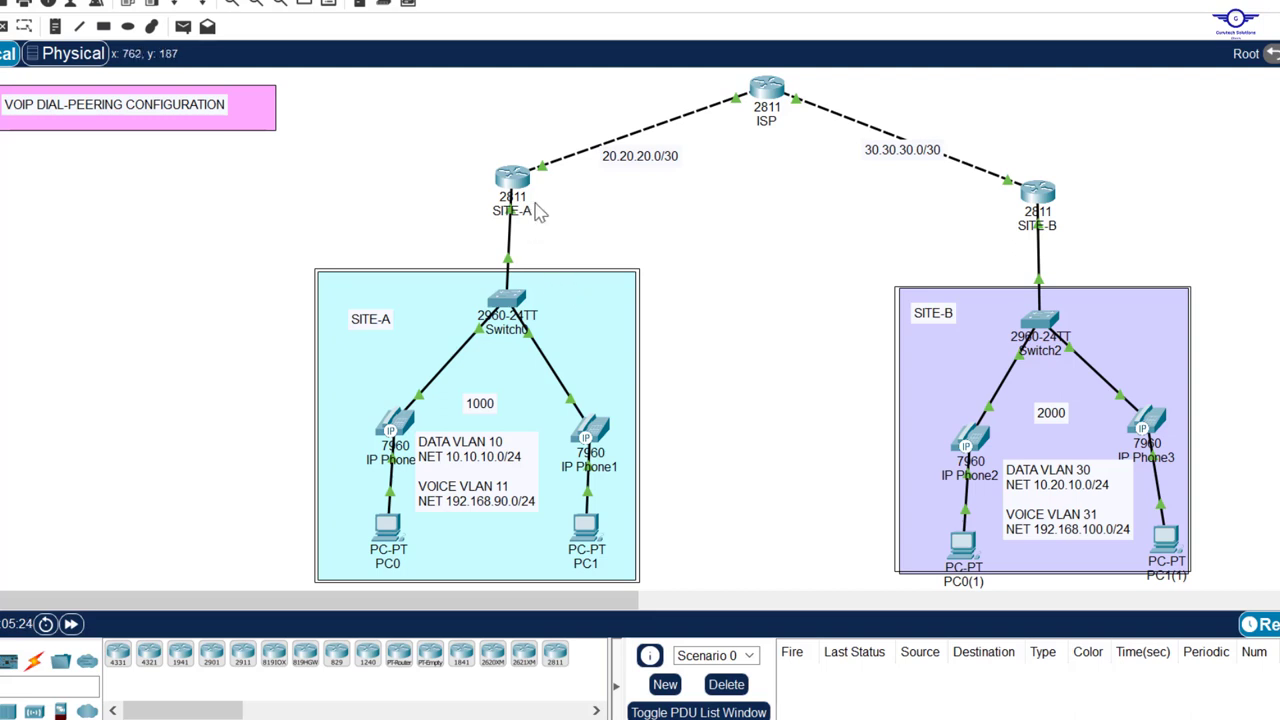
{"action": "left_click", "coordinate": [512, 180]}
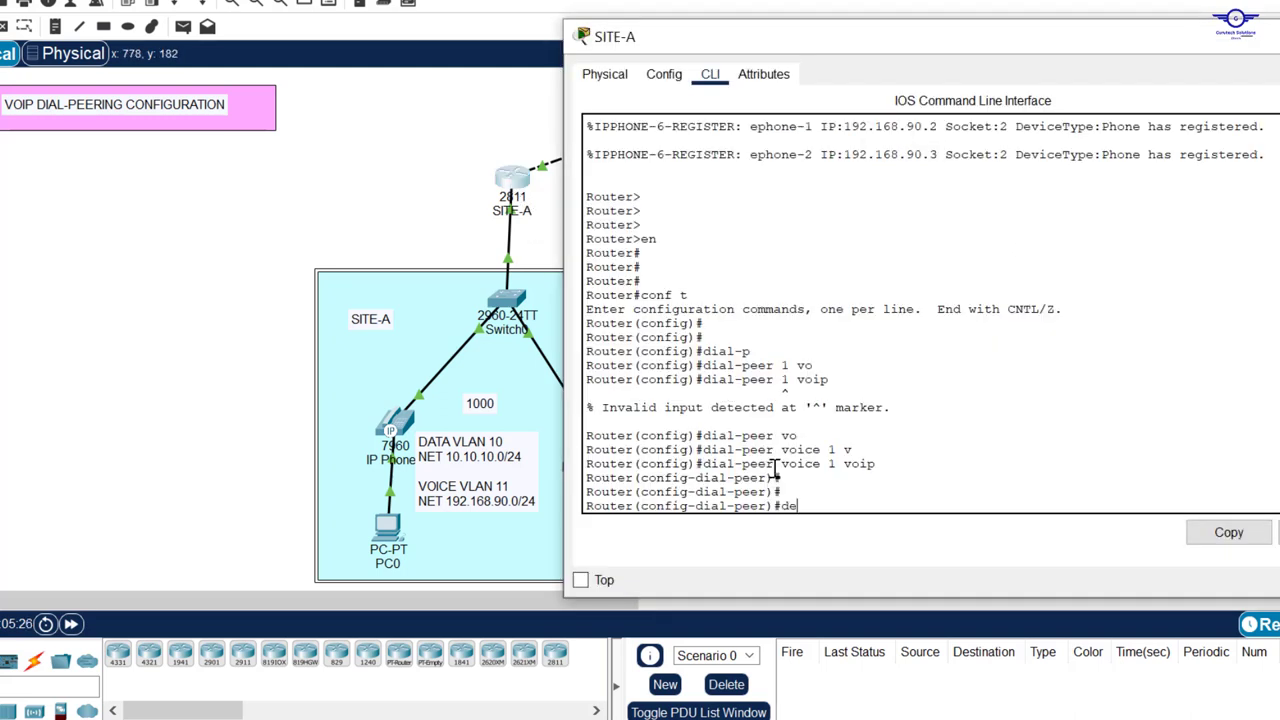
{"action": "type", "text": "t"}
{"action": "key", "text": "Tab"}
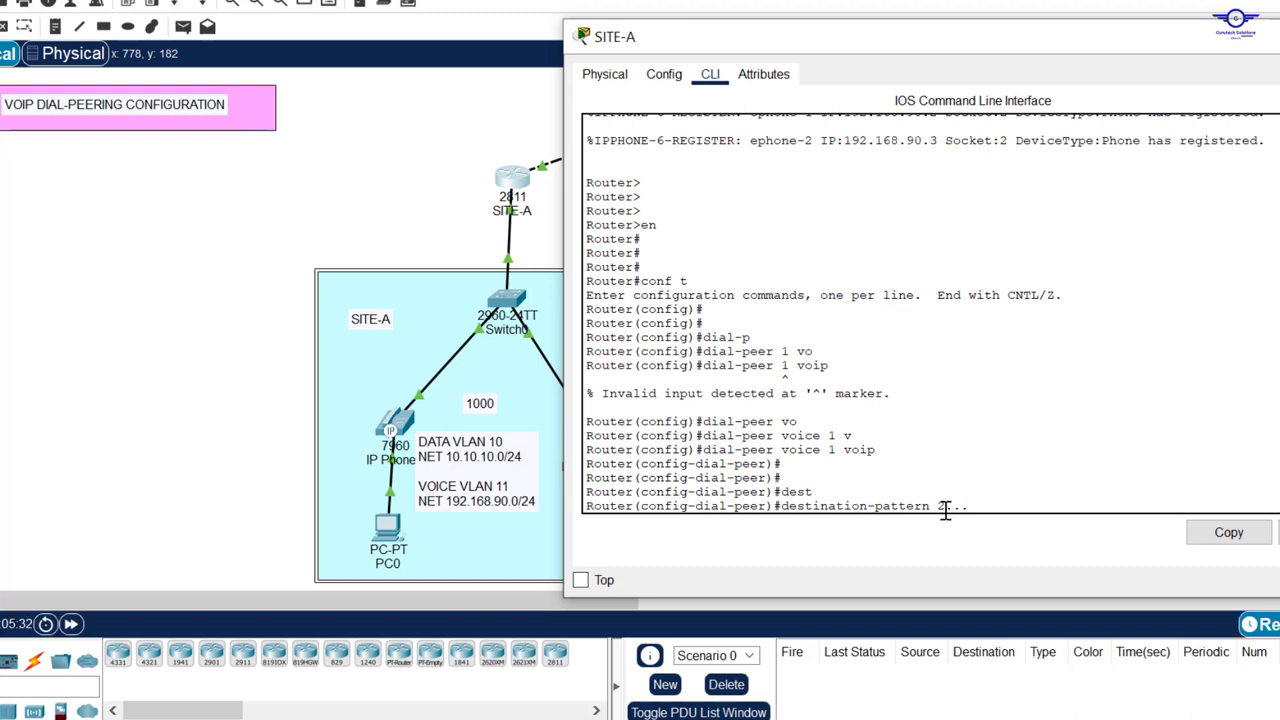
{"action": "type", "text": "2..."}
{"action": "key", "text": "Return"}
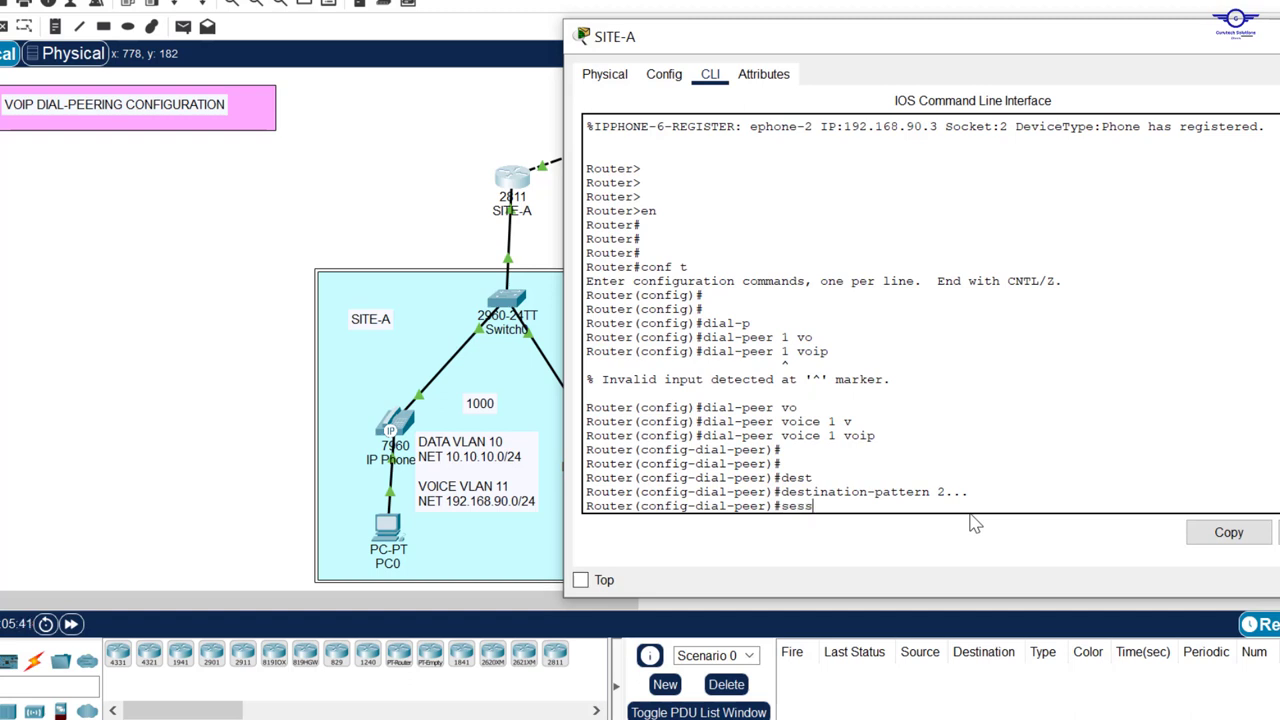
Step: Check SITE-B's voice network in the topology and set dial peer 1's session target to ipv4:192.168.100.1 on the SITE-A router
{"action": "type", "text": "sessi"}
{"action": "key", "text": "Tab"}
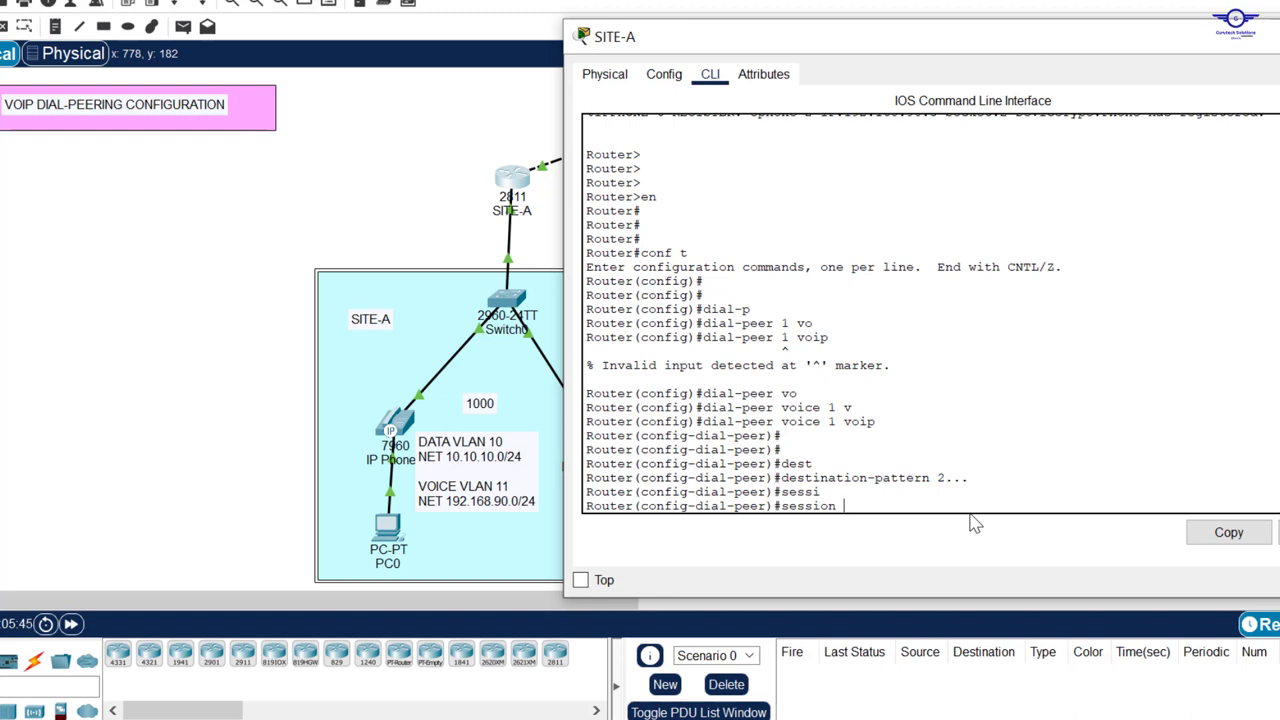
{"action": "type", "text": "tar"}
{"action": "key", "text": "Tab"}
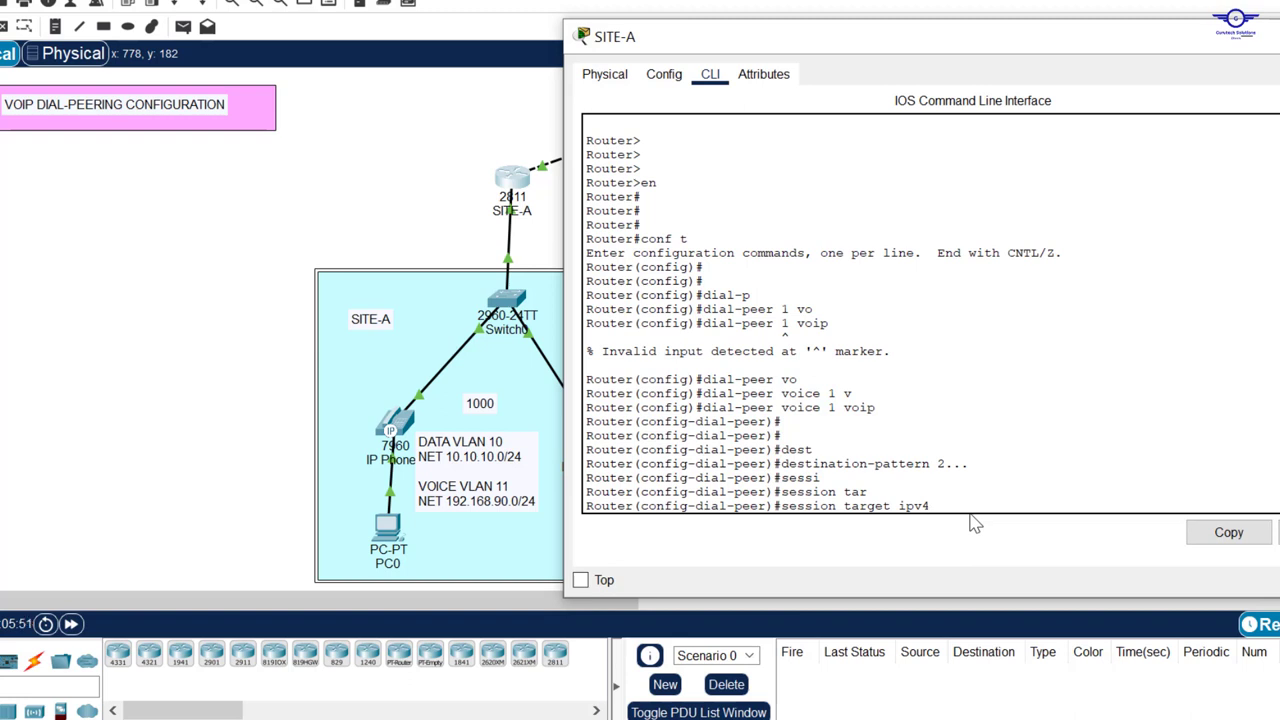
{"action": "type", "text": ":"}
{"action": "left_click", "coordinate": [436, 151]}
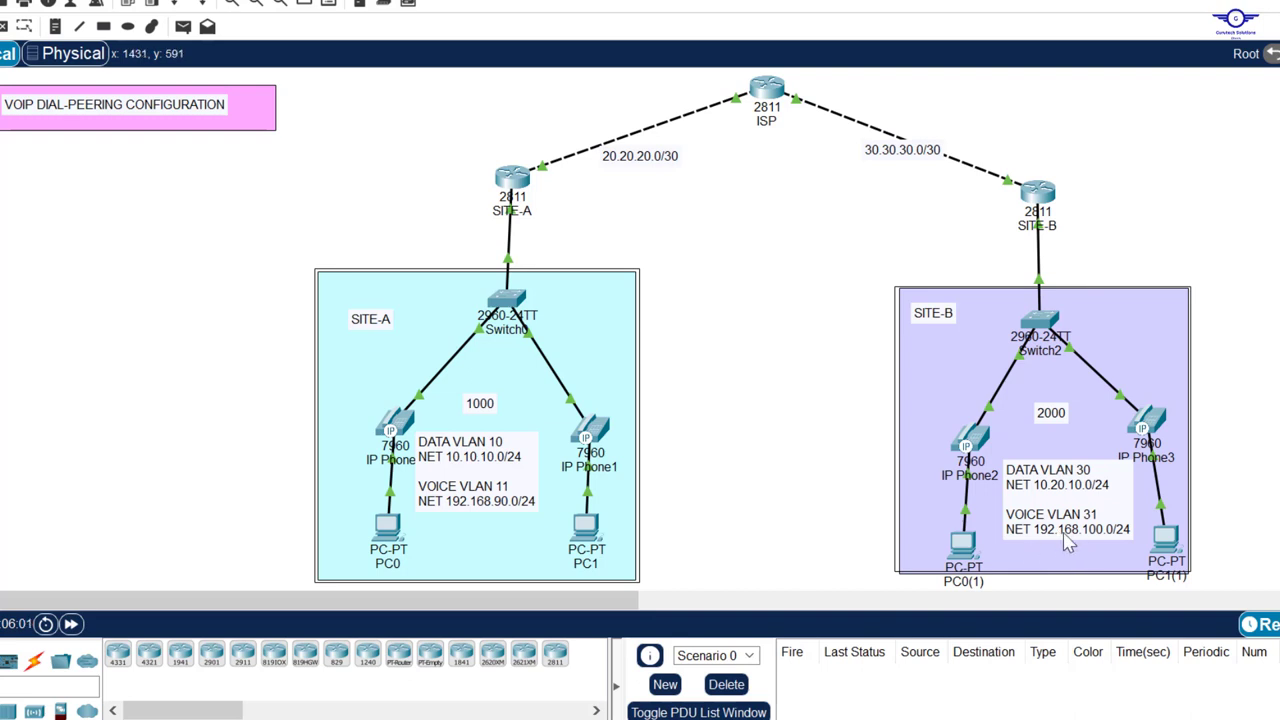
{"action": "left_click", "coordinate": [512, 178]}
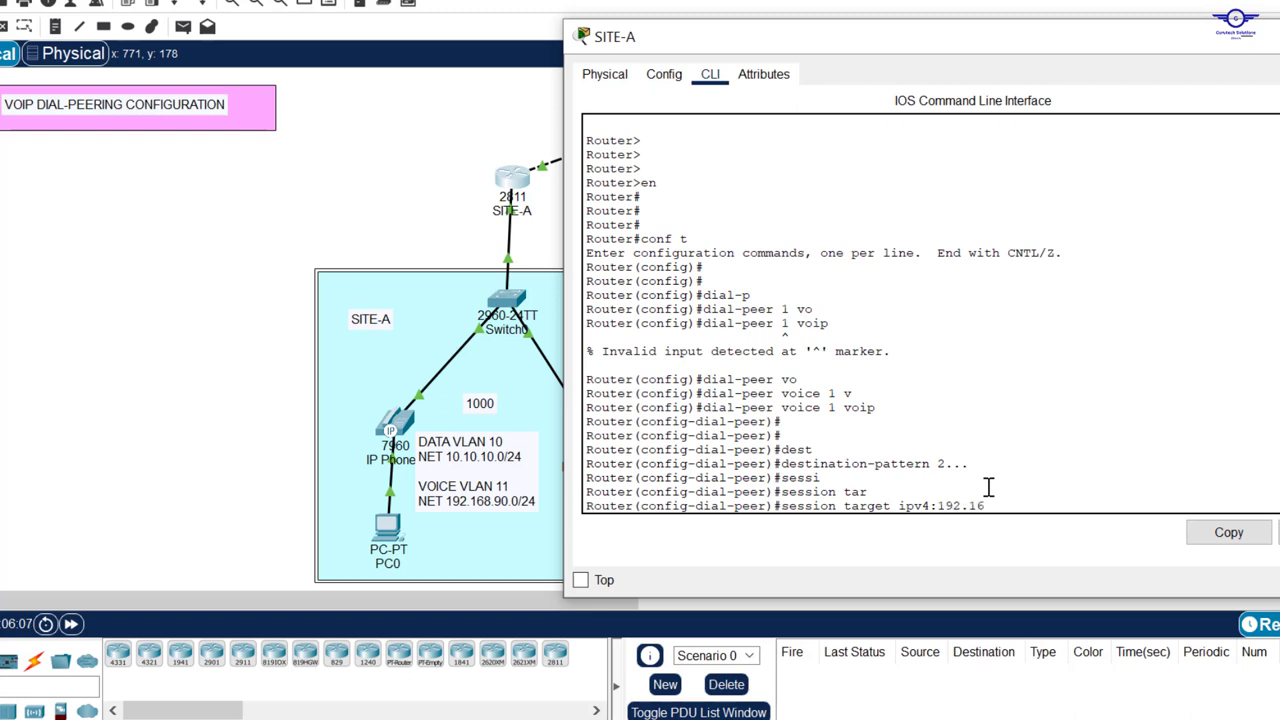
{"action": "type", "text": "00.1"}
{"action": "key", "text": "Return"}
Step: Leave dial-peer configuration mode and save the SITE-A router's configuration with do wr
{"action": "type", "text": "er(config-dial-peer)#e"}
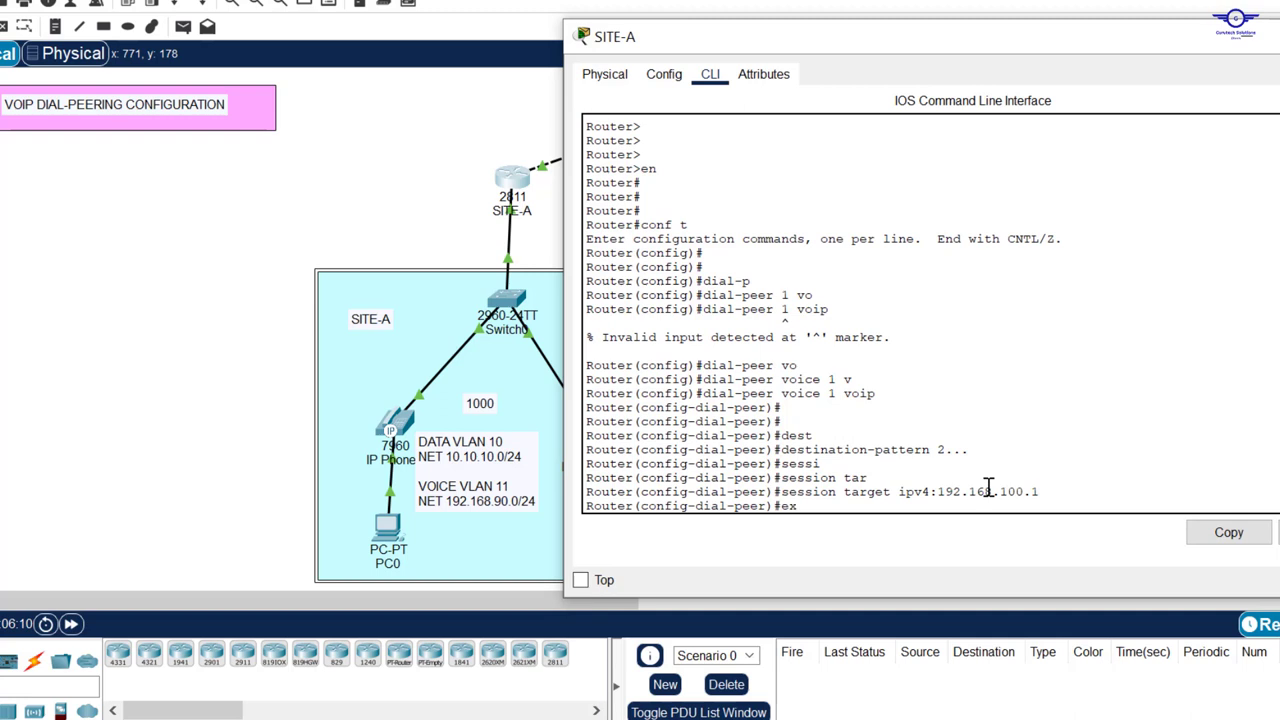
{"action": "type", "text": "x"}
{"action": "key", "text": "Return"}
{"action": "key", "text": "Return"}
{"action": "key", "text": "Return"}
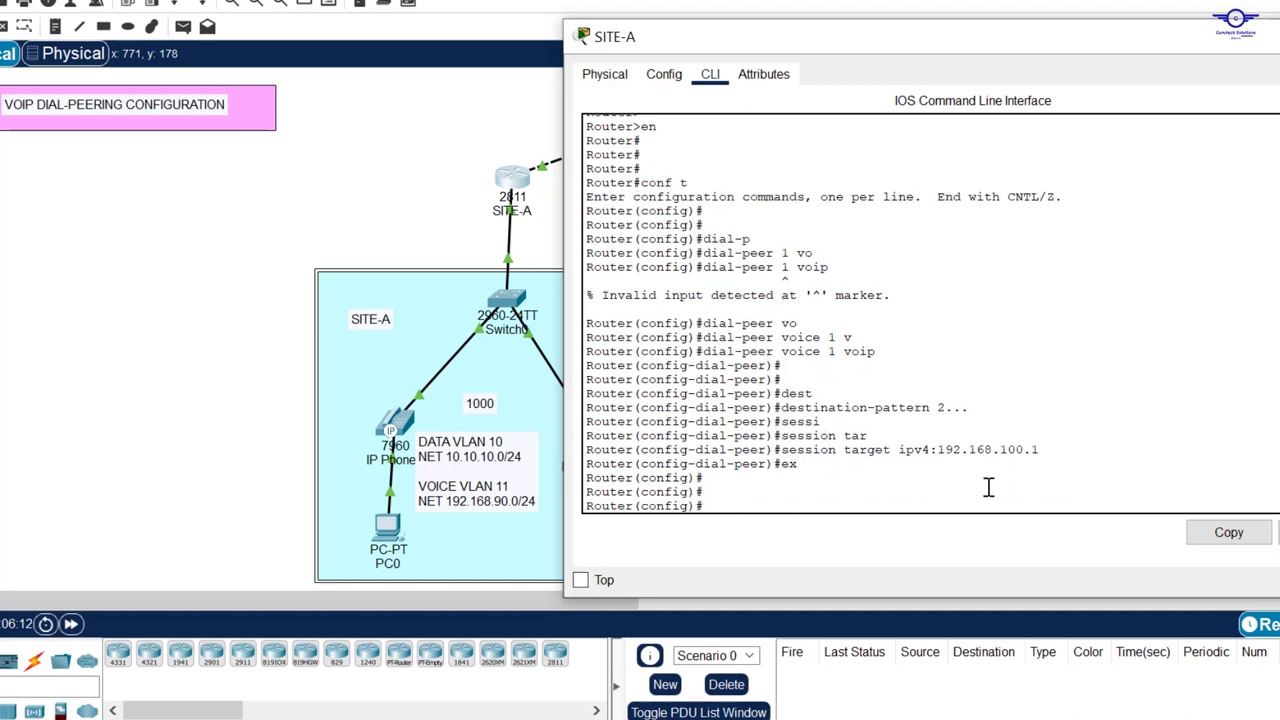
{"action": "type", "text": "do wr"}
{"action": "key", "text": "Return"}
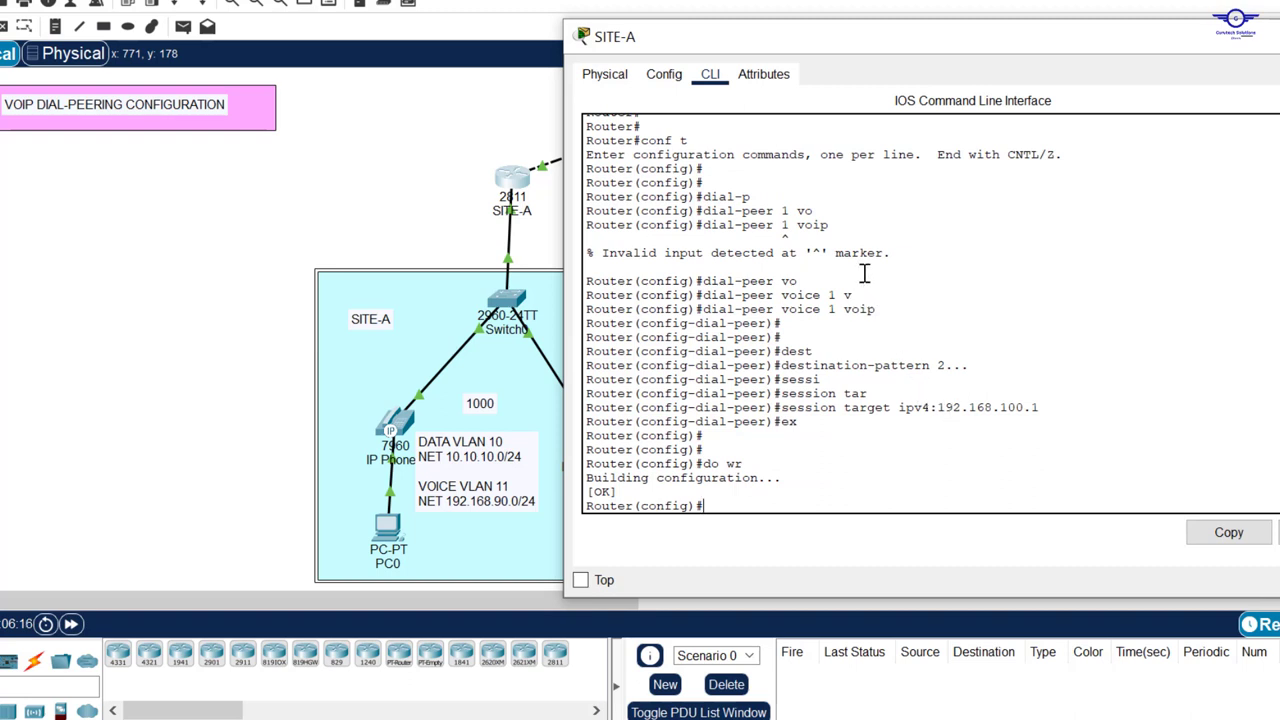
Step: Review the dial-peer voice 1 voip and destination-pattern commands entered on the SITE-A router
{"action": "left_click", "coordinate": [877, 309]}
{"action": "left_click_drag", "start_coordinate": [876, 309], "coordinate": [703, 309]}
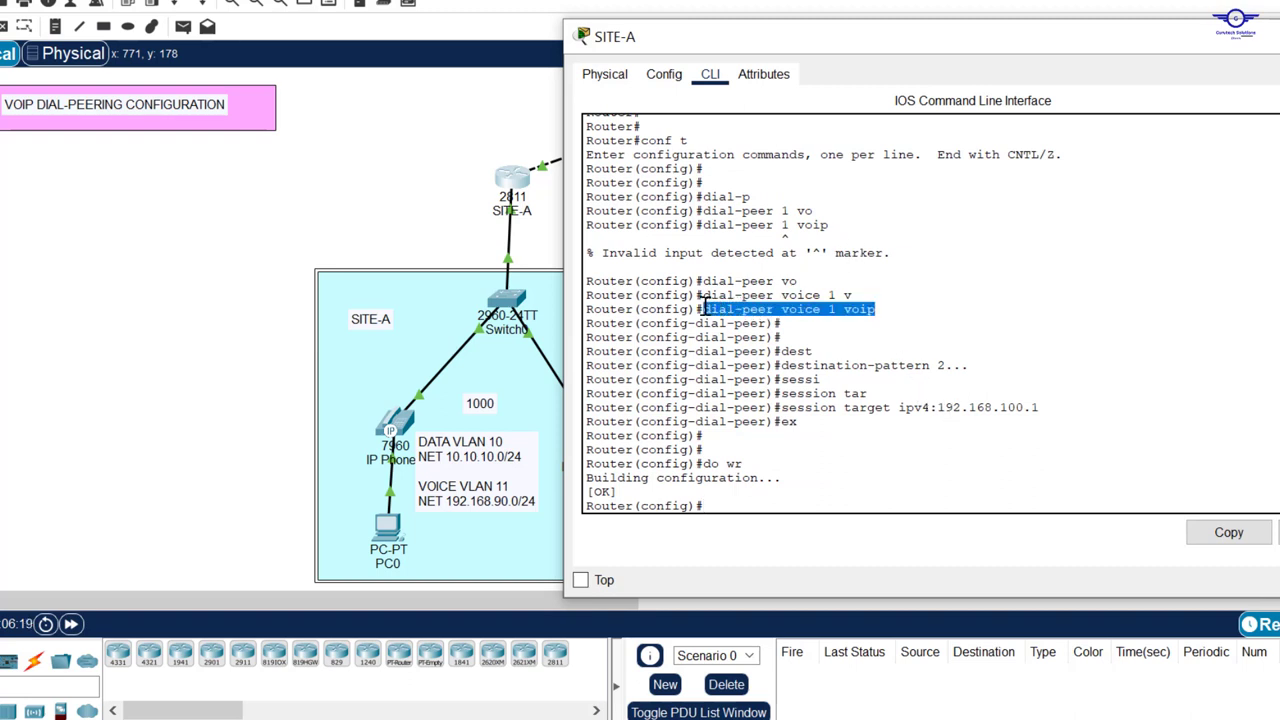
{"action": "left_click", "coordinate": [836, 313]}
{"action": "double_click", "coordinate": [832, 310]}
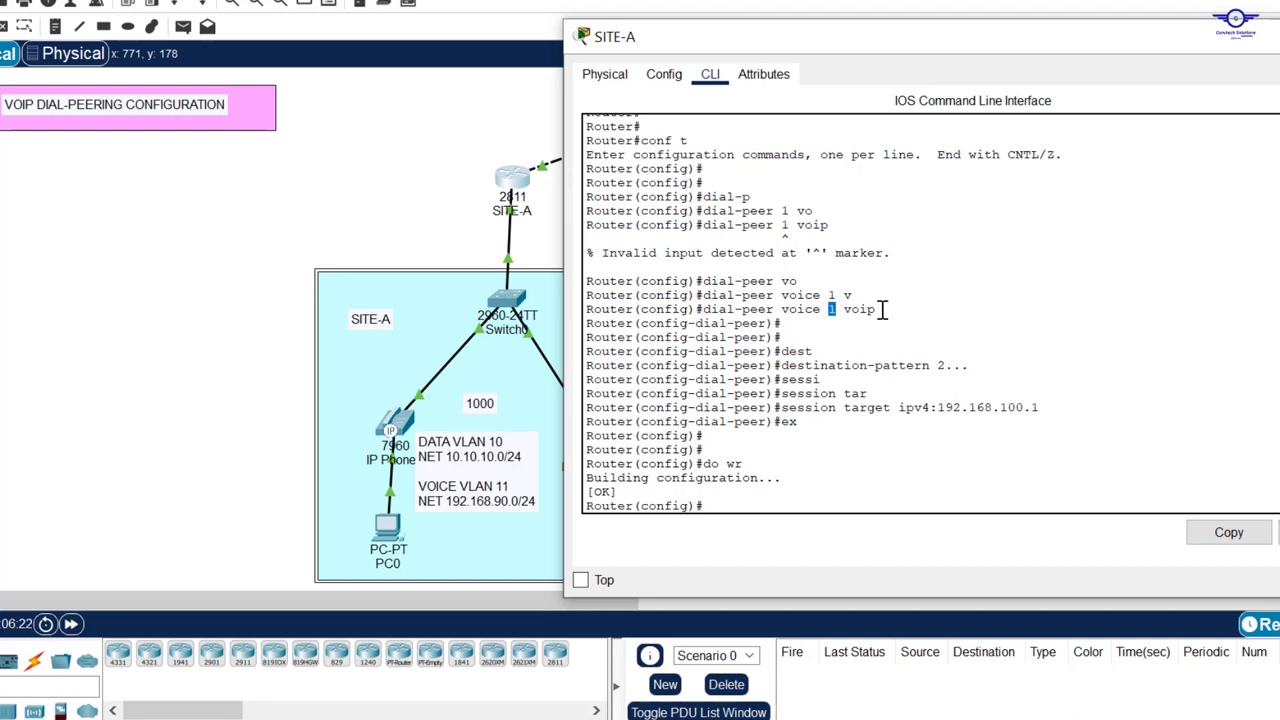
{"action": "left_click_drag", "start_coordinate": [882, 309], "coordinate": [846, 310]}
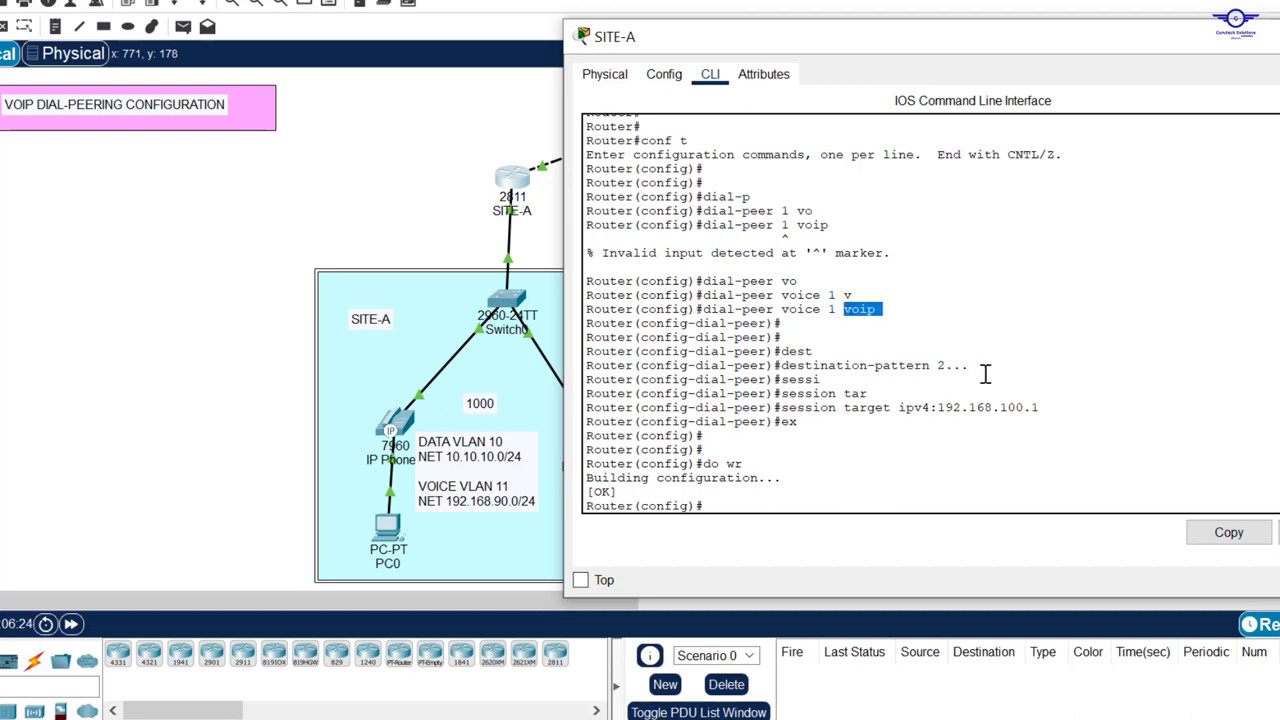
{"action": "left_click_drag", "start_coordinate": [986, 373], "coordinate": [793, 365]}
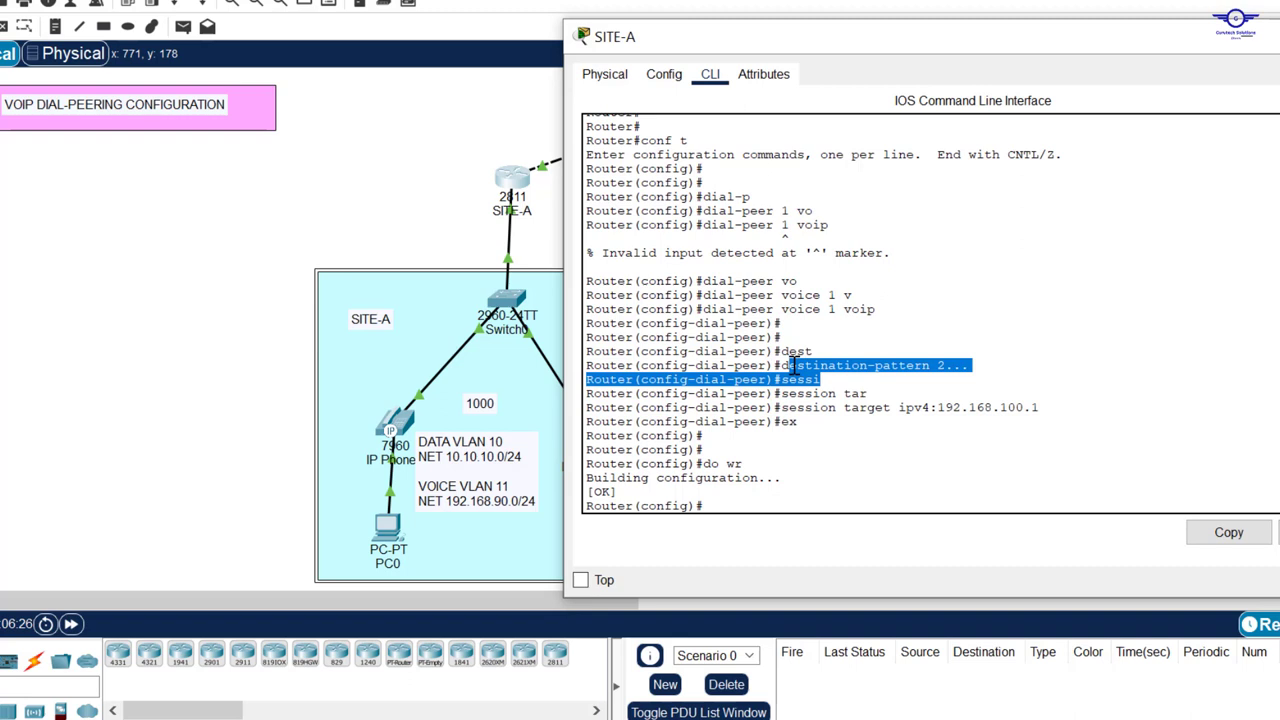
{"action": "left_click", "coordinate": [793, 365]}
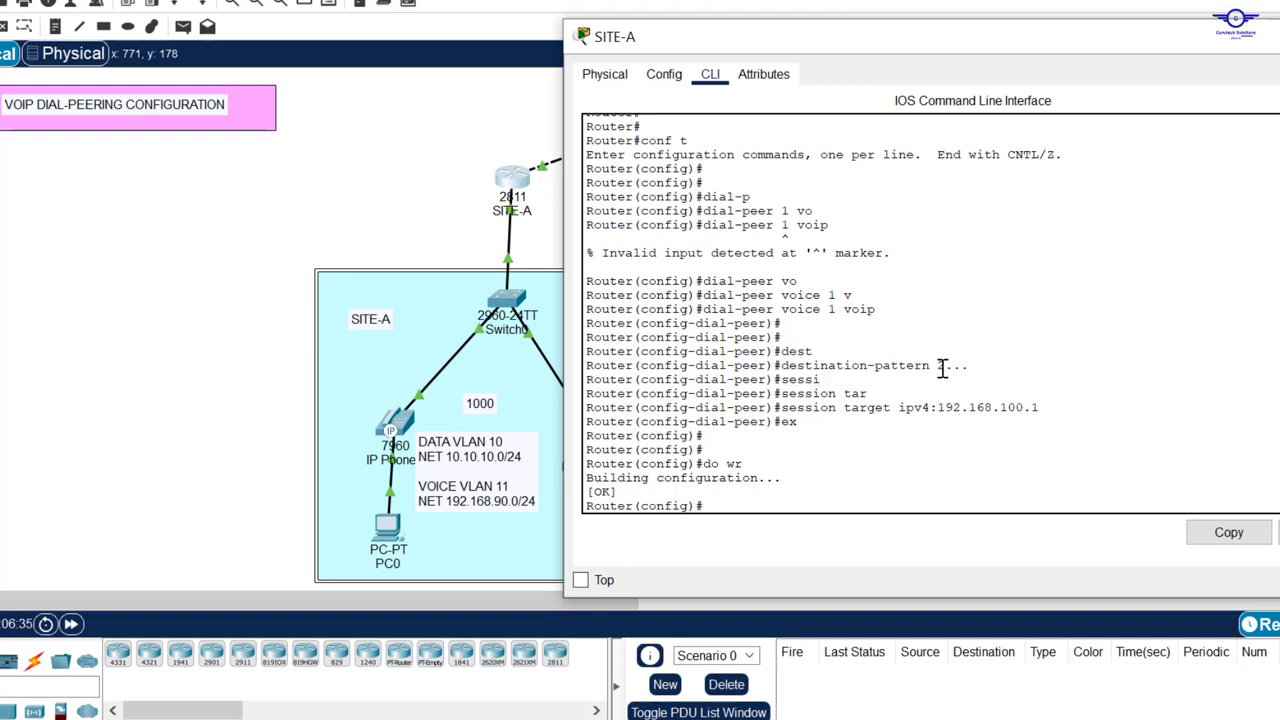
{"action": "left_click_drag", "start_coordinate": [945, 366], "coordinate": [955, 365]}
{"action": "left_click", "coordinate": [958, 366]}
{"action": "left_click_drag", "start_coordinate": [942, 366], "coordinate": [970, 366]}
Step: Close the SITE-A router and open the SITE-B router's command line
{"action": "key", "text": "alt+F4"}
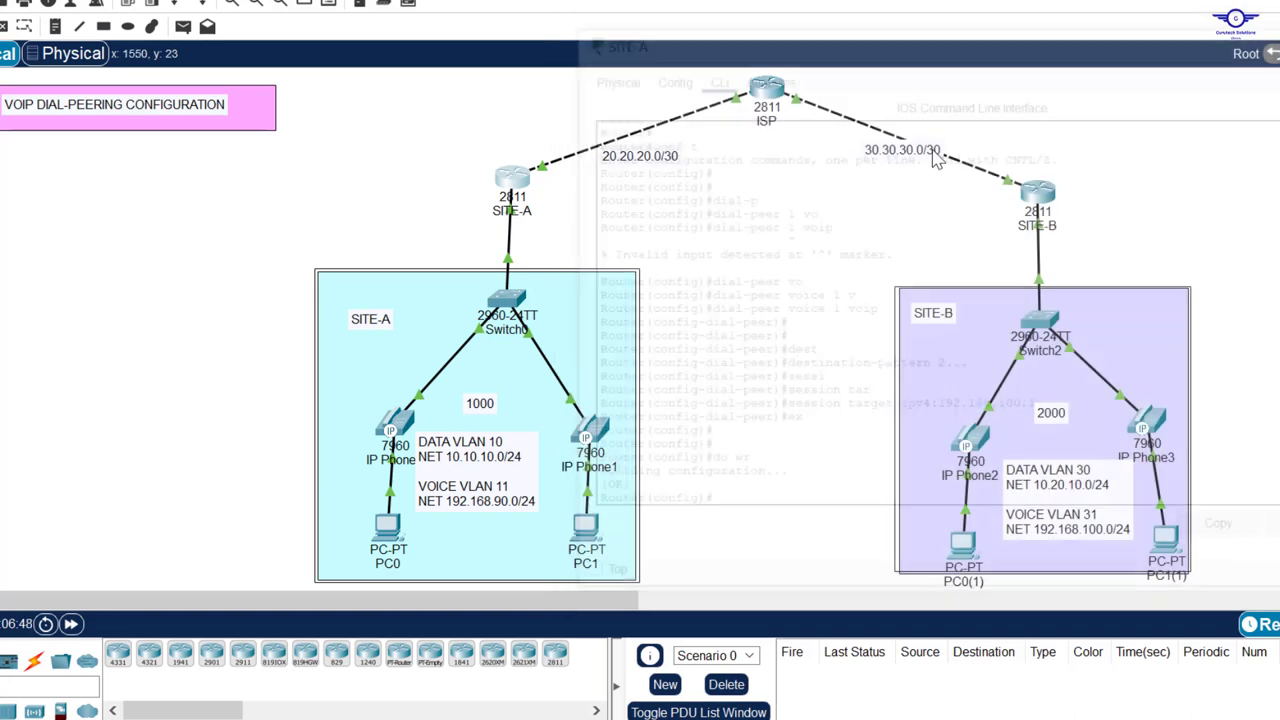
{"action": "left_click", "coordinate": [1038, 192]}
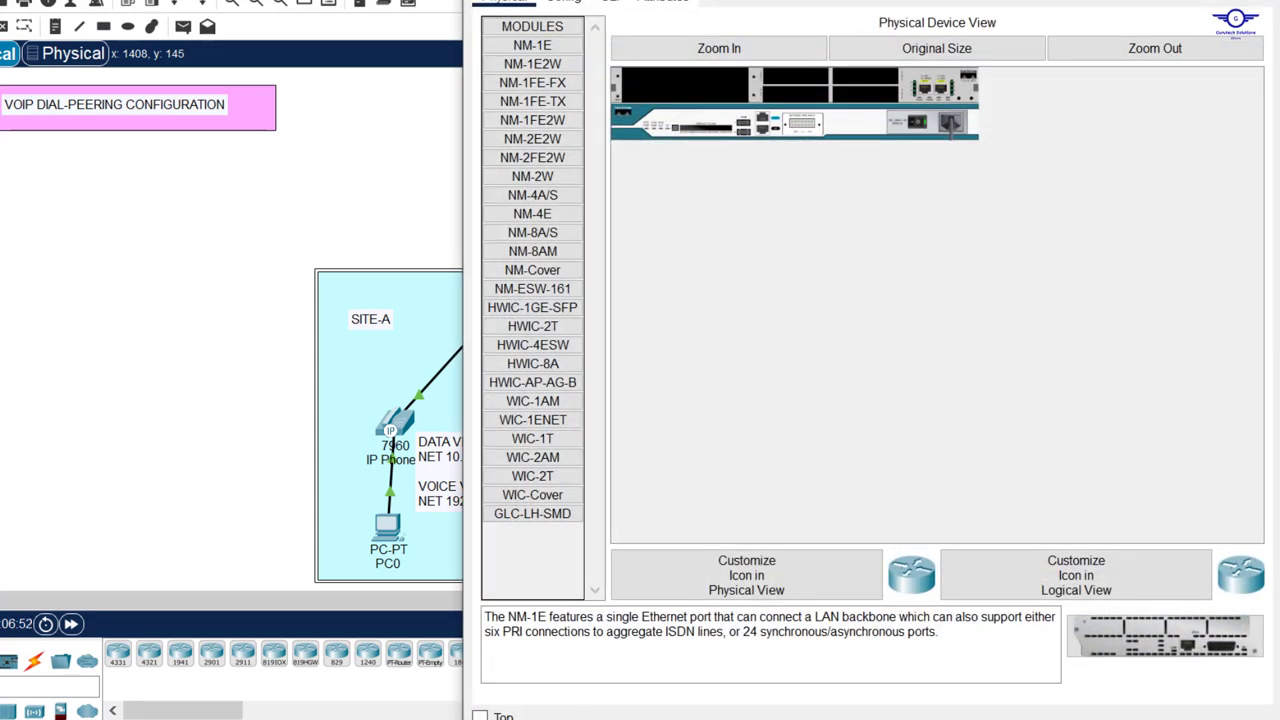
{"action": "left_click", "coordinate": [612, 141]}
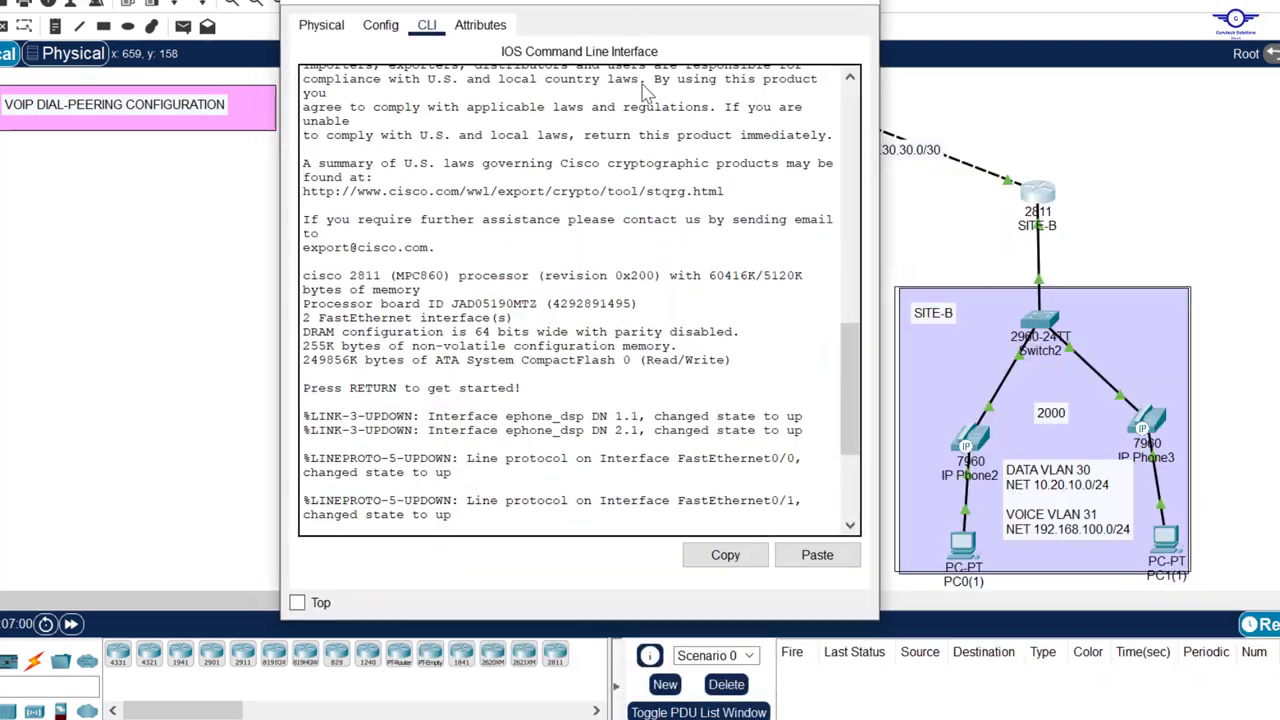
Step: Create VoIP dial peer 1 on the SITE-B router with dial-peer voice 1 voip
{"action": "scroll", "coordinate": [658, 271], "scroll_direction": "down", "scroll_amount": 10}
{"action": "type", "text": "p"}
{"action": "key", "text": "Tab"}
{"action": "type", "text": "v"}
{"action": "key", "text": "Tab"}
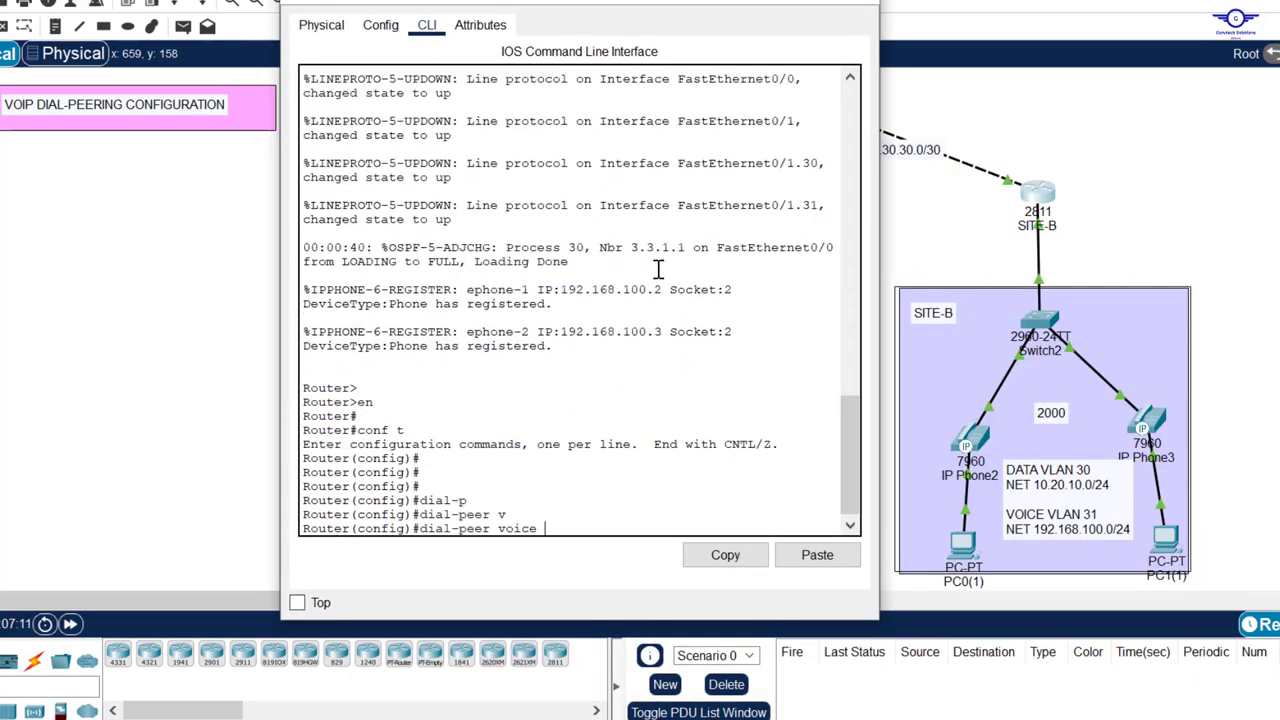
{"action": "type", "text": "1 v"}
{"action": "key", "text": "Tab"}
{"action": "key", "text": "Return"}
{"action": "key", "text": "Return"}
{"action": "key", "text": "Return"}
Step: Set dial peer 1's destination-pattern to 1... on the SITE-B router
{"action": "type", "text": "des"}
{"action": "key", "text": "Tab"}
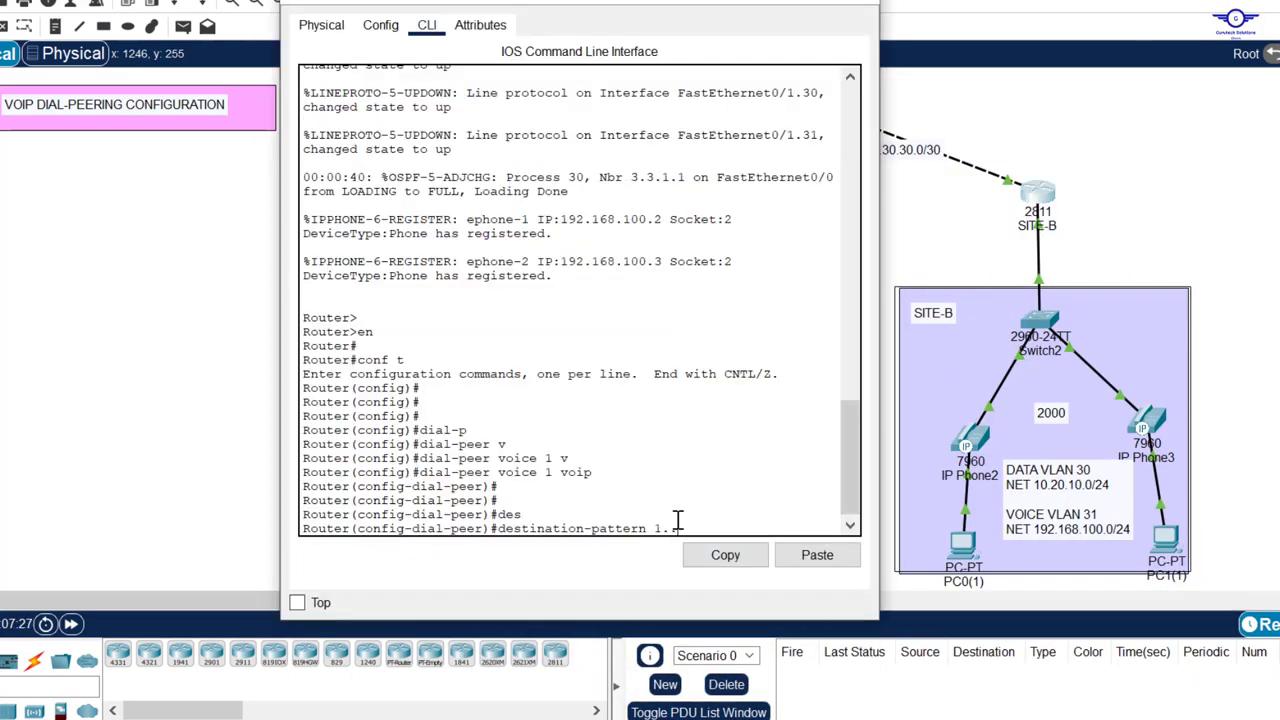
{"action": "type", "text": "1..."}
{"action": "key", "text": "Return"}
{"action": "key", "text": "Return"}
Step: Set dial peer 1's session target to ipv4:192.168.90.1 on the SITE-B router
{"action": "type", "text": "session t"}
{"action": "key", "text": "Return"}
{"action": "type", "text": "session target ipv"}
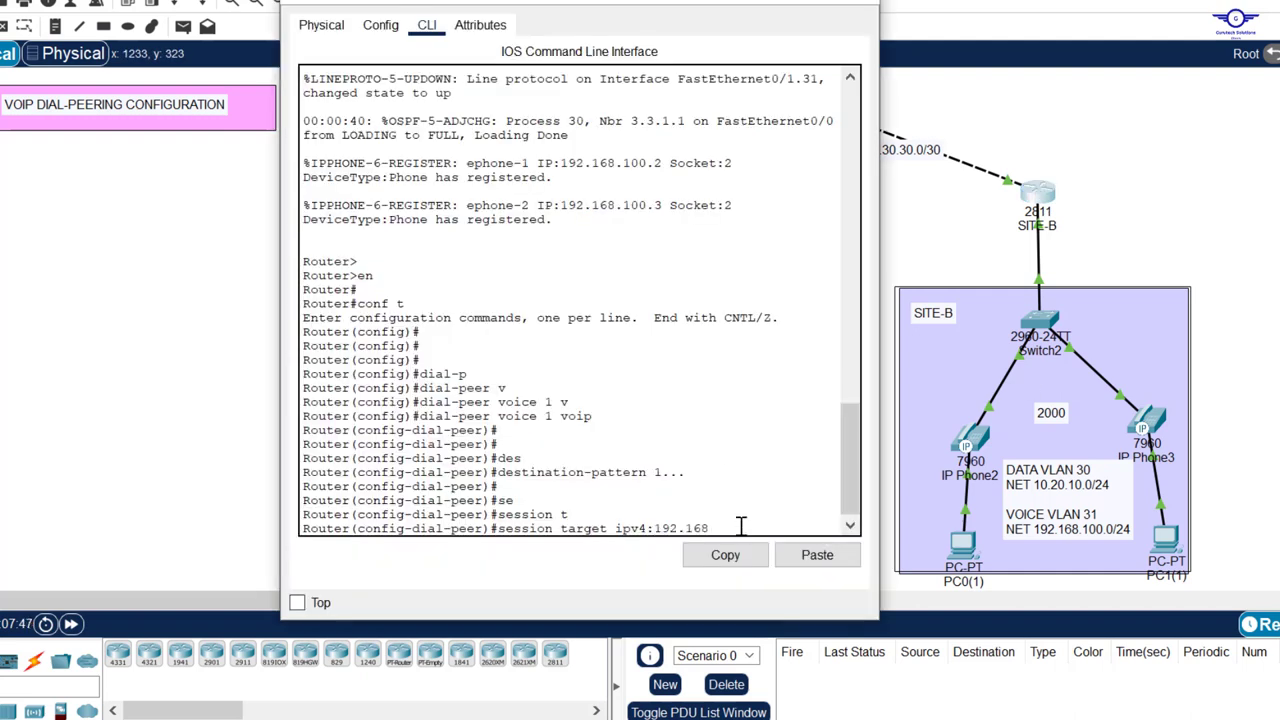
{"action": "key", "text": "Return"}
Step: Leave dial-peer configuration mode, save the SITE-B router's configuration with do wr and close the router
{"action": "type", "text": "ex"}
{"action": "key", "text": "Return"}
{"action": "key", "text": "Return"}
{"action": "key", "text": "Return"}
{"action": "type", "text": "do"}
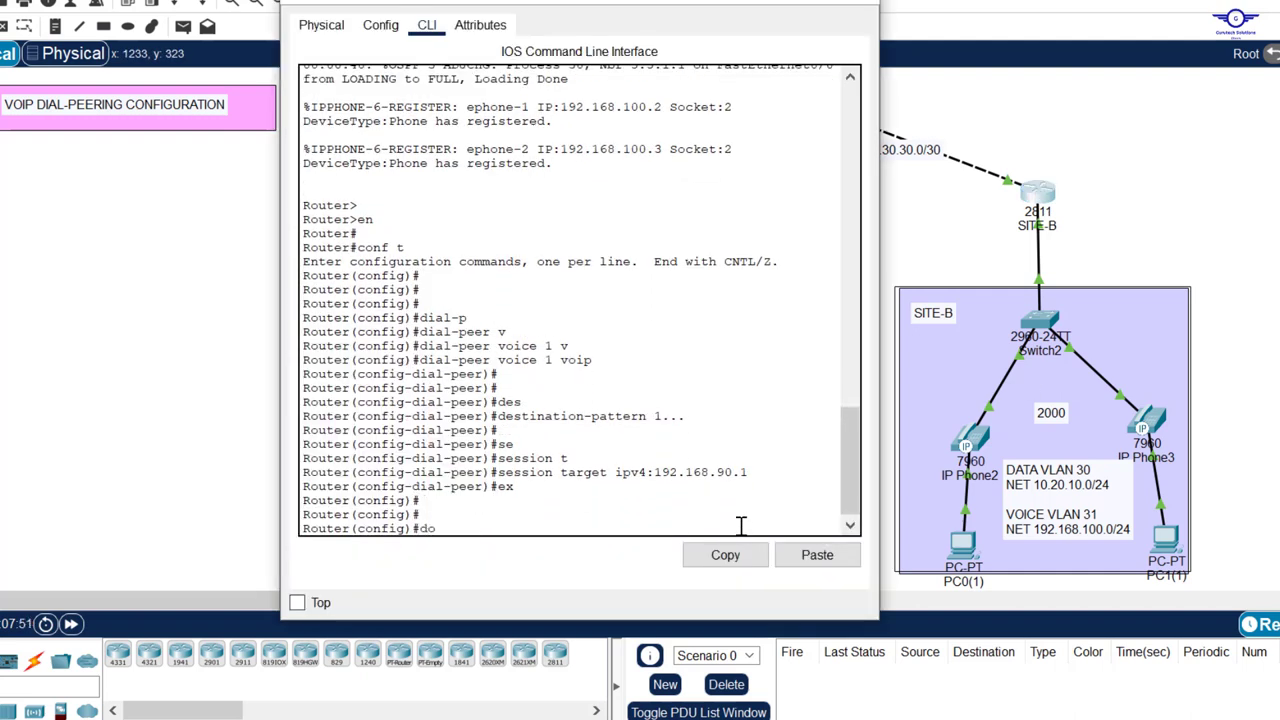
{"action": "type", "text": " wr"}
{"action": "key", "text": "Return"}
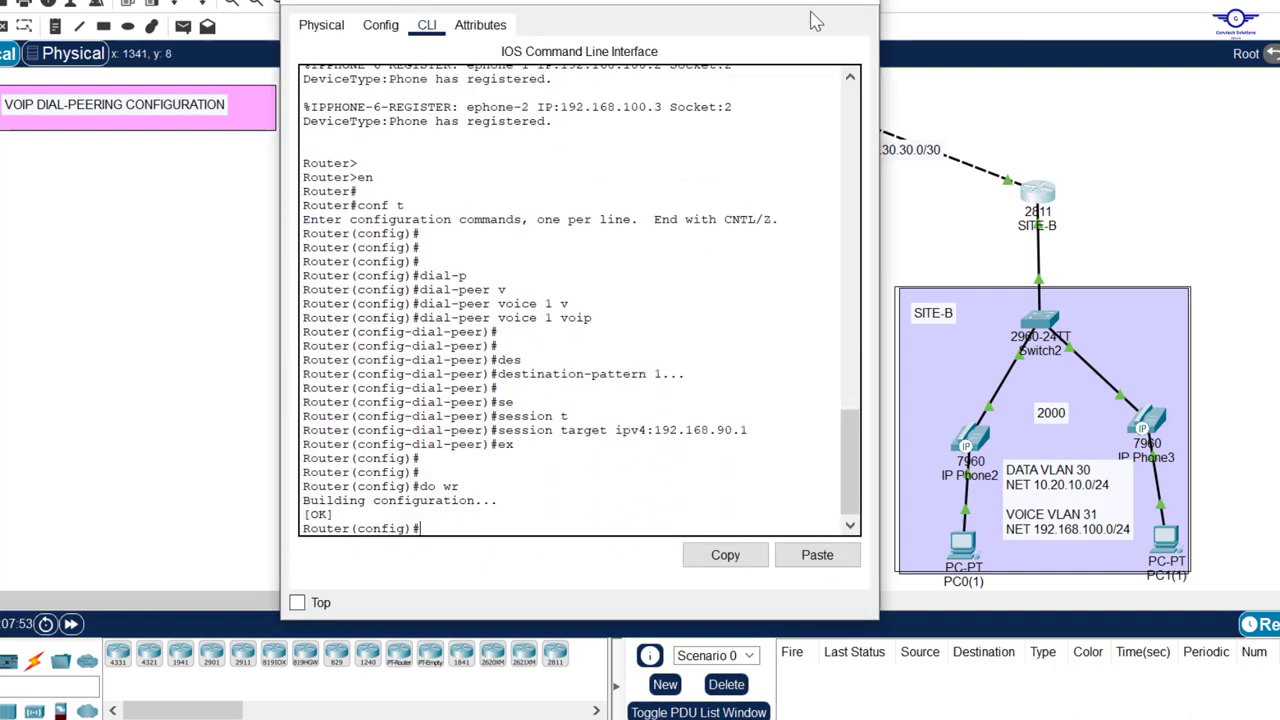
{"action": "left_click", "coordinate": [857, 3]}
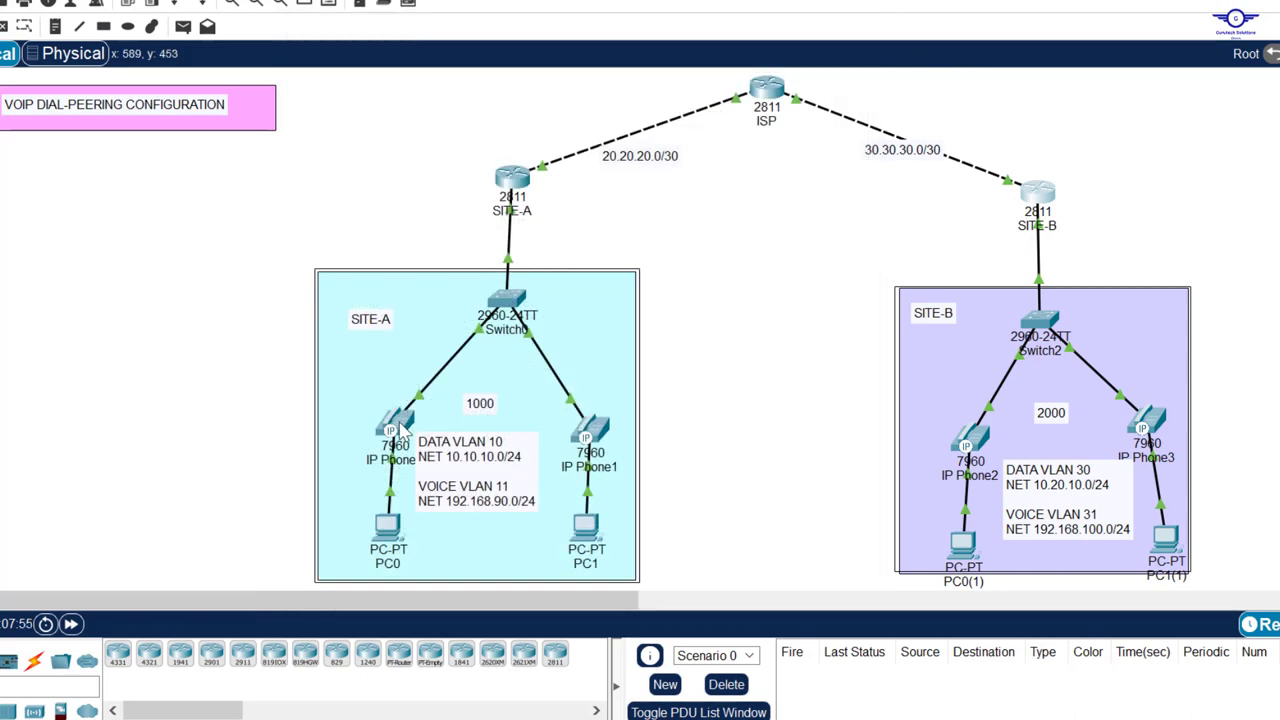
Step: Open IP Phone0 in SITE-A and call extension 2001 from it
{"action": "left_click", "coordinate": [401, 426]}
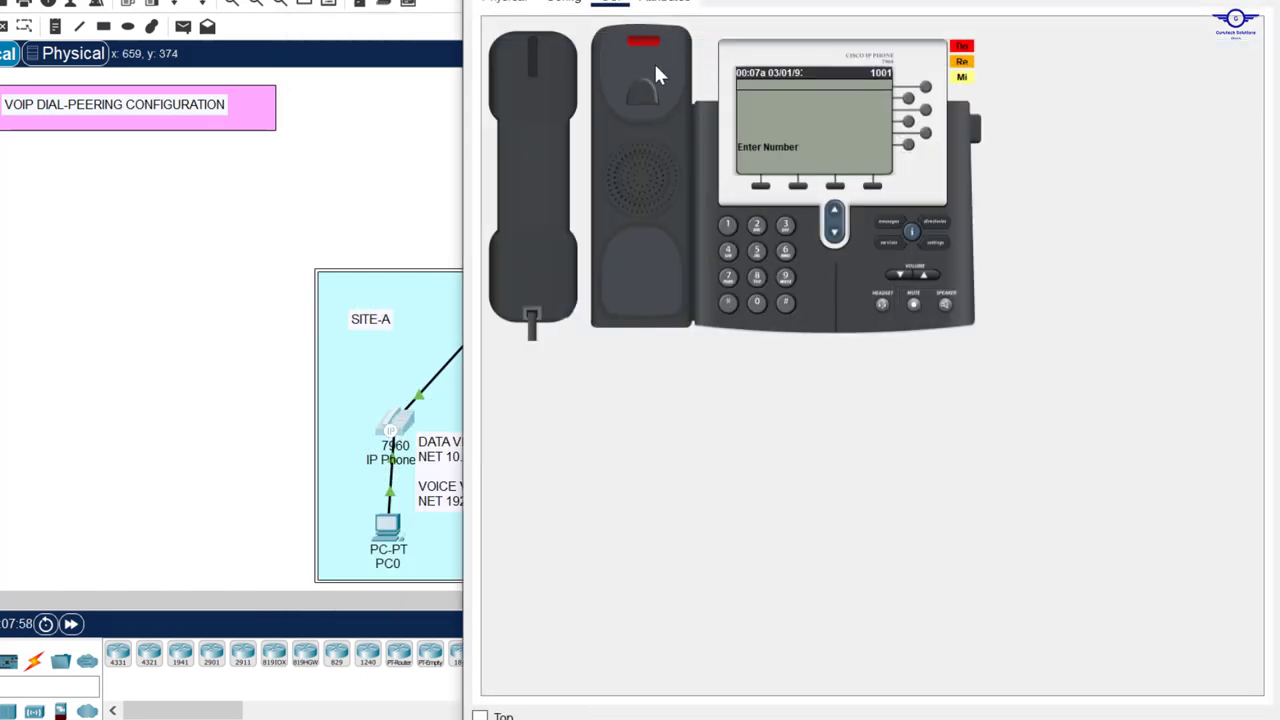
{"action": "left_click", "coordinate": [549, 58]}
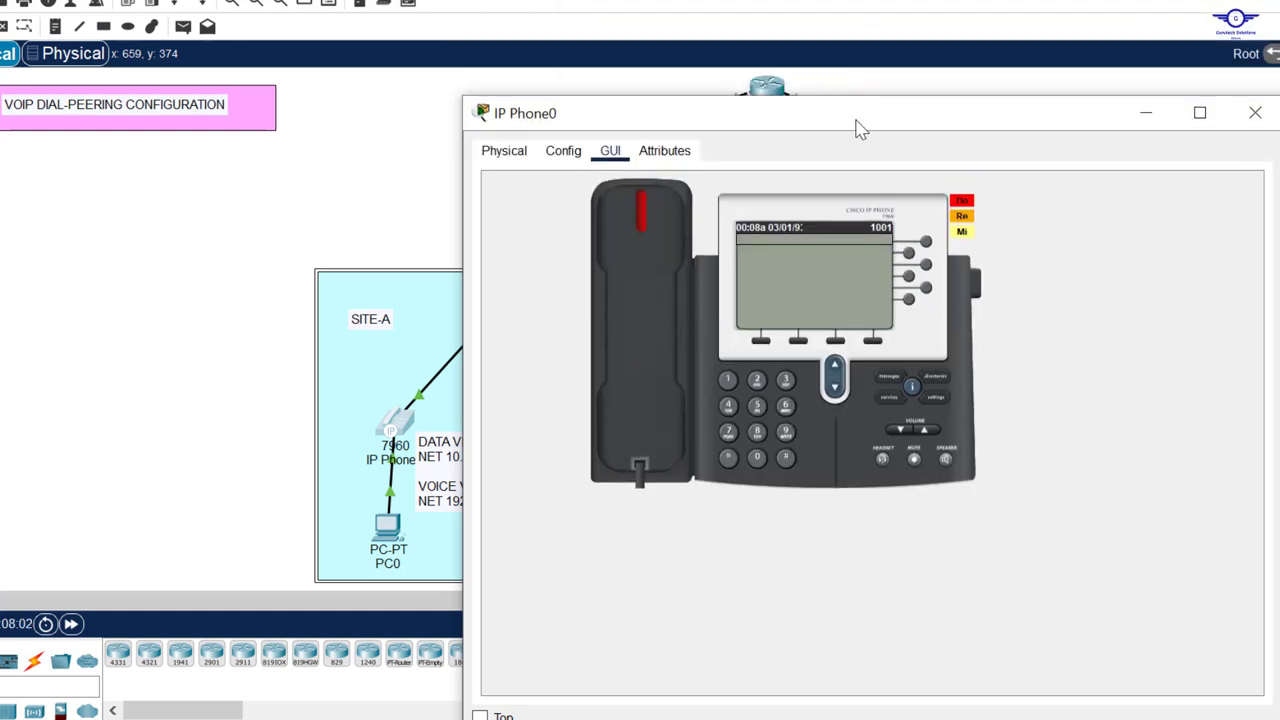
{"action": "left_click_drag", "start_coordinate": [857, 126], "coordinate": [452, 115]}
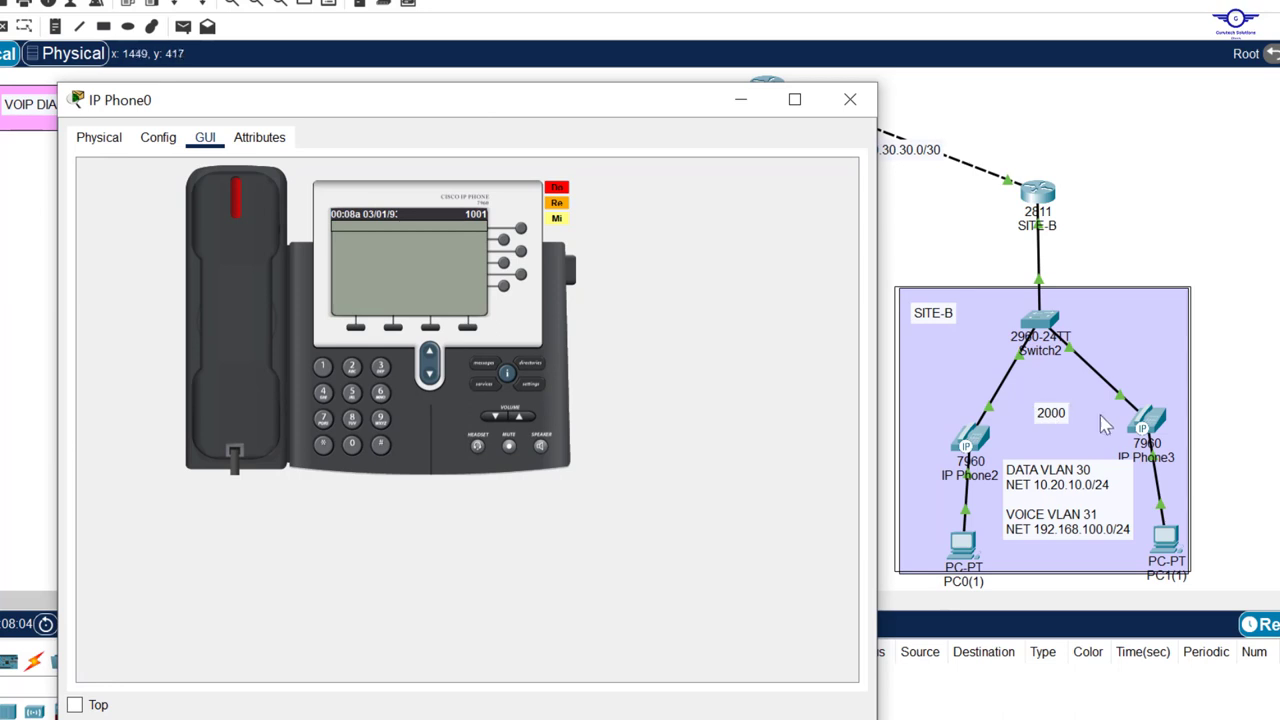
{"action": "left_click", "coordinate": [352, 368]}
{"action": "left_click", "coordinate": [352, 446]}
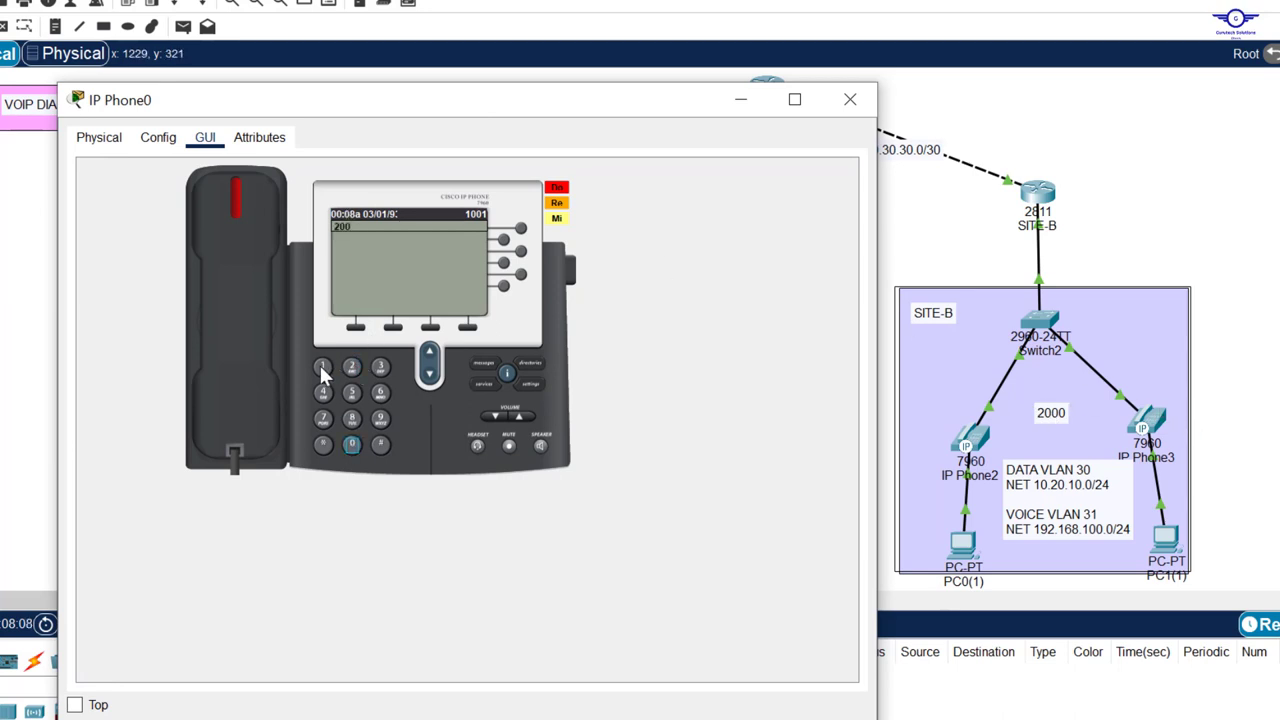
{"action": "left_click", "coordinate": [241, 193]}
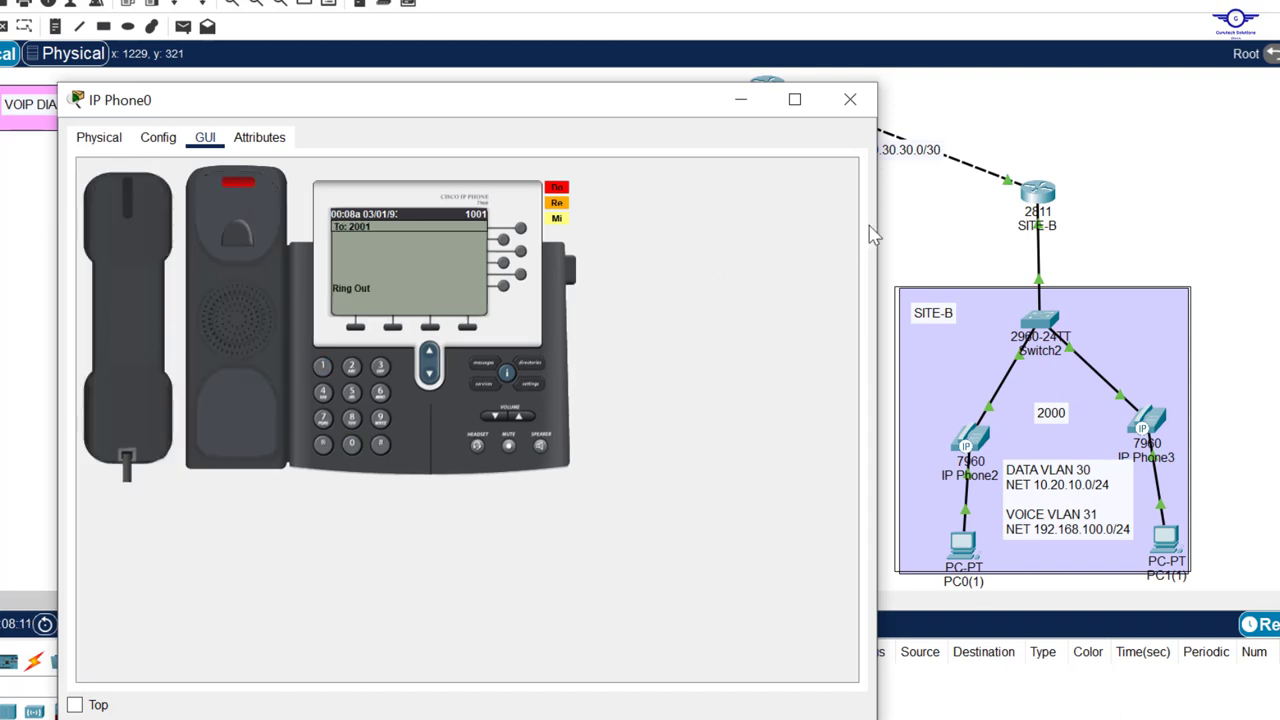
Step: Open IP Phone3's phone interface and arrange the IP Phone0 and IP Phone3 windows side by side
{"action": "left_click_drag", "start_coordinate": [877, 218], "coordinate": [632, 216]}
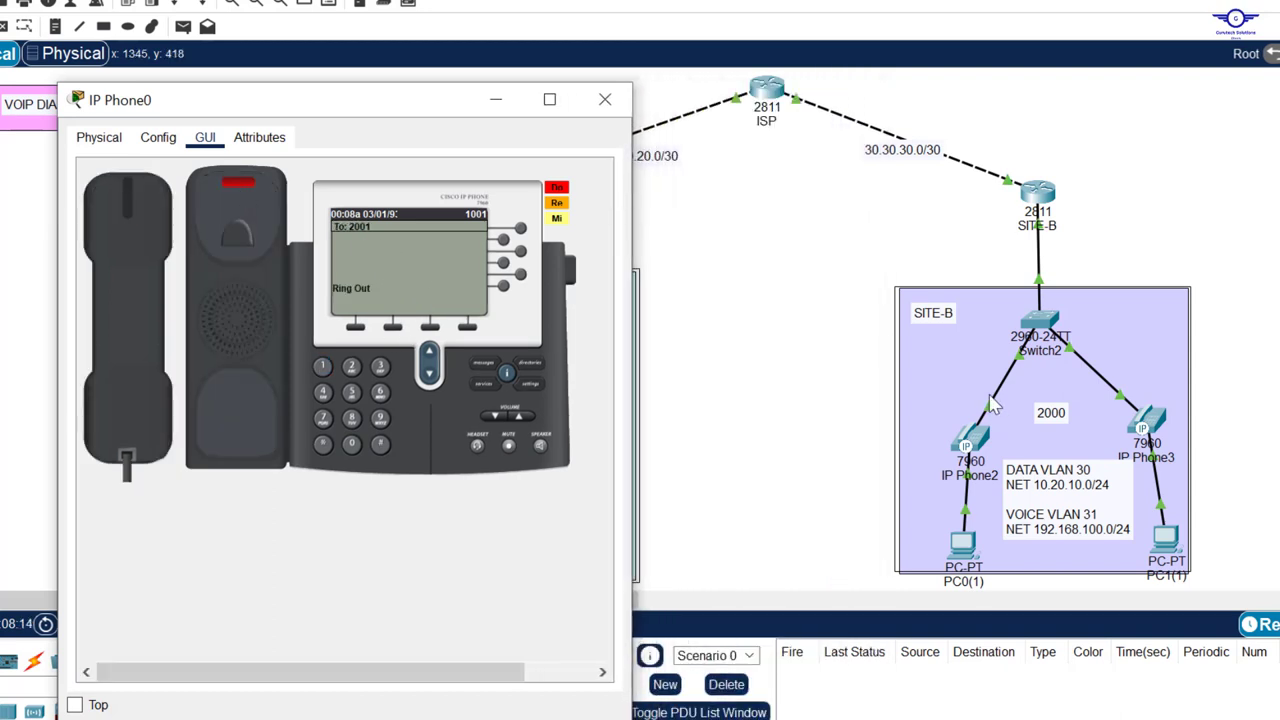
{"action": "left_click", "coordinate": [1158, 430]}
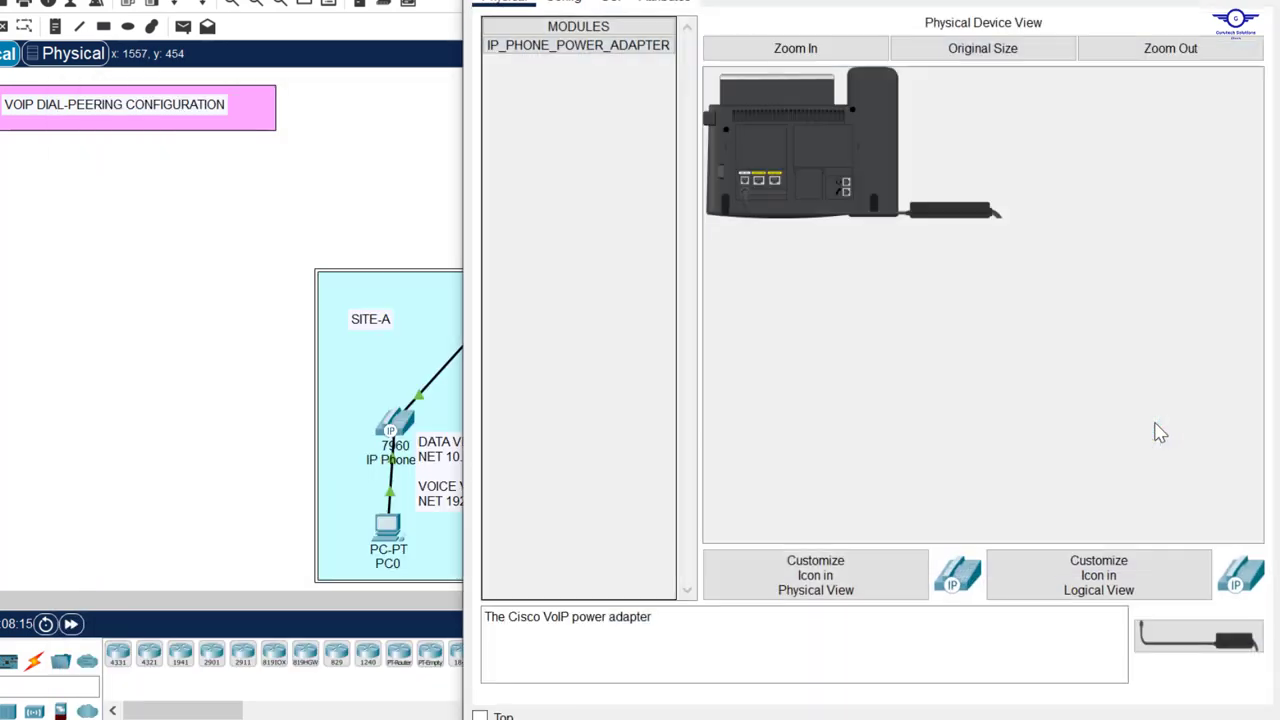
{"action": "left_click", "coordinate": [611, 5]}
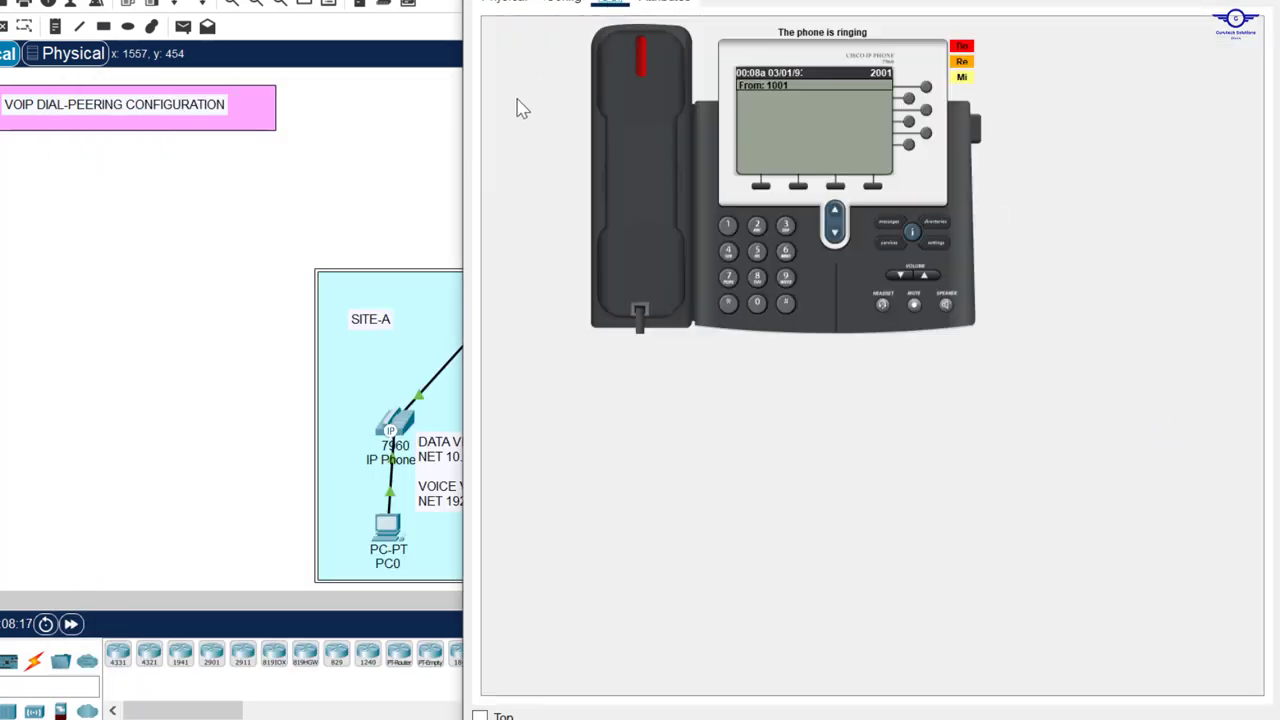
{"action": "left_click_drag", "start_coordinate": [460, 117], "coordinate": [724, 117]}
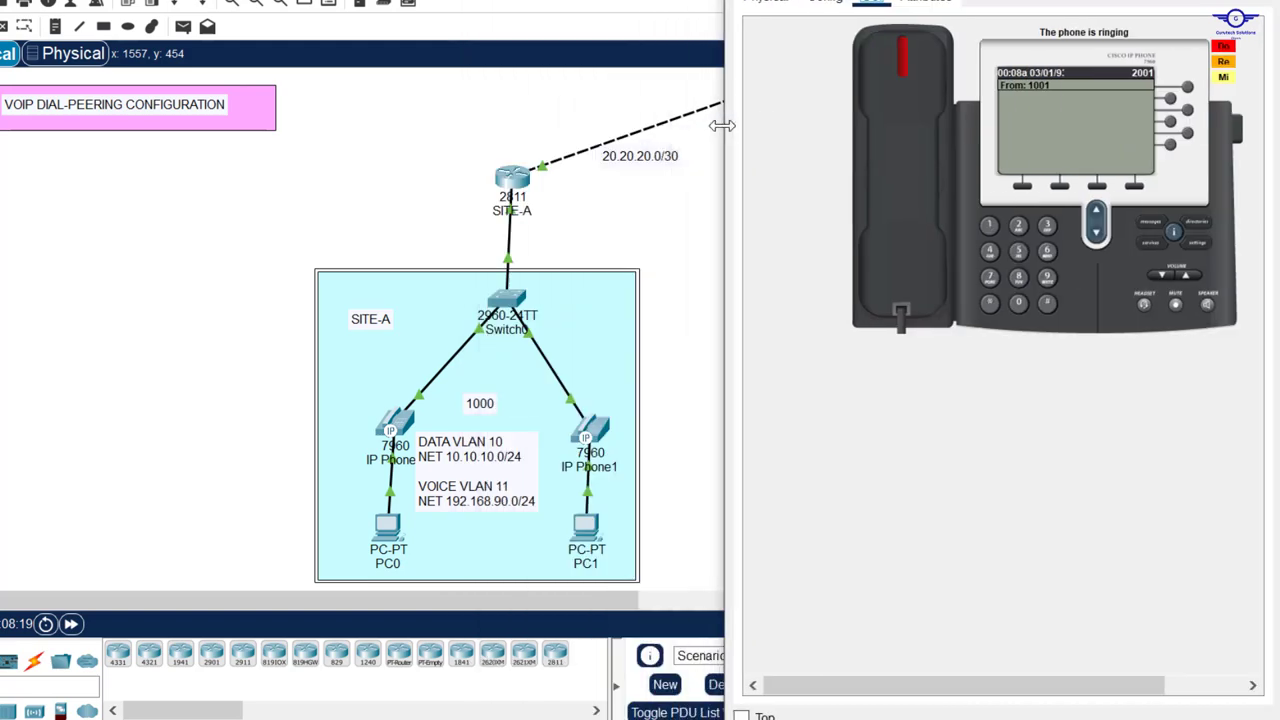
{"action": "mouse_move", "coordinate": [840, 716]}
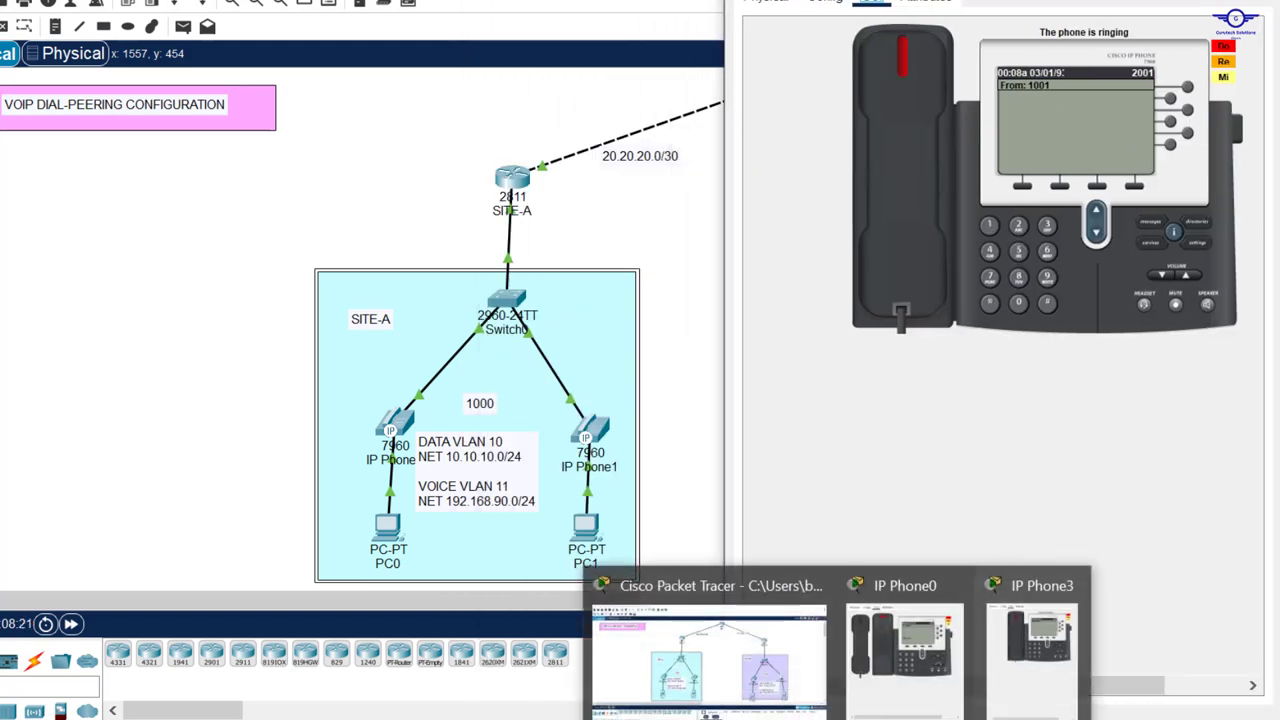
{"action": "left_click", "coordinate": [858, 635]}
{"action": "left_click_drag", "start_coordinate": [407, 115], "coordinate": [440, 48]}
{"action": "left_click_drag", "start_coordinate": [918, 2], "coordinate": [880, 11]}
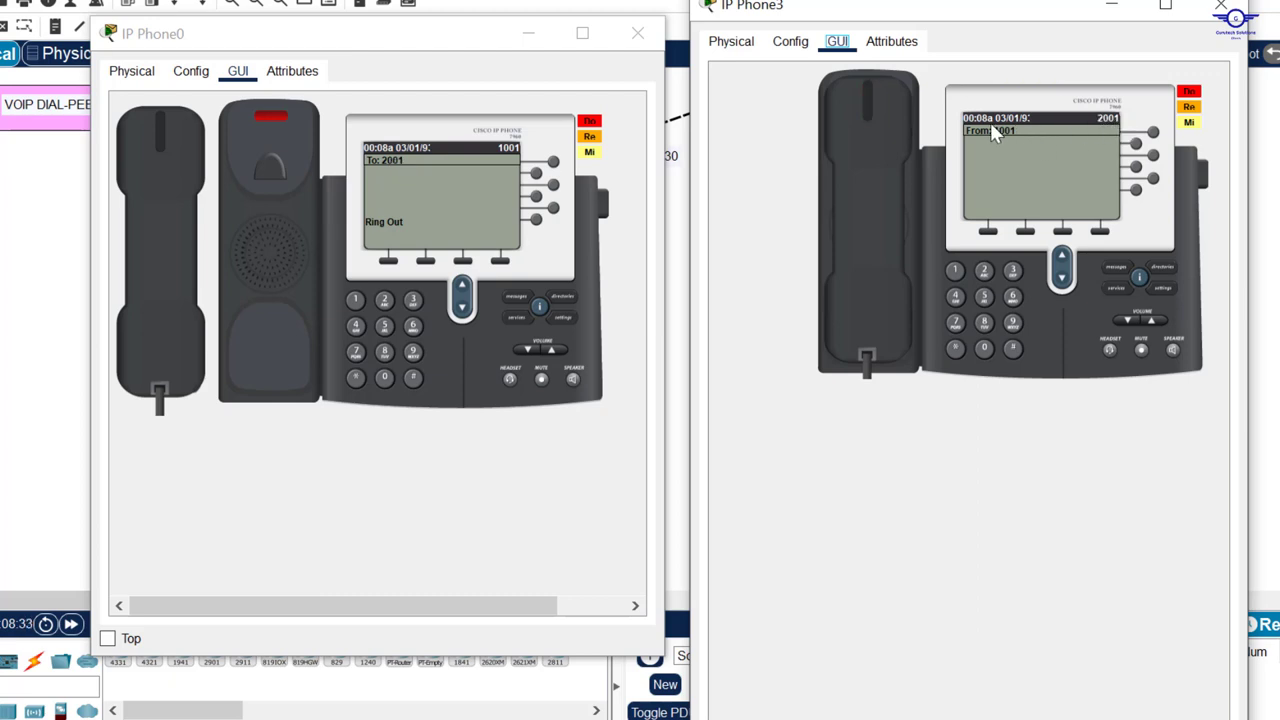
Step: Answer the incoming call on IP Phone3 and hang up
{"action": "left_click", "coordinate": [867, 124]}
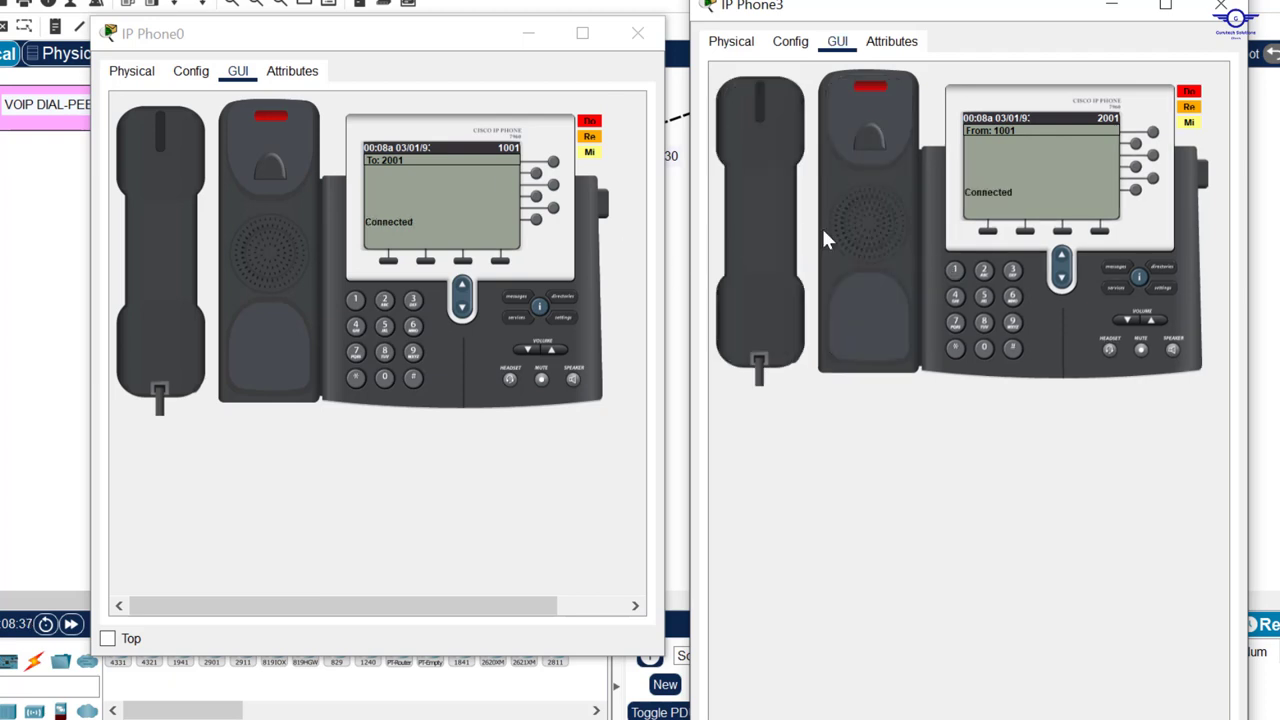
{"action": "left_click", "coordinate": [760, 95]}
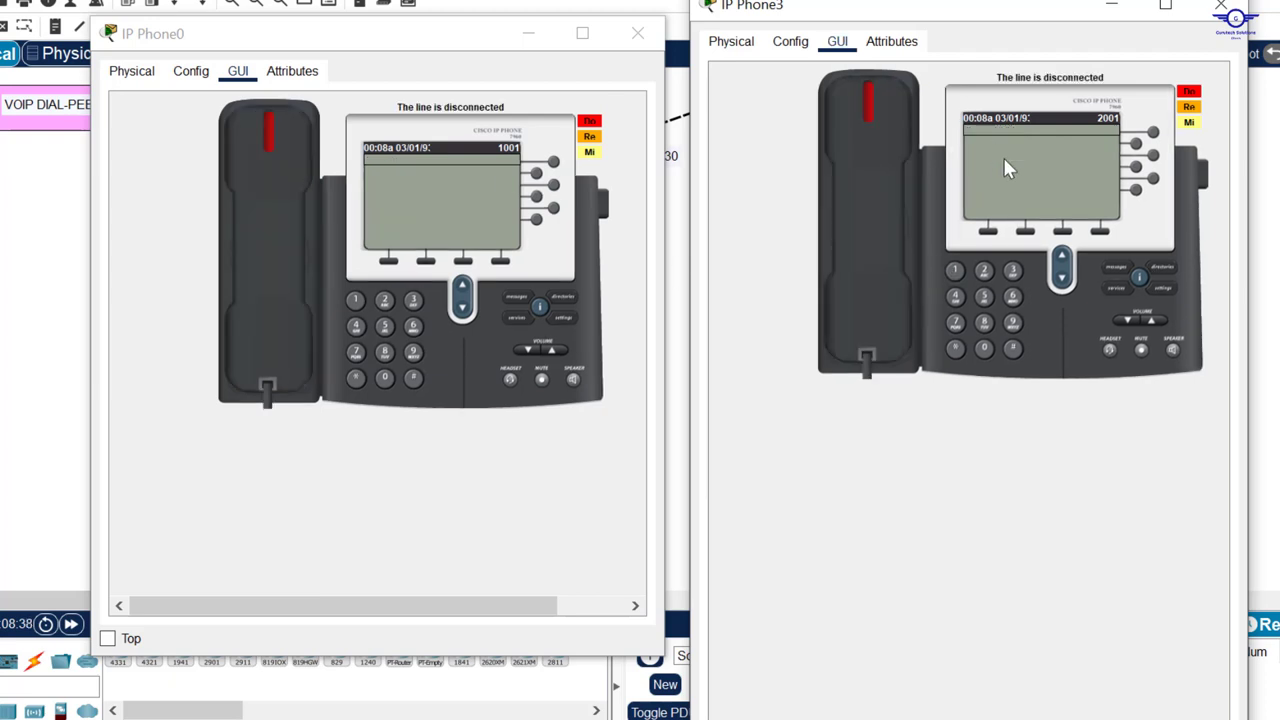
Step: Call extension 1001 from IP Phone3 and answer the call on IP Phone0
{"action": "left_click", "coordinate": [957, 271]}
{"action": "left_click", "coordinate": [984, 351]}
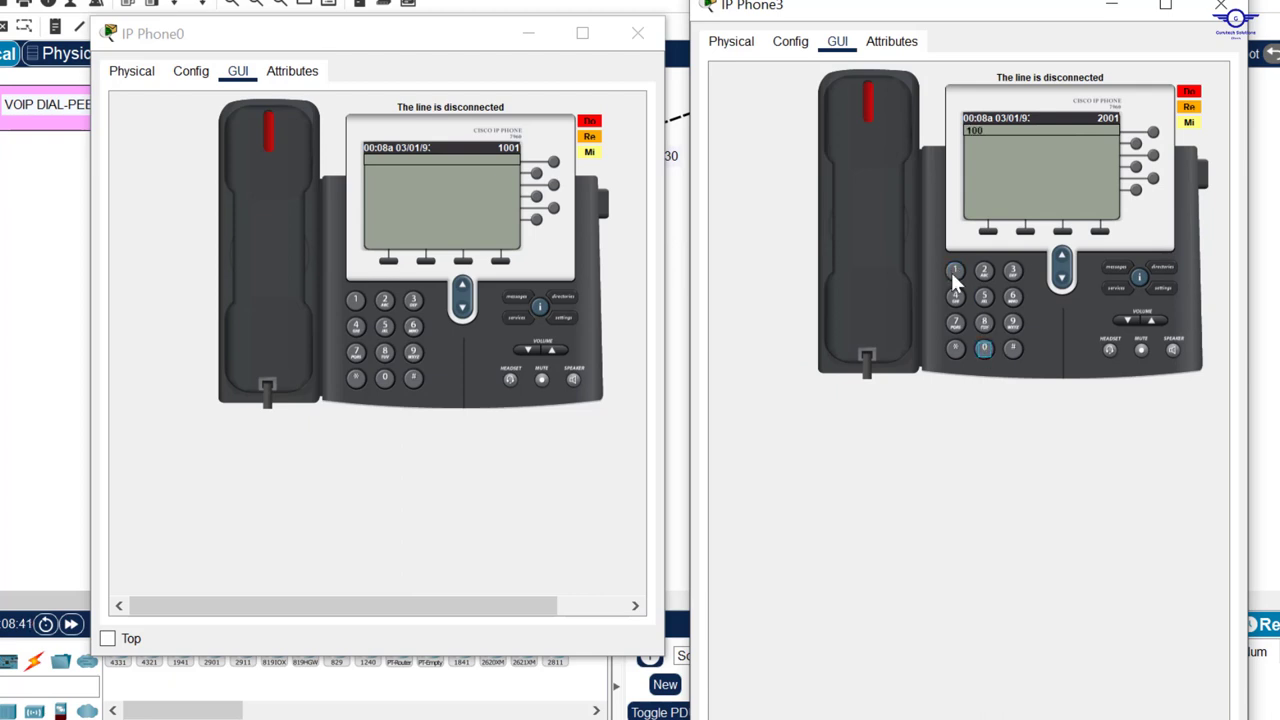
{"action": "left_click", "coordinate": [869, 112]}
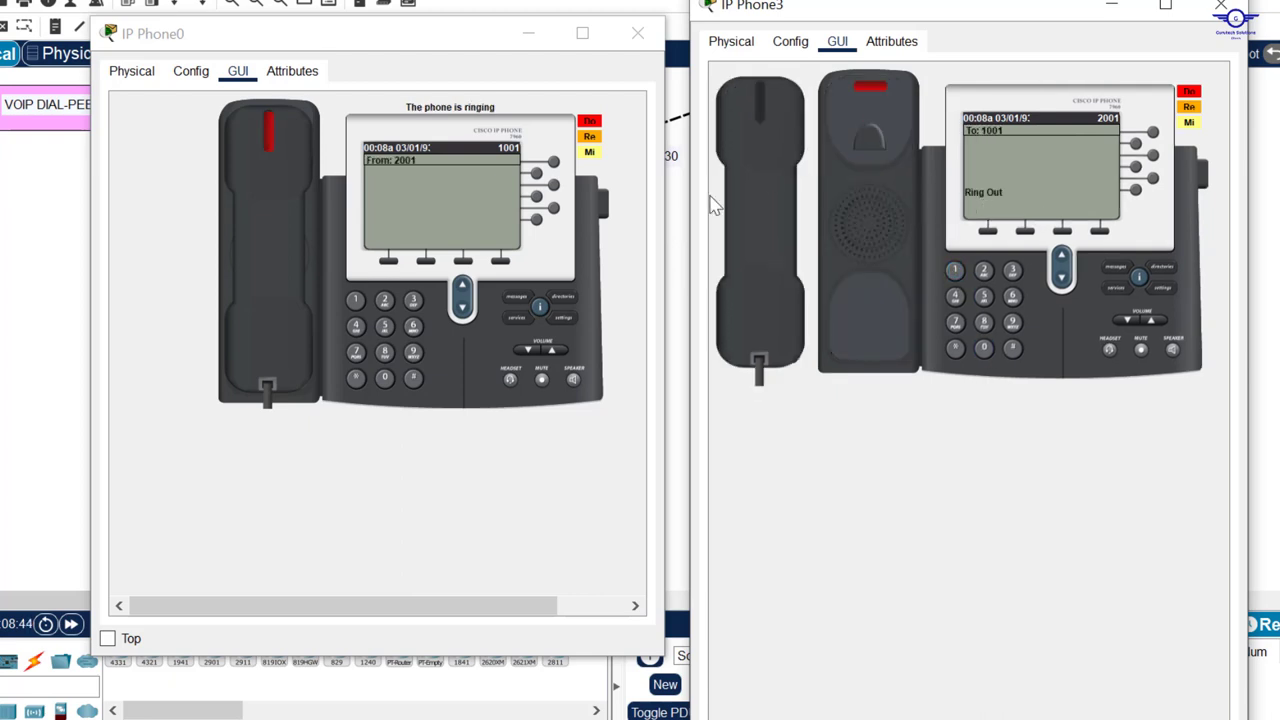
{"action": "left_click", "coordinate": [268, 130]}
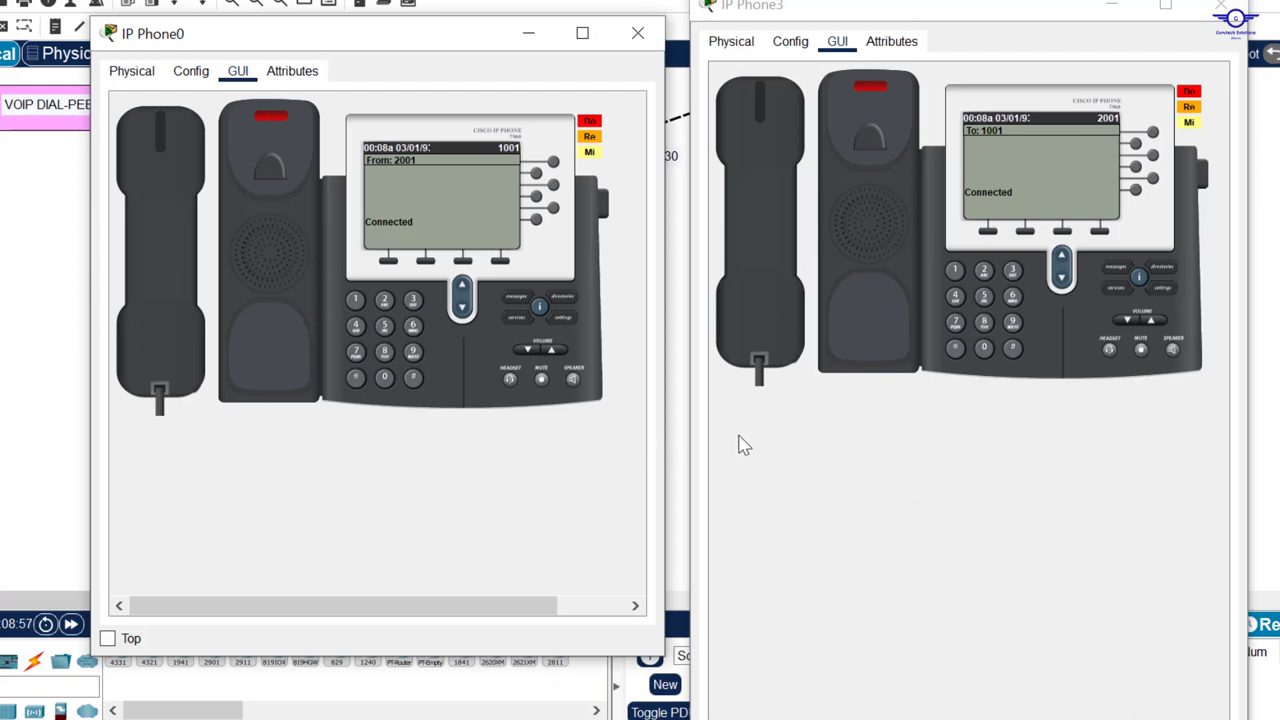
Step: Switch to the CCNA topics spreadsheet in Google Sheets and fill the Routing for VoIP- Dial-Peering cell yellow
{"action": "left_click", "coordinate": [658, 710]}
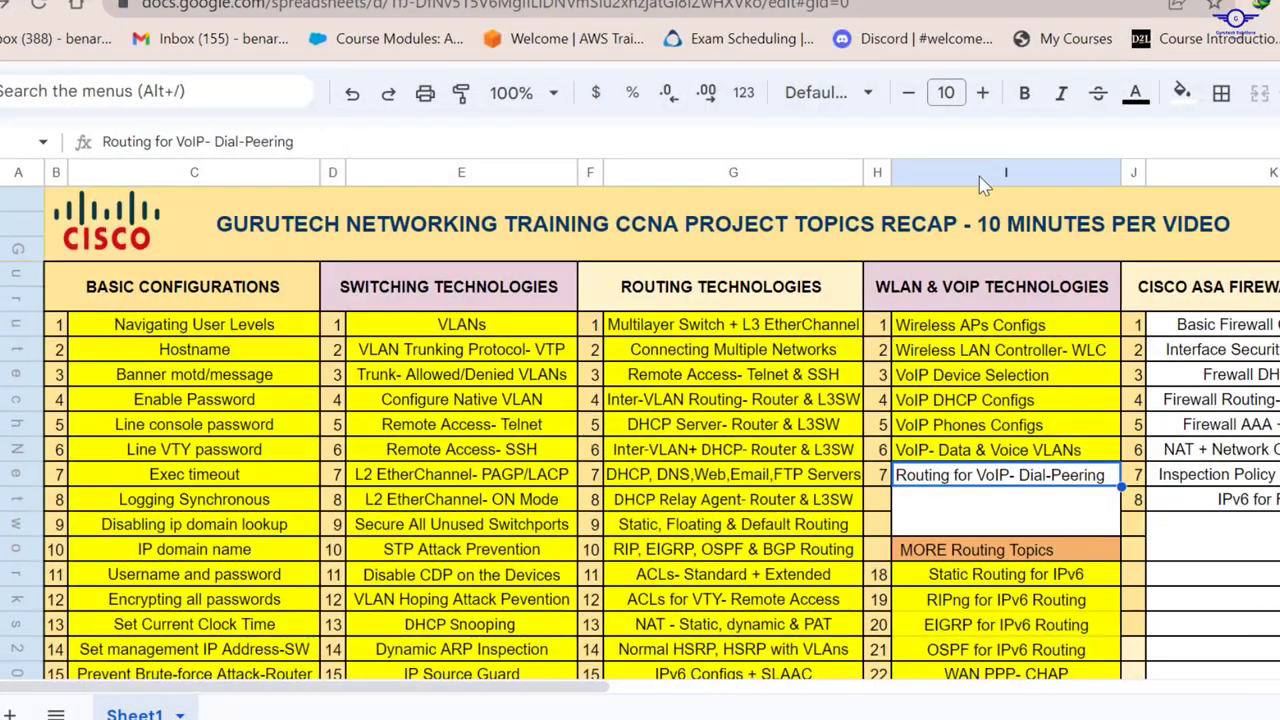
{"action": "left_click", "coordinate": [1183, 93]}
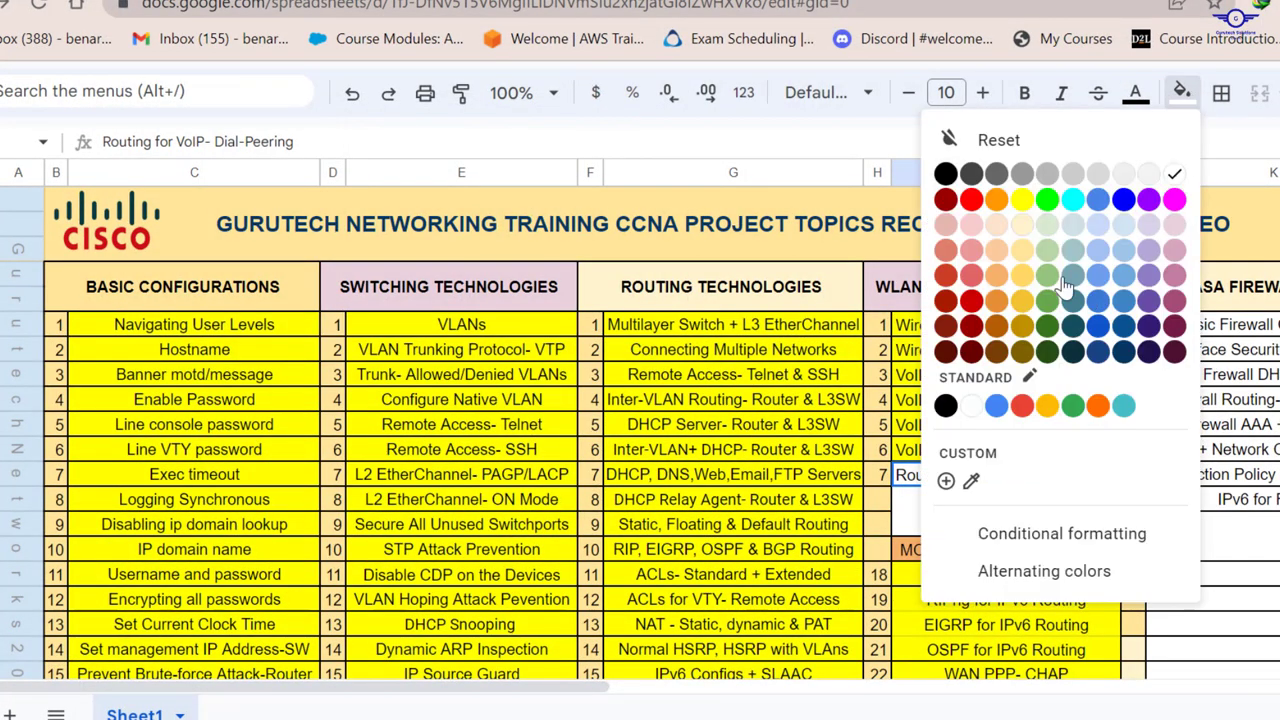
{"action": "key", "text": "Escape"}
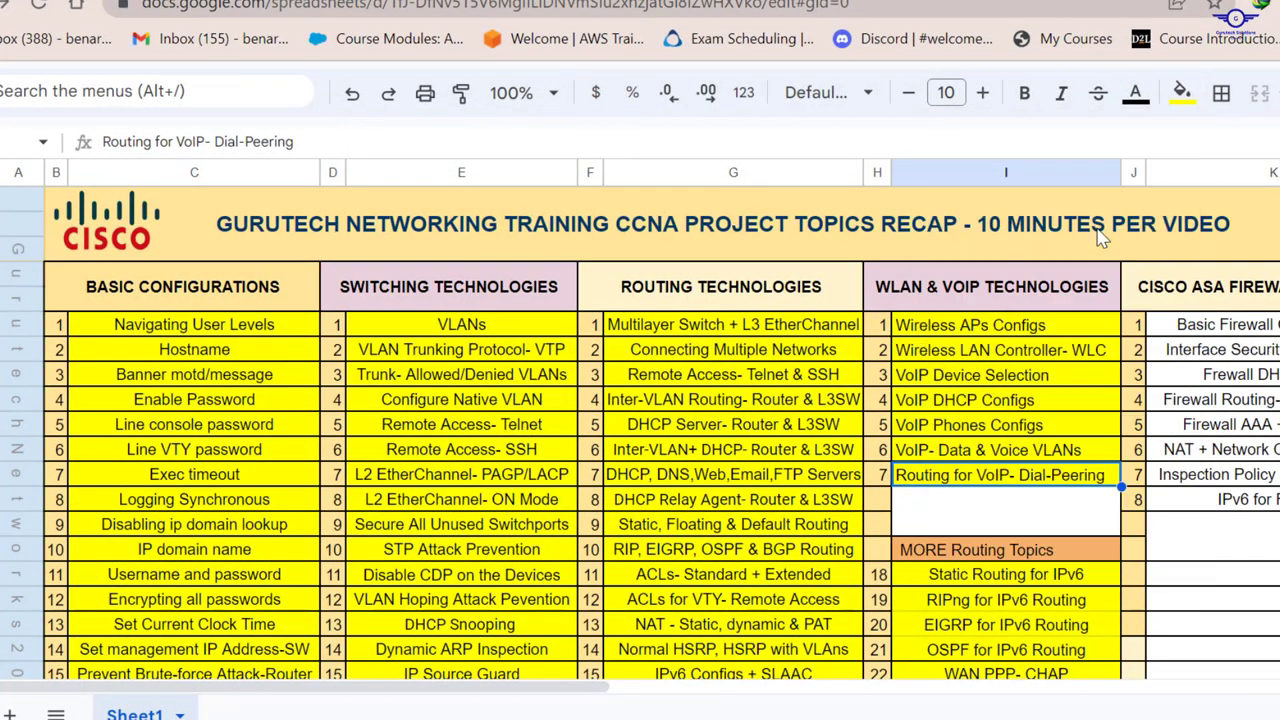
Step: Select the CISCO ASA FIREWALL CONFIGS heading and its topics down to IPv6 for Firewall
{"action": "left_click", "coordinate": [1262, 300]}
{"action": "left_click_drag", "start_coordinate": [1118, 512], "coordinate": [1112, 487]}
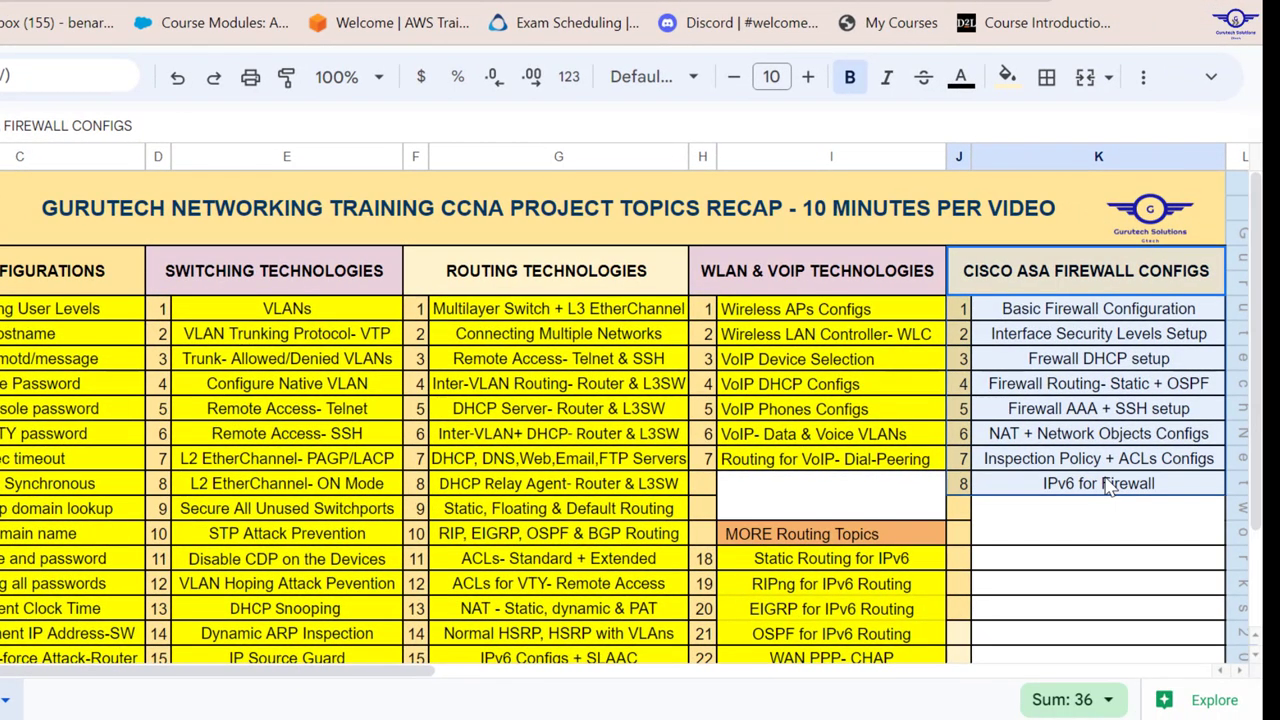